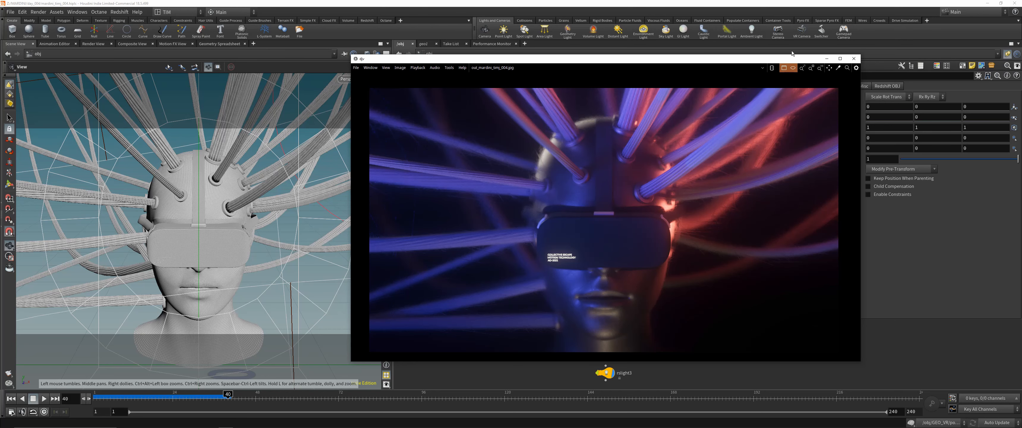
# - Reposition and enlarge the render image window so the whole picture of the wired VR head can be viewed
pyautogui.moveTo(780, 60); pyautogui.dragTo(575, 35)
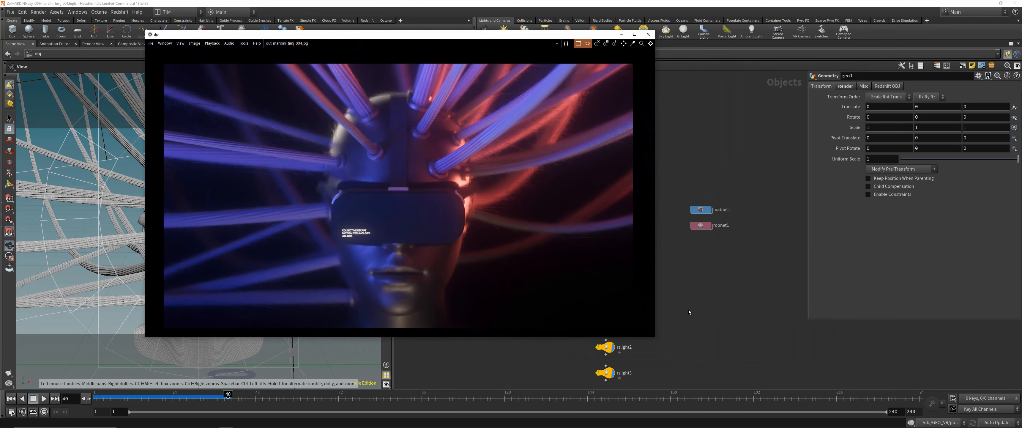
pyautogui.moveTo(659, 340); pyautogui.dragTo(784, 381)
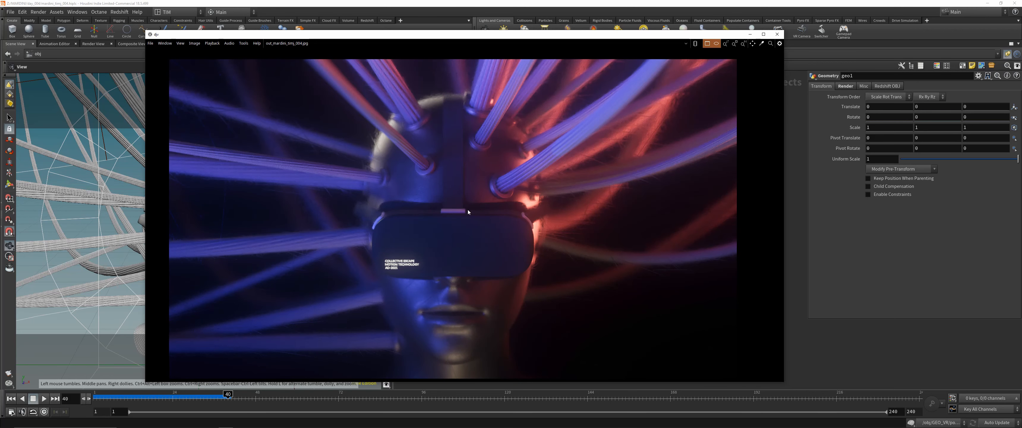
pyautogui.moveTo(507, 169)
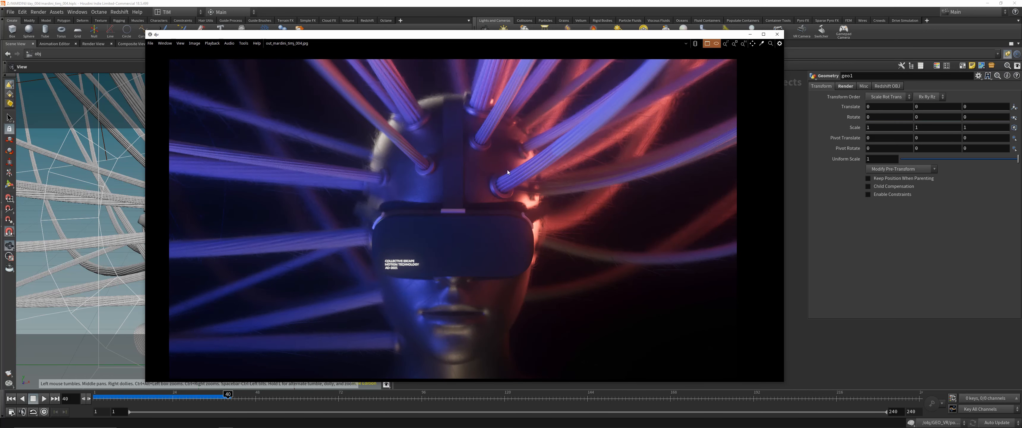
pyautogui.moveTo(450, 220); pyautogui.dragTo(449, 217, button='middle')
pyautogui.moveTo(445, 35); pyautogui.dragTo(482, 36)
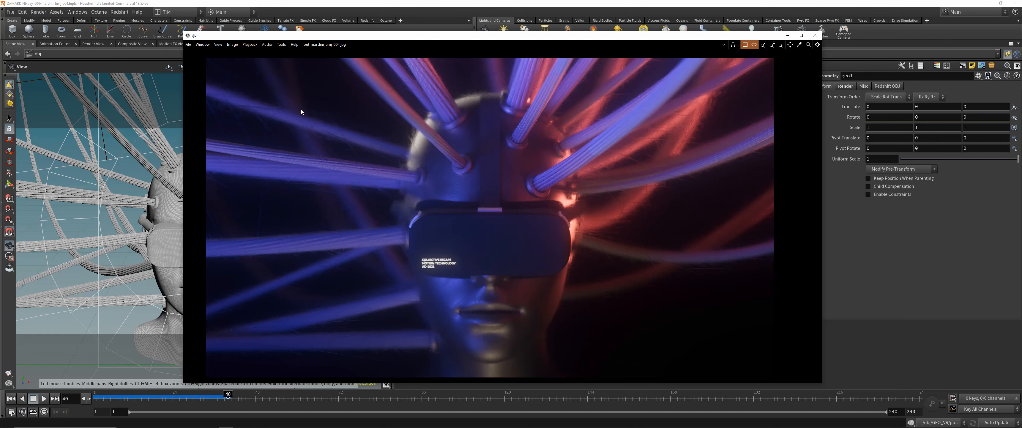
# - Examine the headset lettering, cables and lighting in the finished render up close, and close the image viewer
pyautogui.scroll(4, 437, 262)
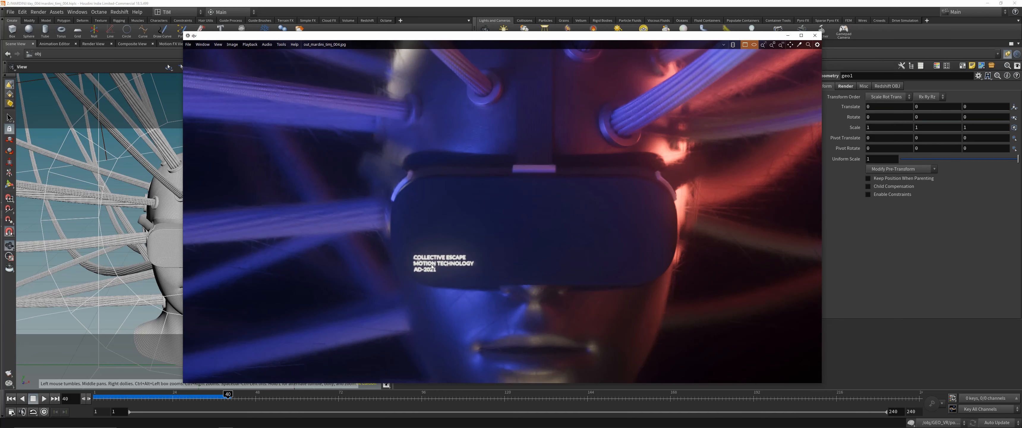
pyautogui.scroll(1, 458, 271)
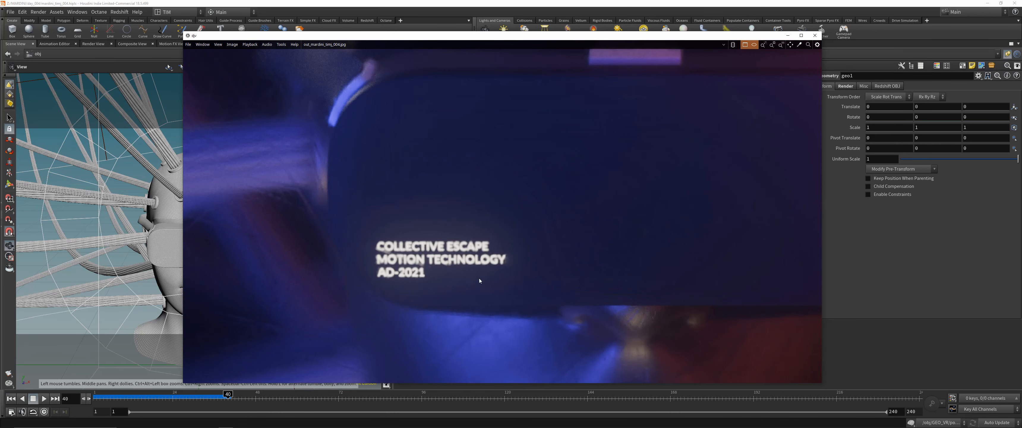
pyautogui.scroll(-2, 479, 280)
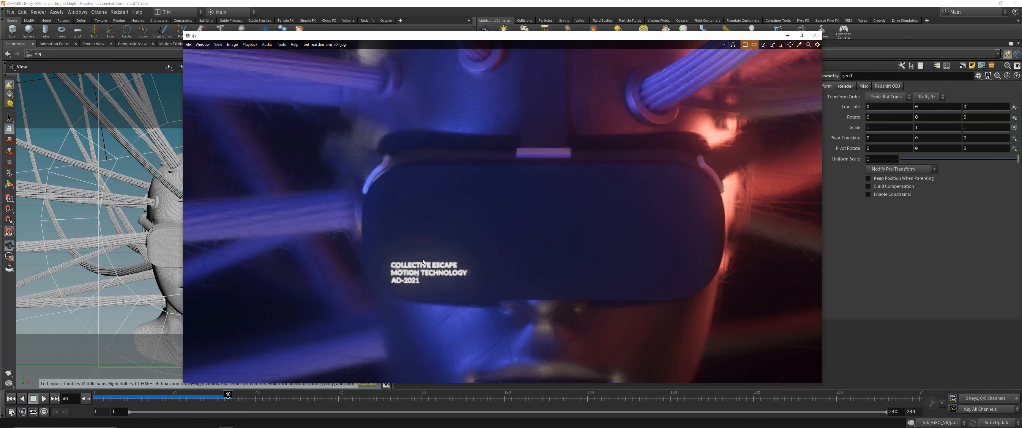
pyautogui.scroll(-5, 423, 262)
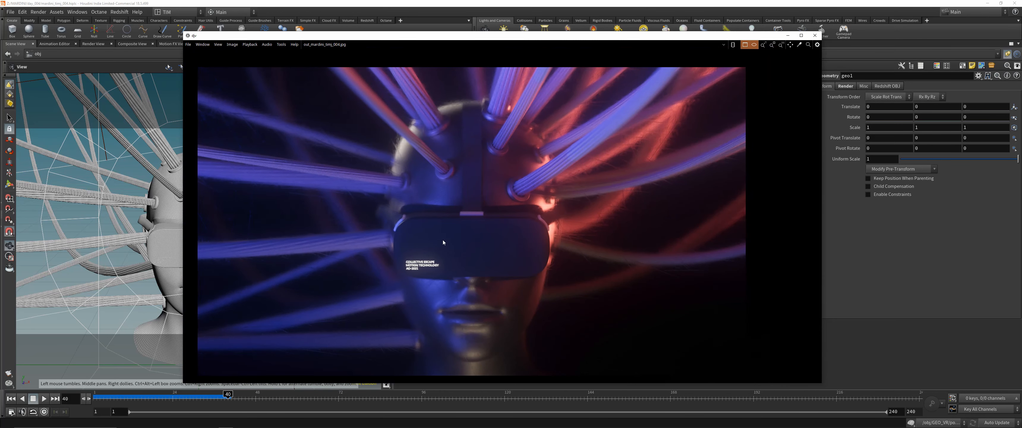
pyautogui.moveTo(484, 223); pyautogui.dragTo(506, 221, button='middle')
pyautogui.scroll(1, 504, 224)
pyautogui.scroll(-1, 506, 224)
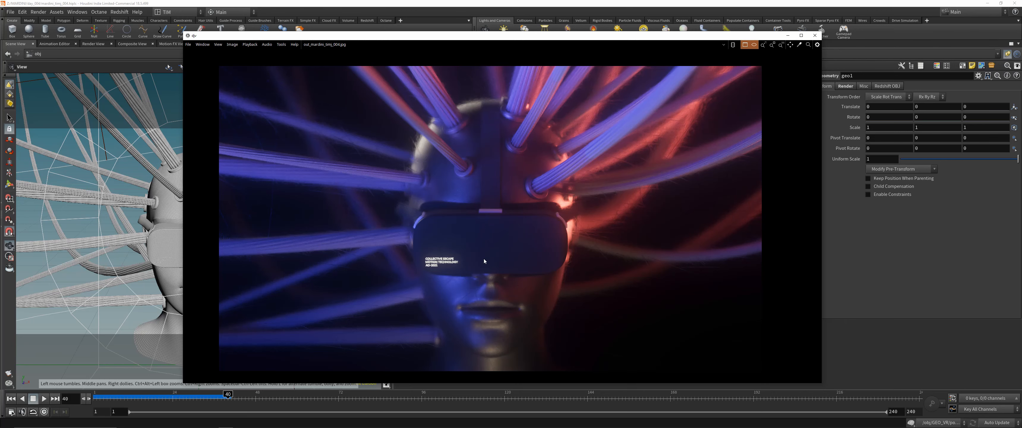
pyautogui.scroll(4, 553, 170)
pyautogui.scroll(-4, 486, 201)
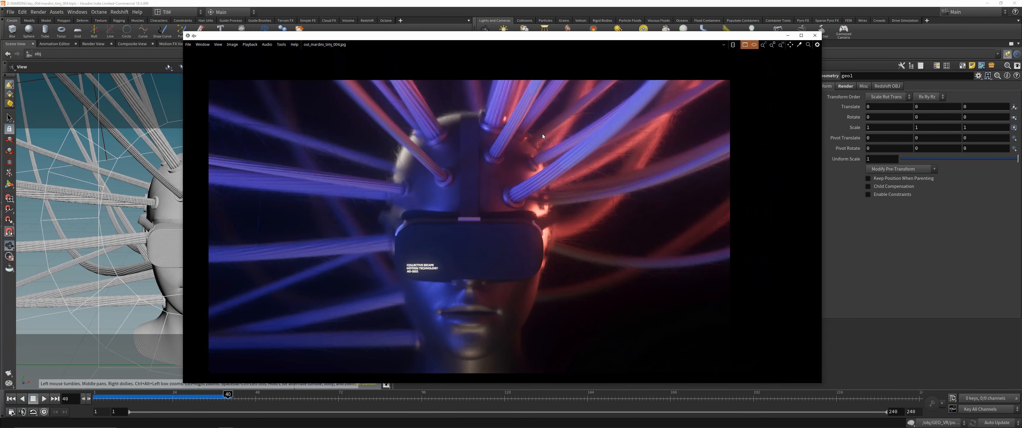
pyautogui.click(814, 35)
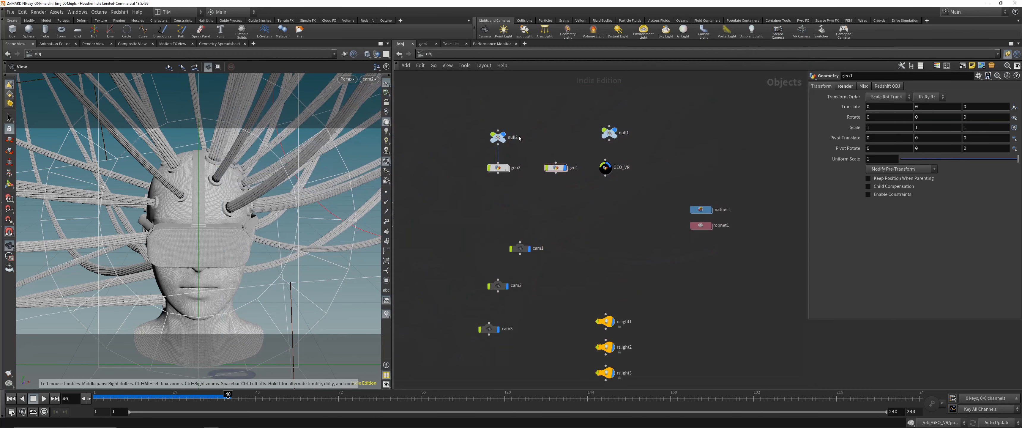
# - Check the geo2 object in the scene by showing it briefly and hiding it again
pyautogui.click(498, 167)
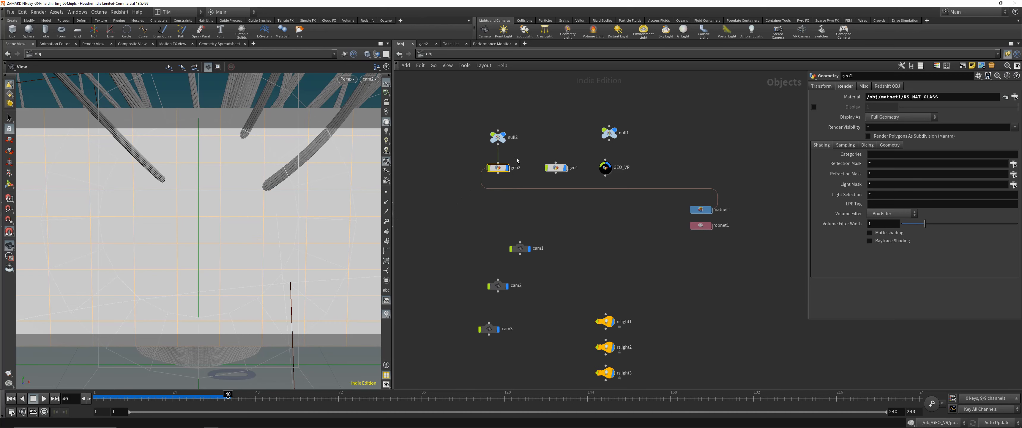
pyautogui.click(514, 202)
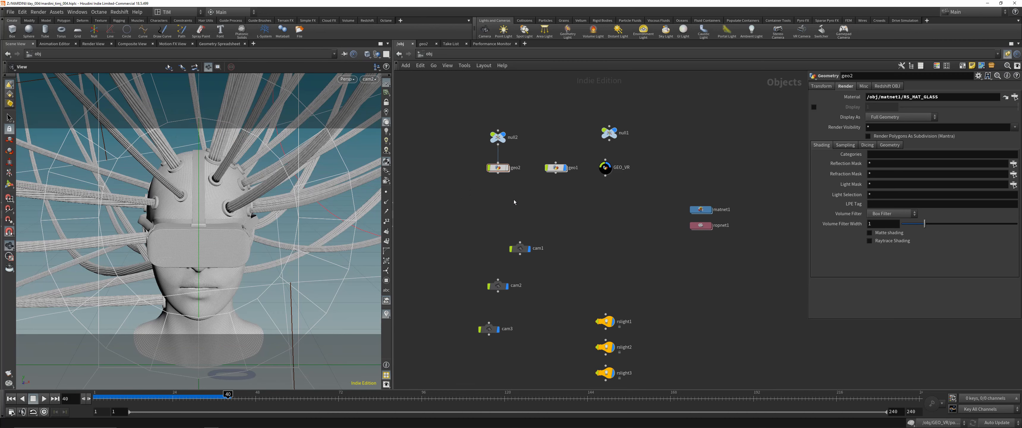
pyautogui.moveTo(600, 188); pyautogui.dragTo(585, 187, button='middle')
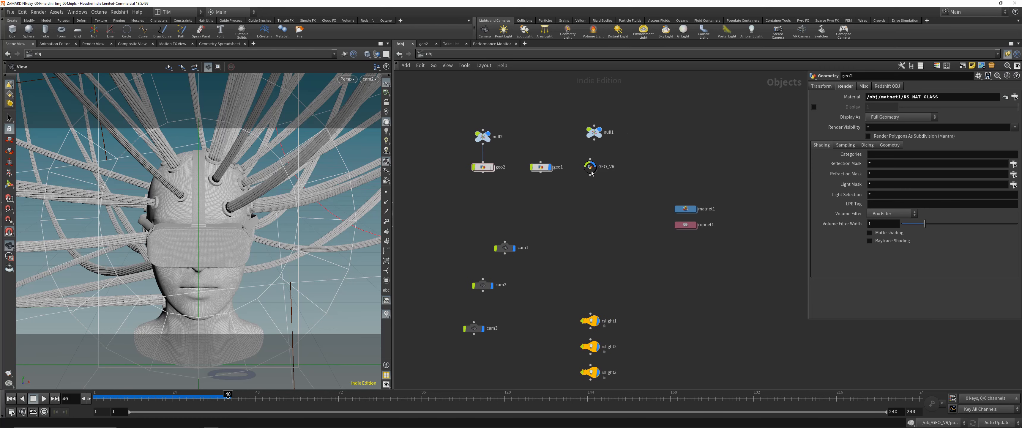
# - Enter the GEO_VR geometry network and survey its main node chain and the separate side branch
pyautogui.click(591, 169)
pyautogui.press('i')
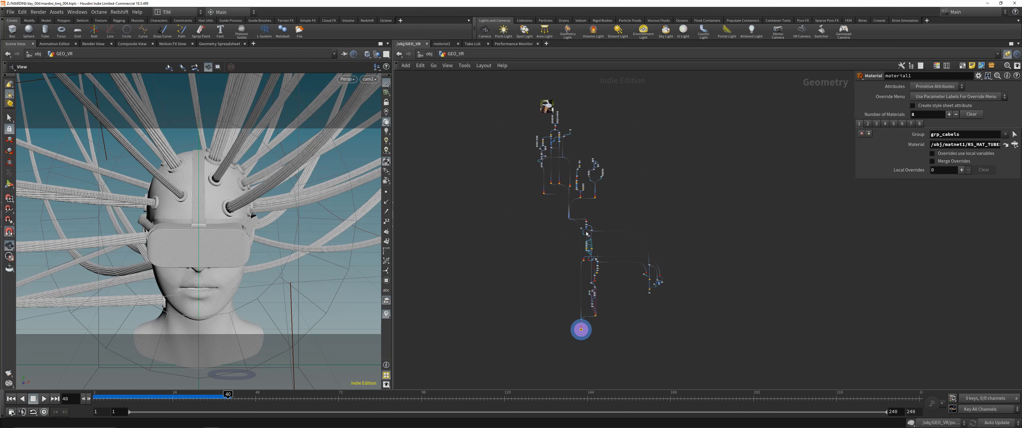
pyautogui.scroll(5, 586, 234)
pyautogui.scroll(6, 577, 197)
pyautogui.scroll(-5, 576, 196)
pyautogui.moveTo(678, 299); pyautogui.dragTo(622, 194, button='middle')
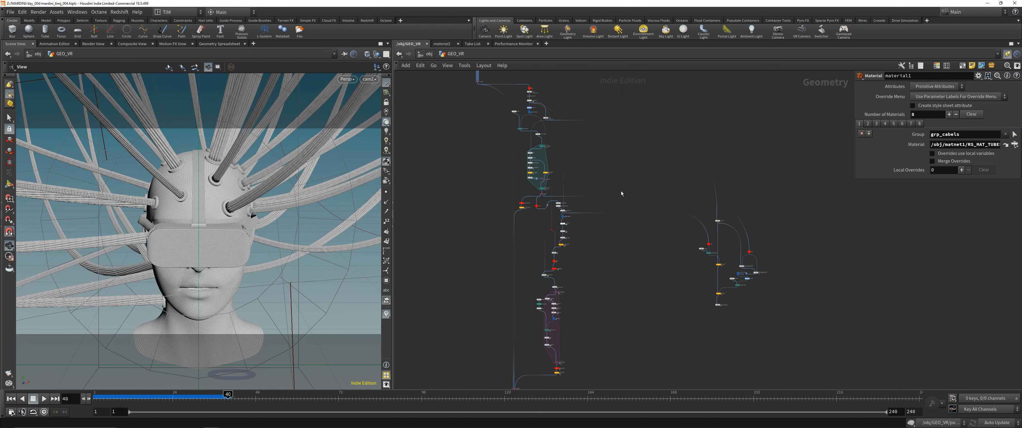
pyautogui.scroll(-2, 622, 193)
pyautogui.scroll(6, 840, 248)
pyautogui.scroll(-2, 676, 191)
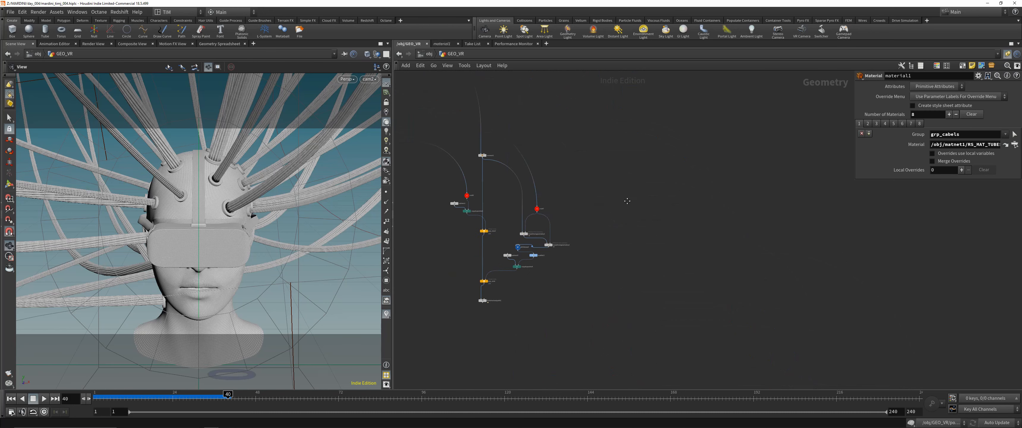
pyautogui.moveTo(473, 133); pyautogui.dragTo(579, 154, button='middle')
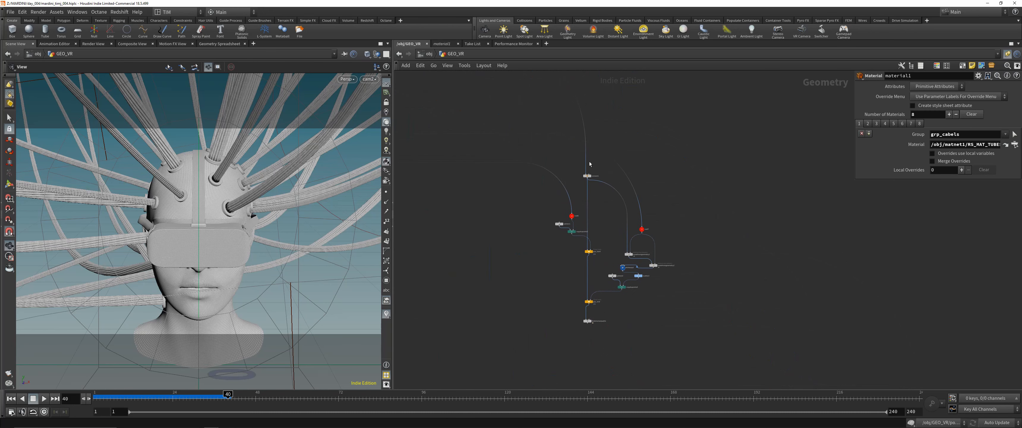
pyautogui.scroll(-3, 632, 236)
pyautogui.moveTo(550, 235); pyautogui.dragTo(655, 204, button='middle')
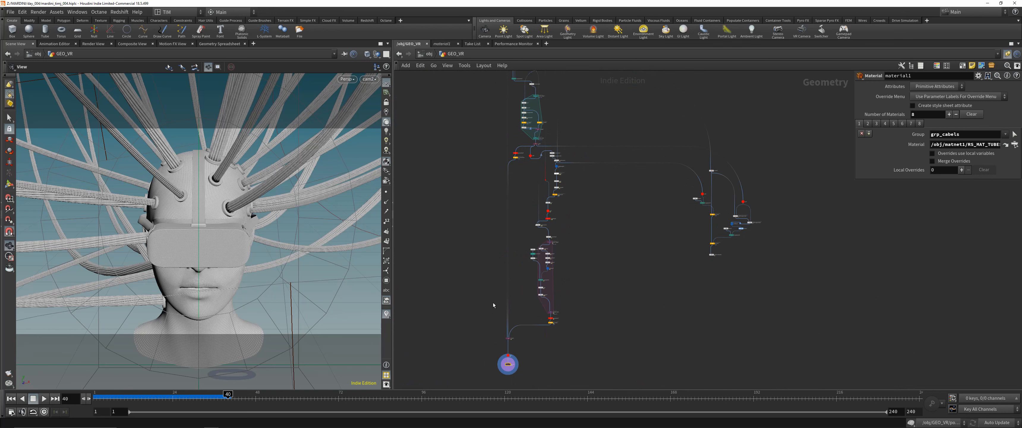
pyautogui.moveTo(579, 104); pyautogui.dragTo(583, 117, button='middle')
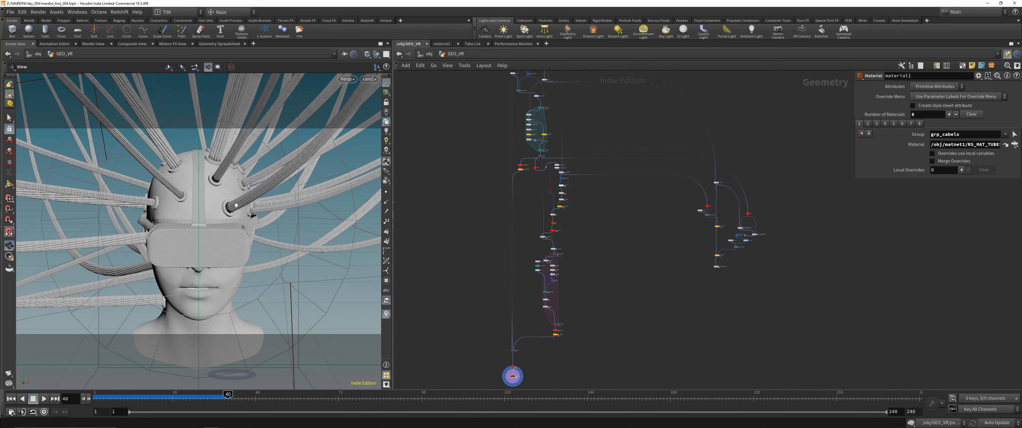
# - Examine the VR headset reference photo at the start of the GEO_VR node network
pyautogui.moveTo(488, 146); pyautogui.dragTo(539, 291, button='middle')
pyautogui.moveTo(497, 102); pyautogui.dragTo(558, 325, button='middle')
pyautogui.scroll(5, 513, 246)
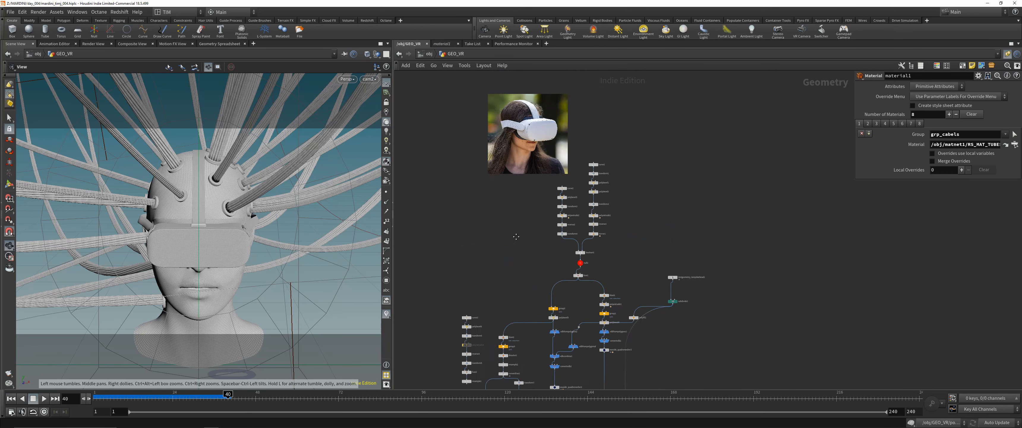
pyautogui.scroll(8, 495, 158)
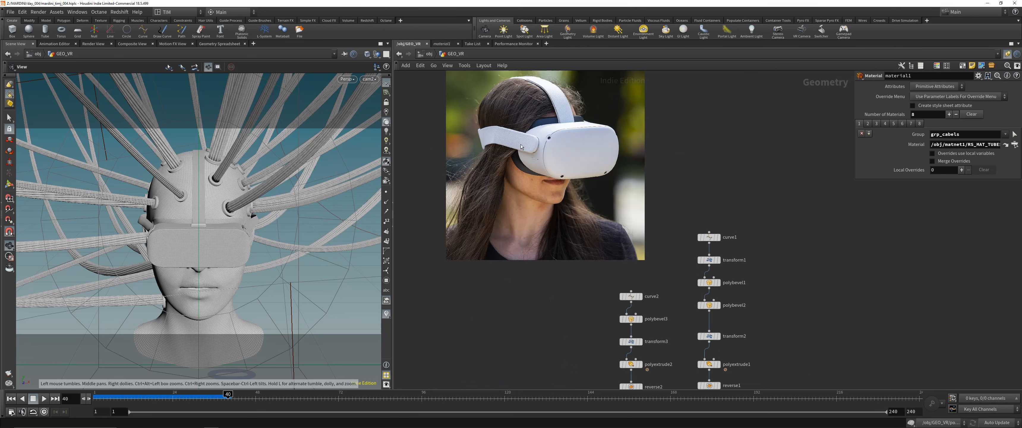
pyautogui.scroll(-3, 551, 225)
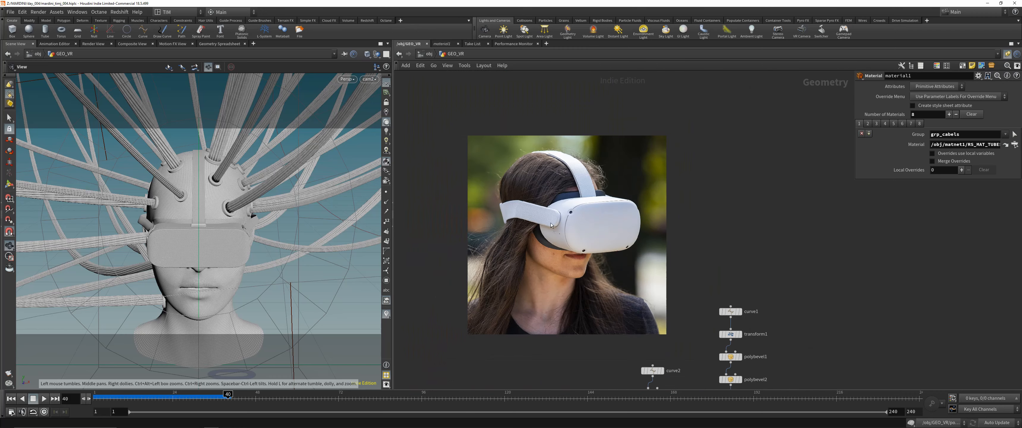
pyautogui.moveTo(576, 251); pyautogui.dragTo(564, 228, button='middle')
# - Hide the other objects in the 3D view and inspect the headset, head and cables from several angles
pyautogui.moveTo(176, 212); pyautogui.dragTo(251, 182)
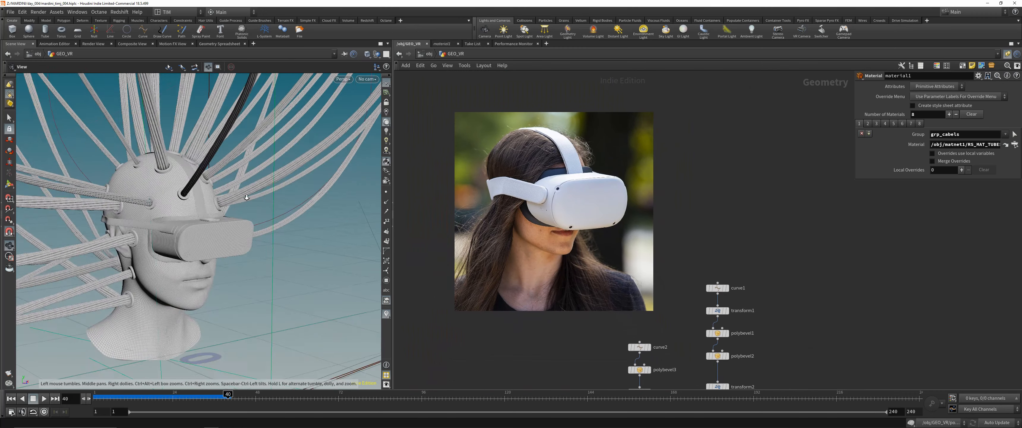
pyautogui.scroll(-5, 251, 182)
pyautogui.scroll(10, 251, 182)
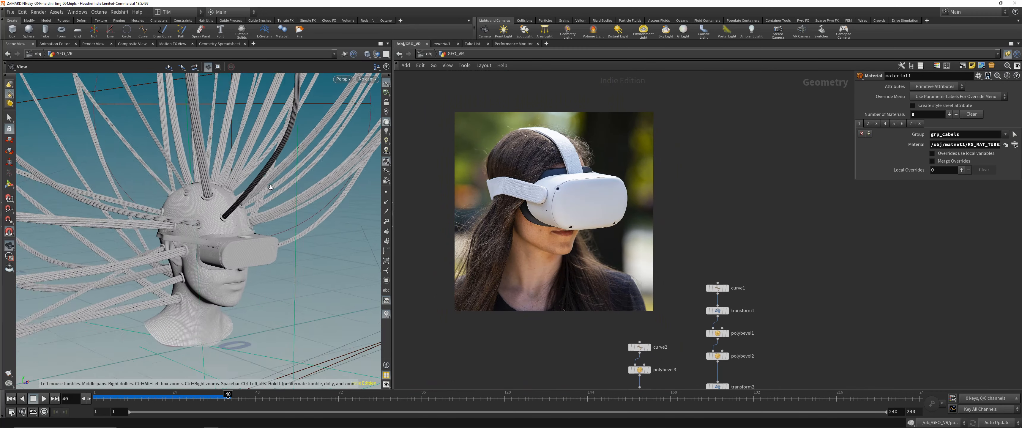
pyautogui.moveTo(269, 188); pyautogui.dragTo(239, 158)
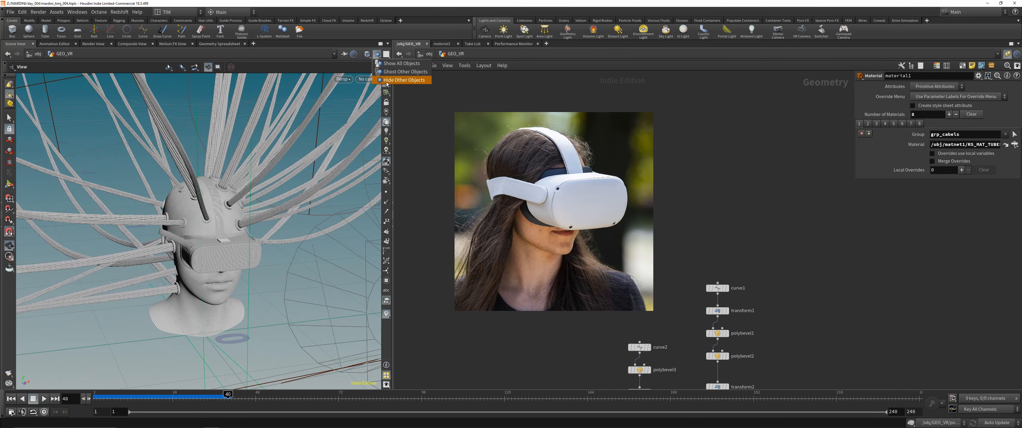
pyautogui.scroll(-8, 199, 149)
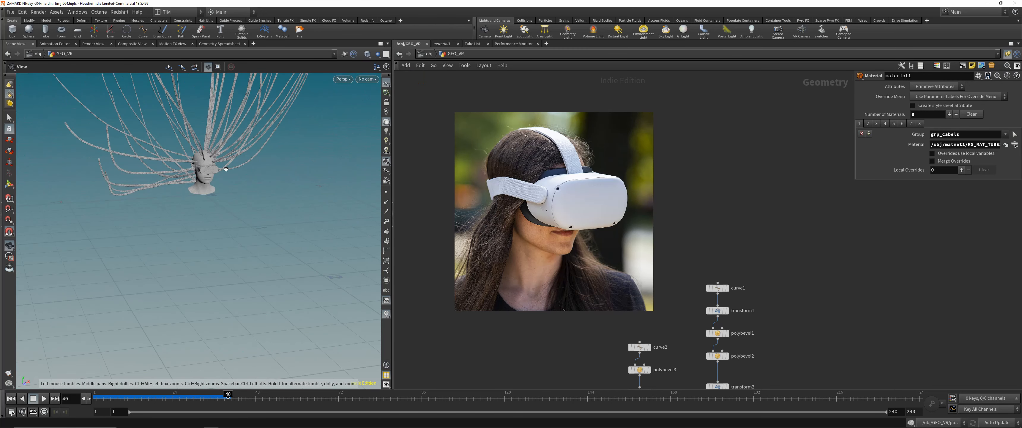
pyautogui.moveTo(230, 136); pyautogui.dragTo(219, 175)
pyautogui.scroll(8, 220, 174)
pyautogui.scroll(10, 220, 174)
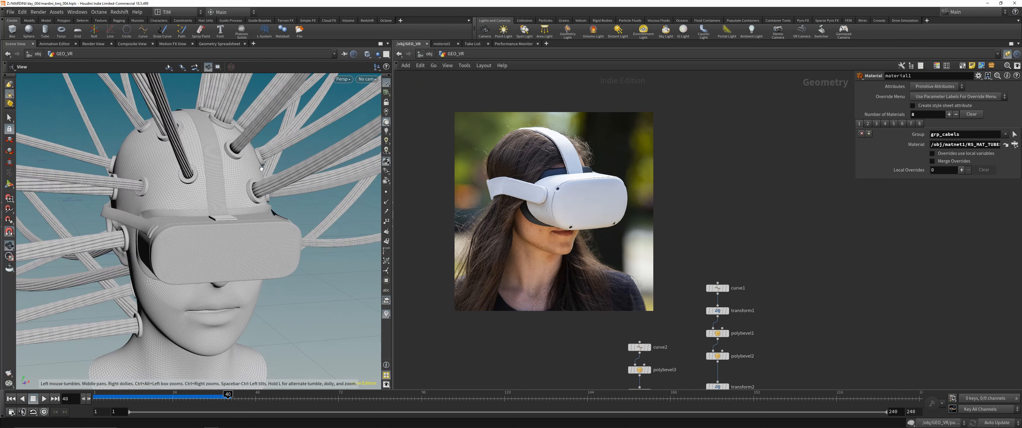
pyautogui.scroll(-10, 290, 119)
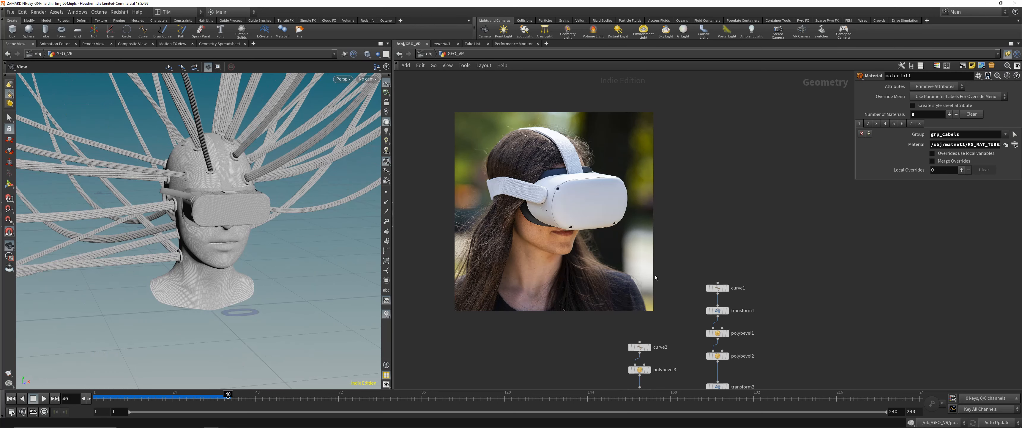
# - Display the headset geometry at boolean1 and the solid coming from its transform4 branch
pyautogui.scroll(-2, 707, 310)
pyautogui.moveTo(675, 290); pyautogui.dragTo(653, 71, button='middle')
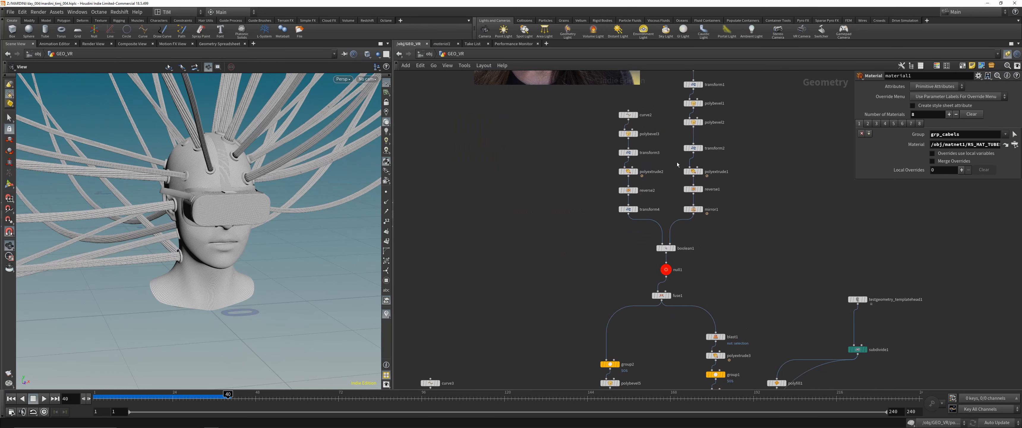
pyautogui.moveTo(675, 169); pyautogui.dragTo(619, 229, button='middle')
pyautogui.click(618, 310)
pyautogui.scroll(8, 210, 228)
pyautogui.moveTo(210, 228); pyautogui.dragTo(295, 228)
pyautogui.click(576, 270)
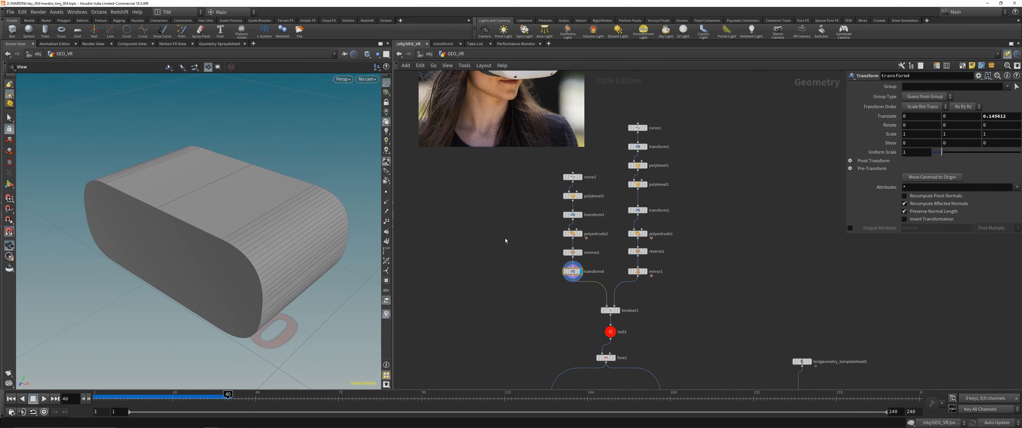
# - Inspect the early build stages of the headset's front shape, displaying curve2 through polybevel3 to transform3
pyautogui.click(574, 176)
pyautogui.moveTo(265, 202); pyautogui.dragTo(285, 195)
pyautogui.click(571, 196)
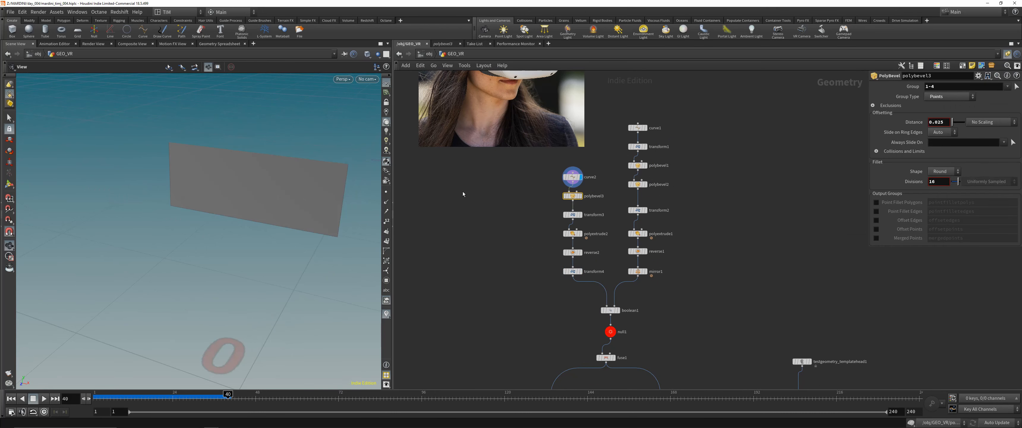
pyautogui.moveTo(440, 196); pyautogui.dragTo(413, 210, button='middle')
pyautogui.moveTo(352, 206); pyautogui.dragTo(377, 203)
pyautogui.click(553, 210)
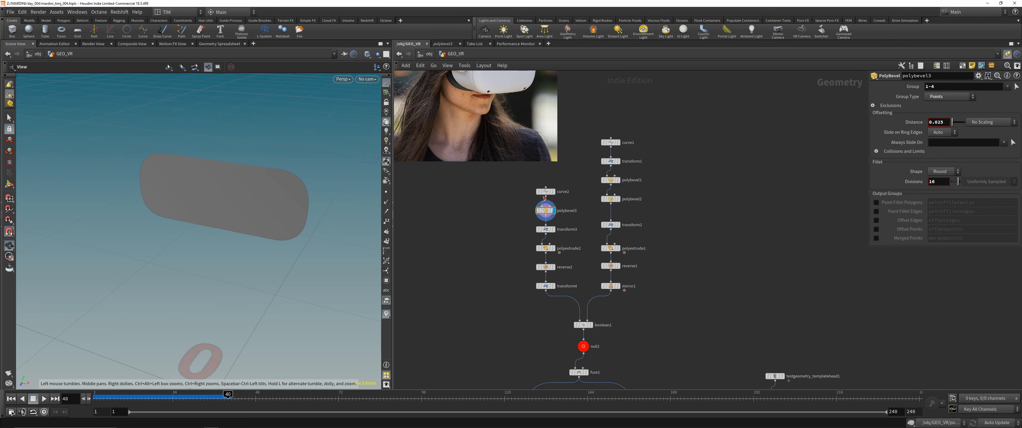
pyautogui.moveTo(249, 190); pyautogui.dragTo(258, 176)
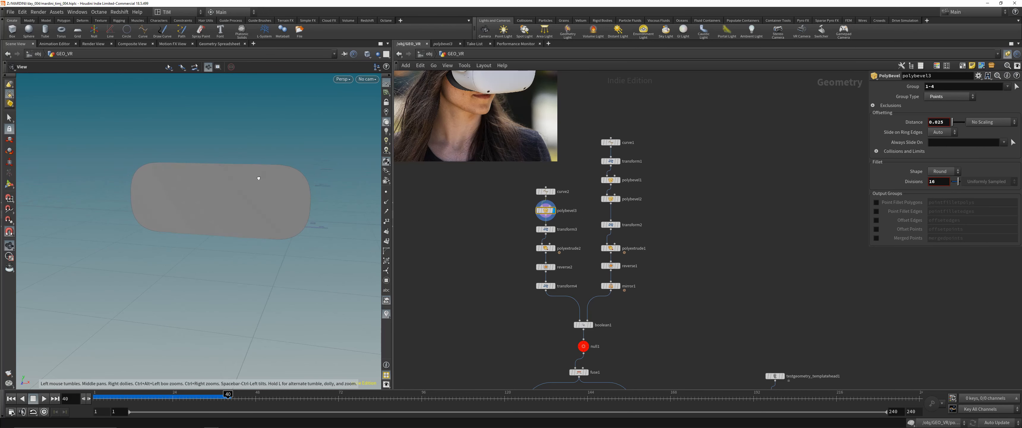
pyautogui.click(545, 229)
pyautogui.moveTo(283, 219); pyautogui.dragTo(269, 221)
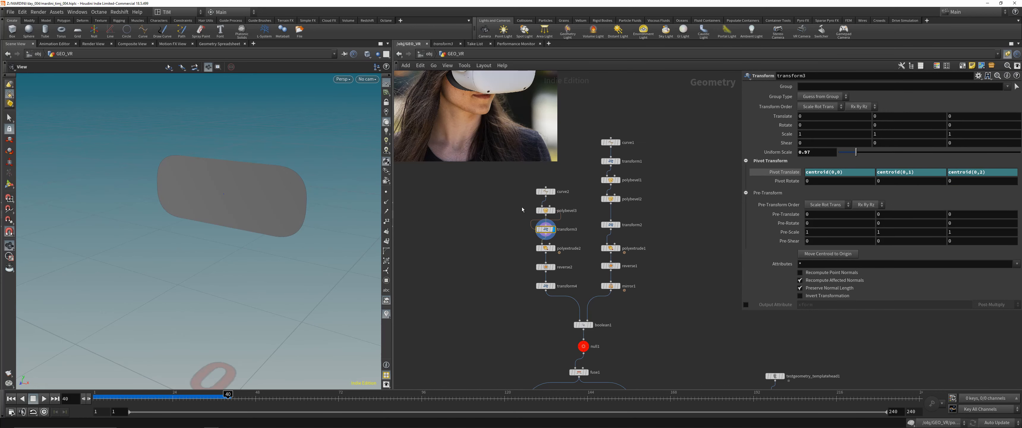
# - Show the test head as a wireframe template and check the headset's flat front shape against it in the Front view
pyautogui.press('h')
pyautogui.moveTo(668, 233); pyautogui.dragTo(672, 235)
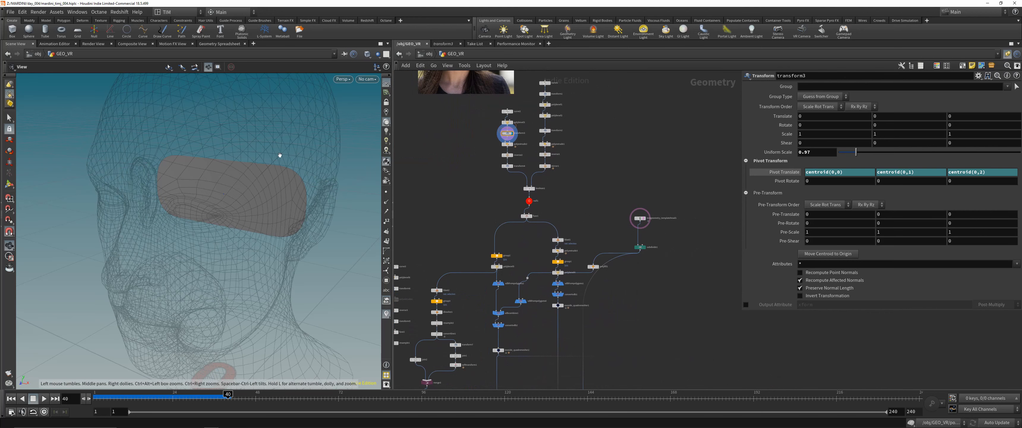
pyautogui.click(368, 79)
pyautogui.click(280, 143)
pyautogui.hotkey('space', '3')
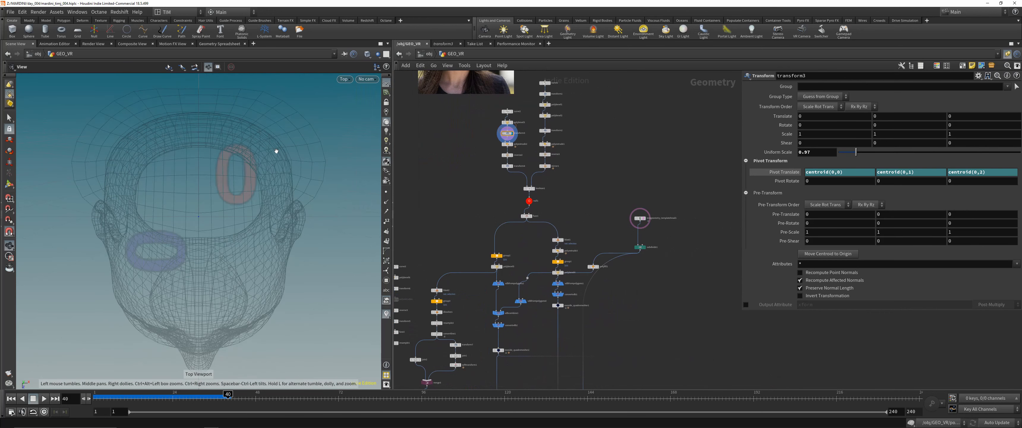
pyautogui.scroll(5, 635, 211)
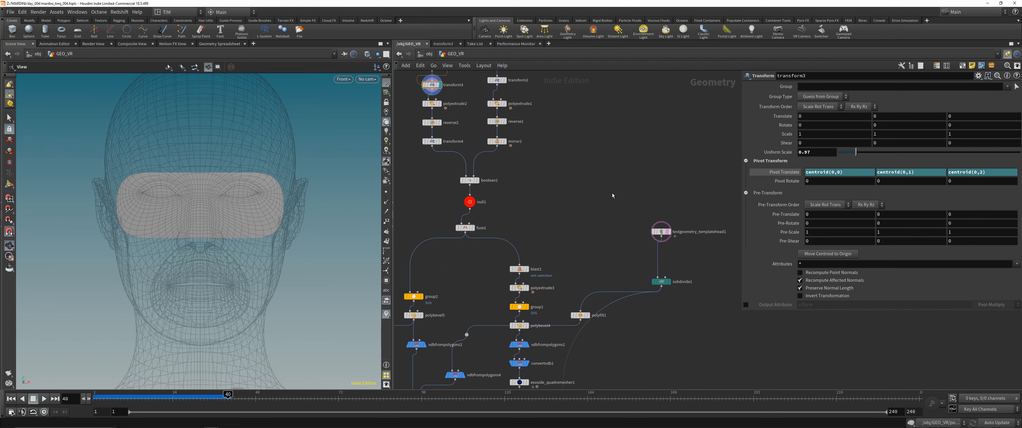
pyautogui.moveTo(212, 159); pyautogui.dragTo(230, 202, button='middle')
pyautogui.scroll(1, 262, 221)
pyautogui.moveTo(279, 229); pyautogui.dragTo(280, 205, button='middle')
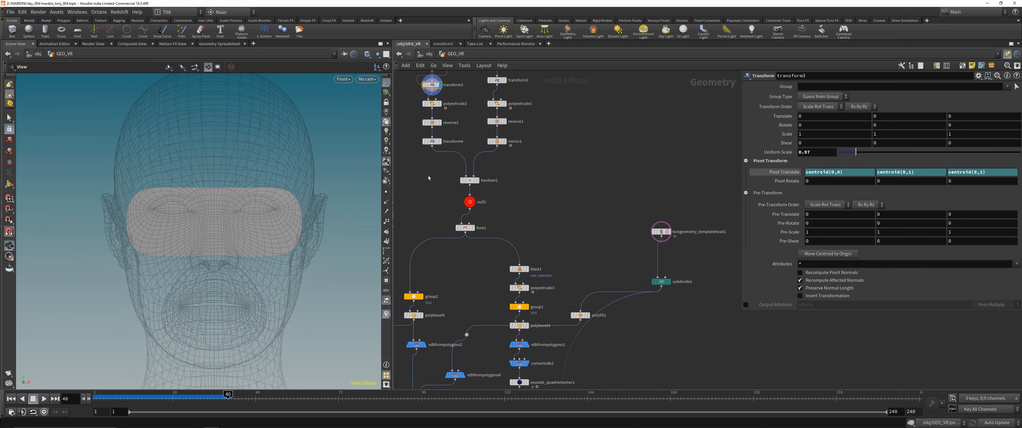
# - Display the extruded front solid at transform4 and inspect it from the side against the head
pyautogui.moveTo(425, 175); pyautogui.dragTo(443, 207, button='middle')
pyautogui.click(458, 172)
pyautogui.moveTo(474, 156); pyautogui.dragTo(472, 183, button='middle')
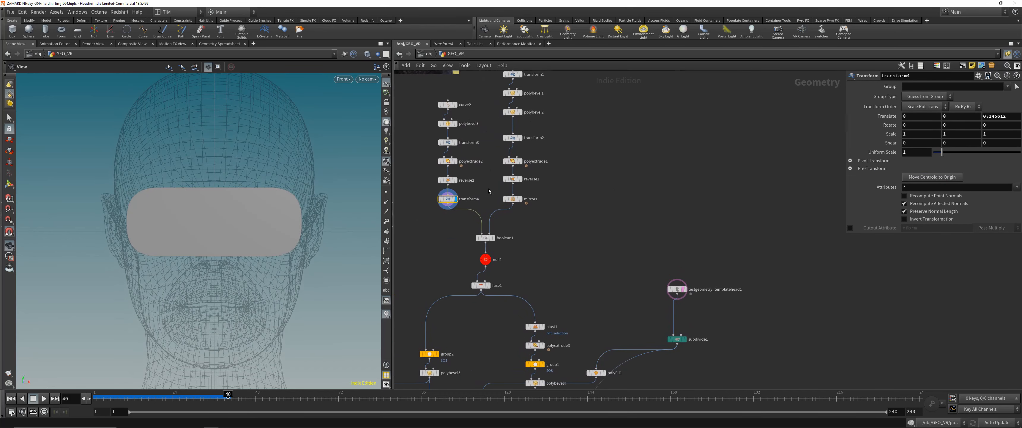
pyautogui.moveTo(231, 208); pyautogui.dragTo(197, 207)
pyautogui.moveTo(499, 185); pyautogui.dragTo(520, 243, button='middle')
pyautogui.scroll(1, 520, 243)
pyautogui.scroll(-1, 520, 241)
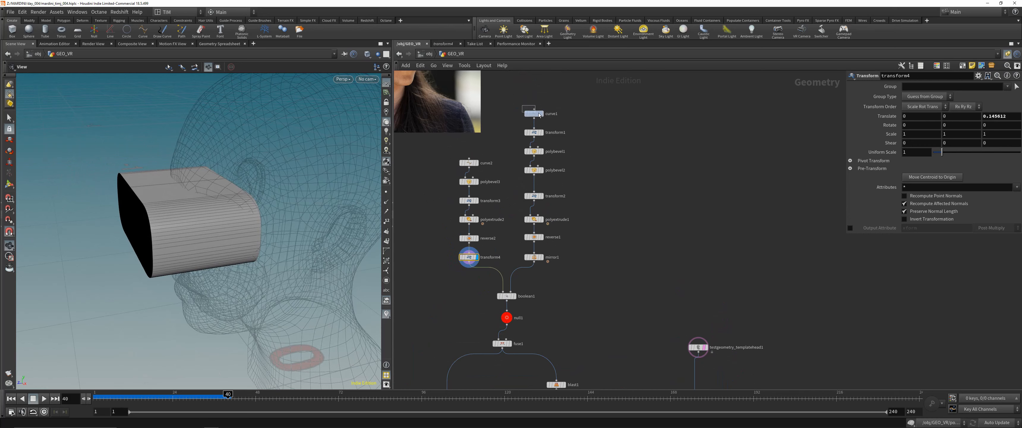
# - Display curve1, the start of the second branch, and frame its flat profile beside the head
pyautogui.moveTo(538, 115); pyautogui.dragTo(543, 116)
pyautogui.click(542, 114)
pyautogui.moveTo(186, 155); pyautogui.dragTo(249, 157)
pyautogui.moveTo(249, 157); pyautogui.dragTo(170, 291, button='right')
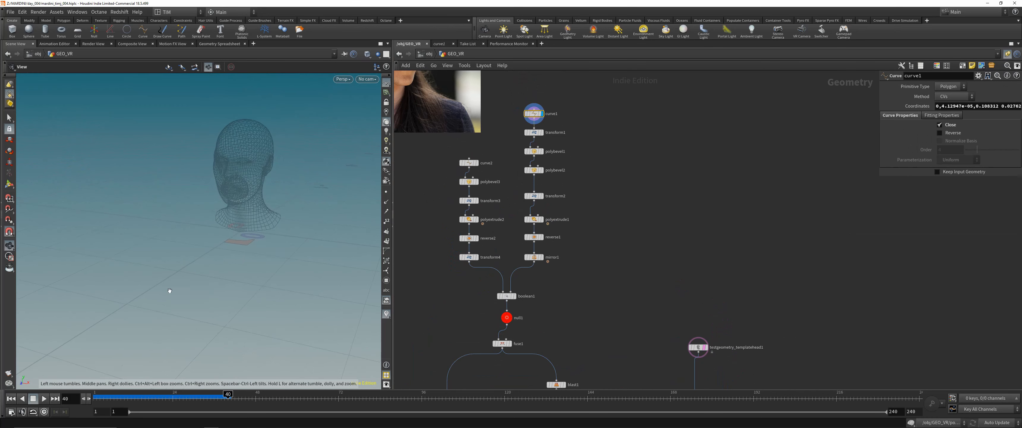
pyautogui.press('g')
pyautogui.moveTo(251, 171); pyautogui.dragTo(235, 162)
pyautogui.moveTo(235, 162); pyautogui.dragTo(196, 240, button='right')
pyautogui.moveTo(196, 240); pyautogui.dragTo(262, 238)
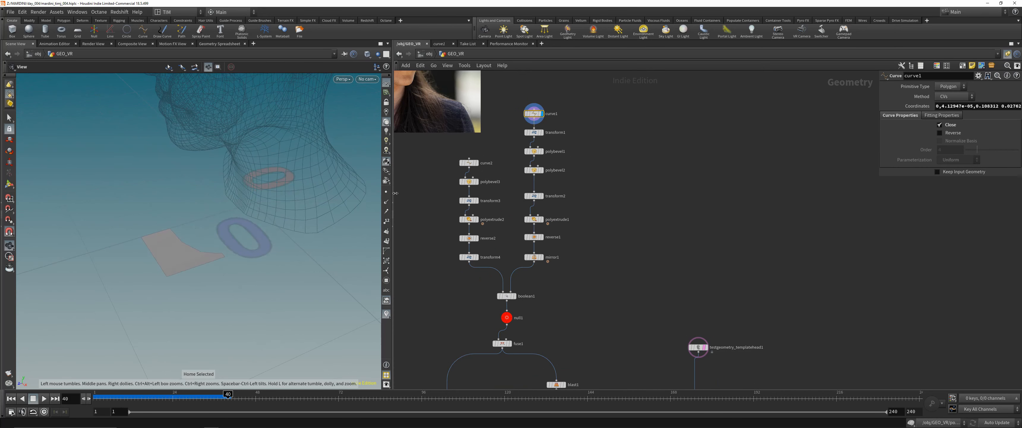
# - Inspect the second branch's build stages by displaying transform1, both polybevels, transform2, polyextrude1 and reverse1
pyautogui.click(541, 133)
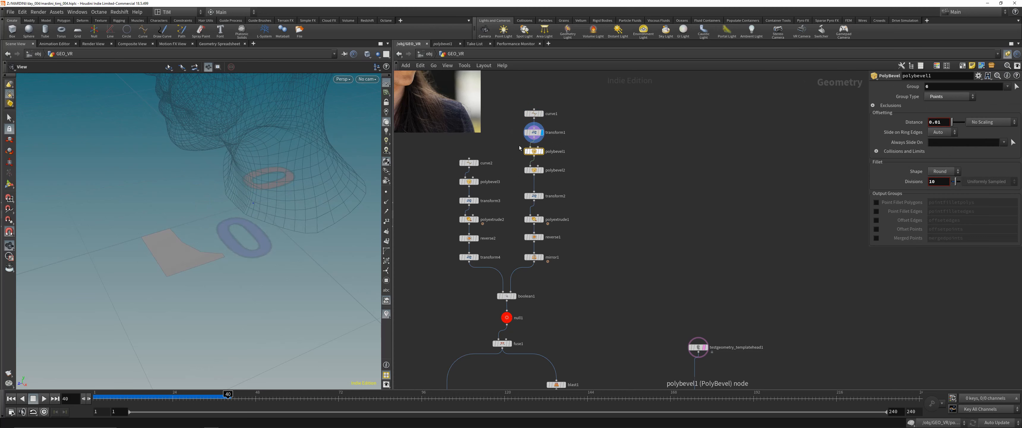
pyautogui.click(541, 151)
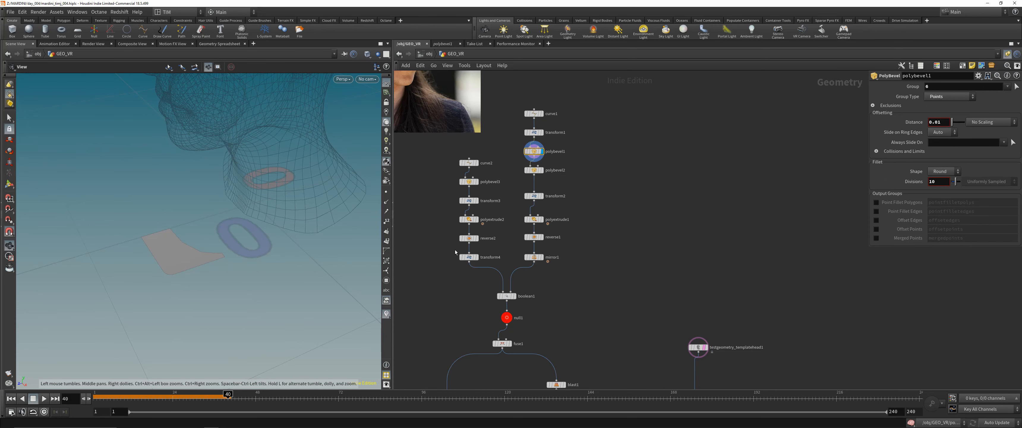
pyautogui.click(541, 196)
pyautogui.click(537, 218)
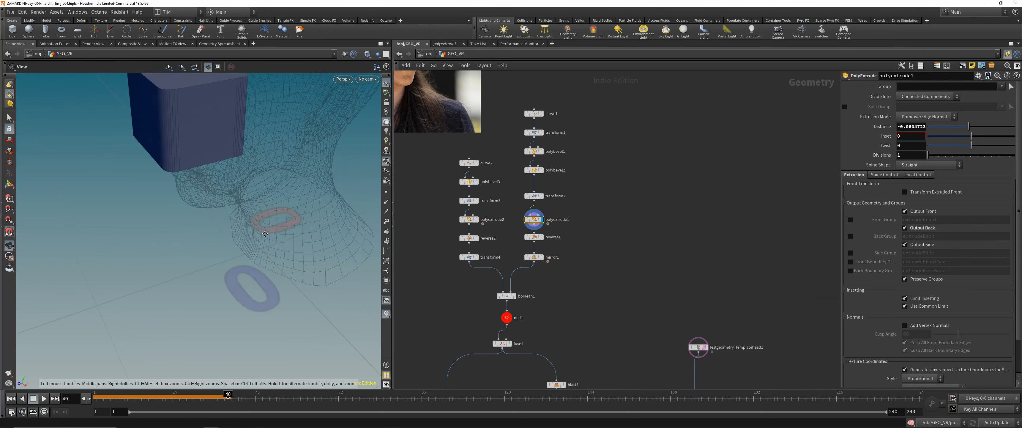
pyautogui.click(535, 196)
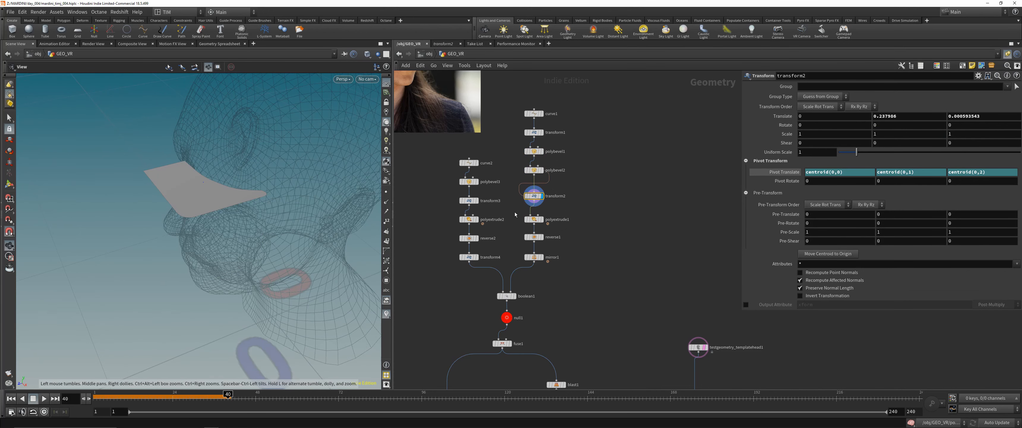
pyautogui.click(533, 219)
pyautogui.click(534, 237)
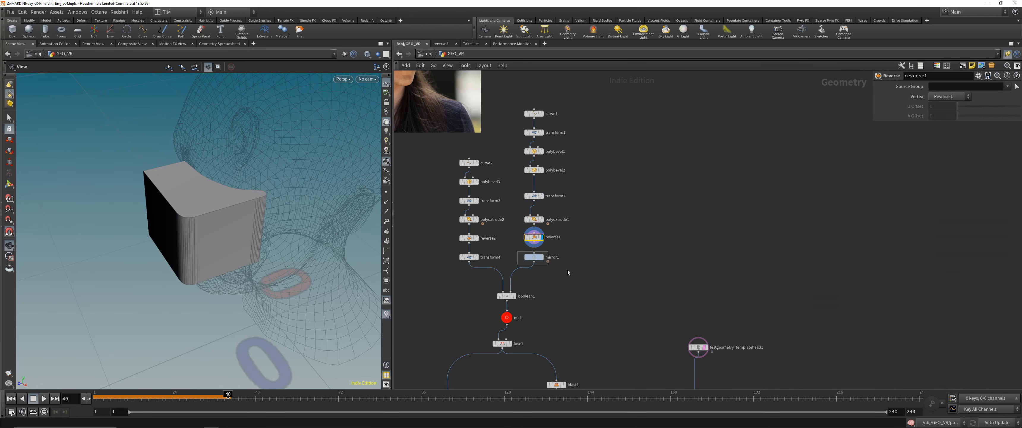
# - Display the mirrored solid at mirror1 and its combination with the front solid at boolean1, viewing both from an angle
pyautogui.moveTo(517, 250); pyautogui.dragTo(548, 265)
pyautogui.moveTo(263, 226); pyautogui.dragTo(354, 230)
pyautogui.click(542, 257)
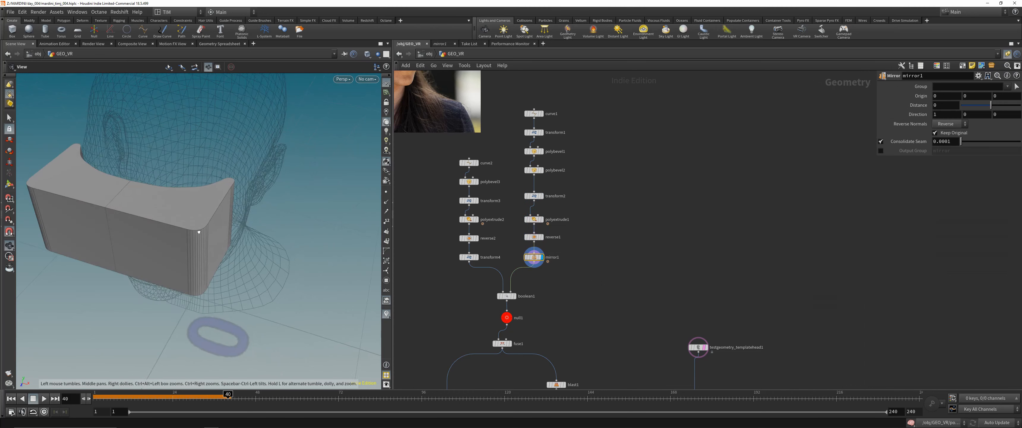
pyautogui.moveTo(199, 232); pyautogui.dragTo(223, 233)
pyautogui.click(514, 296)
pyautogui.moveTo(265, 225); pyautogui.dragTo(338, 243)
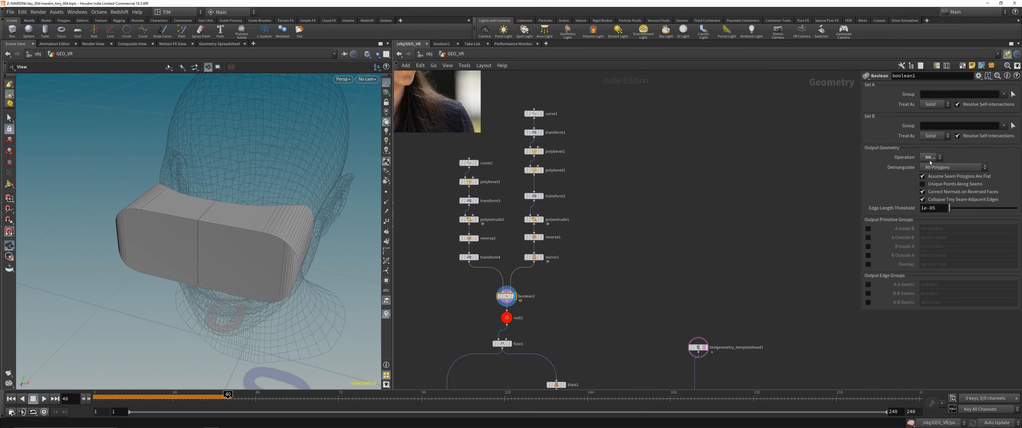
# - Show boolean1's input solids in the 3D view with its operation tool and inspect their overlap from several angles
pyautogui.scroll(2, 576, 275)
pyautogui.click(10, 186)
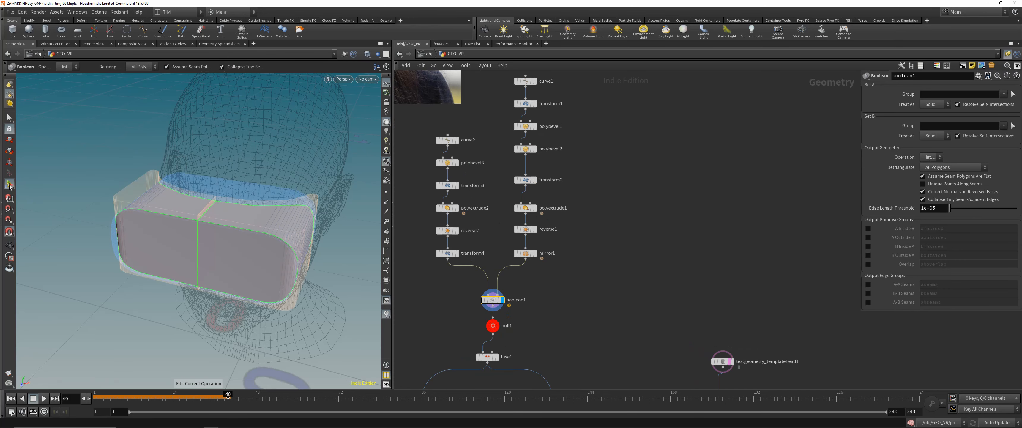
pyautogui.moveTo(325, 223); pyautogui.dragTo(264, 218)
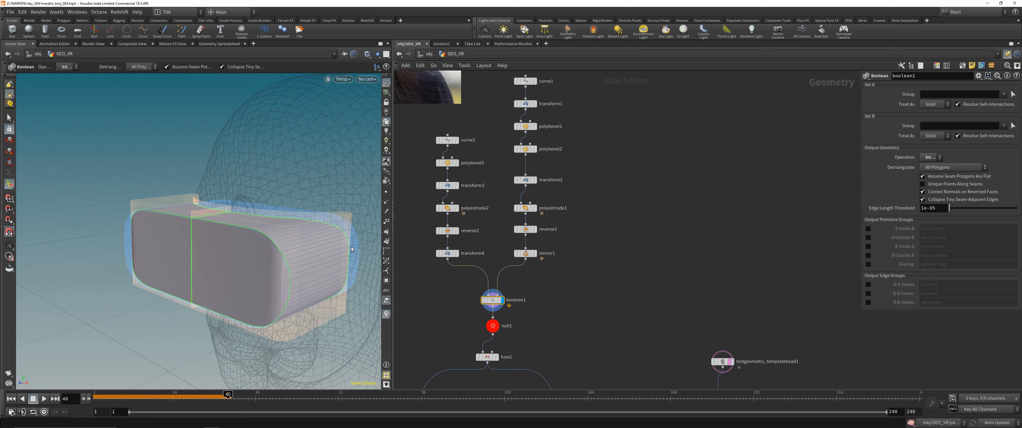
pyautogui.moveTo(350, 250); pyautogui.dragTo(290, 292)
pyautogui.moveTo(135, 240); pyautogui.dragTo(190, 209)
# - Display fuse1 and compare its geometry information with that of null1
pyautogui.moveTo(459, 326); pyautogui.dragTo(500, 221, button='middle')
pyautogui.click(536, 252)
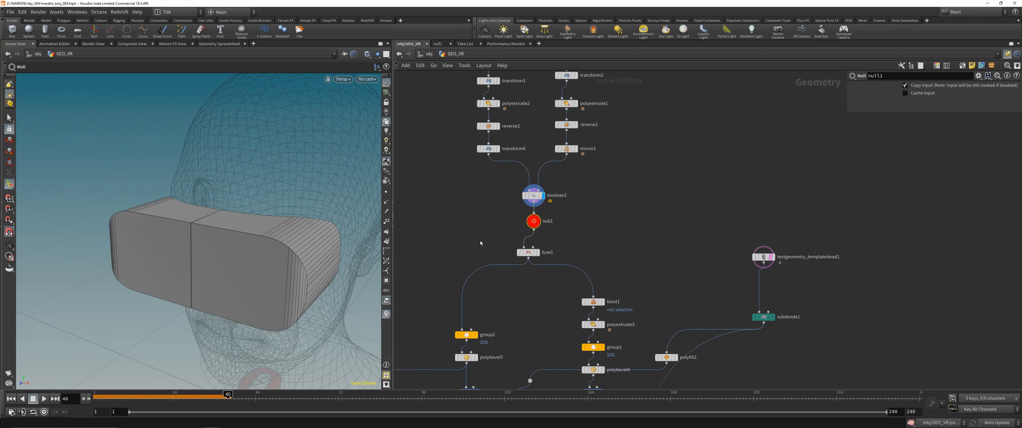
pyautogui.moveTo(291, 252); pyautogui.dragTo(282, 242, button='middle')
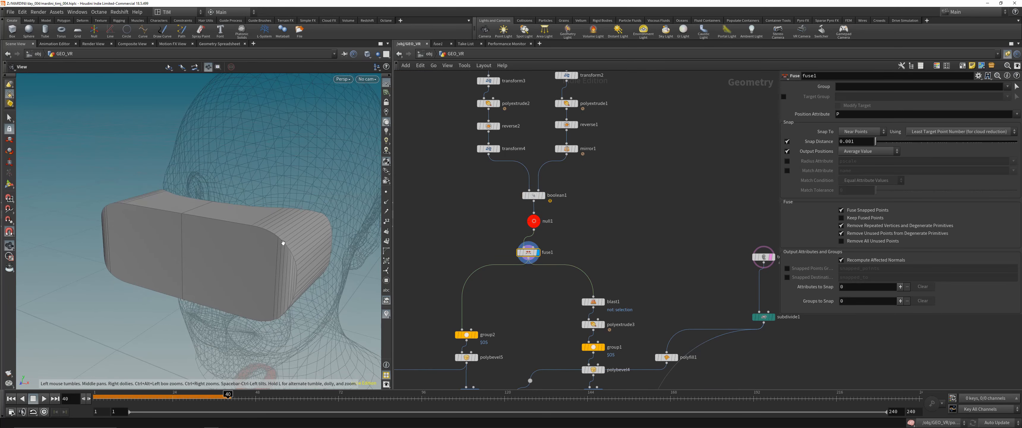
pyautogui.middleClick(531, 251)
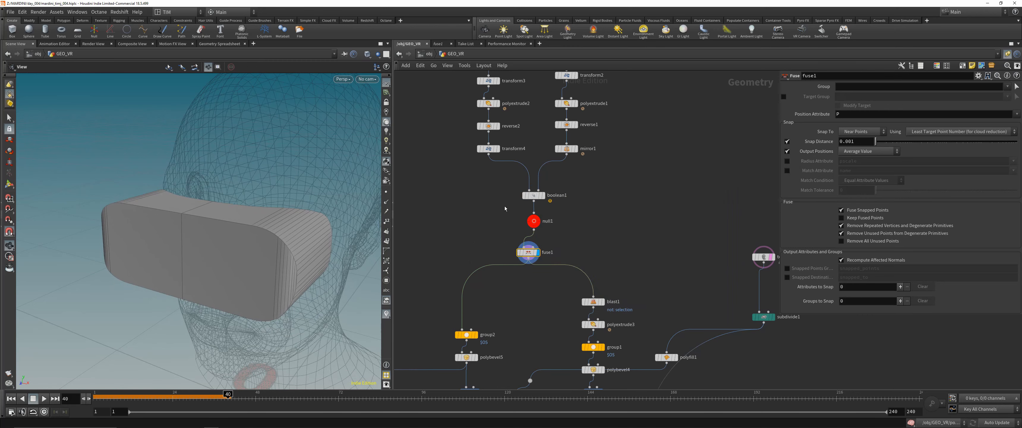
pyautogui.click(538, 217)
pyautogui.middleClick(538, 217)
pyautogui.click(538, 254)
pyautogui.middleClick(533, 254)
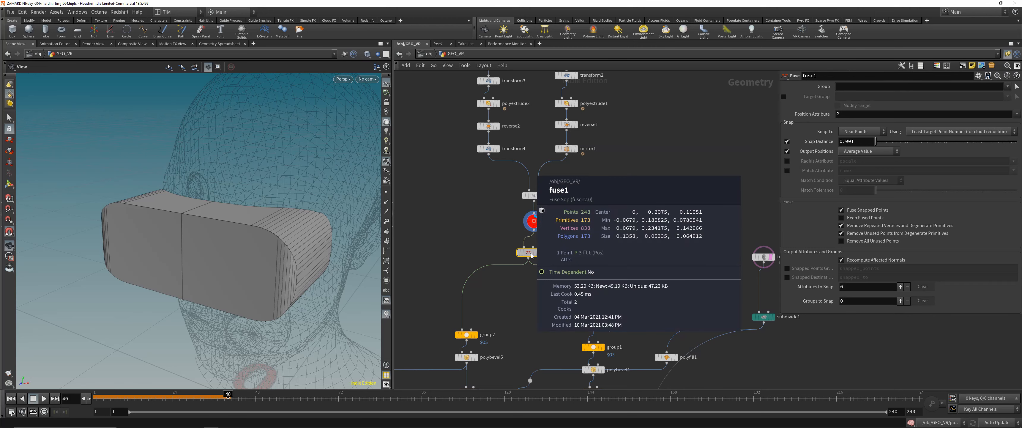
# - Display the sharp-edge selection at group2 and the rounded headset body at polybevel5, inspecting the bevelled edges up close
pyautogui.scroll(-2, 524, 264)
pyautogui.moveTo(524, 263); pyautogui.dragTo(540, 200, button='middle')
pyautogui.click(551, 191)
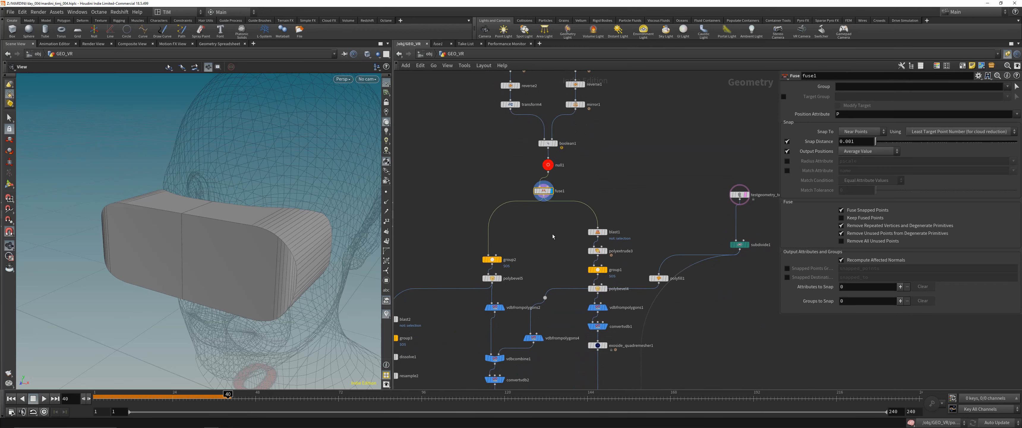
pyautogui.scroll(2, 514, 309)
pyautogui.click(498, 249)
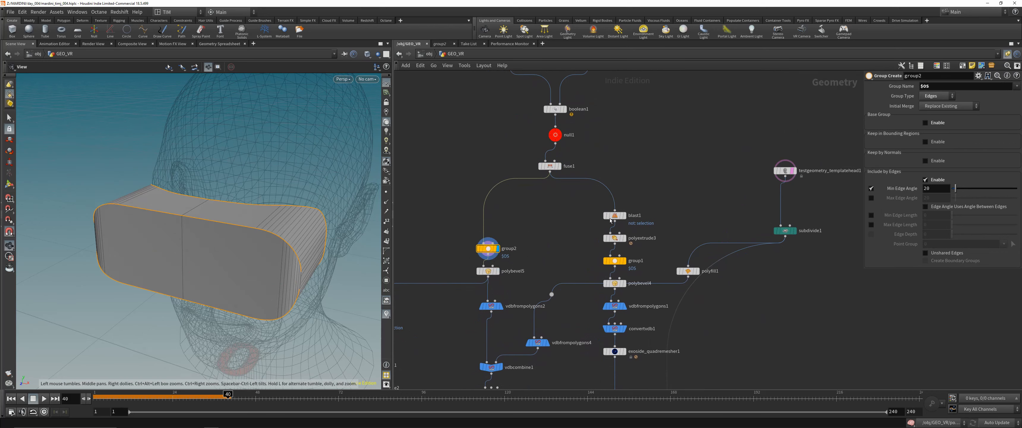
pyautogui.click(497, 271)
pyautogui.moveTo(233, 249); pyautogui.dragTo(251, 245)
pyautogui.moveTo(251, 244); pyautogui.dragTo(321, 205, button='right')
pyautogui.moveTo(321, 205); pyautogui.dragTo(341, 228)
# - Display the faces kept by blast2 in the face-cushion branch and view them from the side
pyautogui.moveTo(486, 238); pyautogui.dragTo(468, 235, button='right')
pyautogui.moveTo(468, 234); pyautogui.dragTo(526, 164, button='middle')
pyautogui.click(498, 197)
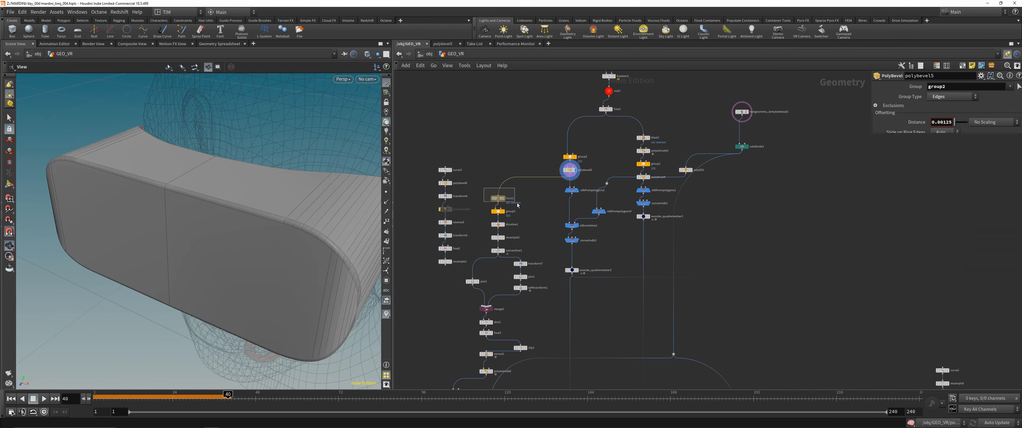
pyautogui.moveTo(318, 238); pyautogui.dragTo(242, 229)
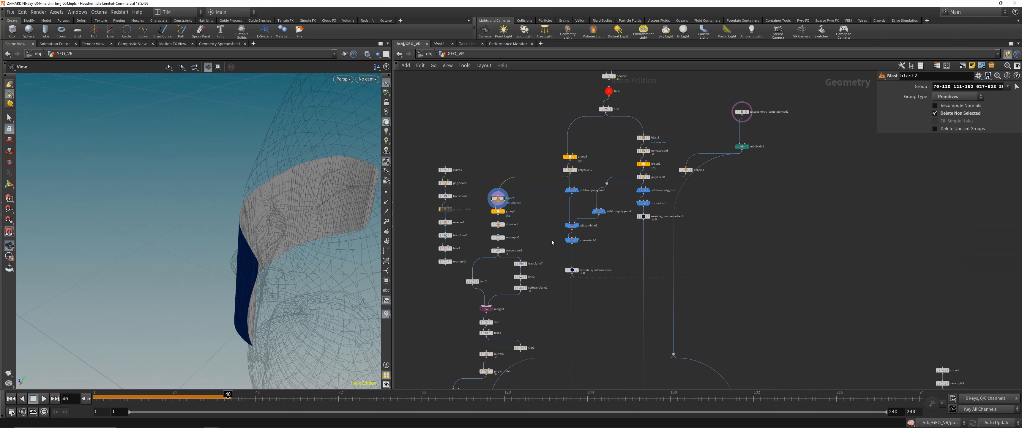
# - Step through the cushion branch from group3's unshared edges to dissolve1, resample2 and convertline1
pyautogui.scroll(3, 532, 218)
pyautogui.click(481, 205)
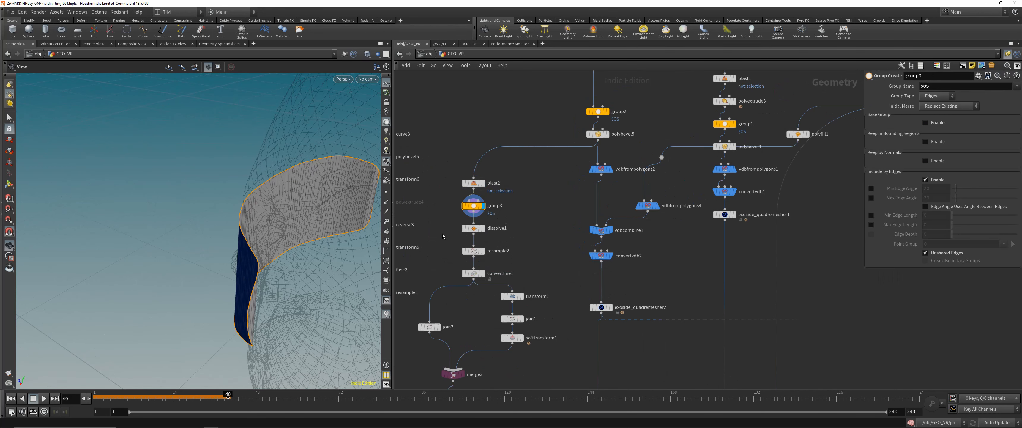
pyautogui.click(500, 231)
pyautogui.click(468, 251)
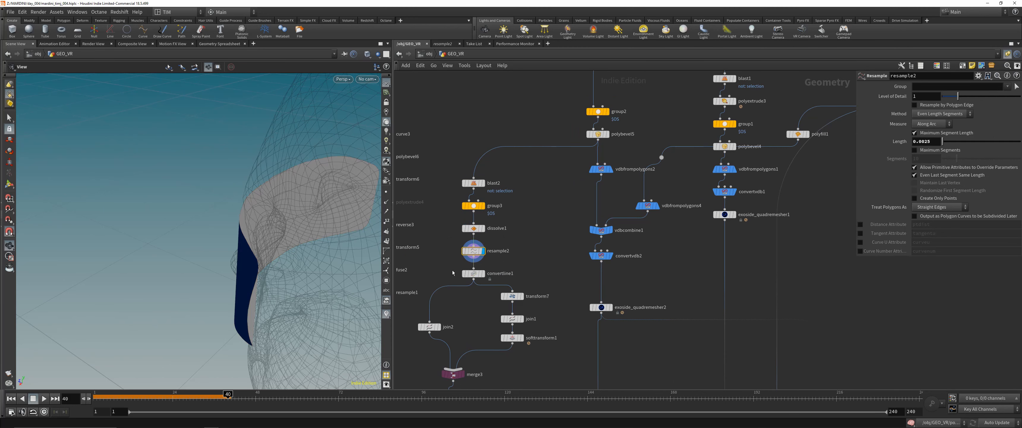
pyautogui.click(469, 273)
# - Examine the headset's face cushion in the reference photo, then return to the cushion branch of the network
pyautogui.scroll(-2, 474, 311)
pyautogui.moveTo(429, 384); pyautogui.dragTo(442, 284, button='middle')
pyautogui.moveTo(520, 320); pyautogui.dragTo(471, 314)
pyautogui.scroll(-5, 505, 310)
pyautogui.moveTo(509, 75); pyautogui.dragTo(488, 215, button='middle')
pyautogui.scroll(8, 488, 215)
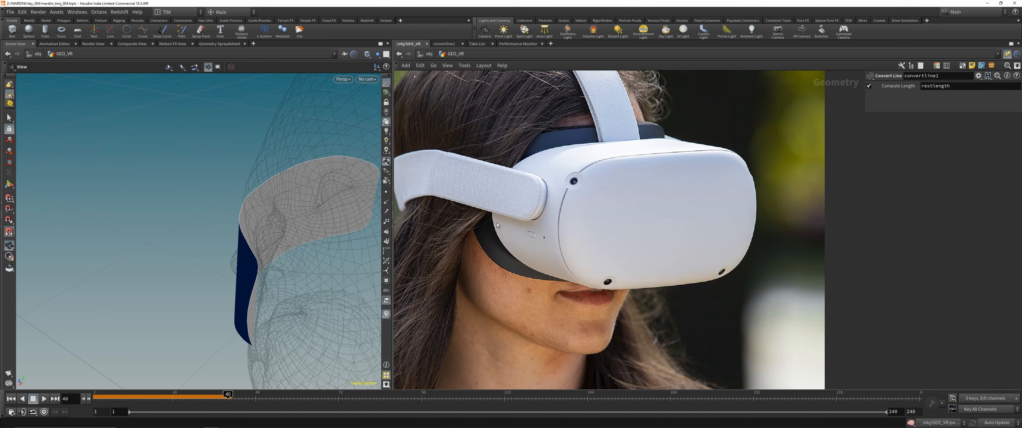
pyautogui.scroll(-5, 497, 223)
pyautogui.scroll(4, 550, 197)
pyautogui.scroll(-4, 550, 197)
pyautogui.moveTo(561, 318); pyautogui.dragTo(577, 103, button='middle')
pyautogui.moveTo(581, 349); pyautogui.dragTo(566, 171, button='middle')
pyautogui.moveTo(565, 381); pyautogui.dragTo(566, 198, button='middle')
pyautogui.scroll(-4, 566, 217)
pyautogui.scroll(4, 513, 254)
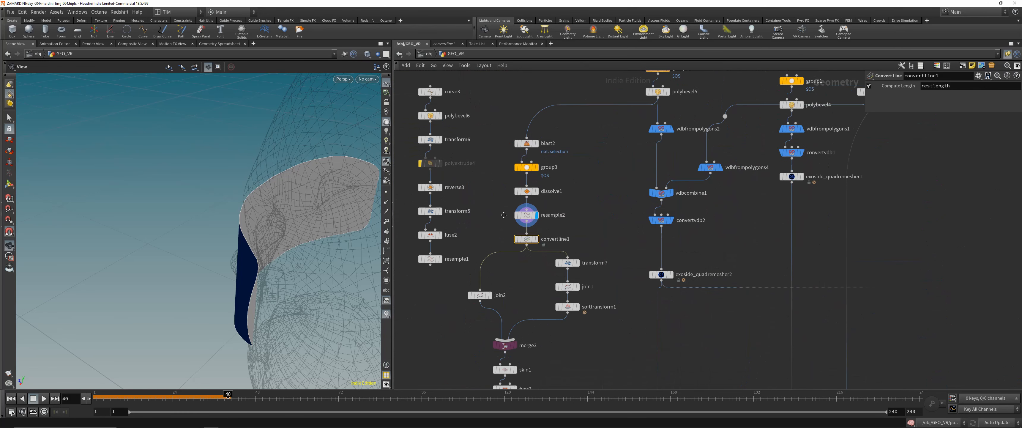
# - Display the outline curves at resample2, join2 and merge3, then save the scene file
pyautogui.moveTo(503, 214); pyautogui.dragTo(512, 193, button='middle')
pyautogui.press('r')
pyautogui.click(488, 274)
pyautogui.press('r')
pyautogui.click(513, 324)
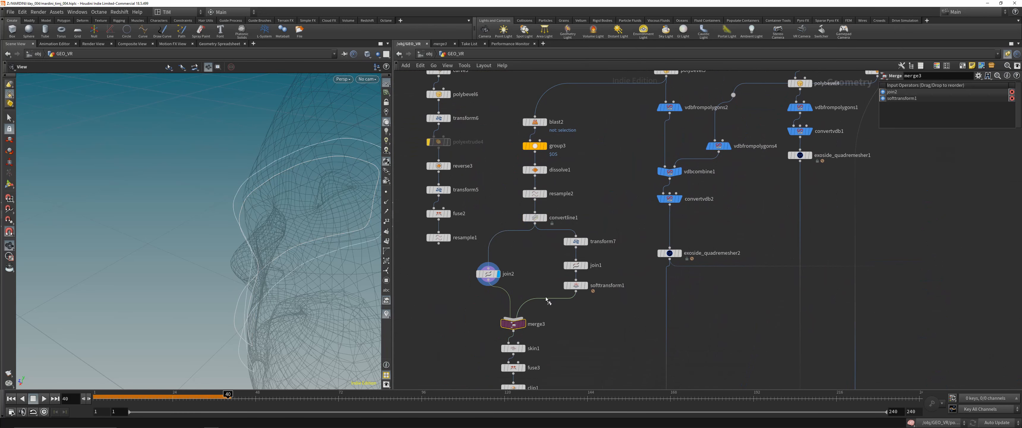
pyautogui.press('r')
pyautogui.moveTo(329, 234); pyautogui.dragTo(322, 195)
pyautogui.moveTo(514, 320); pyautogui.dragTo(515, 316)
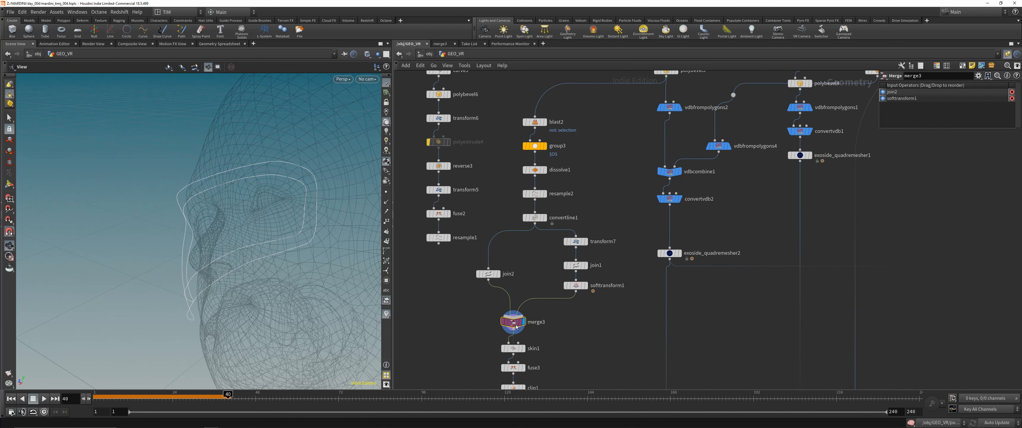
pyautogui.hotkey('ctrl', 's')
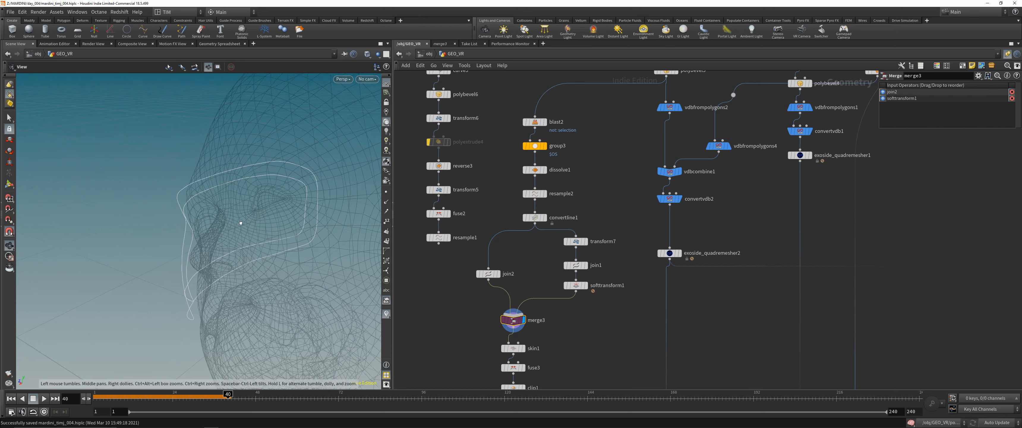
# - Display softtransform1 in profile against the face and activate its Soft Transform handles in the 3D view
pyautogui.moveTo(241, 223); pyautogui.dragTo(280, 206)
pyautogui.click(575, 285)
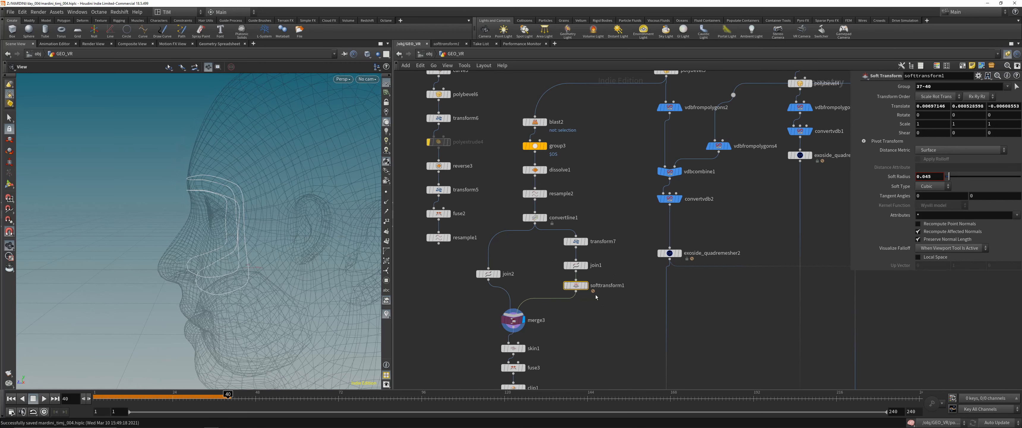
pyautogui.click(585, 285)
pyautogui.moveTo(538, 277); pyautogui.dragTo(637, 321)
pyautogui.press('t')
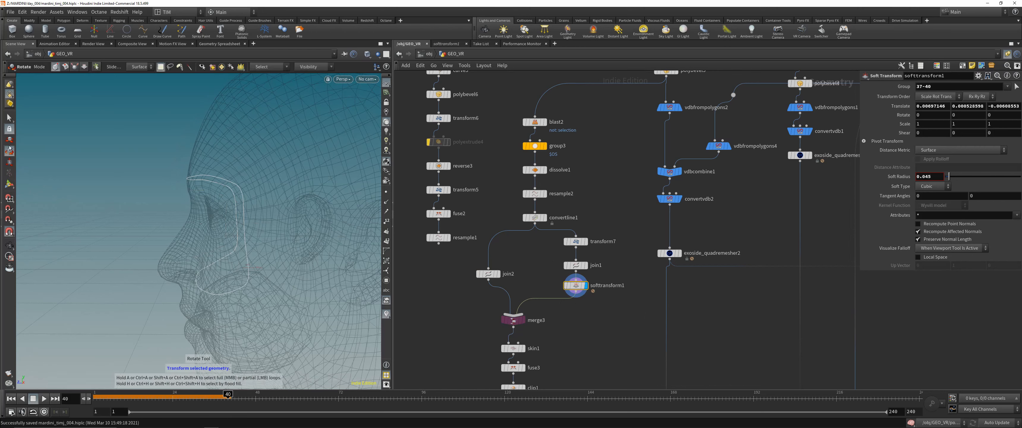
pyautogui.click(8, 185)
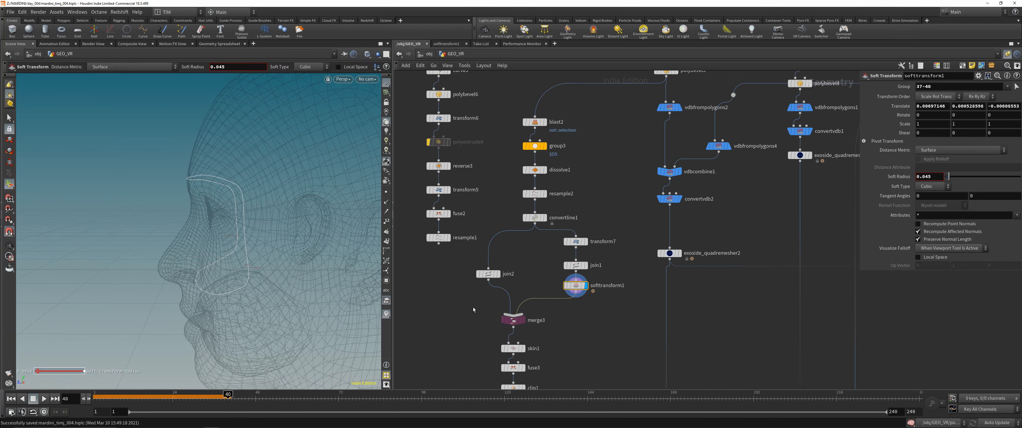
# - Compare the cushion outlines at join2 and softtransform1 with the combined pair at merge3
pyautogui.moveTo(473, 308); pyautogui.dragTo(533, 331)
pyautogui.press('r')
pyautogui.moveTo(553, 275); pyautogui.dragTo(608, 302)
pyautogui.press('r')
pyautogui.moveTo(539, 310); pyautogui.dragTo(500, 329)
pyautogui.press('r')
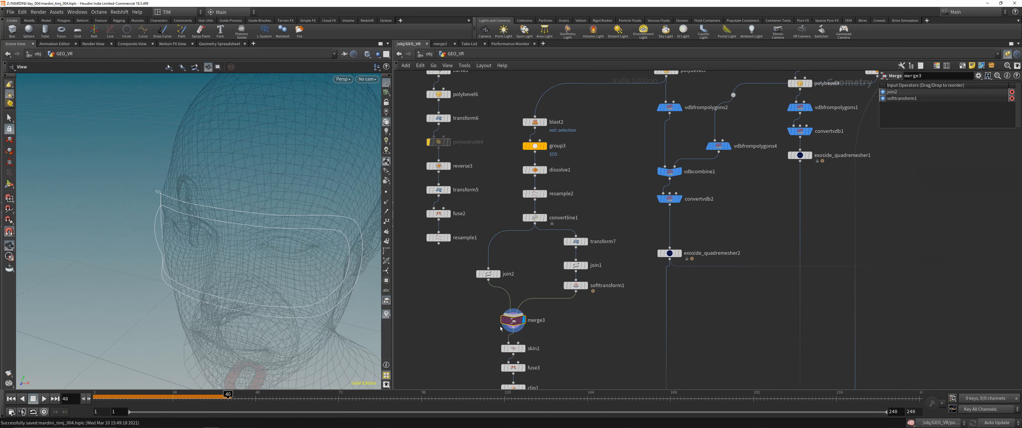
# - Display the cushion surface at skin1 and fuse3 and examine it around the eyes
pyautogui.moveTo(500, 329); pyautogui.dragTo(492, 261, button='middle')
pyautogui.scroll(-1, 492, 261)
pyautogui.moveTo(479, 273); pyautogui.dragTo(538, 285)
pyautogui.press('r')
pyautogui.moveTo(287, 259); pyautogui.dragTo(282, 242)
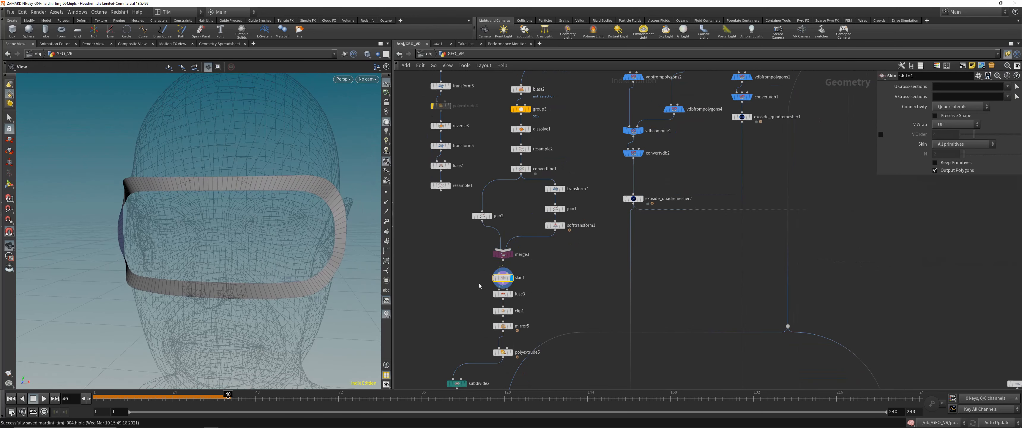
pyautogui.moveTo(479, 286); pyautogui.dragTo(538, 298)
pyautogui.press('r')
pyautogui.moveTo(292, 230); pyautogui.dragTo(270, 233)
# - Display the clip1, mirror5 and polyextrude5 stages of the cushion strip
pyautogui.moveTo(469, 305); pyautogui.dragTo(524, 359)
pyautogui.press('r')
# - Display the subdivided cushion at subdivide2 and view it from the front of the head
pyautogui.press('r')
pyautogui.press('r')
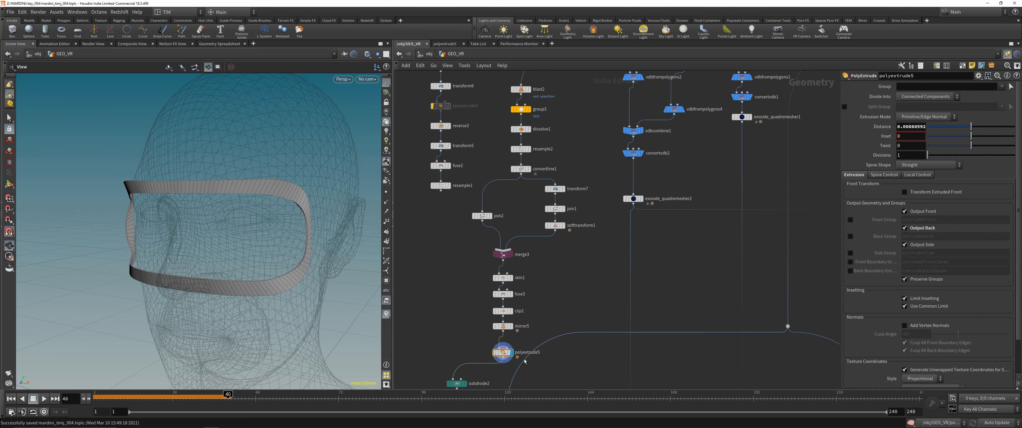
pyautogui.moveTo(294, 263); pyautogui.dragTo(365, 257)
pyautogui.moveTo(604, 341); pyautogui.dragTo(608, 202, button='middle')
pyautogui.moveTo(448, 261); pyautogui.dragTo(470, 237)
# - Display boolean2 and examine up close where the head cuts the cushion around the nose
pyautogui.press('r')
pyautogui.moveTo(271, 216); pyautogui.dragTo(230, 217)
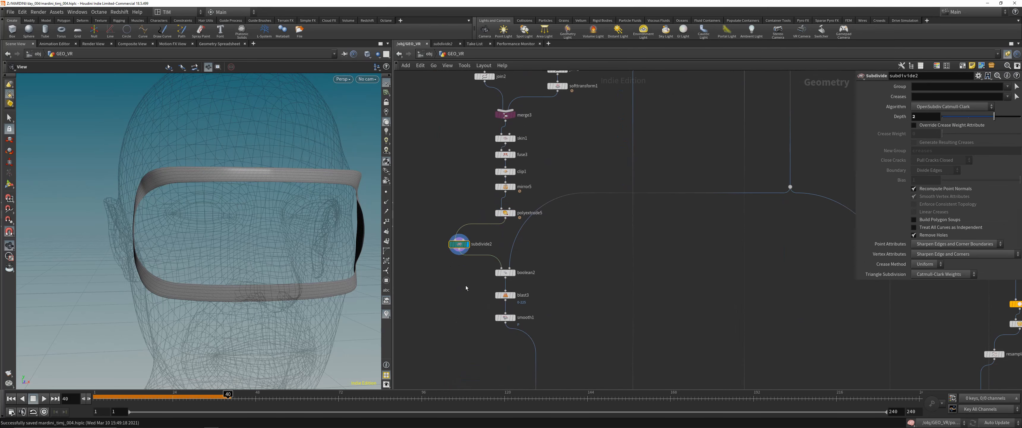
pyautogui.moveTo(468, 283); pyautogui.dragTo(525, 264)
pyautogui.press('r')
pyautogui.moveTo(310, 235); pyautogui.dragTo(228, 262)
pyautogui.moveTo(232, 222); pyautogui.dragTo(233, 257, button='middle')
pyautogui.moveTo(233, 257); pyautogui.dragTo(257, 217, button='right')
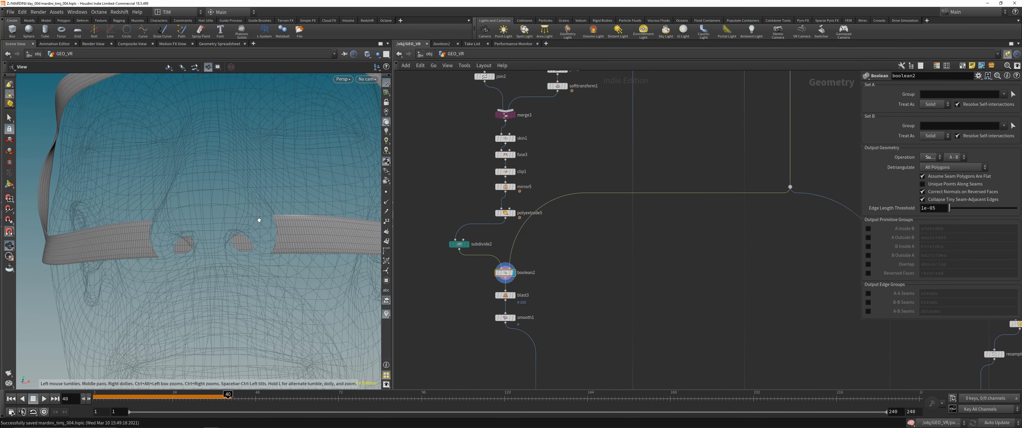
pyautogui.moveTo(257, 217); pyautogui.dragTo(244, 243)
pyautogui.moveTo(192, 298); pyautogui.dragTo(223, 254)
pyautogui.moveTo(223, 254); pyautogui.dragTo(254, 210, button='right')
pyautogui.moveTo(254, 210); pyautogui.dragTo(260, 193)
pyautogui.moveTo(259, 192); pyautogui.dragTo(217, 228, button='middle')
pyautogui.moveTo(215, 229); pyautogui.dragTo(297, 247)
# - Display the cushion at blast3 and smooth1, then save the scene file
pyautogui.click(507, 295)
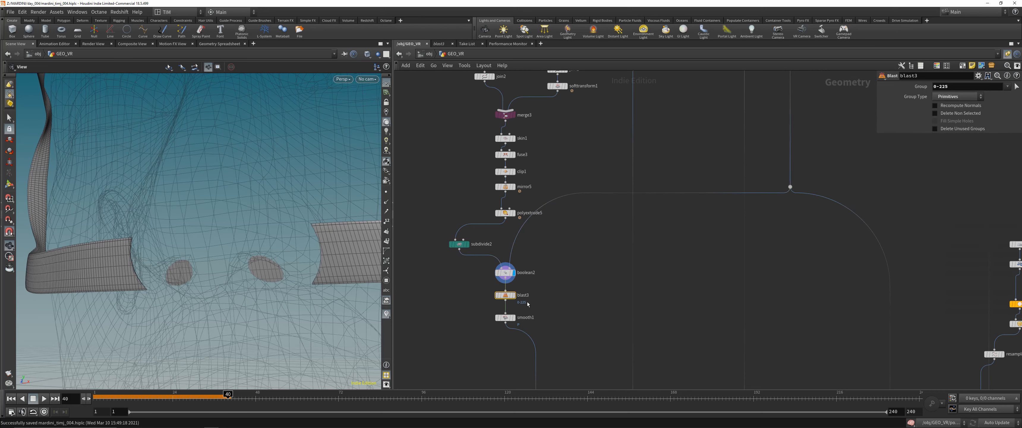
pyautogui.click(513, 296)
pyautogui.click(514, 318)
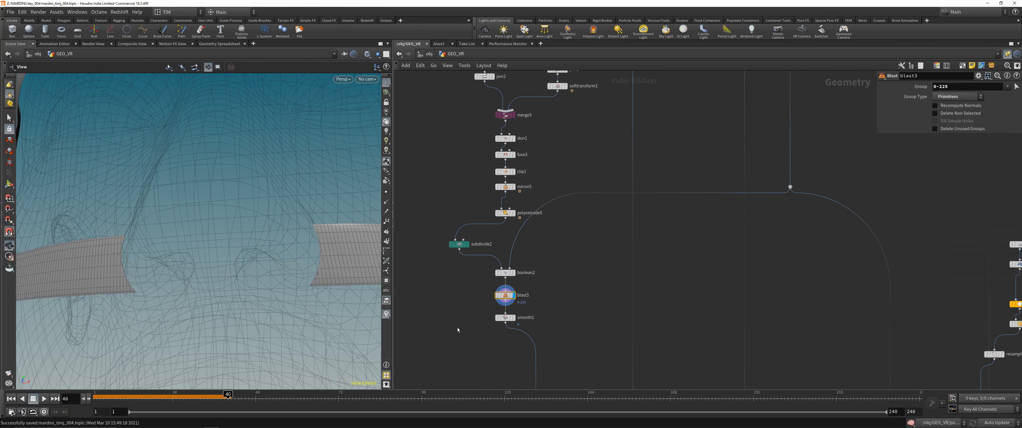
pyautogui.scroll(-8, 314, 238)
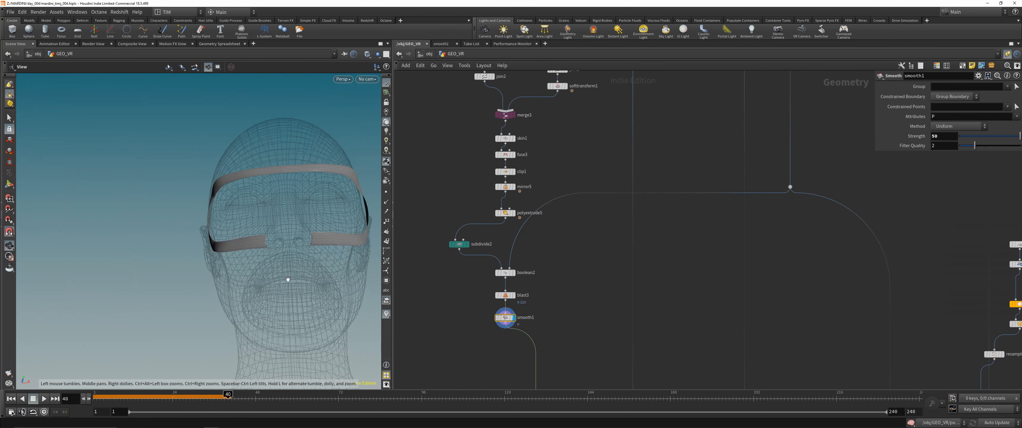
pyautogui.moveTo(288, 278); pyautogui.dragTo(258, 290)
pyautogui.hotkey('ctrl', 's')
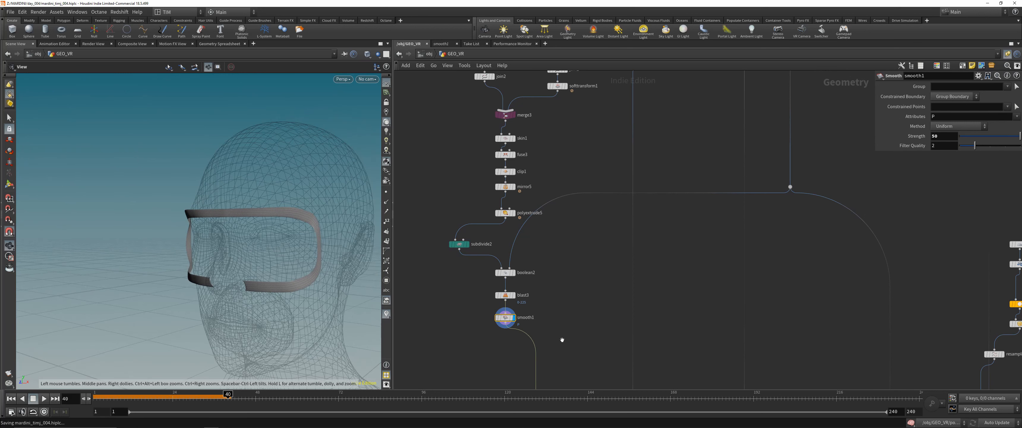
# - Go to the headset body branch and display polybevel5 and its volume at vdbfrompolygons2
pyautogui.scroll(-5, 608, 269)
pyautogui.moveTo(608, 269); pyautogui.dragTo(589, 280, button='middle')
pyautogui.moveTo(570, 139); pyautogui.dragTo(577, 236, button='middle')
pyautogui.scroll(4, 593, 222)
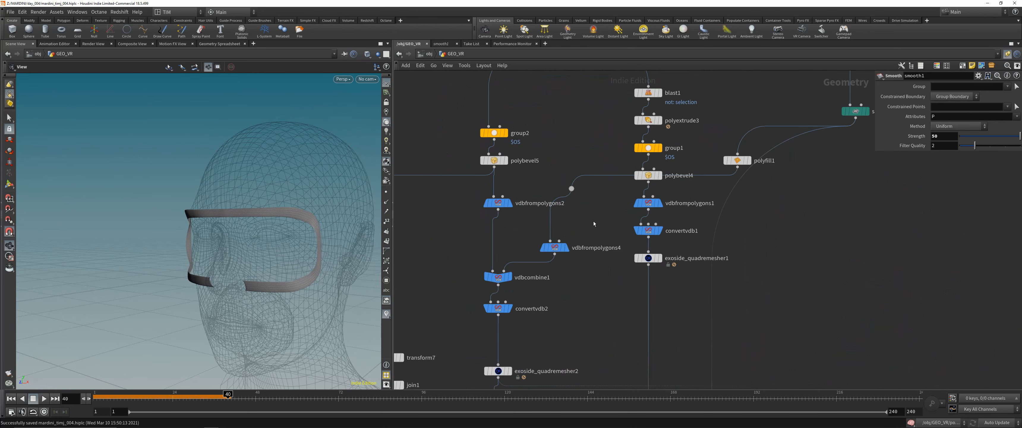
pyautogui.click(494, 160)
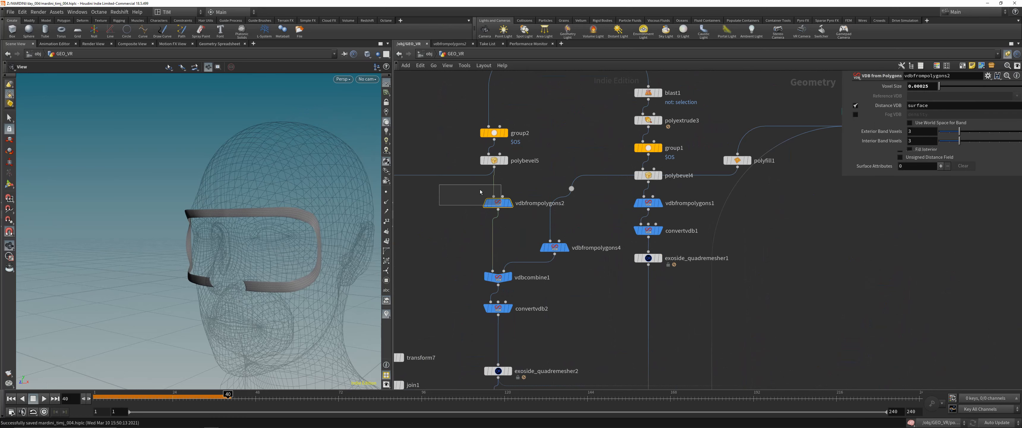
pyautogui.click(505, 161)
pyautogui.click(497, 203)
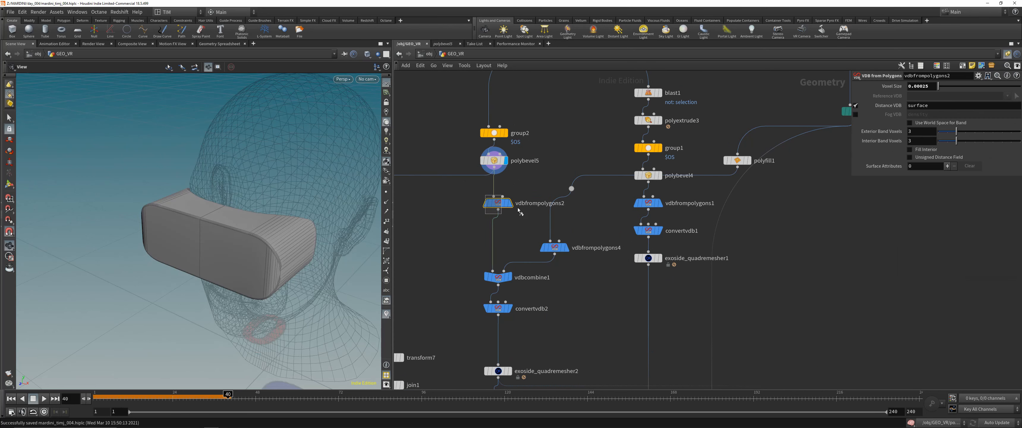
pyautogui.click(509, 202)
pyautogui.moveTo(289, 222); pyautogui.dragTo(259, 255)
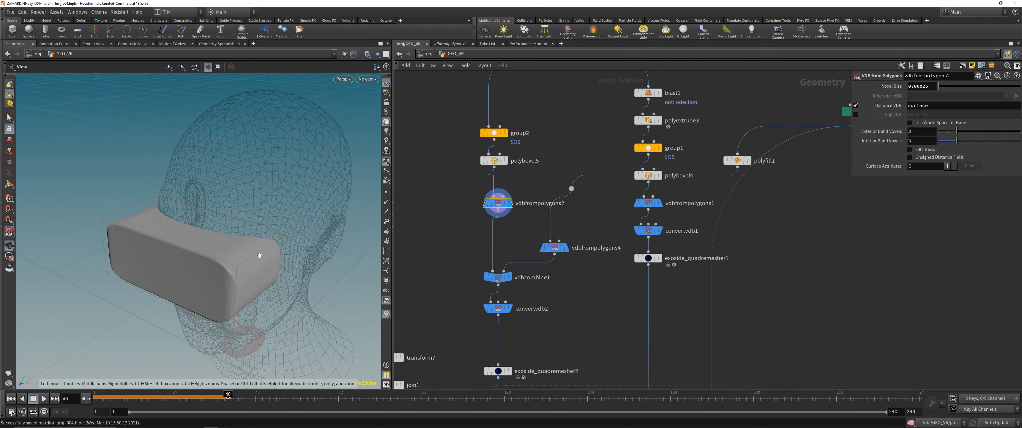
# - Compare the head volume at vdbfrompolygons4 with the combined volume at vdbcombine1, examining the nose cutout
pyautogui.click(555, 247)
pyautogui.click(566, 247)
pyautogui.moveTo(456, 286); pyautogui.dragTo(520, 269)
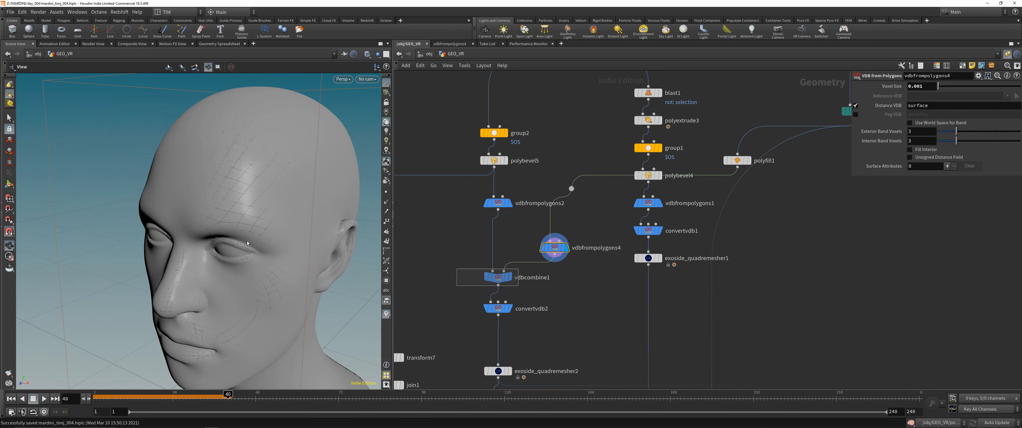
pyautogui.click(509, 281)
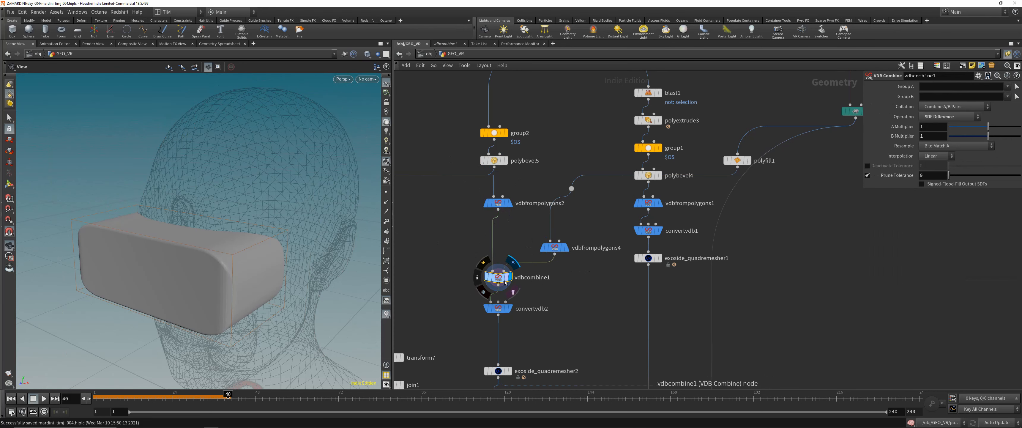
pyautogui.moveTo(131, 242); pyautogui.dragTo(230, 214)
pyautogui.click(554, 246)
pyautogui.click(498, 277)
pyautogui.moveTo(262, 253); pyautogui.dragTo(284, 255)
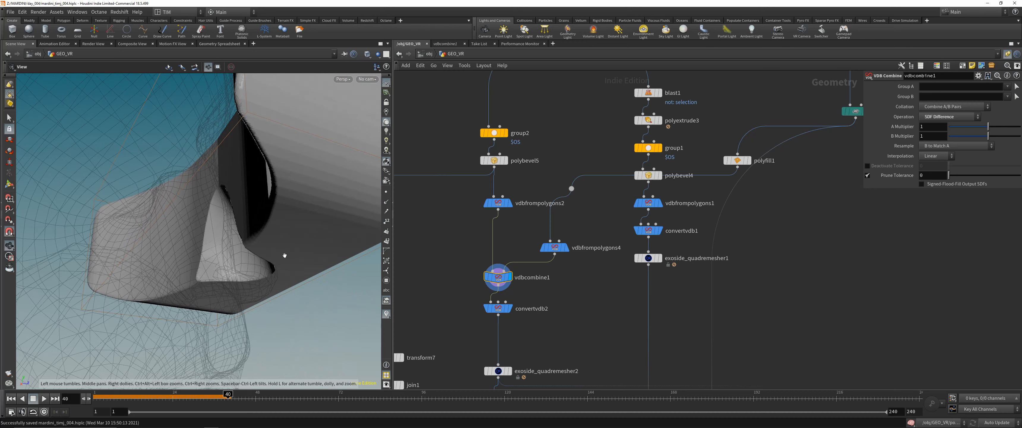
pyautogui.moveTo(284, 255); pyautogui.dragTo(269, 224)
# - Display convertvdb2, then return to vdbcombine1 and examine the headset body's underside and nose cutout from several angles
pyautogui.moveTo(492, 312); pyautogui.dragTo(533, 314)
pyautogui.press('r')
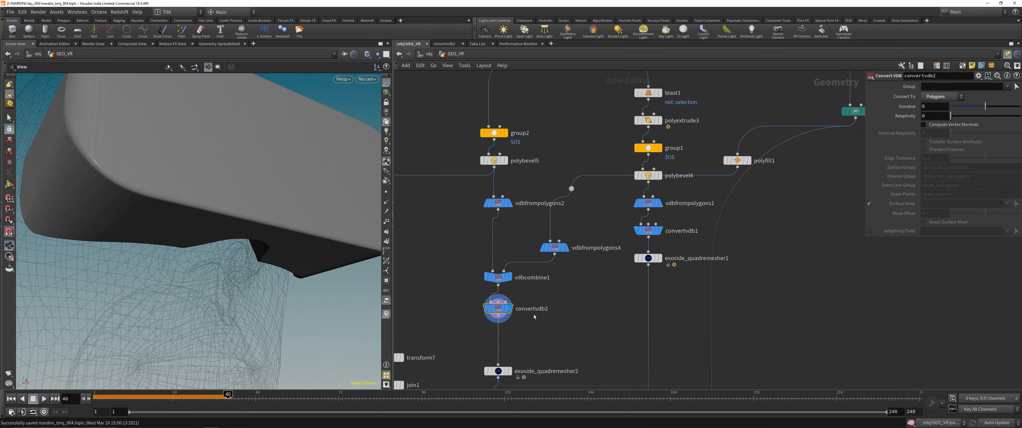
pyautogui.moveTo(457, 289); pyautogui.dragTo(516, 273)
pyautogui.press('r')
pyautogui.moveTo(286, 250); pyautogui.dragTo(205, 233)
pyautogui.moveTo(205, 233); pyautogui.dragTo(187, 319, button='right')
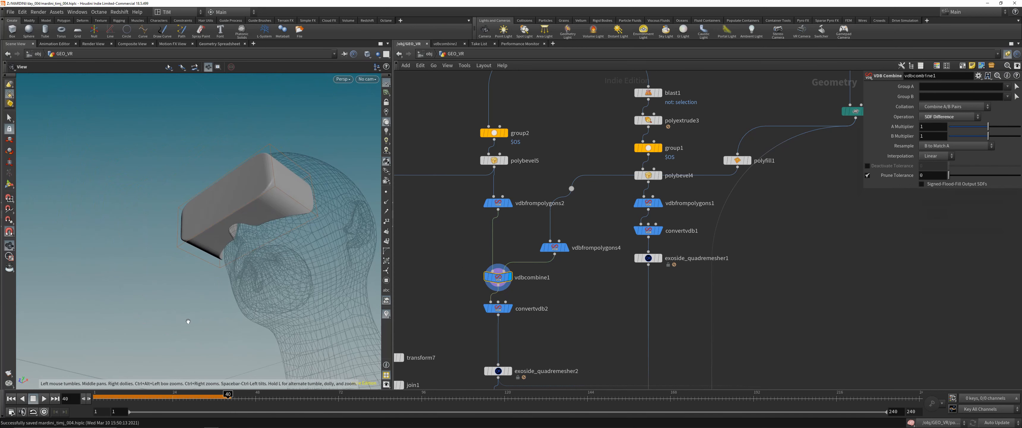
pyautogui.moveTo(269, 238); pyautogui.dragTo(249, 263)
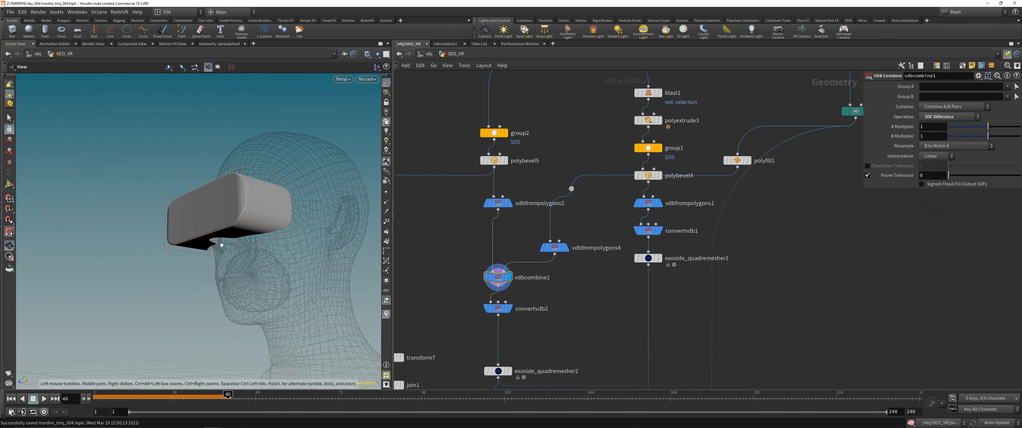
pyautogui.moveTo(206, 235); pyautogui.dragTo(203, 240)
pyautogui.moveTo(228, 230); pyautogui.dragTo(231, 214)
pyautogui.moveTo(232, 214); pyautogui.dragTo(237, 183, button='right')
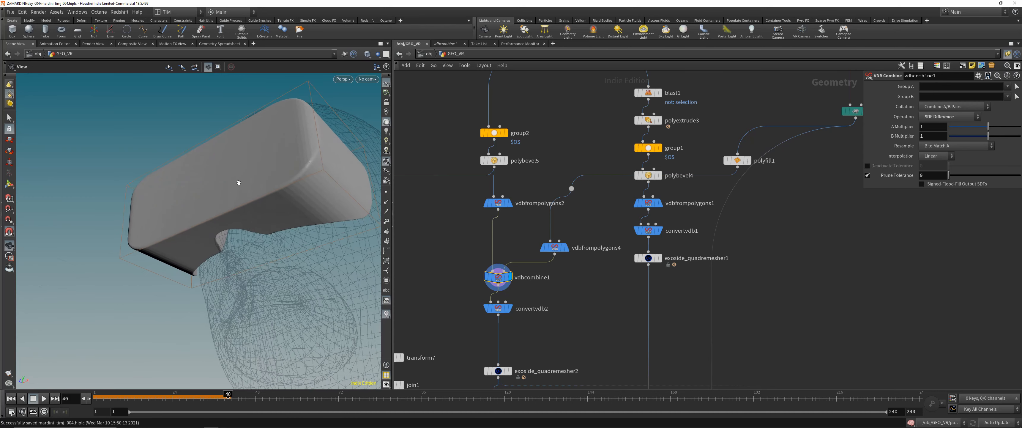
pyautogui.moveTo(237, 183); pyautogui.dragTo(256, 217)
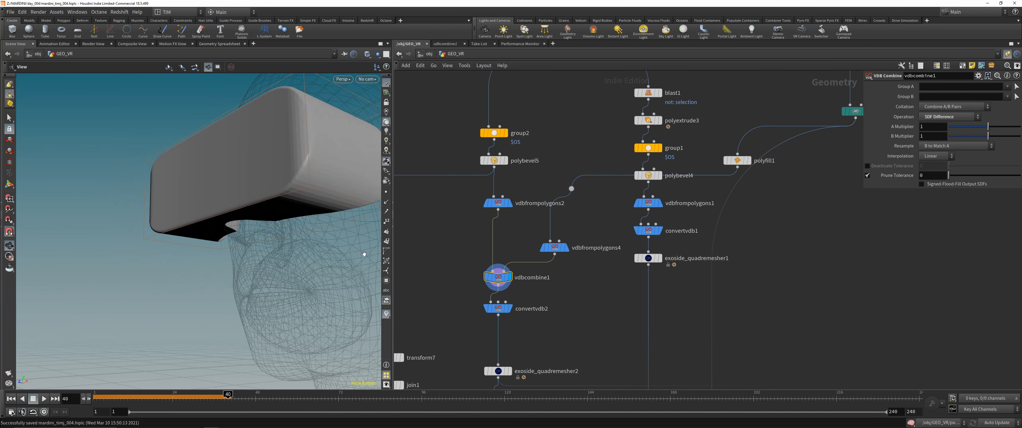
# - Display the headset body as polygons at convertvdb2, then remeshed at exoside_quadremesher2
pyautogui.moveTo(478, 302); pyautogui.dragTo(523, 320)
pyautogui.press('r')
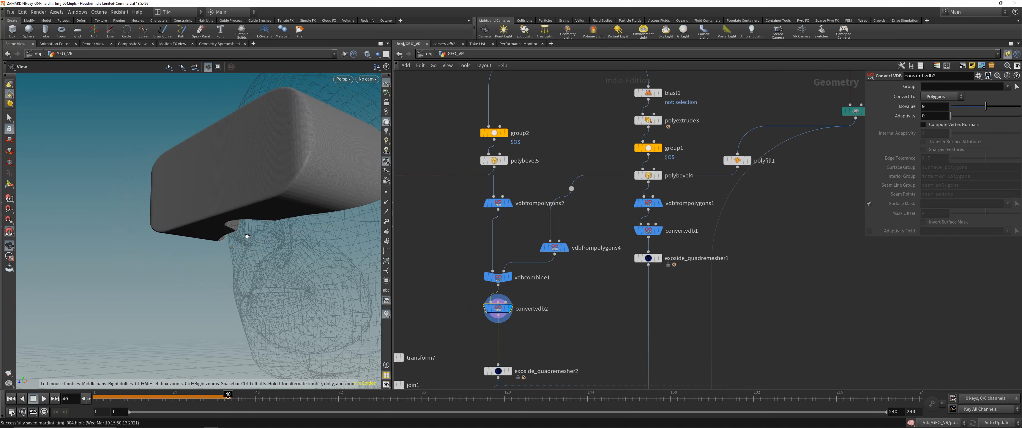
pyautogui.moveTo(248, 233); pyautogui.dragTo(260, 202)
pyautogui.moveTo(460, 349); pyautogui.dragTo(461, 264, button='middle')
pyautogui.moveTo(461, 264); pyautogui.dragTo(526, 297)
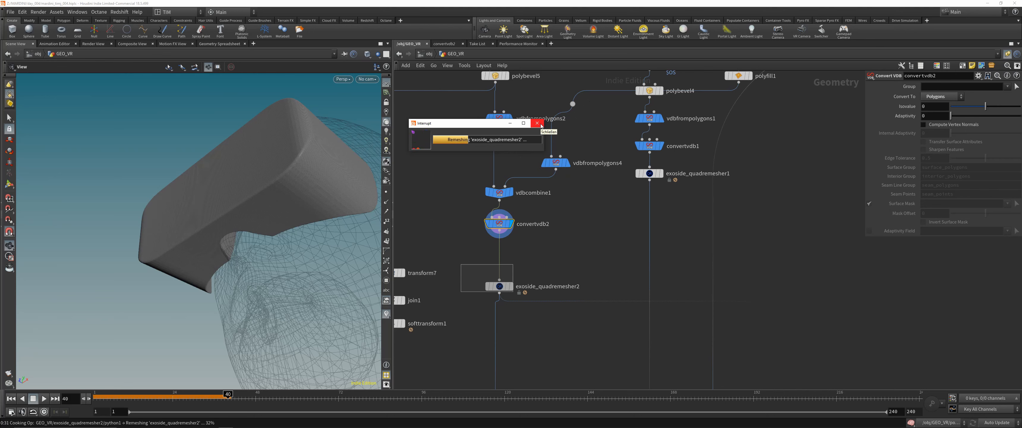
pyautogui.moveTo(474, 127); pyautogui.dragTo(471, 135)
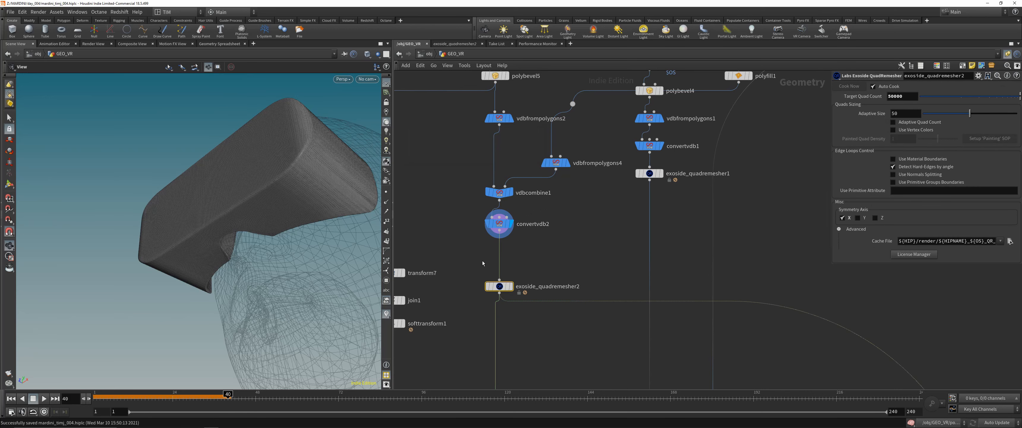
pyautogui.click(510, 285)
# - Display the headset's front plate at convertvdb1 and go up the network to the reference photo
pyautogui.moveTo(334, 151); pyautogui.dragTo(208, 211)
pyautogui.scroll(-3, 454, 306)
pyautogui.click(560, 213)
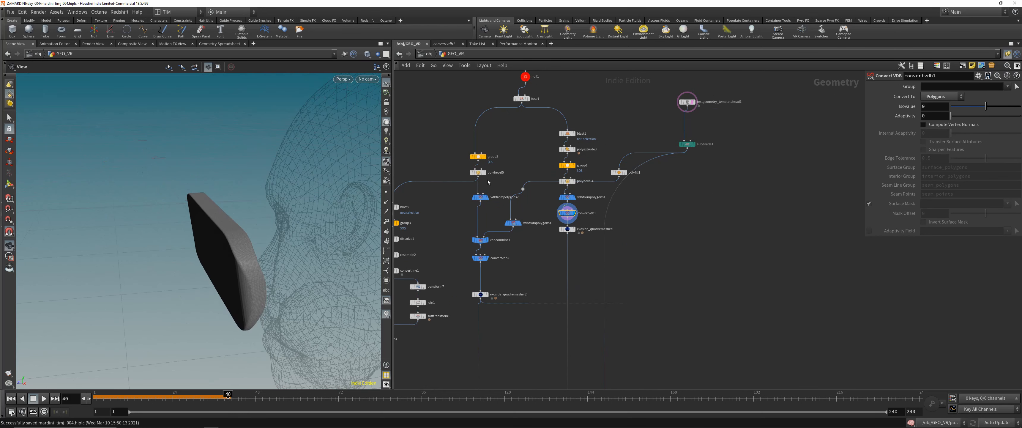
pyautogui.scroll(-2, 488, 180)
pyautogui.scroll(4, 598, 171)
pyautogui.moveTo(571, 159); pyautogui.dragTo(600, 189, button='middle')
pyautogui.scroll(1, 500, 119)
pyautogui.moveTo(494, 85); pyautogui.dragTo(506, 190, button='middle')
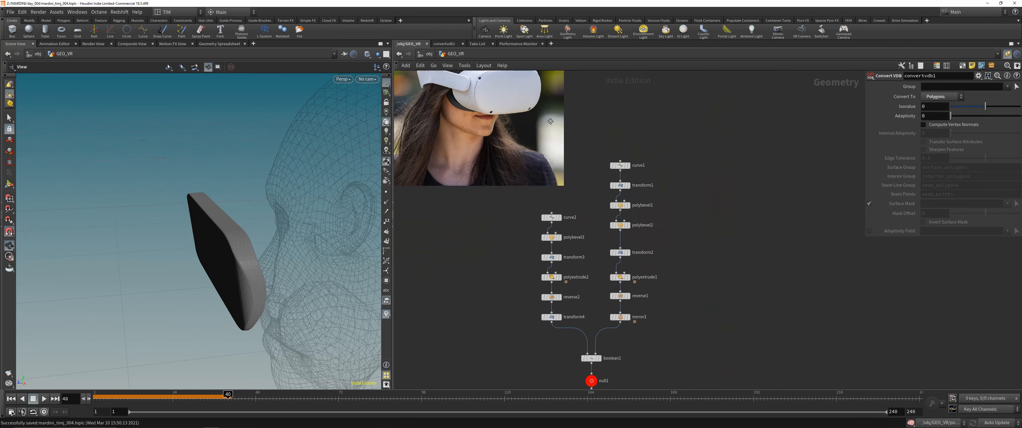
# - Return to the front plate branch and display its isolated faces at blast1
pyautogui.scroll(-2, 631, 243)
pyautogui.scroll(3, 519, 153)
pyautogui.click(551, 135)
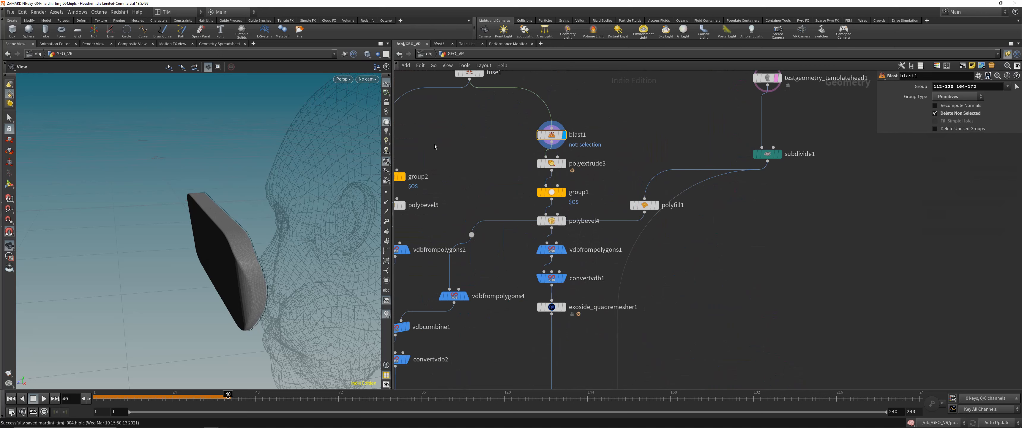
pyautogui.moveTo(263, 217); pyautogui.dragTo(291, 229)
# - Compare the full headset body at fuse1 with the remeshed body at exoside_quadremesher2
pyautogui.moveTo(486, 105); pyautogui.dragTo(512, 194, button='middle')
pyautogui.scroll(-1, 513, 193)
pyautogui.click(510, 167)
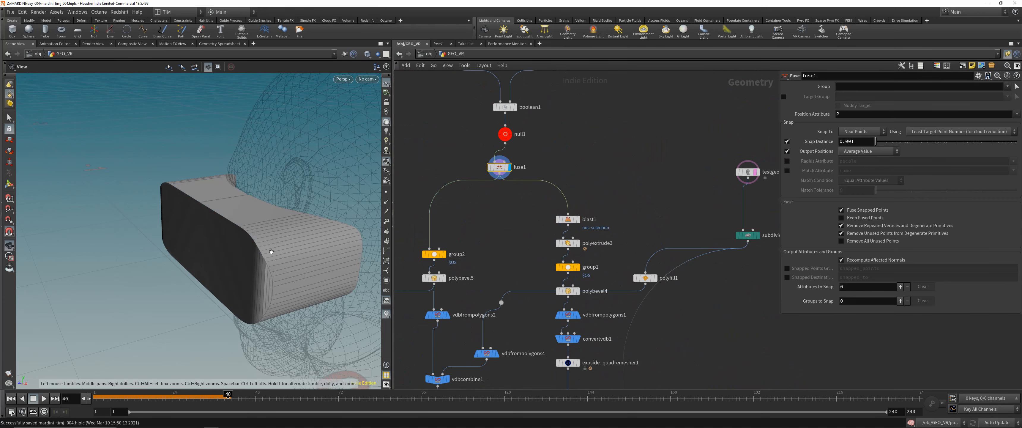
pyautogui.moveTo(233, 249); pyautogui.dragTo(238, 256)
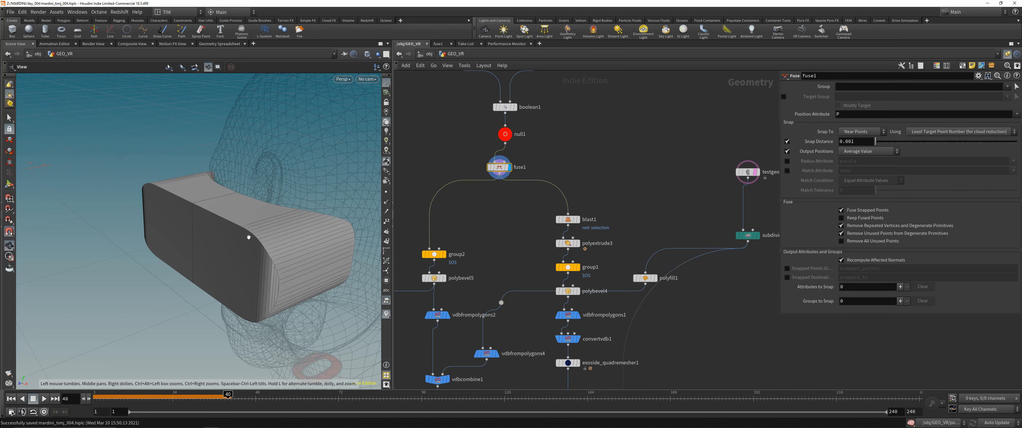
pyautogui.moveTo(526, 280); pyautogui.dragTo(529, 159, button='middle')
pyautogui.scroll(-1, 529, 159)
pyautogui.click(463, 310)
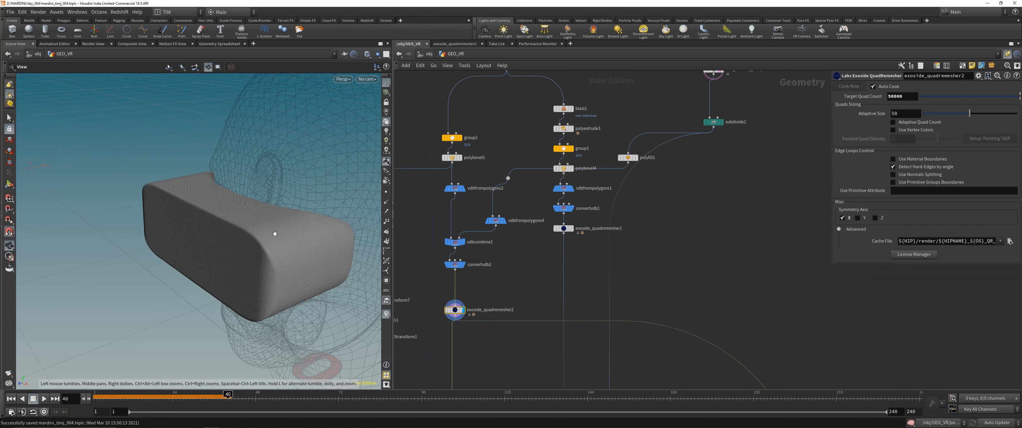
# - Display the front plate at blast1 and polyextrude3 and view the extrusion from the side
pyautogui.moveTo(544, 100); pyautogui.dragTo(542, 144, button='middle')
pyautogui.scroll(2, 542, 144)
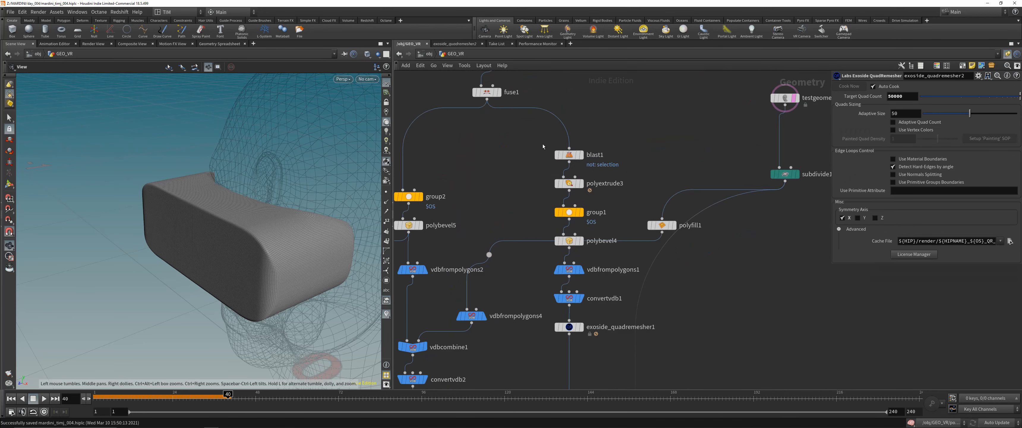
pyautogui.click(581, 154)
pyautogui.click(581, 184)
pyautogui.moveTo(294, 232); pyautogui.dragTo(234, 223)
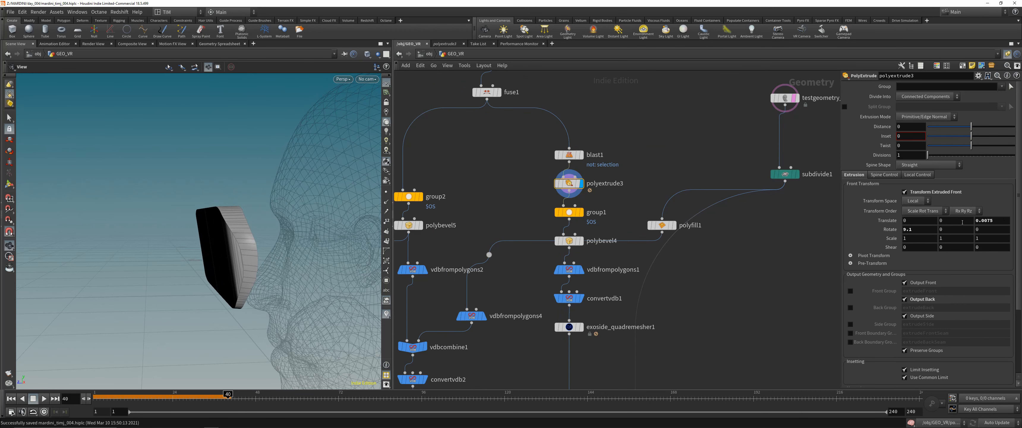
# - Try adjusting the X rotation of polyextrude3's extruded front, then undo the change
pyautogui.moveTo(906, 230); pyautogui.dragTo(905, 231, button='middle')
pyautogui.hotkey('ctrl', 'z')
pyautogui.moveTo(234, 227); pyautogui.dragTo(264, 228)
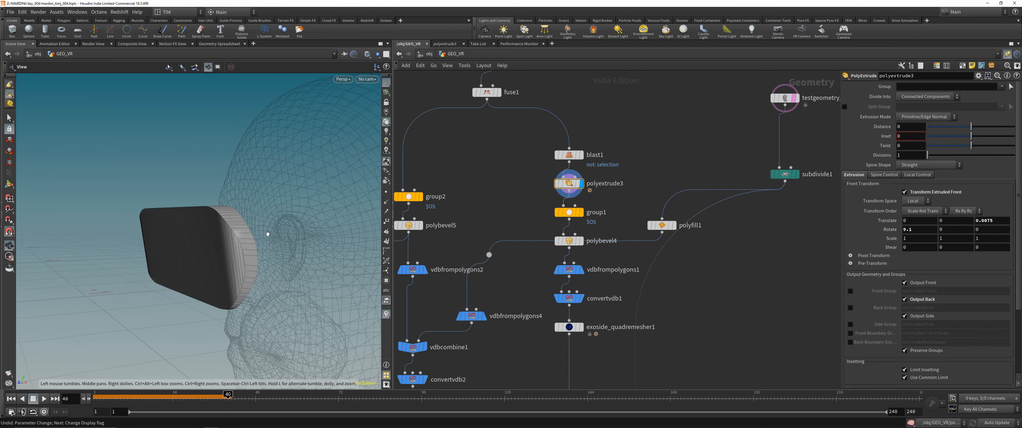
# - Display the front plate successively at group1, polybevel4, vdbfrompolygons1, convertvdb1 and exoside_quadremesher1
pyautogui.click(580, 212)
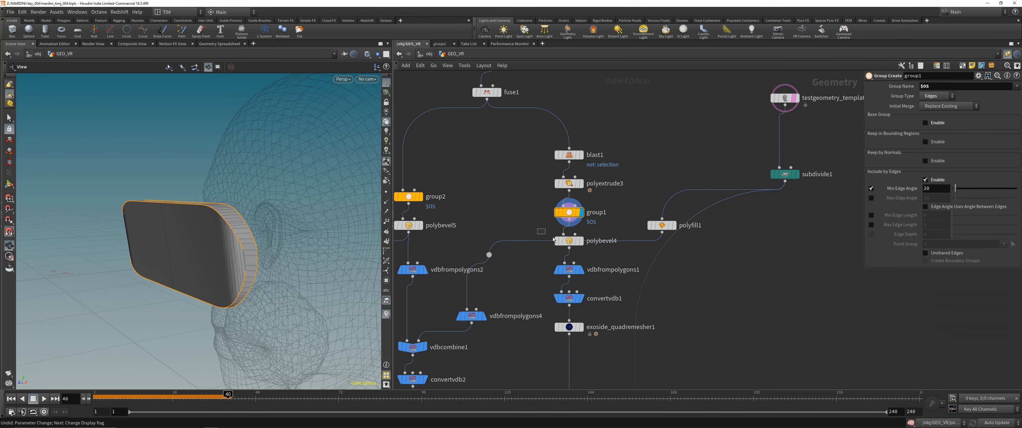
pyautogui.click(580, 240)
pyautogui.click(580, 269)
pyautogui.click(579, 298)
pyautogui.click(578, 326)
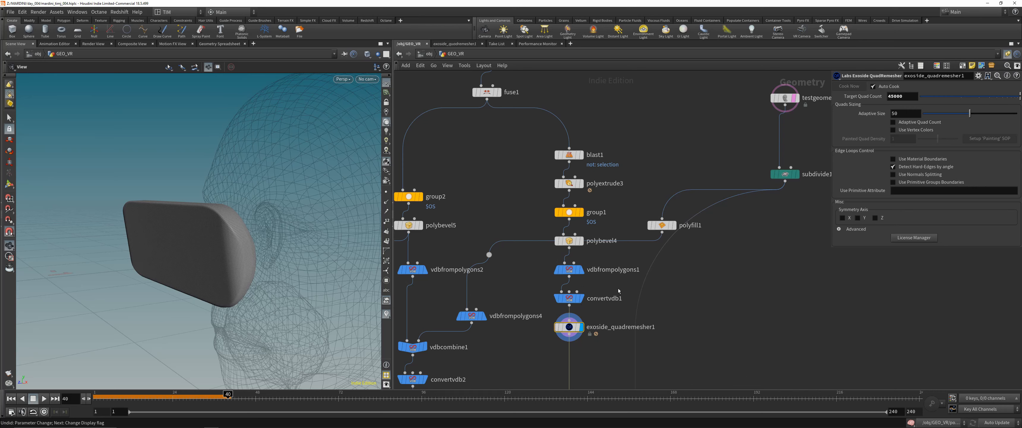
# - Display the face rim at smooth1 and at its grp_rim group further down the GEO_VR network
pyautogui.scroll(-5, 618, 291)
pyautogui.moveTo(618, 291); pyautogui.dragTo(593, 136, button='middle')
pyautogui.moveTo(573, 327); pyautogui.dragTo(569, 252, button='middle')
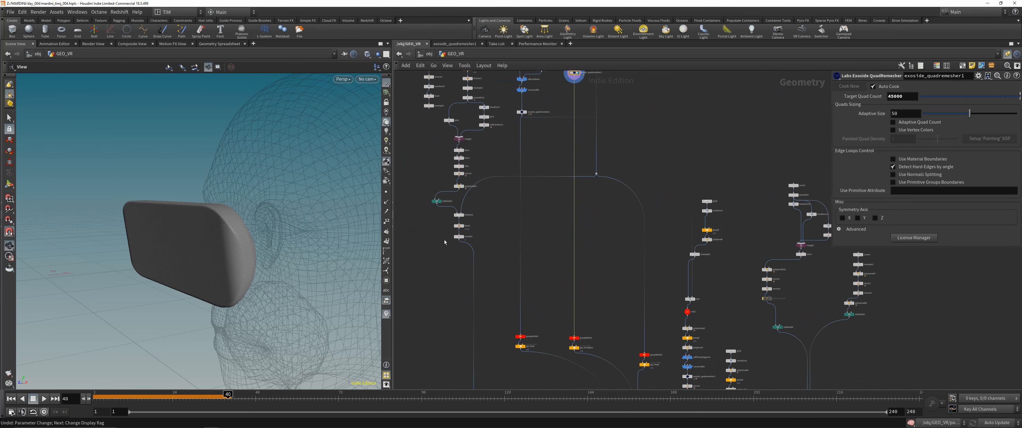
pyautogui.scroll(6, 444, 243)
pyautogui.click(496, 244)
pyautogui.moveTo(271, 237)
pyautogui.mouseDown()
pyautogui.moveTo(288, 237)
pyautogui.moveTo(276, 235)
pyautogui.mouseUp()
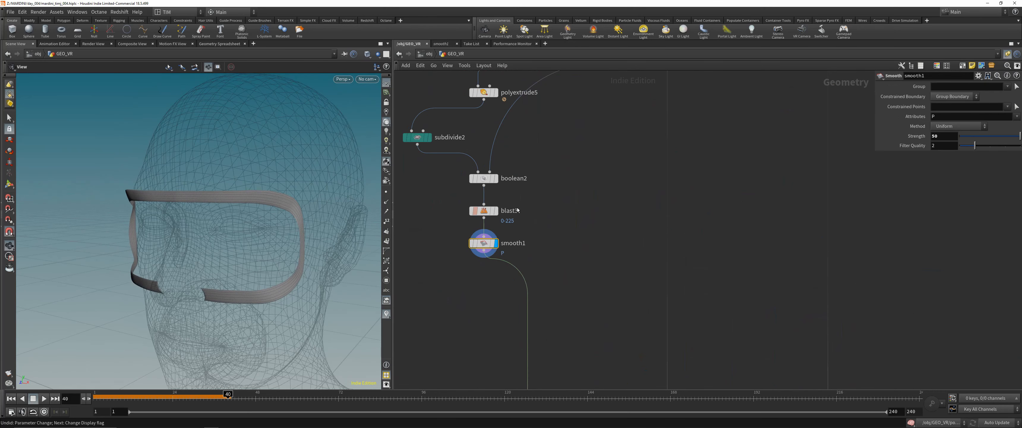
pyautogui.scroll(-6, 517, 210)
pyautogui.scroll(3, 477, 299)
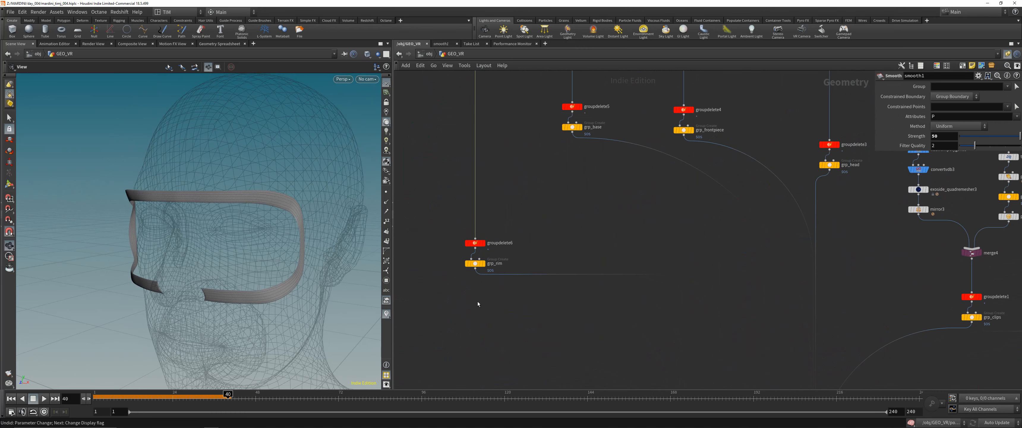
pyautogui.click(478, 262)
# - Display the headset body group at grp_base and the front plate group at grp_frontpiece
pyautogui.moveTo(562, 190); pyautogui.dragTo(523, 263, button='middle')
pyautogui.click(541, 202)
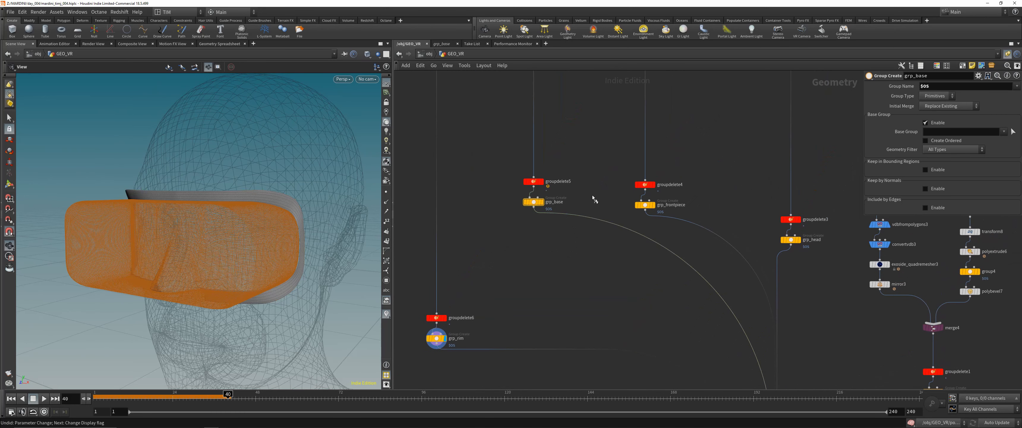
pyautogui.moveTo(637, 236); pyautogui.dragTo(591, 249, button='middle')
pyautogui.click(606, 217)
pyautogui.moveTo(672, 202); pyautogui.dragTo(648, 206, button='middle')
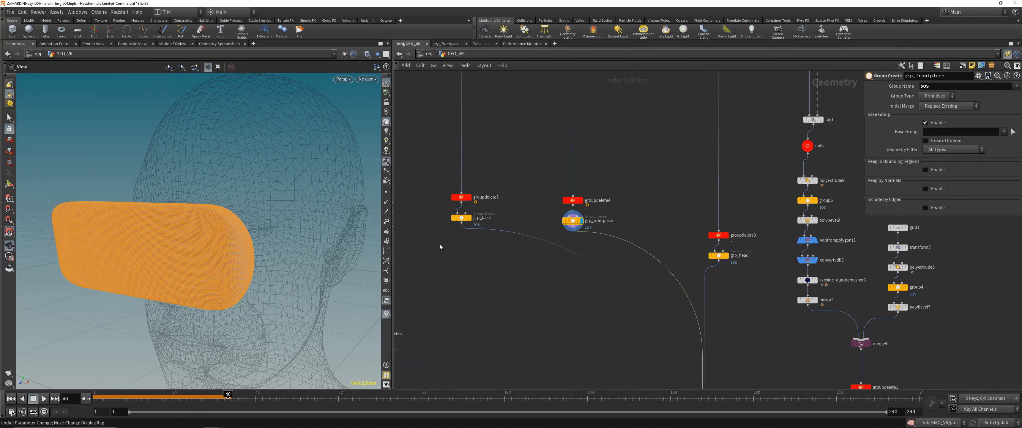
# - Merge grp_base with grp_frontpiece temporarily, view both parts together from the side, and delete the merge node
pyautogui.moveTo(439, 245); pyautogui.dragTo(520, 301)
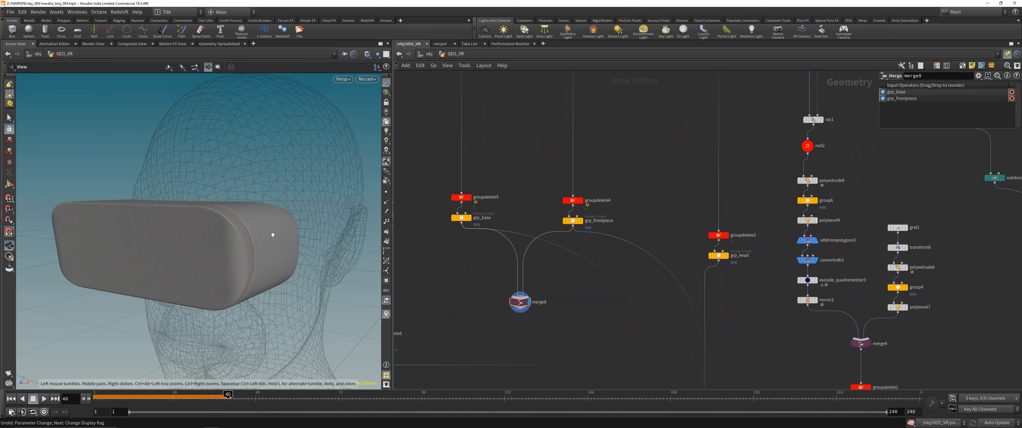
pyautogui.moveTo(272, 234); pyautogui.dragTo(369, 238)
pyautogui.press('Delete')
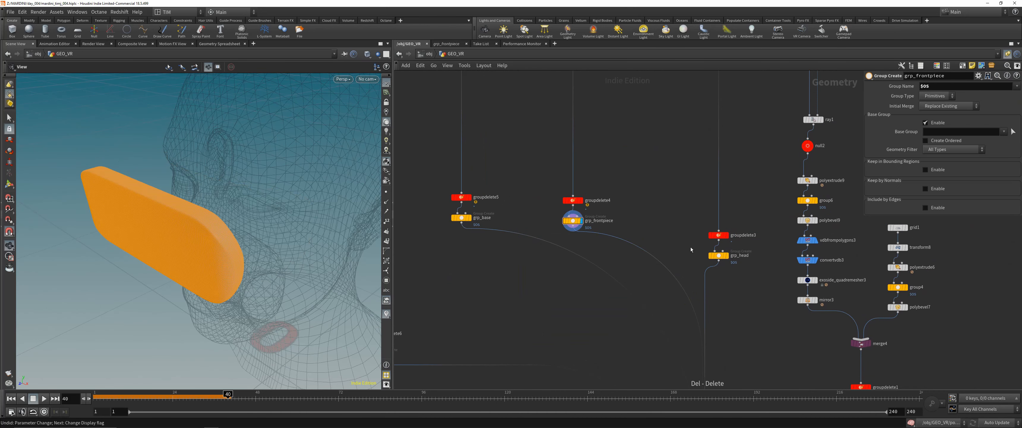
# - Display the head geometry at grp_head and view it as a whole
pyautogui.moveTo(691, 247); pyautogui.dragTo(732, 276)
pyautogui.press('r')
pyautogui.moveTo(244, 184); pyautogui.dragTo(262, 215)
# - Examine the side strap attachment and the headset's front in the reference photo above the node network
pyautogui.moveTo(652, 133); pyautogui.dragTo(564, 245, button='middle')
pyautogui.scroll(-5, 564, 245)
pyautogui.moveTo(609, 267); pyautogui.dragTo(575, 113, button='middle')
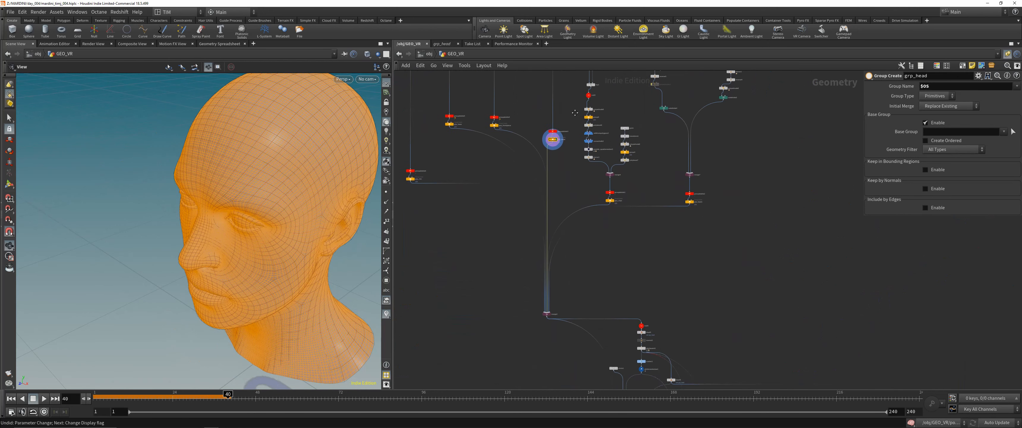
pyautogui.scroll(6, 545, 250)
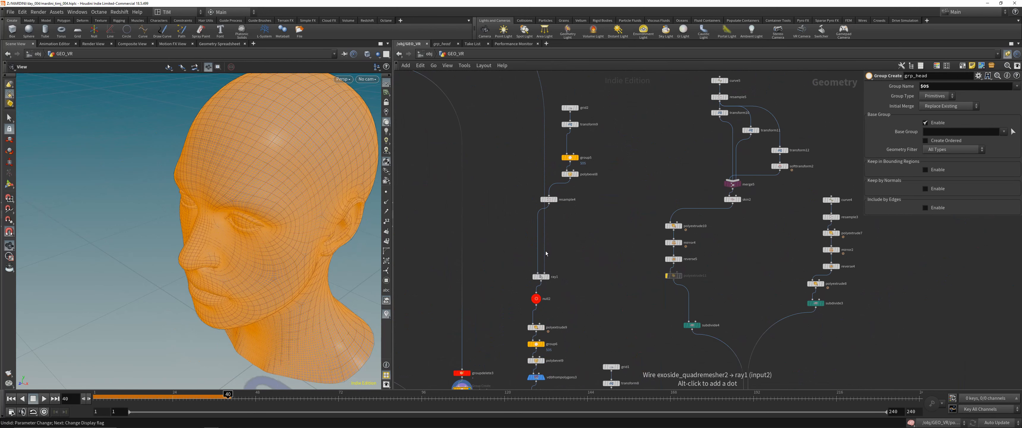
pyautogui.scroll(-5, 508, 236)
pyautogui.moveTo(516, 294)
pyautogui.mouseDown(button='middle')
pyautogui.moveTo(518, 225)
pyautogui.moveTo(528, 254)
pyautogui.mouseUp(button='middle')
pyautogui.moveTo(472, 115); pyautogui.dragTo(594, 367, button='middle')
pyautogui.moveTo(493, 127); pyautogui.dragTo(508, 236, button='middle')
pyautogui.scroll(6, 513, 182)
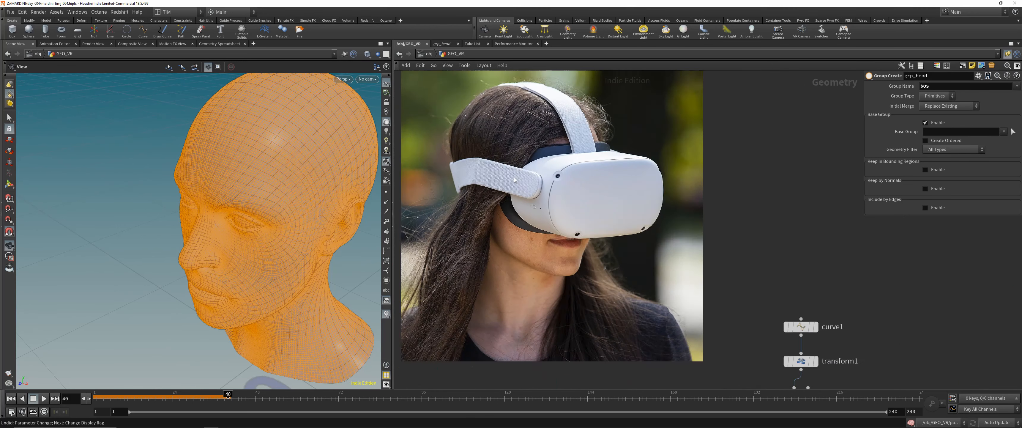
pyautogui.scroll(3, 514, 180)
pyautogui.scroll(-3, 539, 184)
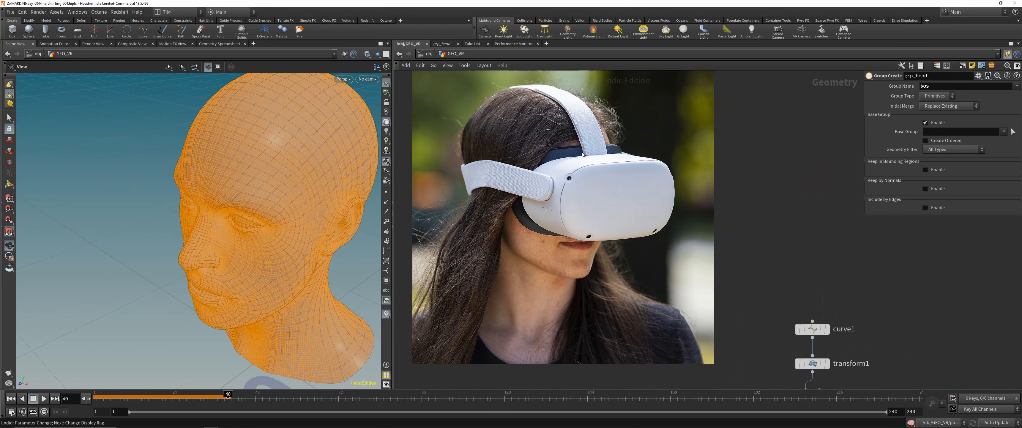
pyautogui.moveTo(583, 156); pyautogui.dragTo(593, 230, button='middle')
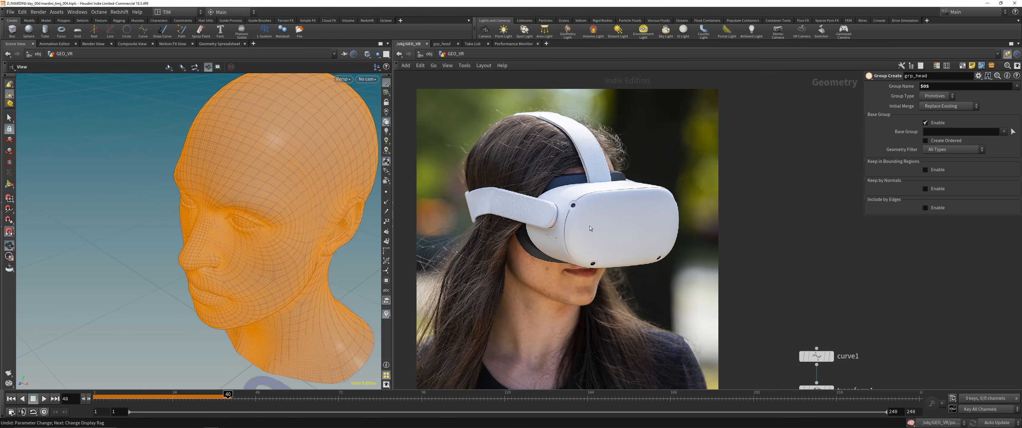
pyautogui.scroll(-2, 552, 216)
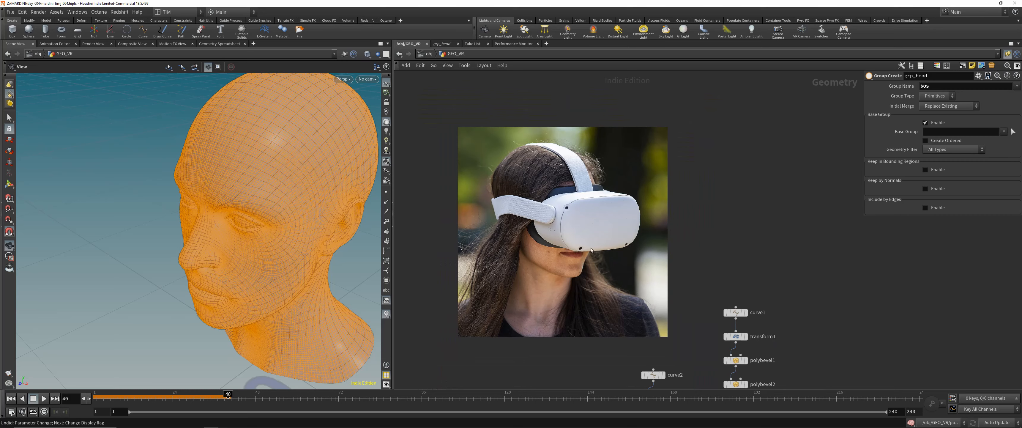
# - Turn off the template display of the test head geometry node
pyautogui.scroll(-1, 666, 297)
pyautogui.moveTo(666, 297); pyautogui.dragTo(548, 108, button='middle')
pyautogui.scroll(-3, 717, 319)
pyautogui.moveTo(724, 326); pyautogui.dragTo(647, 120, button='middle')
pyautogui.press('e')
pyautogui.click(669, 136)
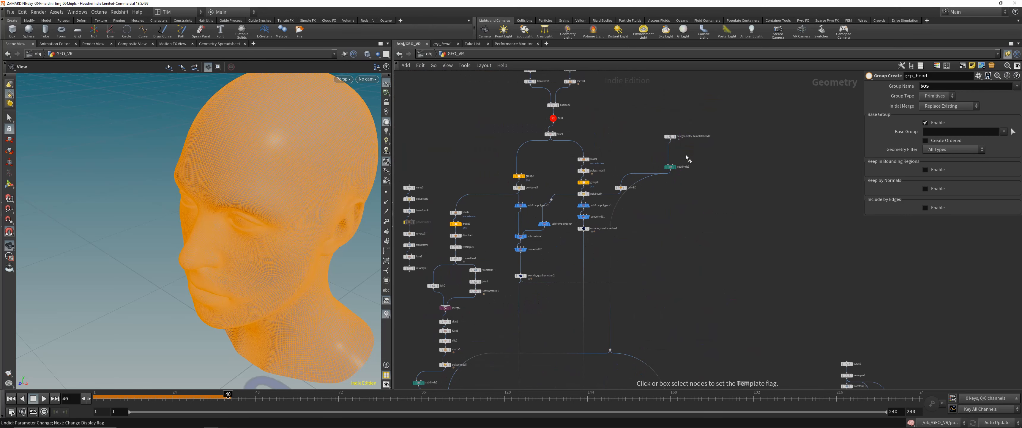
# - Display the side clip branch at ray1 and null2 and view the isolated clip patch
pyautogui.moveTo(733, 325); pyautogui.dragTo(660, 184, button='middle')
pyautogui.moveTo(700, 323); pyautogui.dragTo(668, 206, button='middle')
pyautogui.scroll(2, 668, 211)
pyautogui.click(605, 247)
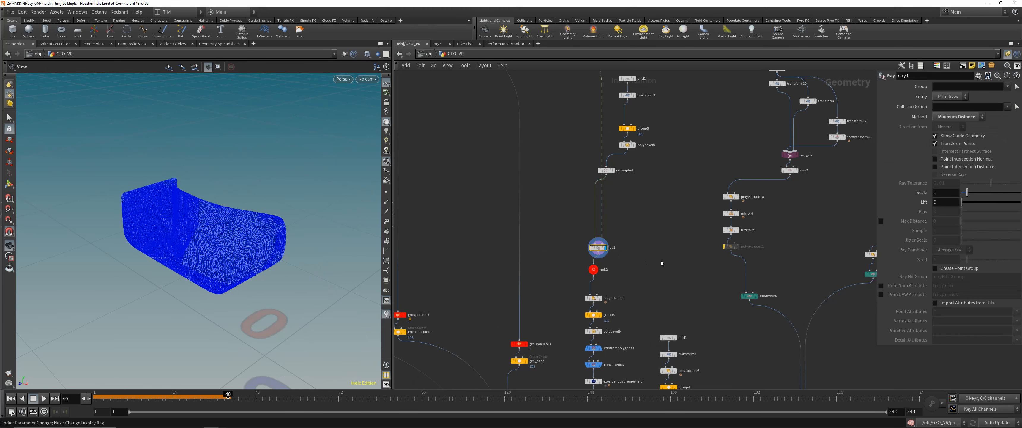
pyautogui.click(596, 267)
pyautogui.moveTo(223, 235); pyautogui.dragTo(327, 254)
# - Shift the five clip nodes from grid2 to resample4 sideways and align them in a straight column above ray1
pyautogui.moveTo(594, 179); pyautogui.dragTo(592, 275, button='middle')
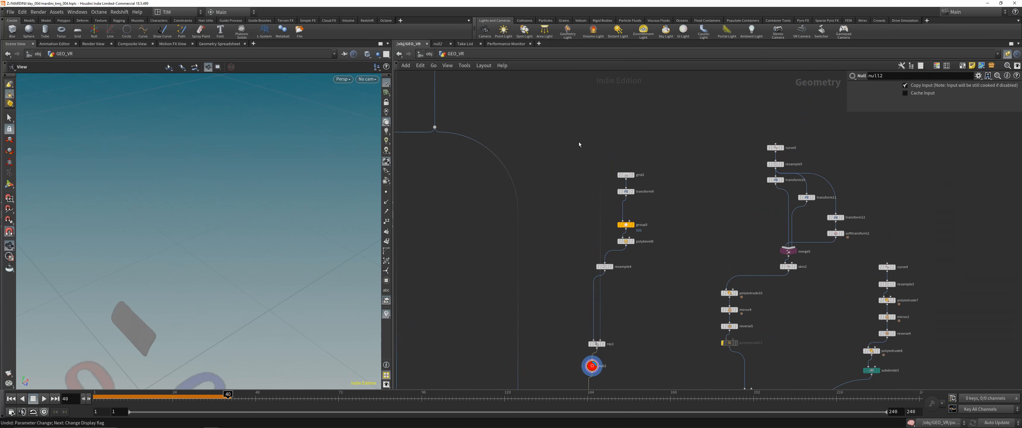
pyautogui.moveTo(578, 141); pyautogui.dragTo(562, 272)
pyautogui.press('l')
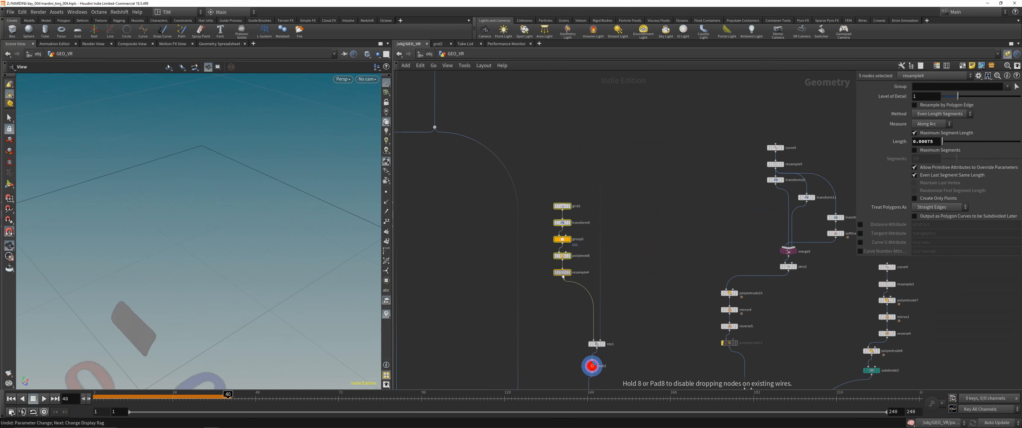
# - Display the clip patch at resample4 and its source plane at grid2, framing the geometry in the viewport
pyautogui.click(568, 273)
pyautogui.moveTo(189, 237); pyautogui.dragTo(277, 235)
pyautogui.hotkey('space', 'g')
pyautogui.click(562, 206)
pyautogui.moveTo(251, 164); pyautogui.dragTo(143, 359, button='right')
# - Display the transformed plane below grid2, view it up close, and save the scene
pyautogui.click(562, 223)
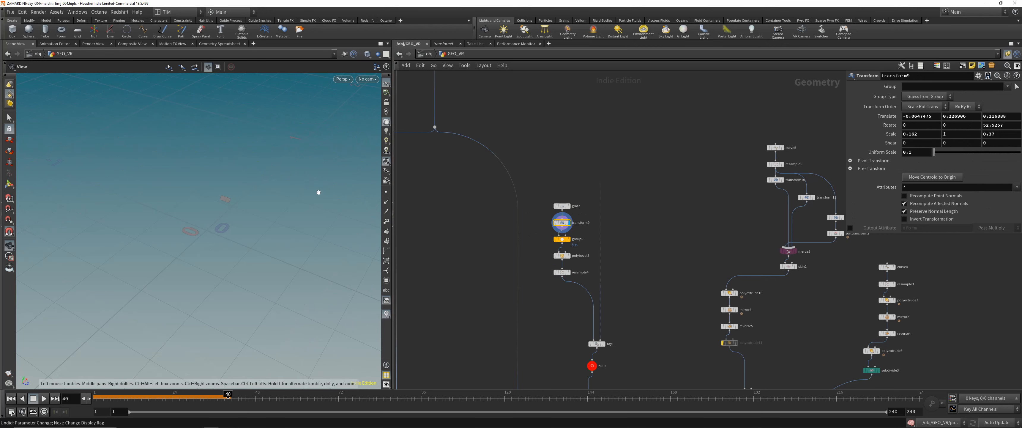
pyautogui.moveTo(317, 192); pyautogui.dragTo(262, 221)
pyautogui.hotkey('ctrl', 's')
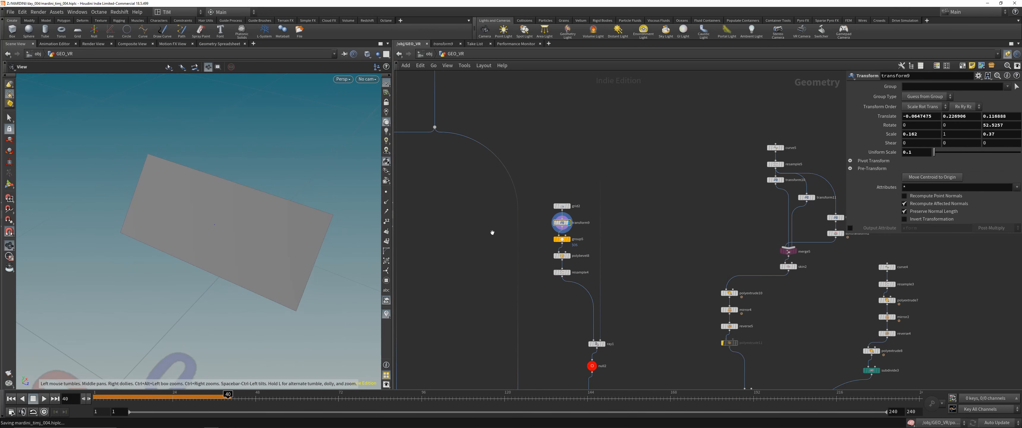
# - Display the clip plane successively at group5, polybevel8 and resample4
pyautogui.click(561, 239)
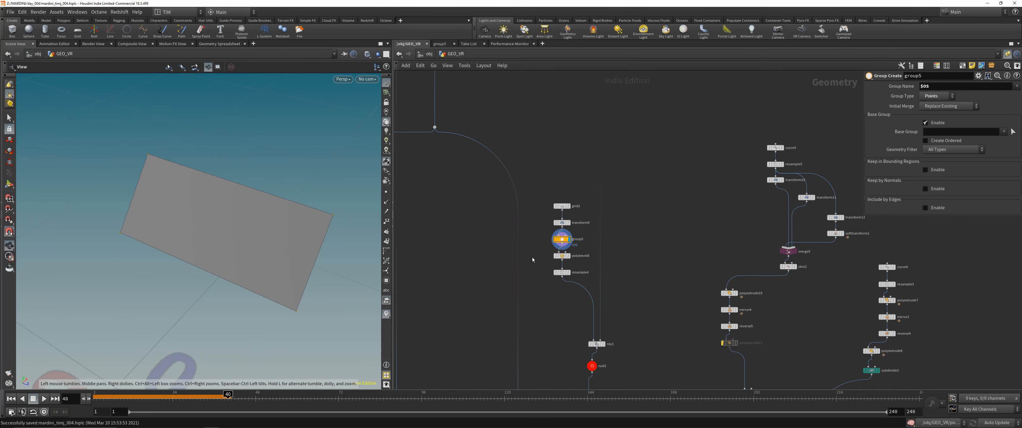
pyautogui.moveTo(534, 262); pyautogui.dragTo(570, 251)
pyautogui.press('r')
pyautogui.moveTo(536, 299); pyautogui.dragTo(579, 267)
pyautogui.press('r')
# - Display the clip patch projected onto the headset body at ray1
pyautogui.moveTo(572, 297); pyautogui.dragTo(559, 210, button='middle')
pyautogui.moveTo(566, 243); pyautogui.dragTo(611, 262)
pyautogui.press('r')
pyautogui.moveTo(275, 230); pyautogui.dragTo(258, 190)
pyautogui.scroll(-5, 257, 189)
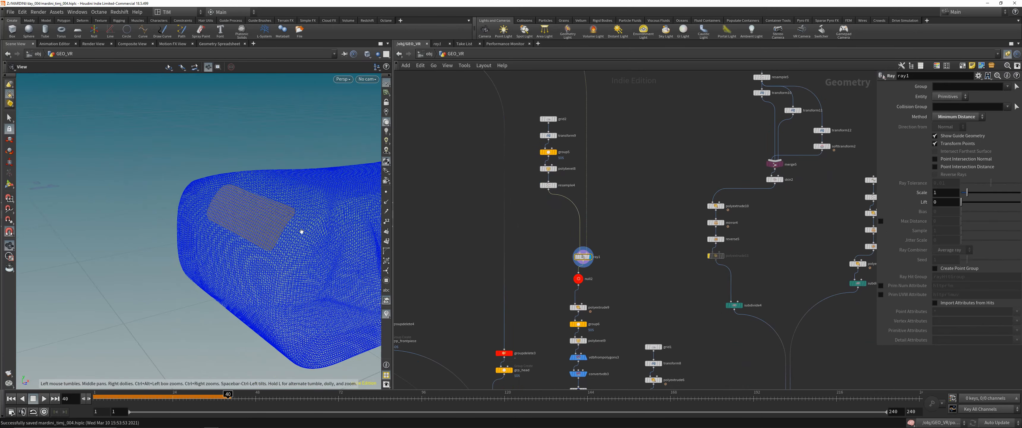
# - Trace ray1's second input back to the remeshed headset body and inspect the projected patch up close
pyautogui.scroll(-5, 550, 244)
pyautogui.moveTo(550, 245); pyautogui.dragTo(607, 366, button='middle')
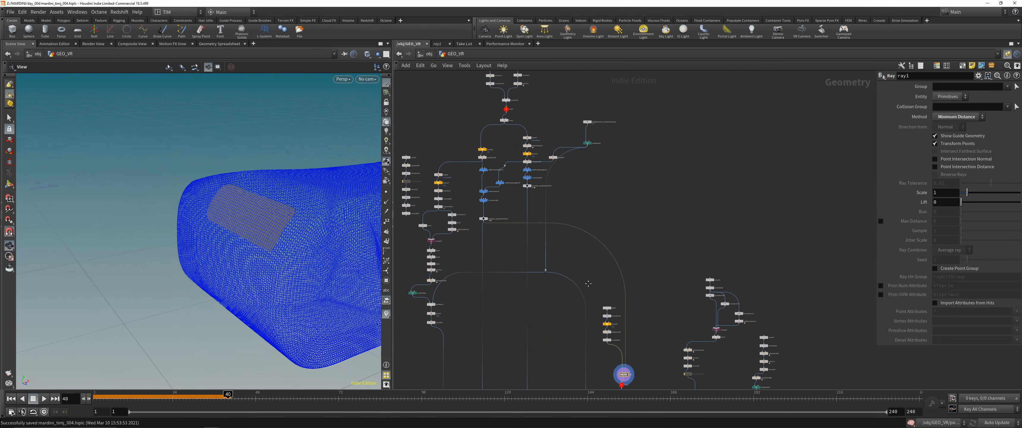
pyautogui.scroll(5, 493, 227)
pyautogui.moveTo(251, 216); pyautogui.dragTo(274, 180)
pyautogui.scroll(5, 269, 203)
pyautogui.scroll(-1, 698, 317)
pyautogui.moveTo(698, 333); pyautogui.dragTo(617, 80, button='middle')
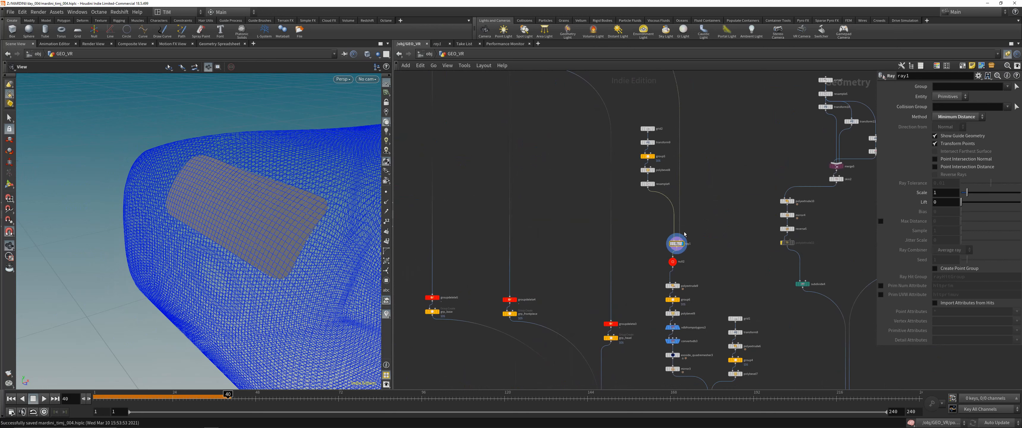
# - Display the clip patch at null2 and its extrusion at polyextrude9, viewing the thickness from the side
pyautogui.scroll(2, 690, 277)
pyautogui.moveTo(632, 270); pyautogui.dragTo(666, 255)
pyautogui.press('r')
pyautogui.moveTo(666, 255); pyautogui.dragTo(627, 208, button='middle')
pyautogui.moveTo(599, 219); pyautogui.dragTo(630, 243)
pyautogui.press('r')
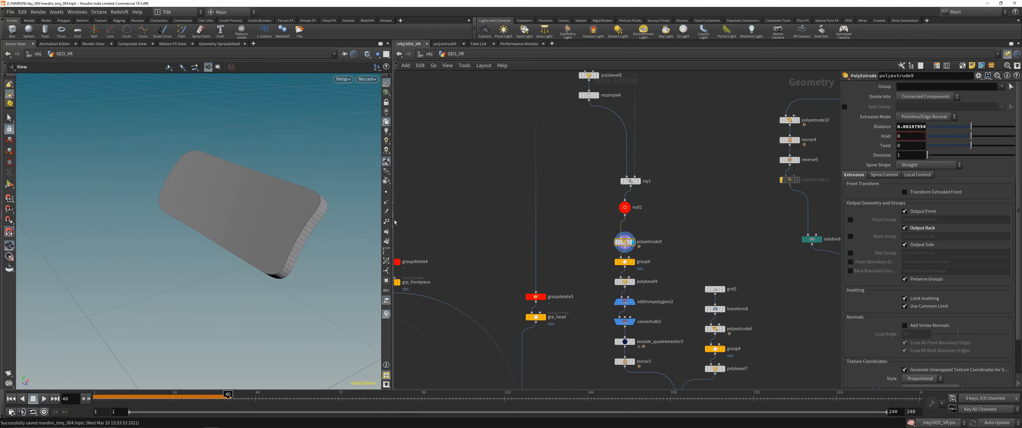
pyautogui.moveTo(293, 221); pyautogui.dragTo(337, 198)
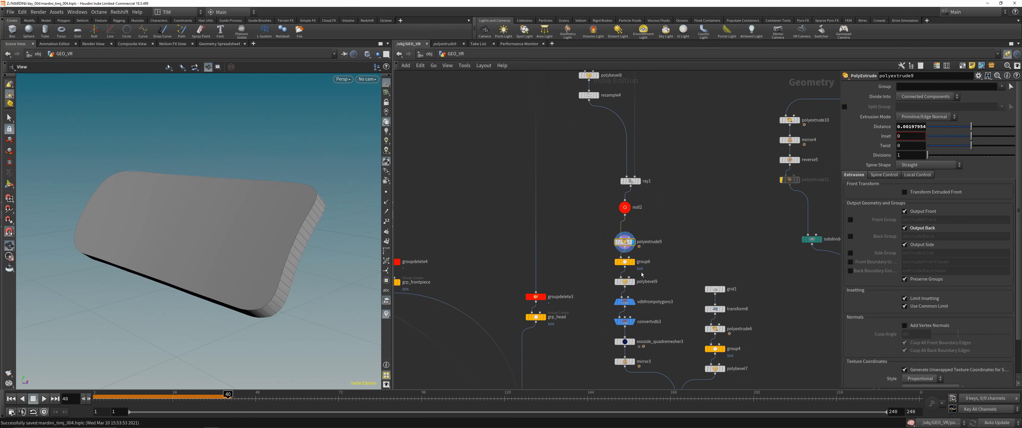
# - Display the clip successively at group6, polybevel9, vdbfrompolygons3, convertvdb3 and exoside_quadremesher3
pyautogui.click(633, 260)
pyautogui.moveTo(266, 239); pyautogui.dragTo(286, 243)
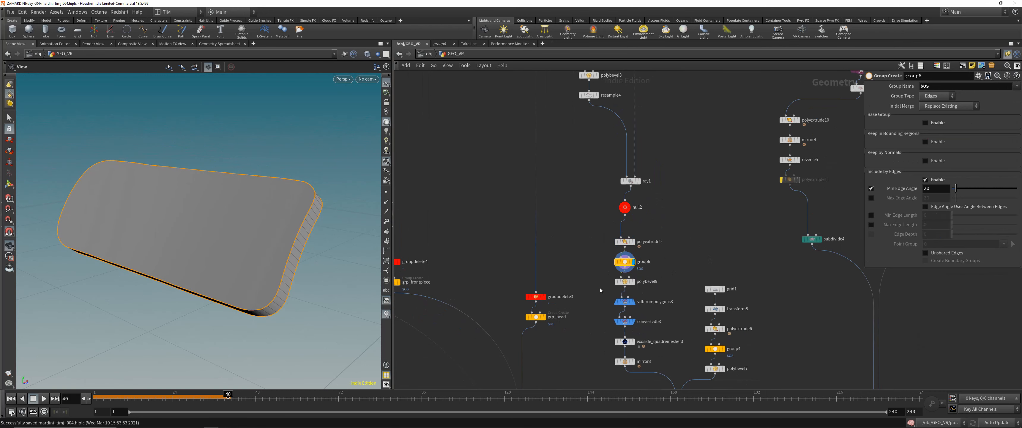
pyautogui.click(632, 282)
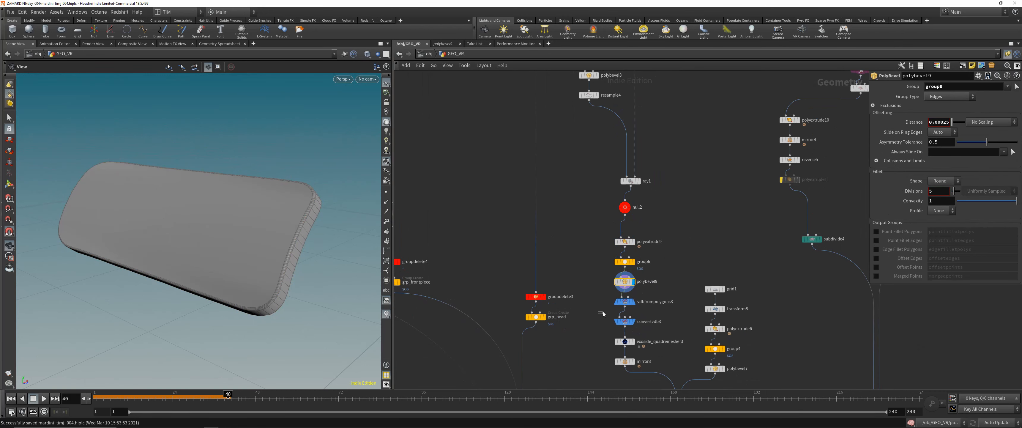
pyautogui.click(625, 301)
pyautogui.click(624, 321)
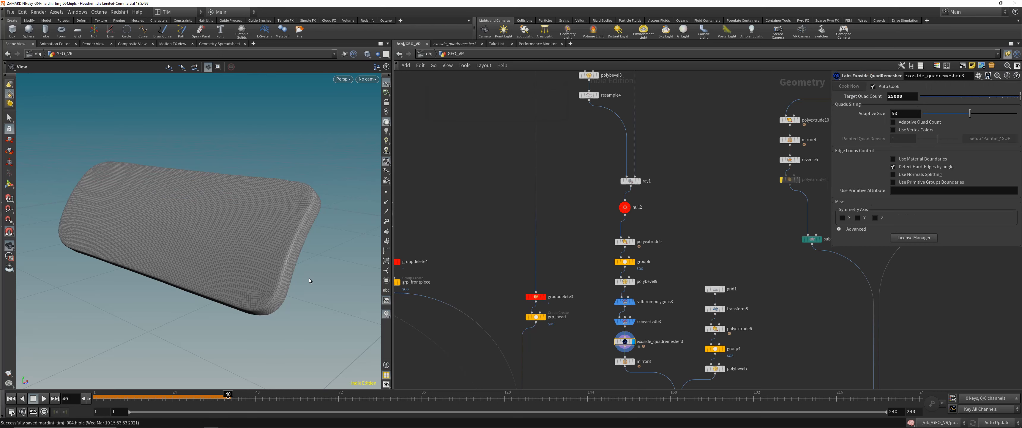
# - Display the mirrored side clips at mirror3 and their combination with the bevelled plate at merge4
pyautogui.moveTo(557, 274); pyautogui.dragTo(527, 168, button='middle')
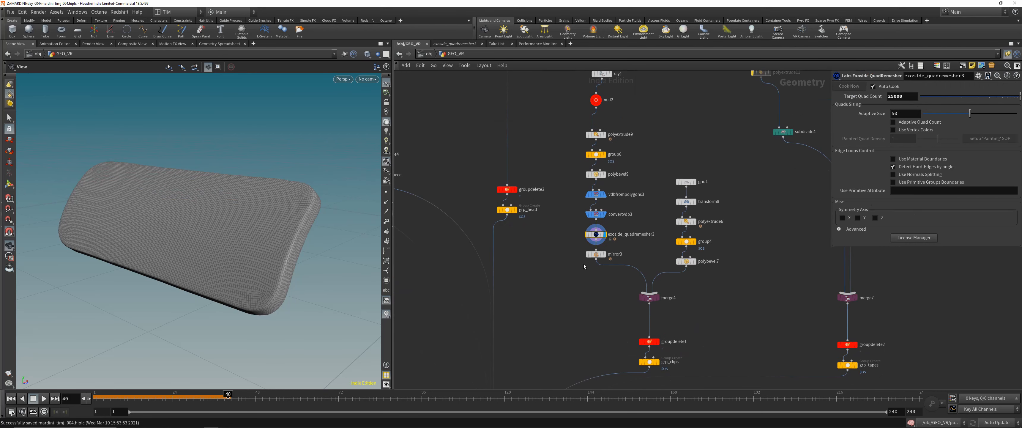
pyautogui.click(604, 254)
pyautogui.moveTo(197, 252); pyautogui.dragTo(291, 228)
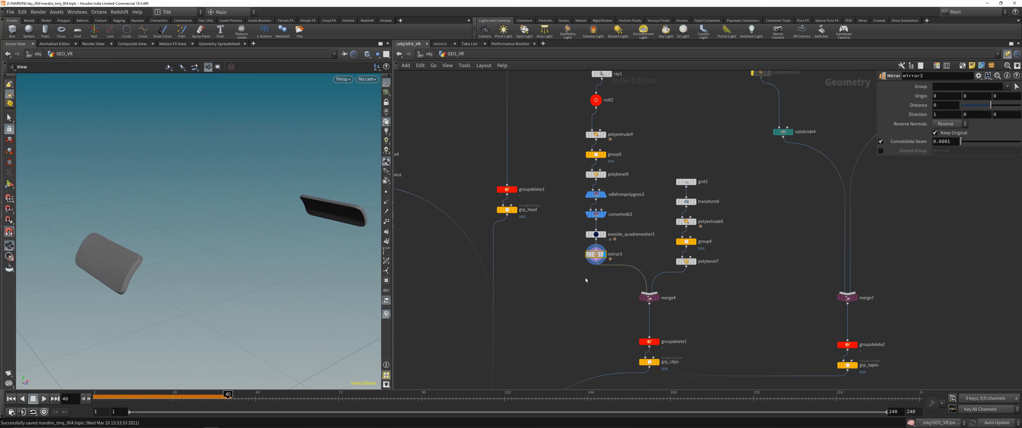
pyautogui.click(658, 297)
pyautogui.moveTo(250, 251); pyautogui.dragTo(254, 257)
pyautogui.moveTo(278, 234); pyautogui.dragTo(356, 137, button='right')
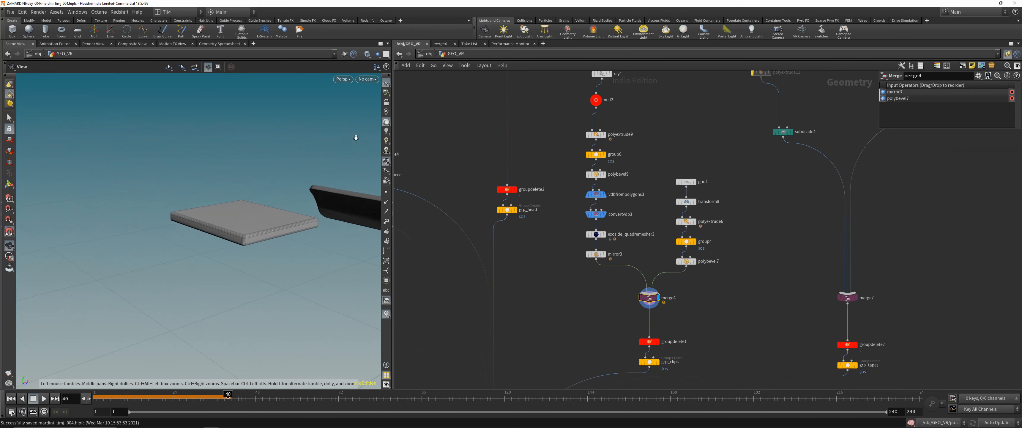
pyautogui.moveTo(356, 137); pyautogui.dragTo(363, 175)
# - Compare the bevelled plate shown at merge4 with the top strap attachment in the reference photo
pyautogui.moveTo(617, 308); pyautogui.dragTo(548, 208, button='right')
pyautogui.moveTo(548, 208); pyautogui.dragTo(598, 378, button='middle')
pyautogui.moveTo(502, 103); pyautogui.dragTo(518, 192, button='right')
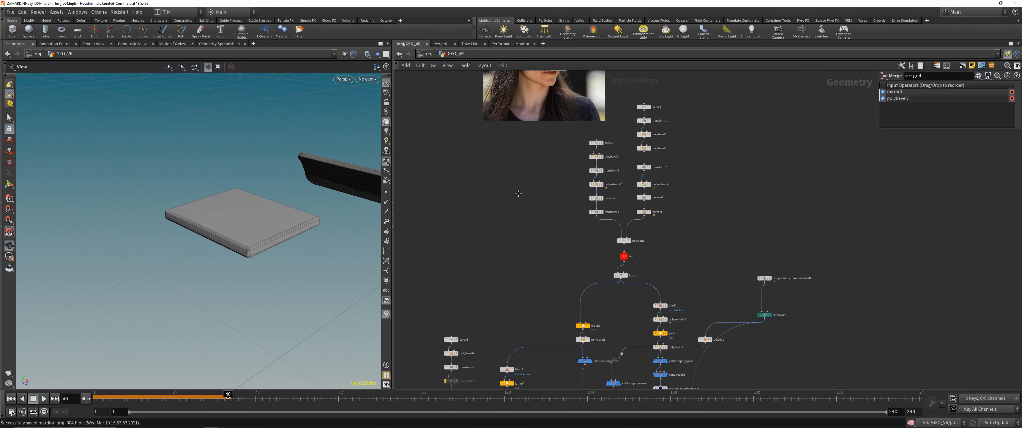
pyautogui.moveTo(524, 99); pyautogui.dragTo(516, 234, button='middle')
pyautogui.moveTo(516, 234); pyautogui.dragTo(557, 243, button='right')
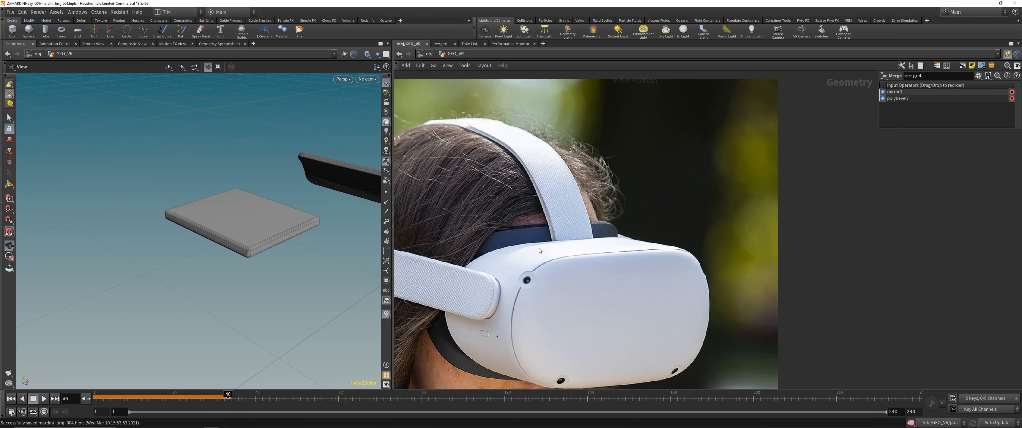
pyautogui.scroll(-5, 542, 239)
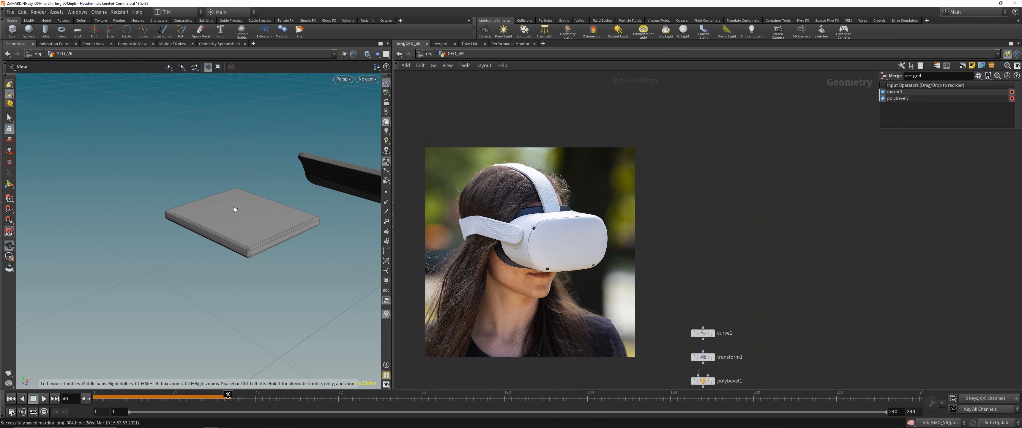
pyautogui.moveTo(235, 209); pyautogui.dragTo(222, 214)
pyautogui.scroll(-5, 704, 312)
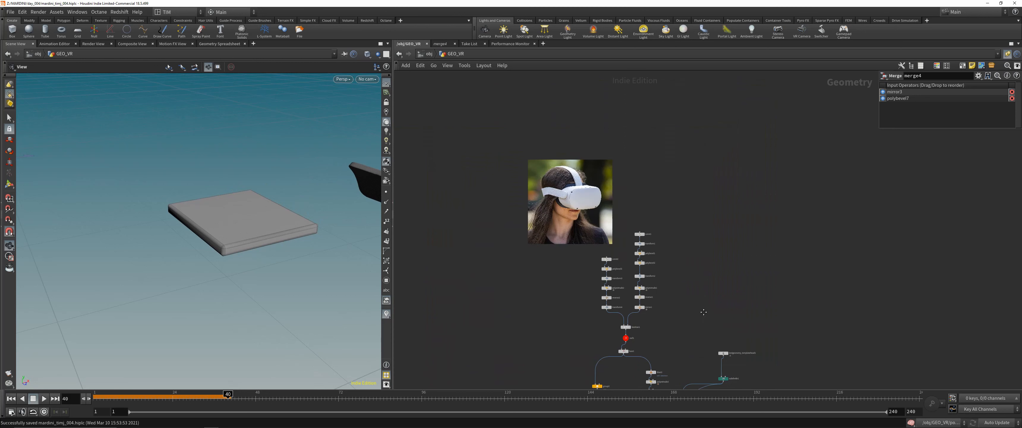
# - Move groupdelete1 and grp_clips closer beneath merge4 and display the clips' group at grp_clips
pyautogui.moveTo(704, 311); pyautogui.dragTo(678, 131, button='middle')
pyautogui.scroll(-5, 671, 169)
pyautogui.moveTo(710, 326); pyautogui.dragTo(706, 224, button='middle')
pyautogui.scroll(6, 706, 224)
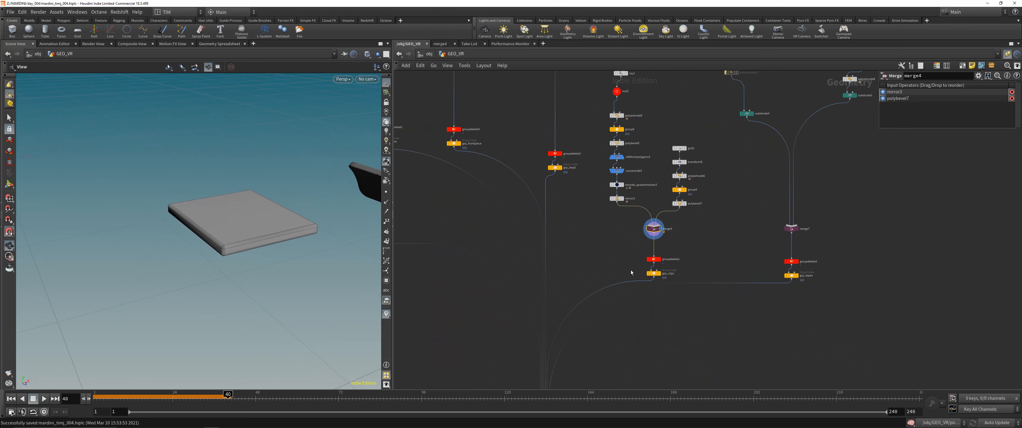
pyautogui.moveTo(653, 274); pyautogui.dragTo(654, 243)
pyautogui.click(653, 253)
pyautogui.press('r')
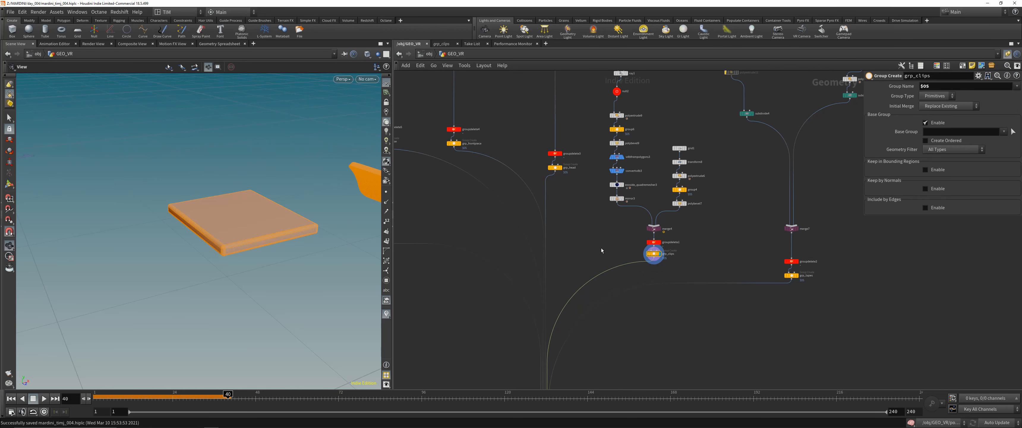
# - Examine the displayed clips, then study the side and top straps of the headset in the reference photo
pyautogui.moveTo(760, 174); pyautogui.dragTo(641, 304, button='middle')
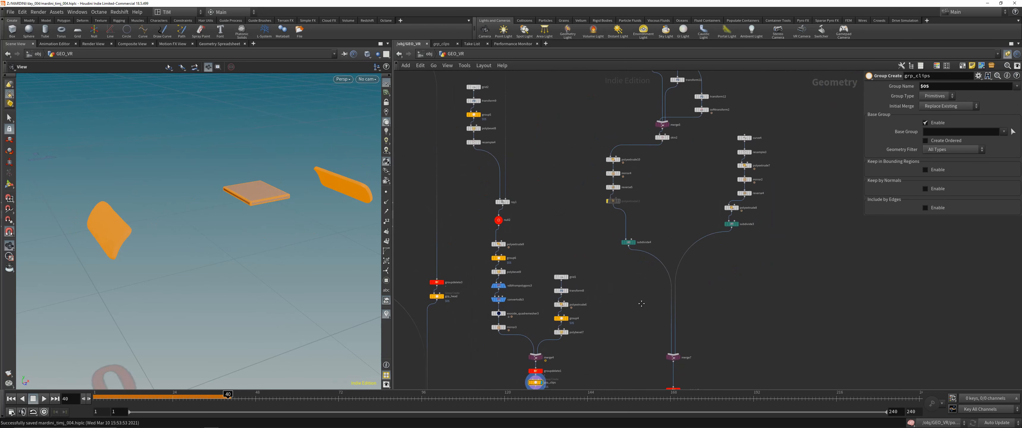
pyautogui.scroll(1, 673, 192)
pyautogui.moveTo(673, 192); pyautogui.dragTo(643, 313, button='middle')
pyautogui.scroll(2, 128, 204)
pyautogui.moveTo(121, 201); pyautogui.dragTo(143, 210)
pyautogui.scroll(-6, 511, 180)
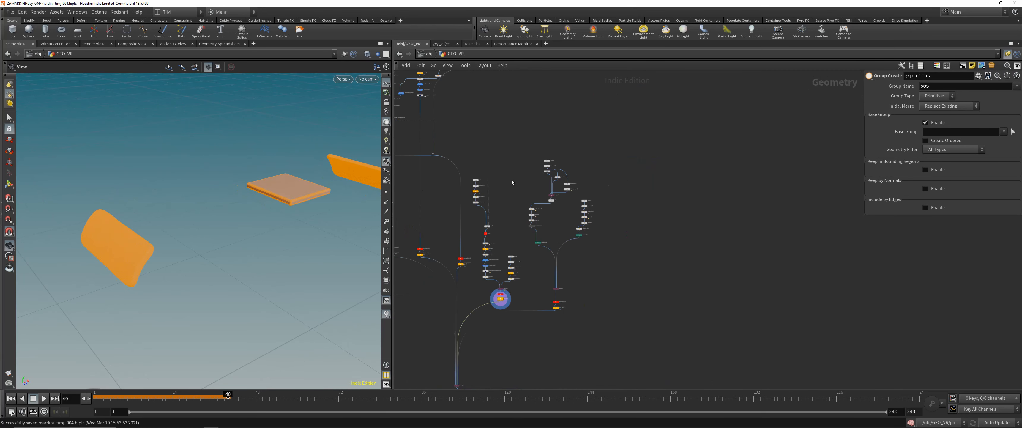
pyautogui.moveTo(512, 180); pyautogui.dragTo(616, 311, button='middle')
pyautogui.scroll(10, 590, 211)
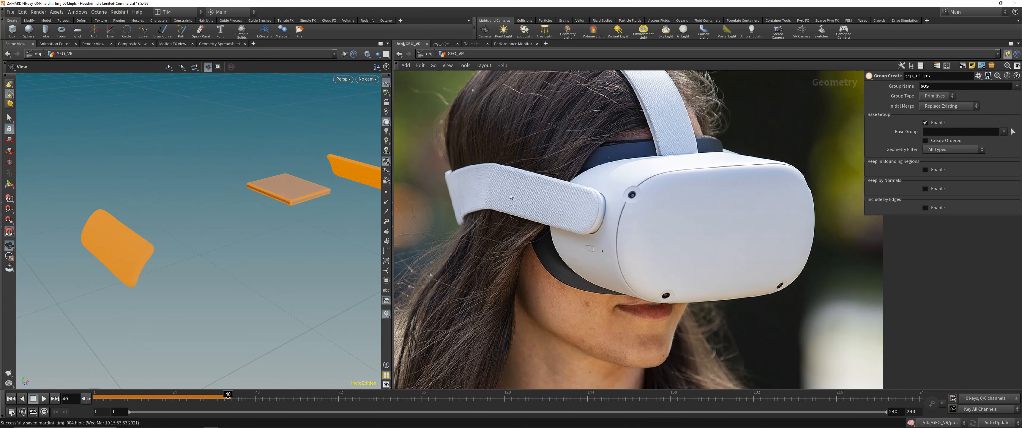
pyautogui.scroll(-5, 511, 192)
pyautogui.scroll(-5, 734, 258)
pyautogui.moveTo(778, 292); pyautogui.dragTo(712, 180, button='middle')
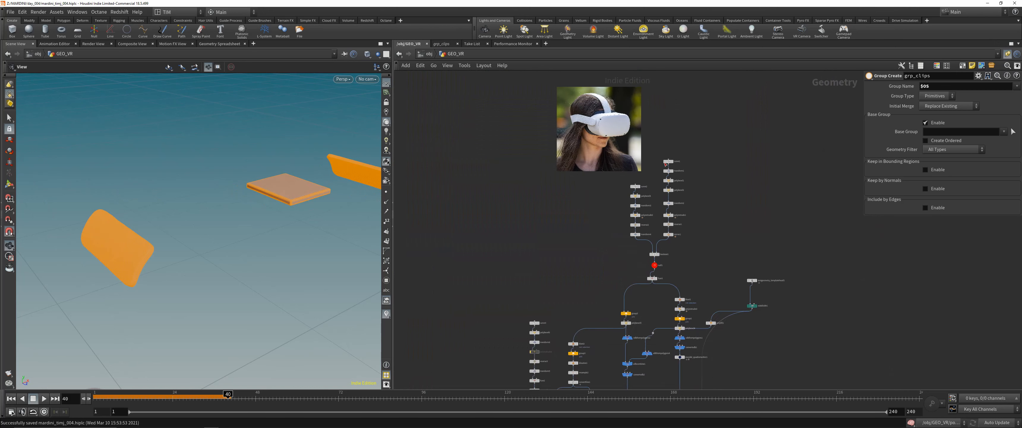
pyautogui.scroll(5, 582, 100)
pyautogui.moveTo(583, 99); pyautogui.dragTo(580, 162, button='middle')
pyautogui.scroll(3, 634, 194)
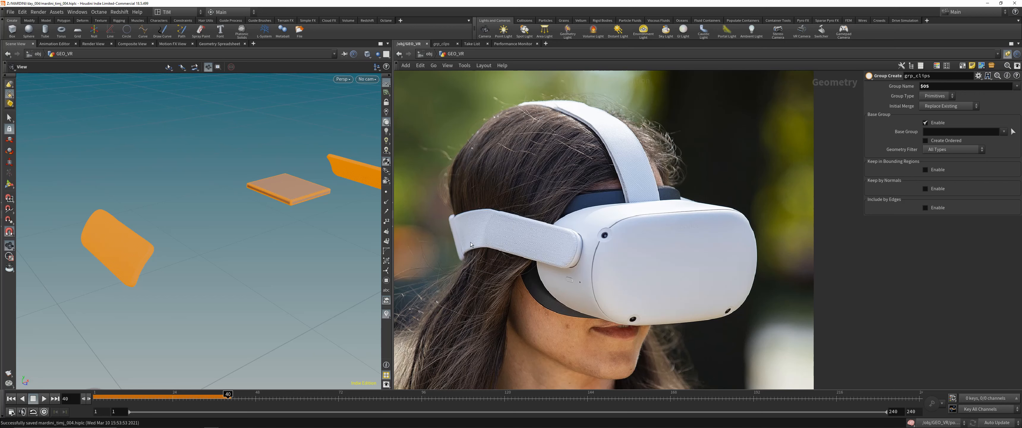
pyautogui.scroll(-5, 494, 241)
pyautogui.scroll(-4, 706, 290)
pyautogui.moveTo(704, 298); pyautogui.dragTo(651, 111, button='middle')
pyautogui.scroll(4, 712, 216)
pyautogui.moveTo(712, 216); pyautogui.dragTo(644, 279, button='middle')
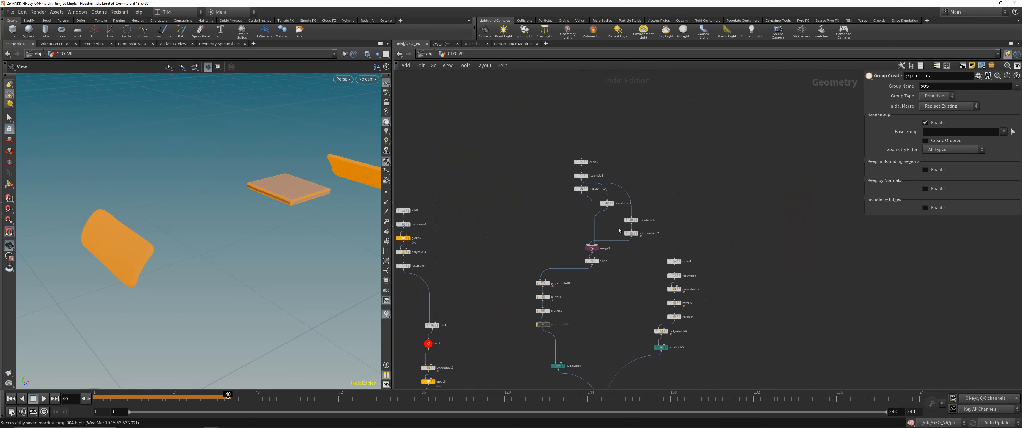
# - Display the side strap's guide curve at curve5 in the top view and show the head mesh as a template
pyautogui.click(587, 162)
pyautogui.moveTo(192, 175); pyautogui.dragTo(265, 196)
pyautogui.hotkey('space', '2')
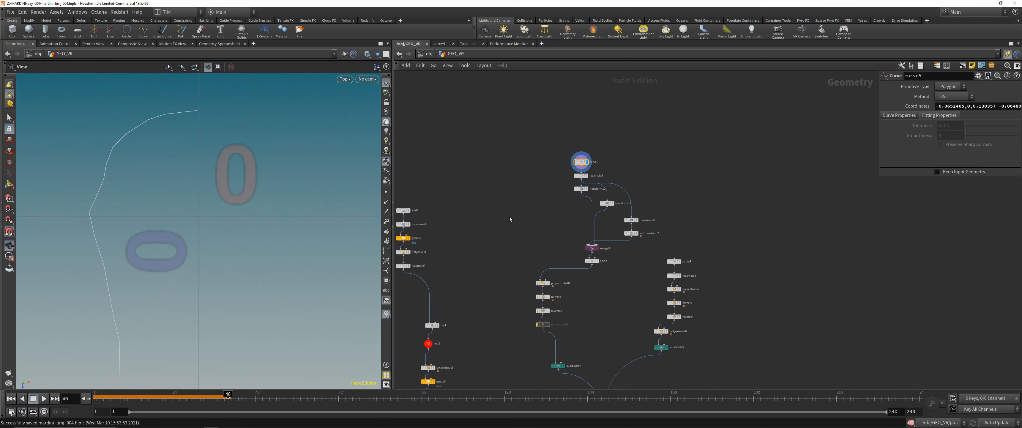
pyautogui.scroll(-4, 509, 218)
pyautogui.moveTo(508, 219); pyautogui.dragTo(575, 332, button='middle')
pyautogui.press('e')
pyautogui.click(507, 173)
pyautogui.moveTo(555, 242); pyautogui.dragTo(540, 180, button='middle')
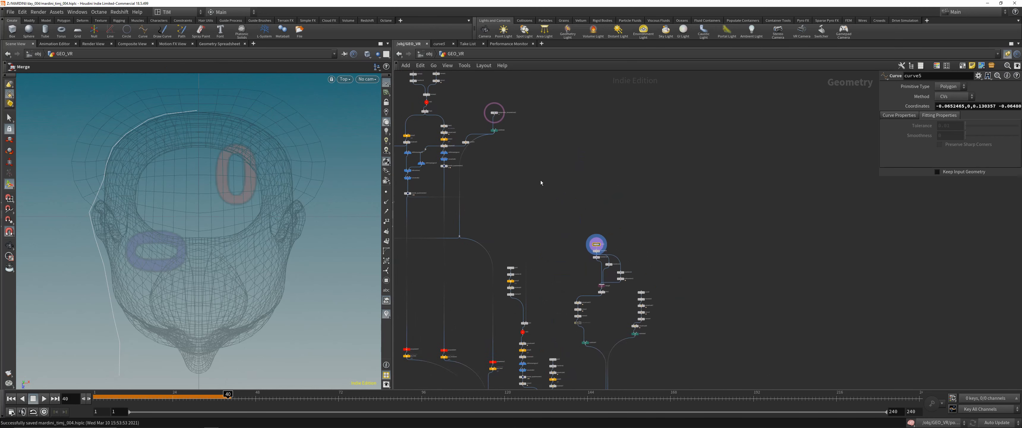
# - Display the skinned side strap at skin2 and view it around the head in perspective
pyautogui.scroll(3, 545, 198)
pyautogui.moveTo(623, 313); pyautogui.dragTo(585, 210, button='middle')
pyautogui.scroll(3, 585, 210)
pyautogui.click(620, 267)
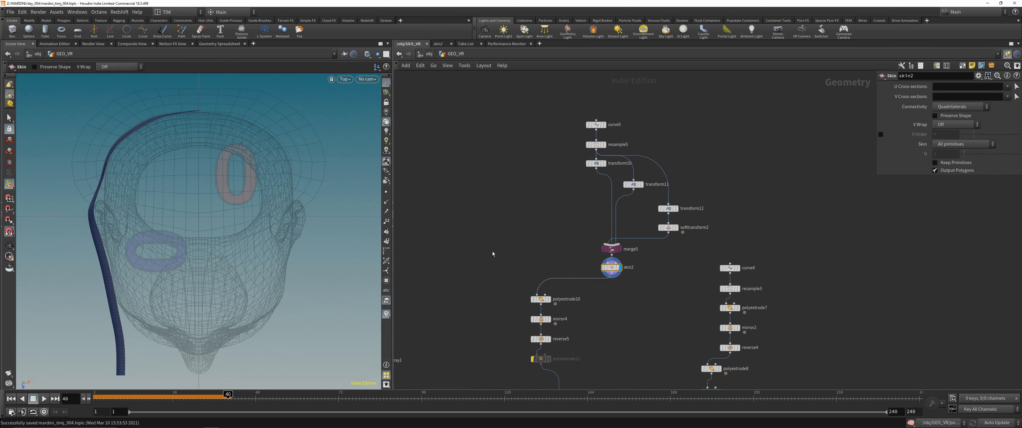
pyautogui.hotkey('space', '1')
pyautogui.hotkey('space', 'g')
pyautogui.moveTo(182, 192); pyautogui.dragTo(264, 221)
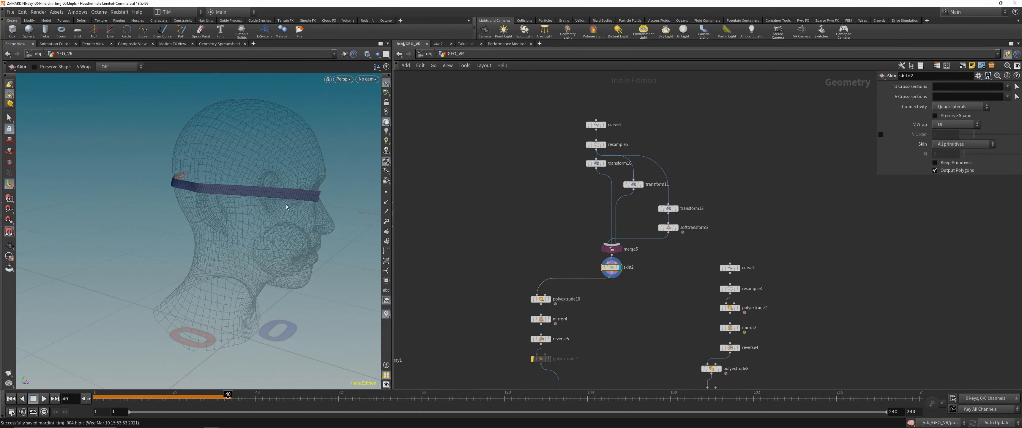
# - Save the scene and display the side strap's extrusion at polyextrude10, viewing it up close
pyautogui.hotkey('ctrl', 's')
pyautogui.moveTo(602, 322); pyautogui.dragTo(569, 218, button='middle')
pyautogui.moveTo(483, 190); pyautogui.dragTo(520, 216)
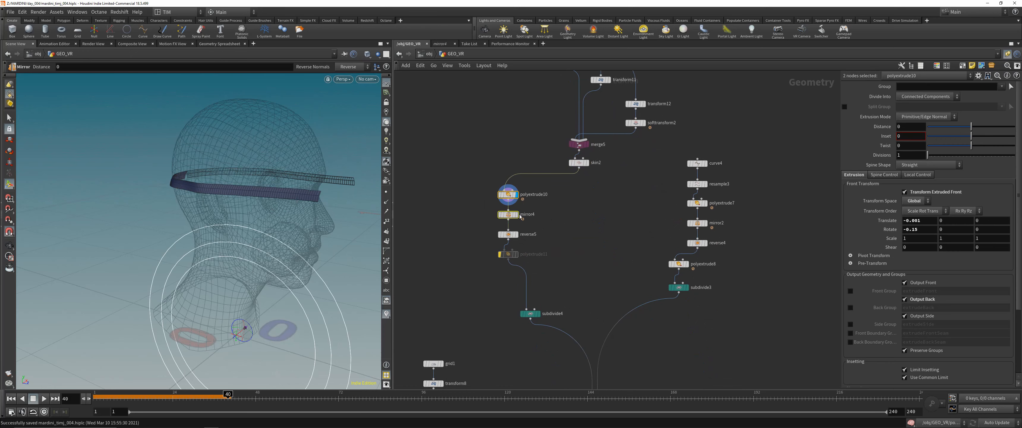
pyautogui.keyDown('alt'); pyautogui.moveTo(323, 199); pyautogui.dragTo(348, 134, button='right'); pyautogui.keyUp('alt')
pyautogui.keyDown('alt'); pyautogui.moveTo(349, 135); pyautogui.dragTo(323, 137); pyautogui.keyUp('alt')
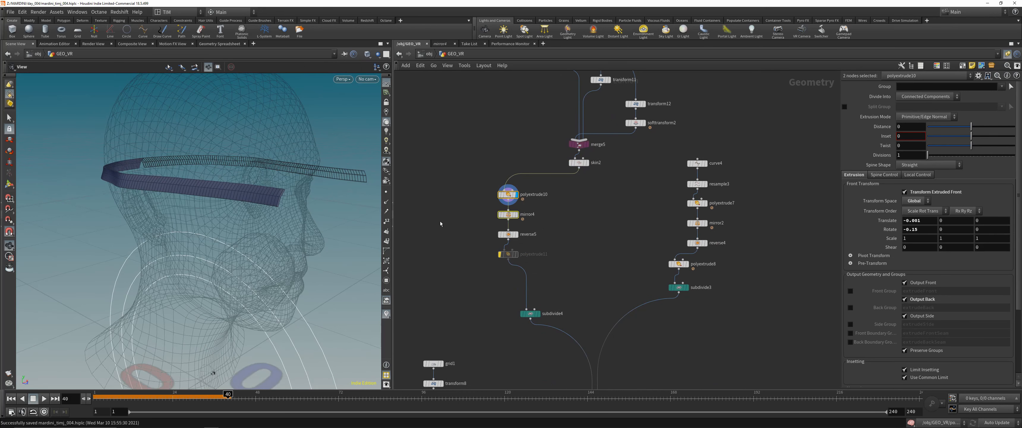
# - Display the side strap successively at mirror4, reverse5 and subdivide4
pyautogui.click(516, 214)
pyautogui.click(516, 234)
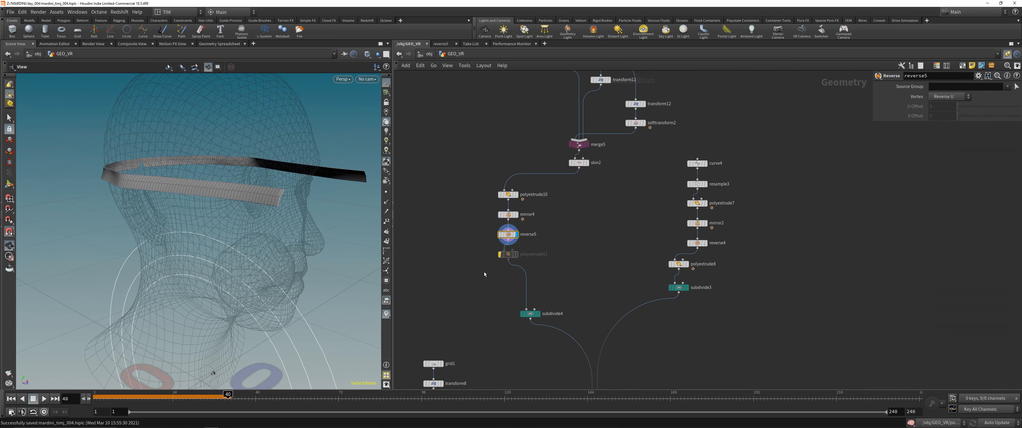
pyautogui.click(539, 313)
pyautogui.keyDown('alt'); pyautogui.moveTo(219, 196); pyautogui.dragTo(192, 199); pyautogui.keyUp('alt')
# - Display the top strap's guide curve at curve4 and view it over the head in perspective
pyautogui.moveTo(566, 230); pyautogui.dragTo(506, 205, button='middle')
pyautogui.moveTo(614, 164); pyautogui.dragTo(572, 184, button='middle')
pyautogui.moveTo(559, 168); pyautogui.dragTo(627, 151)
pyautogui.press('r')
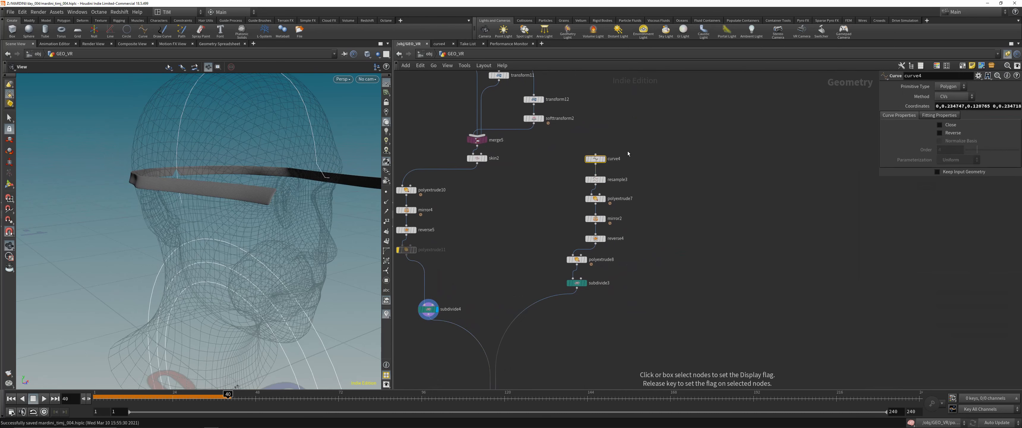
pyautogui.moveTo(261, 163); pyautogui.dragTo(278, 131)
pyautogui.moveTo(267, 119); pyautogui.dragTo(295, 159, button='middle')
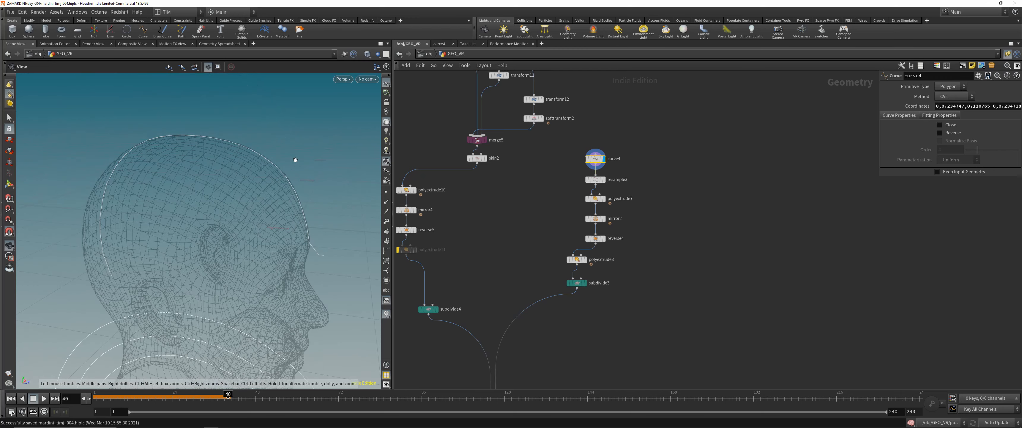
pyautogui.moveTo(296, 159); pyautogui.dragTo(283, 202, button='right')
pyautogui.moveTo(283, 202); pyautogui.dragTo(299, 191)
# - Compare resample3 with curve4, then show curve4's control points along the head in the right view
pyautogui.moveTo(565, 191); pyautogui.dragTo(611, 172)
pyautogui.press('r')
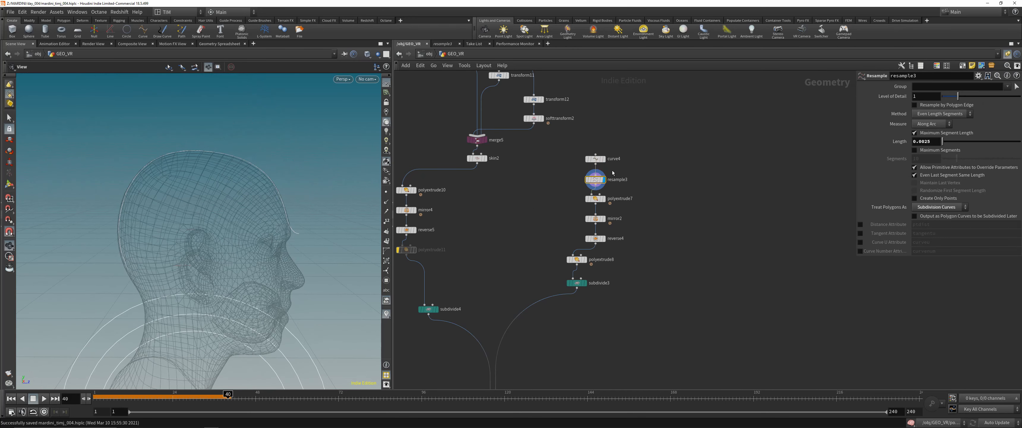
pyautogui.click(595, 158)
pyautogui.press('r')
pyautogui.hotkey('space', '3')
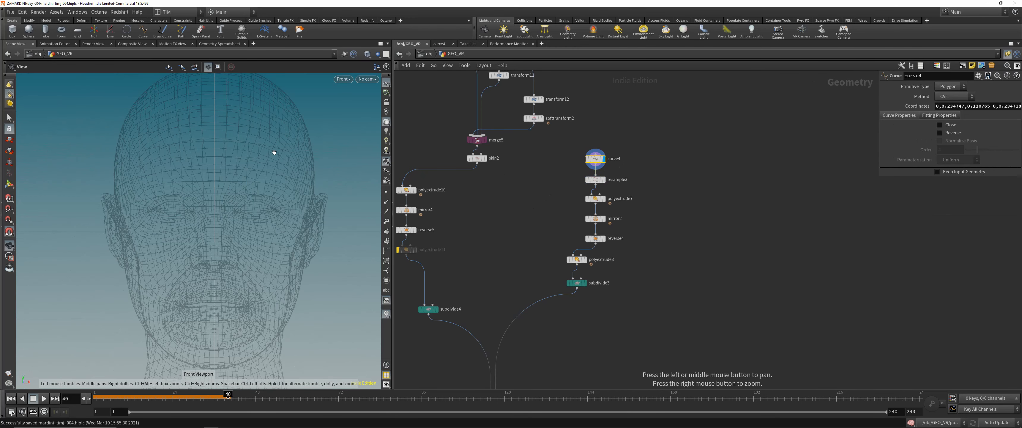
pyautogui.hotkey('space', '4')
pyautogui.moveTo(239, 182); pyautogui.dragTo(228, 203, button='right')
pyautogui.moveTo(283, 96); pyautogui.dragTo(288, 154, button='middle')
pyautogui.moveTo(288, 154); pyautogui.dragTo(246, 175, button='right')
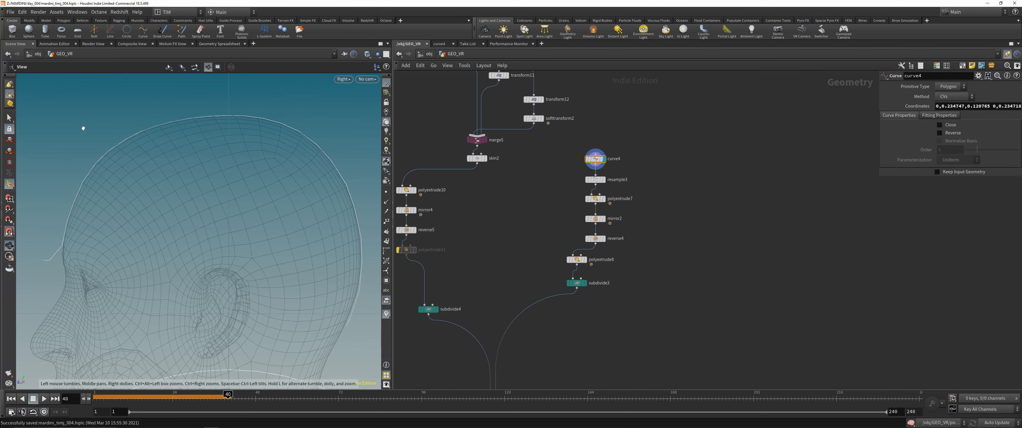
pyautogui.press('s')
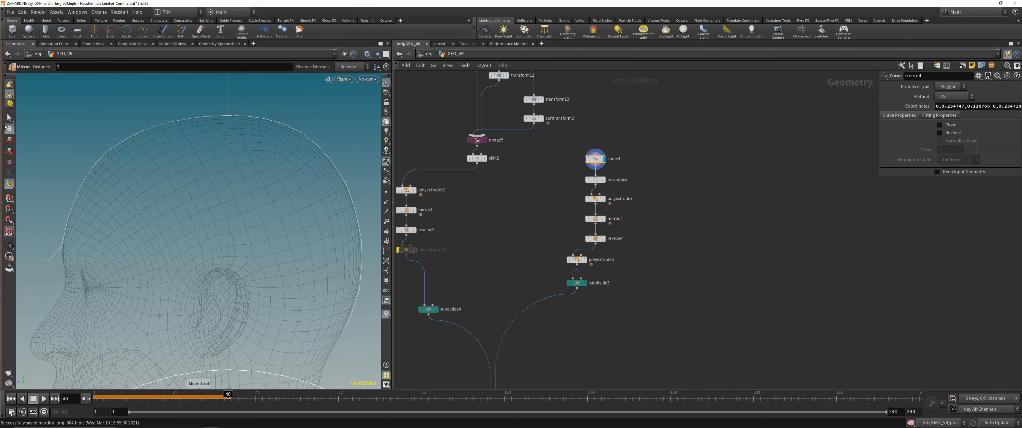
pyautogui.press('Return')
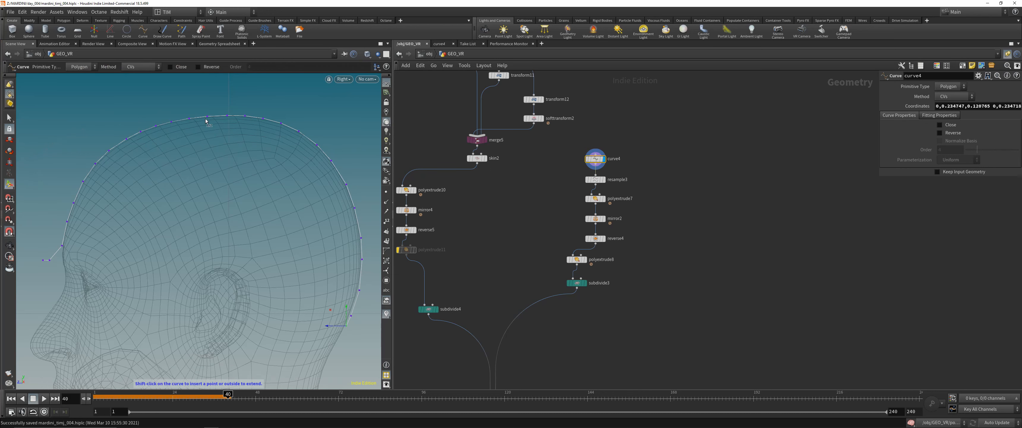
# - Display the top strap at resample3 and polyextrude7, orbiting around its extruded half-width in perspective
pyautogui.moveTo(551, 172); pyautogui.dragTo(637, 189)
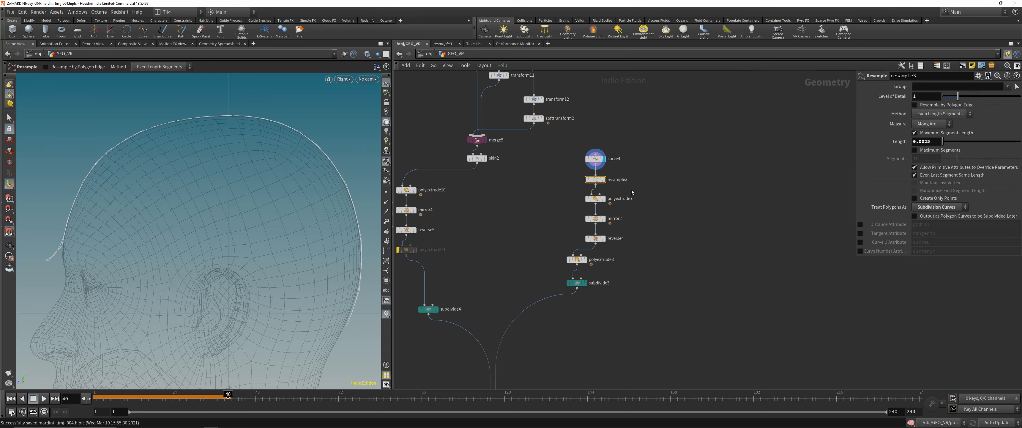
pyautogui.click(603, 180)
pyautogui.moveTo(522, 198); pyautogui.dragTo(538, 187, button='middle')
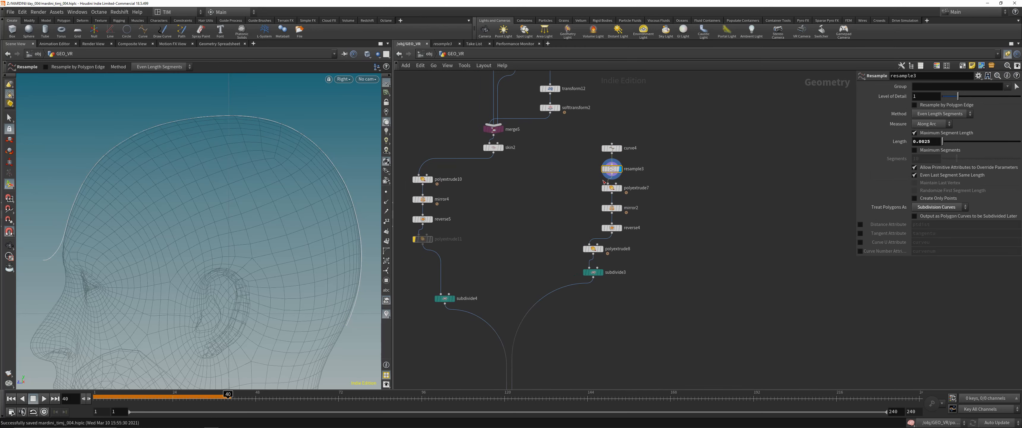
pyautogui.moveTo(625, 197); pyautogui.dragTo(627, 197)
pyautogui.click(621, 188)
pyautogui.hotkey('space', '1')
pyautogui.moveTo(246, 174); pyautogui.dragTo(187, 196)
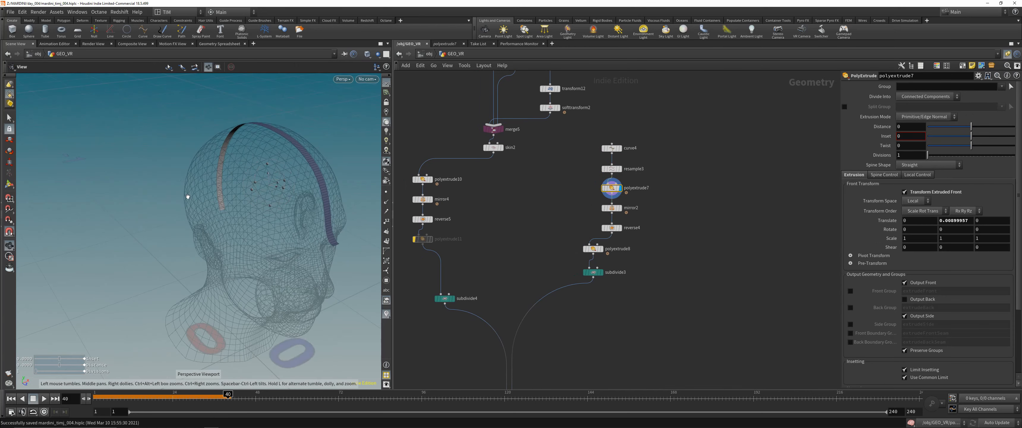
pyautogui.moveTo(186, 196); pyautogui.dragTo(239, 168, button='right')
pyautogui.moveTo(240, 168); pyautogui.dragTo(274, 171)
# - Display the top strap successively at mirror2, reverse4, polyextrude8 and subdivide3
pyautogui.moveTo(576, 193); pyautogui.dragTo(630, 214)
pyautogui.click(620, 208)
pyautogui.moveTo(569, 220); pyautogui.dragTo(655, 232)
pyautogui.press('r')
pyautogui.moveTo(550, 233); pyautogui.dragTo(643, 260)
pyautogui.press('r')
pyautogui.moveTo(543, 252); pyautogui.dragTo(652, 289)
pyautogui.press('r')
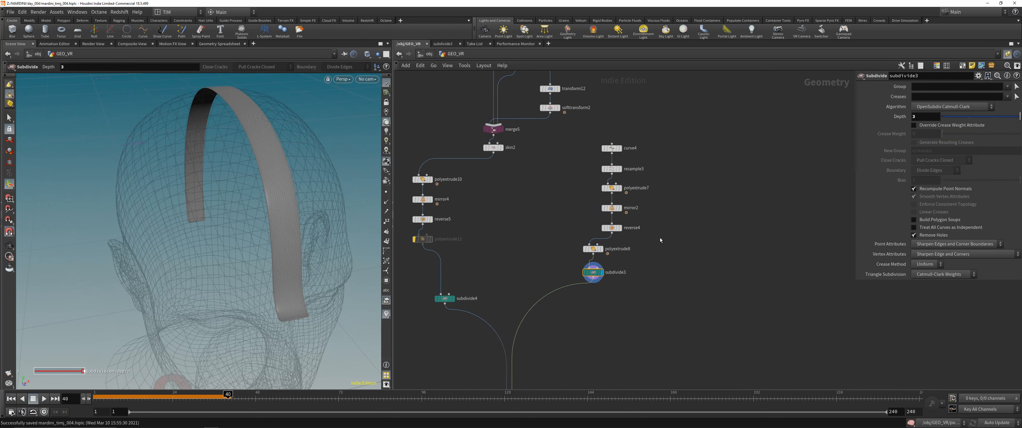
# - Display the combined side and top straps at merge7 and save the scene
pyautogui.scroll(-5, 660, 241)
pyautogui.moveTo(607, 328); pyautogui.dragTo(611, 258, button='middle')
pyautogui.scroll(3, 612, 258)
pyautogui.moveTo(646, 246); pyautogui.dragTo(571, 263)
pyautogui.press('r')
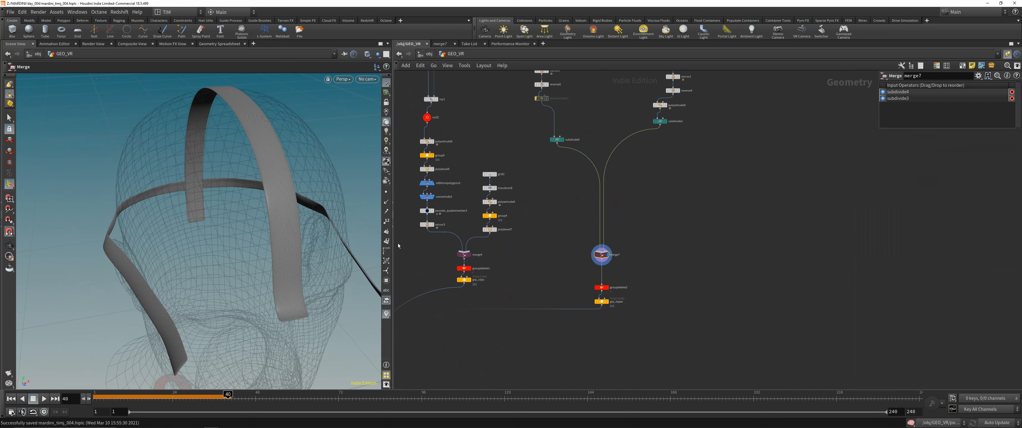
pyautogui.keyDown('alt'); pyautogui.moveTo(260, 193); pyautogui.dragTo(285, 200); pyautogui.keyUp('alt')
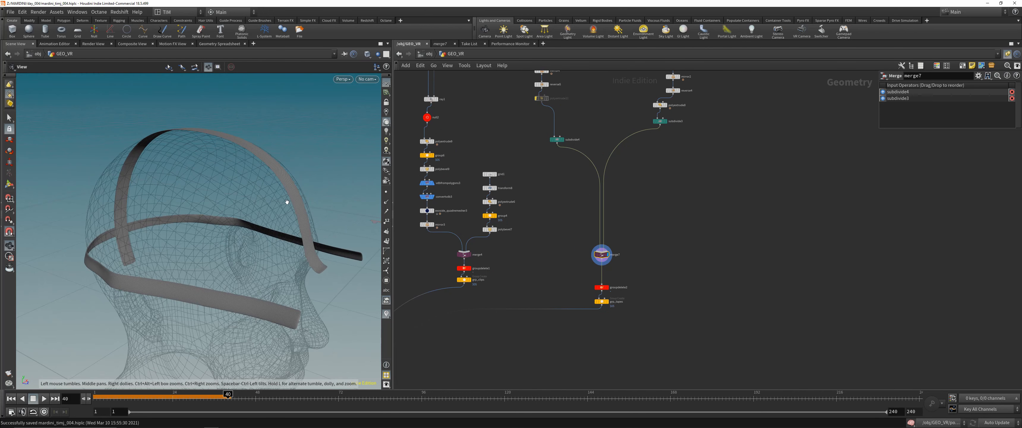
pyautogui.hotkey('ctrl', 's')
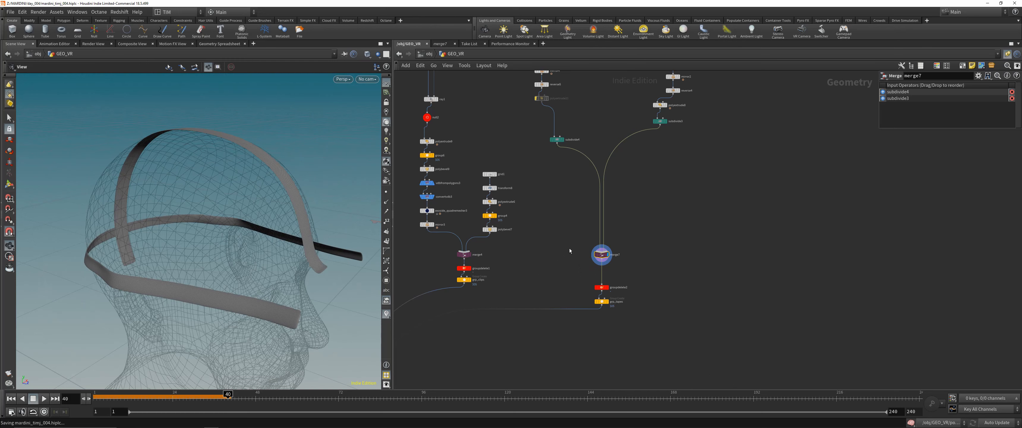
# - Move groupdelete2 and grp_tapes closer beneath merge7 and display the straps' group at grp_tapes
pyautogui.scroll(3, 569, 250)
pyautogui.moveTo(590, 213); pyautogui.dragTo(630, 261)
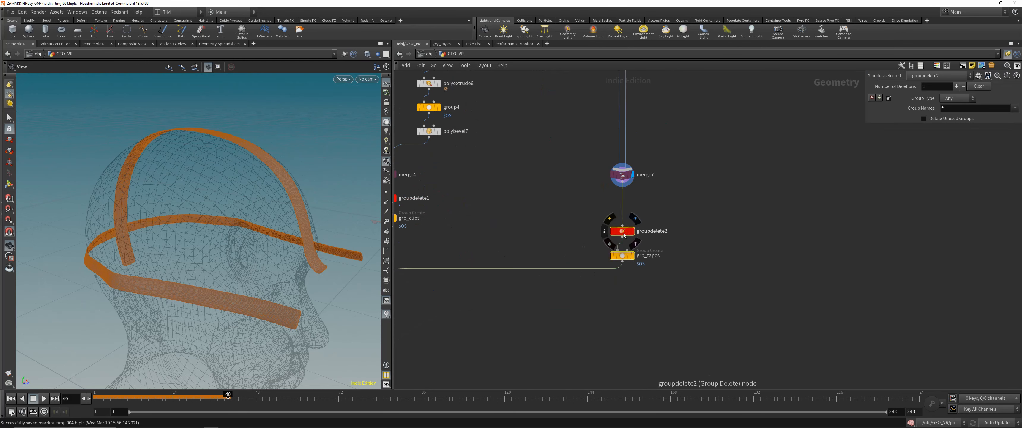
pyautogui.moveTo(623, 233)
pyautogui.mouseDown()
pyautogui.moveTo(622, 203)
pyautogui.moveTo(618, 227)
pyautogui.mouseUp()
pyautogui.click(541, 231)
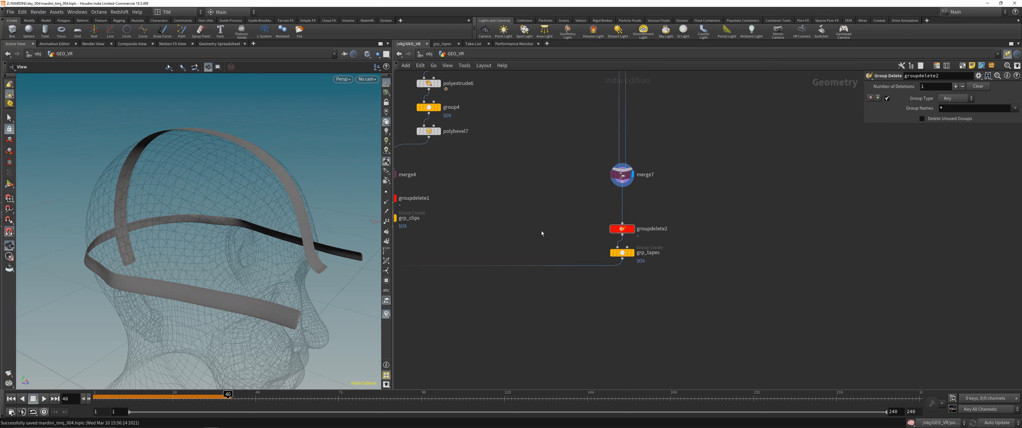
pyautogui.click(631, 253)
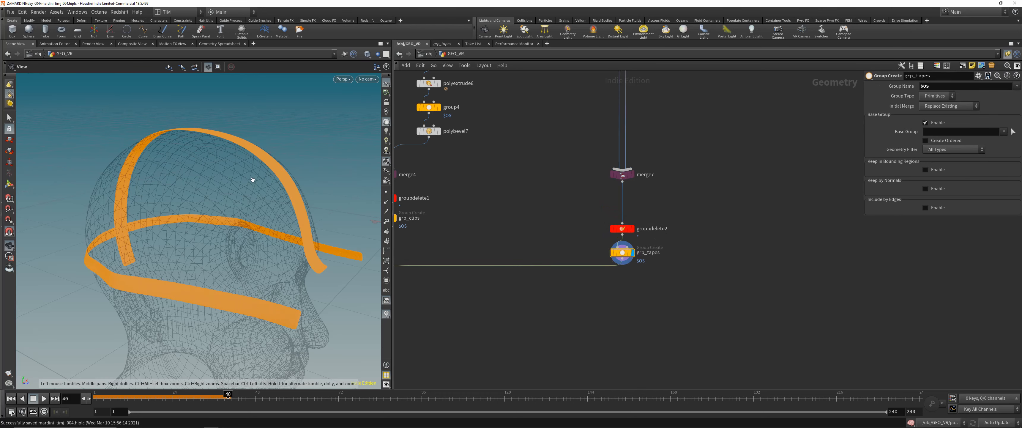
pyautogui.moveTo(251, 178); pyautogui.dragTo(279, 197)
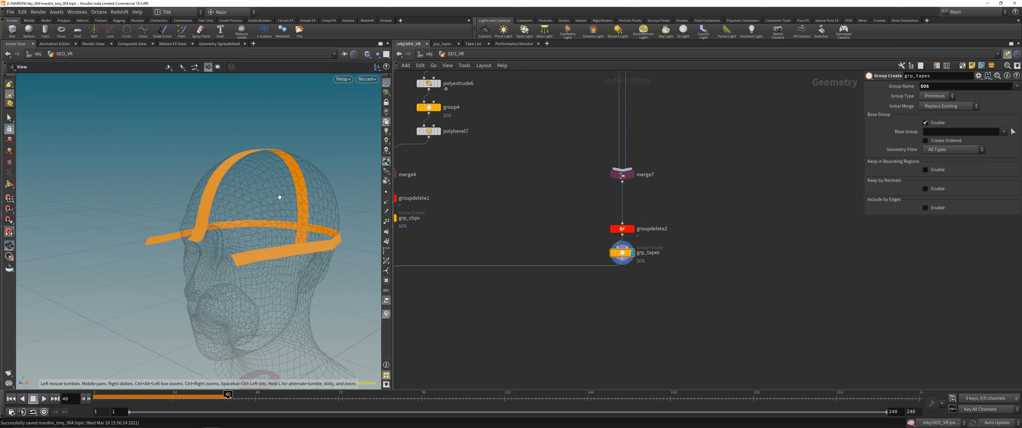
# - Inspect the extruded head straps from the top view and in perspective
pyautogui.press('h')
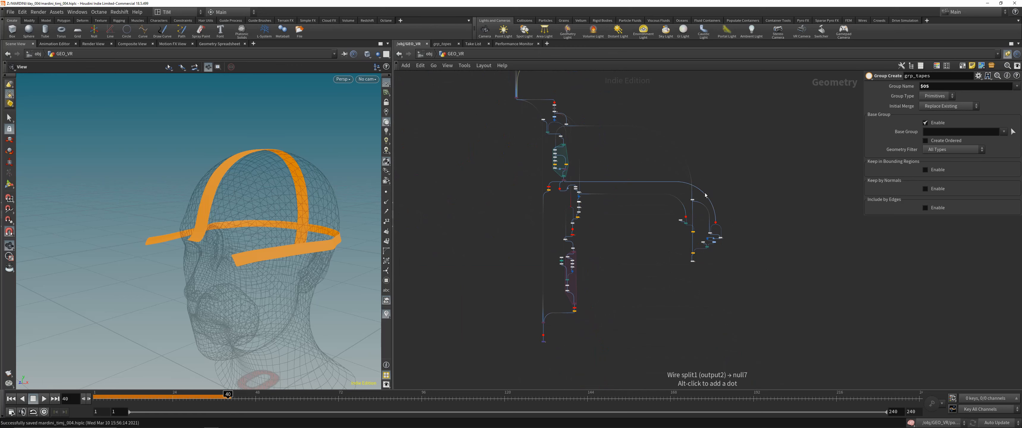
pyautogui.moveTo(581, 79); pyautogui.dragTo(614, 223, button='middle')
pyautogui.scroll(6, 638, 136)
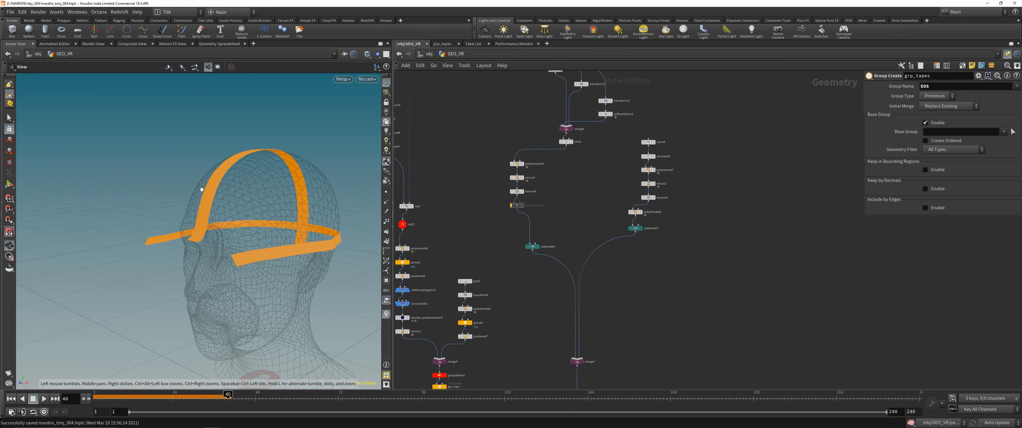
pyautogui.hotkey('space', '2')
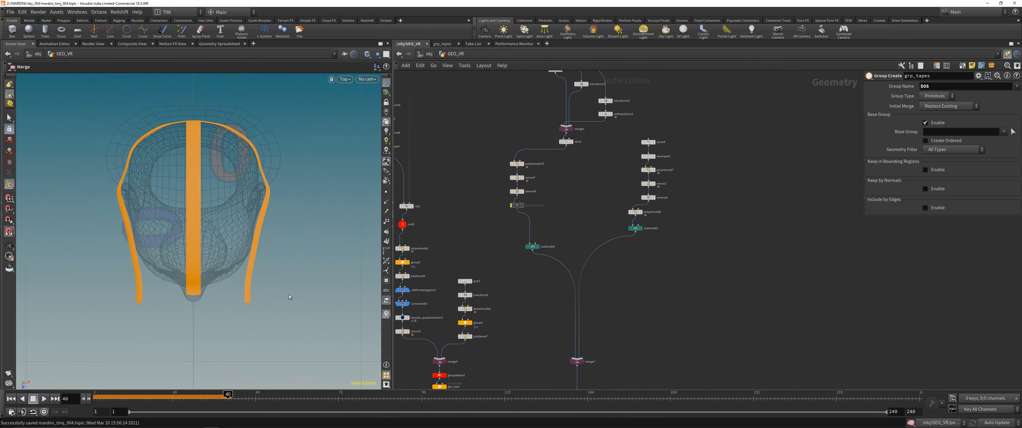
pyautogui.moveTo(329, 269); pyautogui.dragTo(291, 271, button='middle')
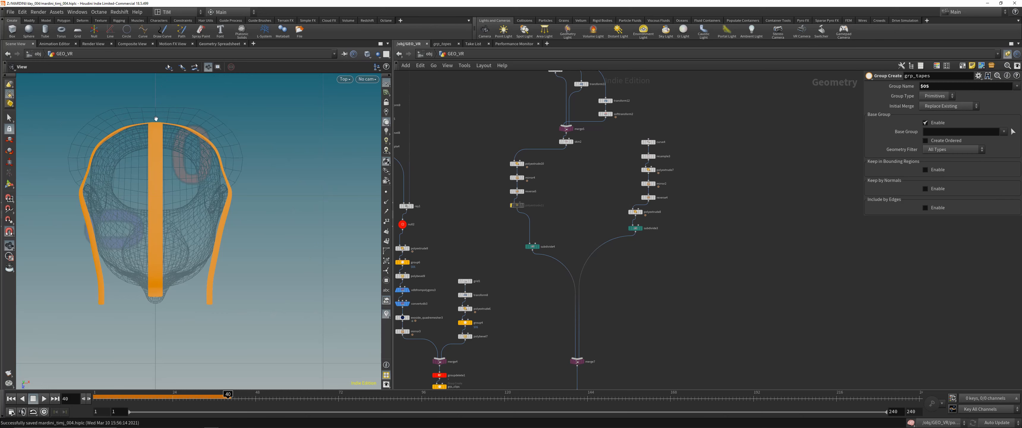
pyautogui.moveTo(186, 296); pyautogui.dragTo(305, 233)
# - Display the merged headset parts and head at merge2 and examine the model from the side and front
pyautogui.moveTo(517, 278); pyautogui.dragTo(550, 190, button='middle')
pyautogui.scroll(-4, 557, 237)
pyautogui.moveTo(528, 313); pyautogui.dragTo(601, 240, button='middle')
pyautogui.moveTo(587, 297); pyautogui.dragTo(664, 283, button='middle')
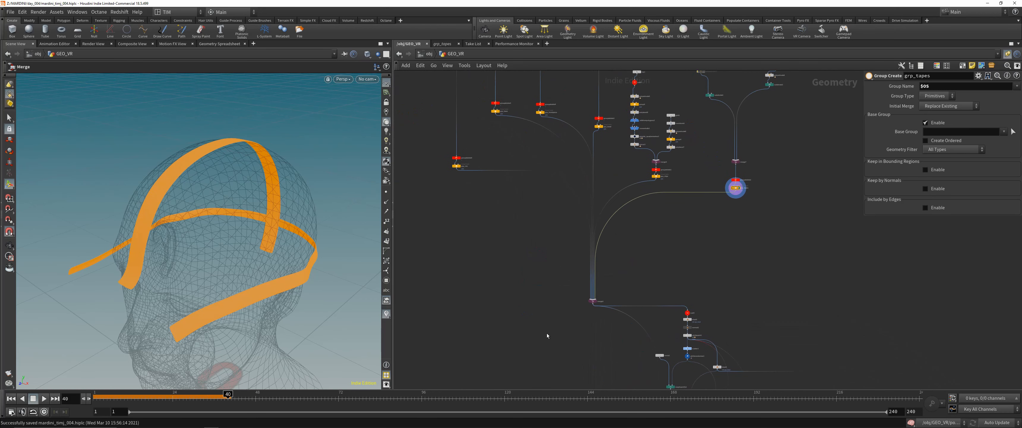
pyautogui.moveTo(547, 333); pyautogui.dragTo(618, 278)
pyautogui.press('r')
pyautogui.press('Escape')
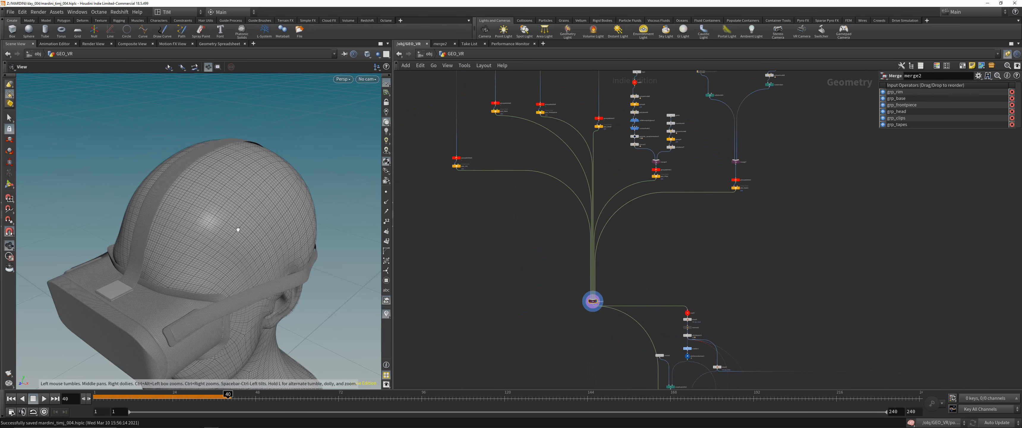
pyautogui.moveTo(237, 226); pyautogui.dragTo(289, 217)
pyautogui.scroll(-5, 524, 246)
pyautogui.scroll(5, 554, 126)
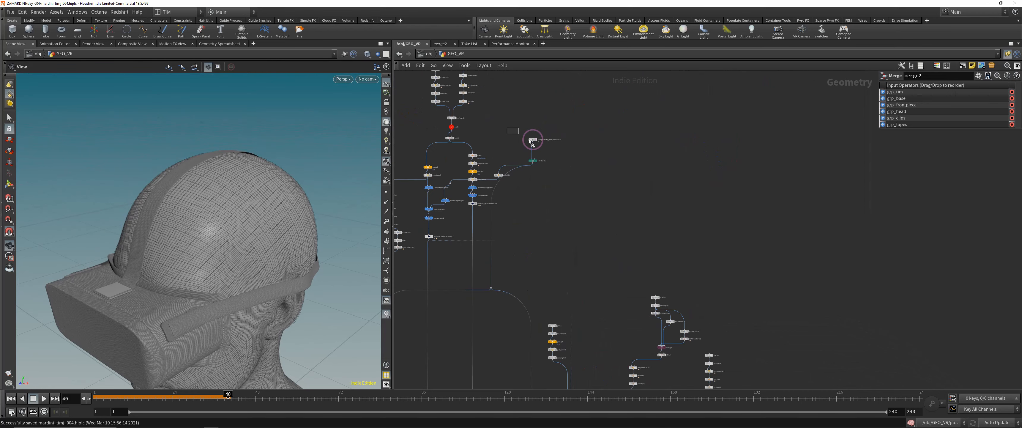
pyautogui.moveTo(238, 155); pyautogui.dragTo(237, 201)
pyautogui.scroll(4, 253, 144)
pyautogui.scroll(-4, 260, 165)
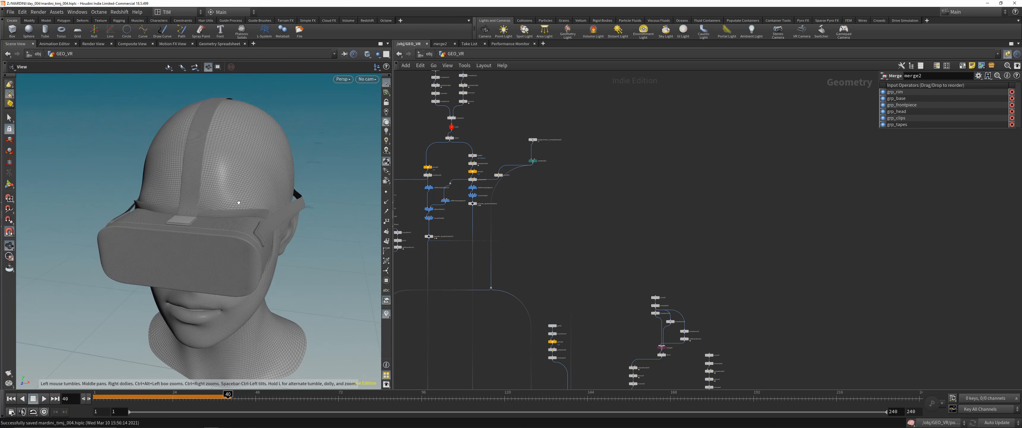
# - Look through the cable branch downstream of merge2 and select its nodes
pyautogui.moveTo(563, 282); pyautogui.dragTo(563, 199, button='middle')
pyautogui.scroll(-5, 565, 287)
pyautogui.scroll(6, 616, 263)
pyautogui.scroll(3, 495, 186)
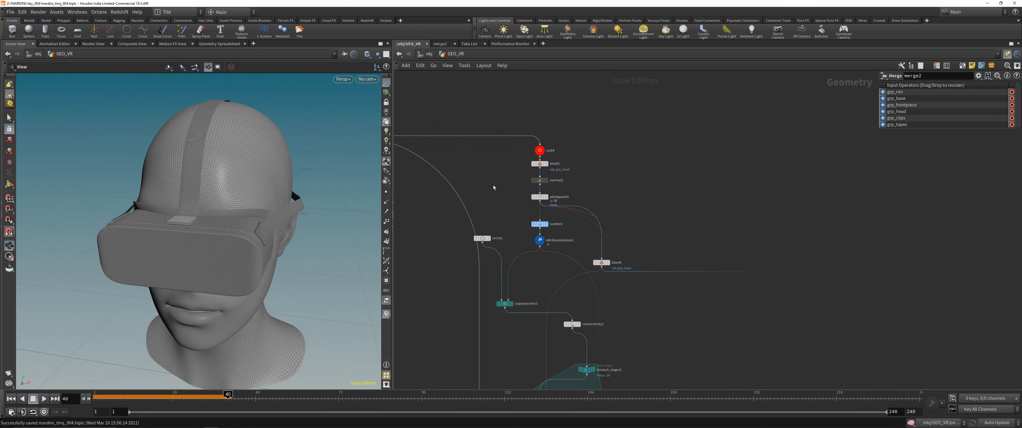
pyautogui.scroll(-9, 492, 194)
pyautogui.moveTo(428, 355); pyautogui.dragTo(457, 323, button='middle')
pyautogui.moveTo(456, 323); pyautogui.dragTo(554, 182)
pyautogui.moveTo(543, 272); pyautogui.dragTo(547, 173, button='middle')
pyautogui.scroll(3, 542, 240)
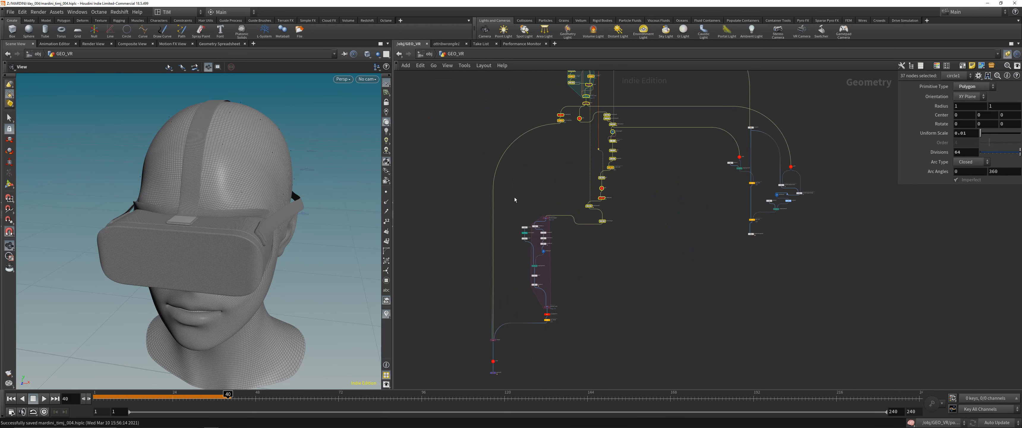
# - Select the last three nodes of the network and display the final model with its cables
pyautogui.moveTo(516, 199); pyautogui.dragTo(536, 111, button='middle')
pyautogui.moveTo(476, 333); pyautogui.dragTo(523, 248)
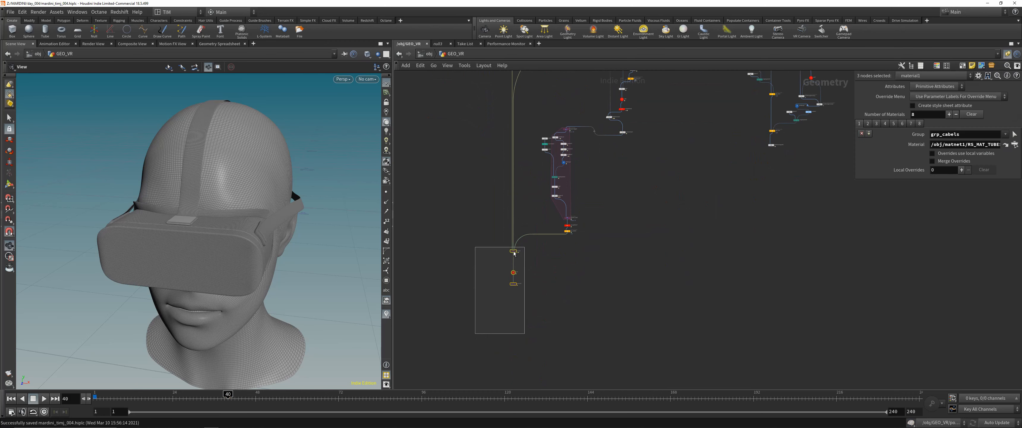
pyautogui.moveTo(514, 250); pyautogui.dragTo(517, 308)
pyautogui.press('Escape')
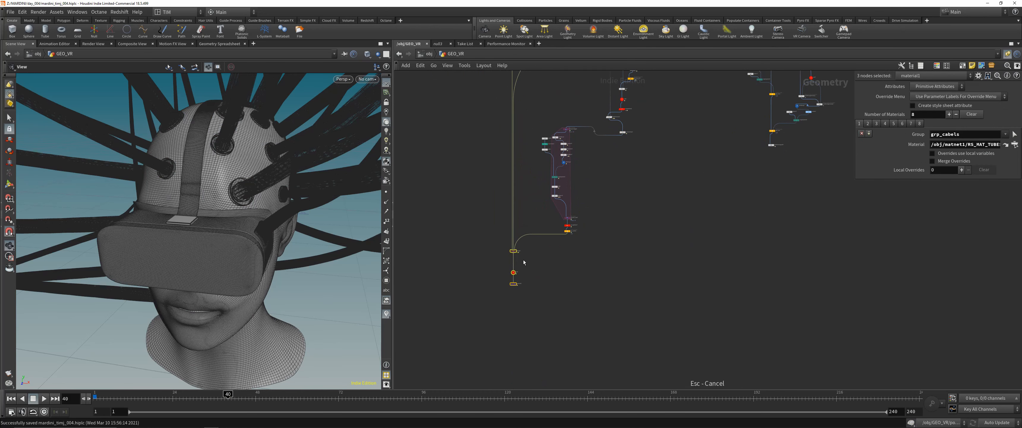
pyautogui.moveTo(515, 252); pyautogui.dragTo(517, 317)
# - Display the headset and head at null4, where the cable branch begins
pyautogui.moveTo(634, 167); pyautogui.dragTo(640, 338, button='middle')
pyautogui.moveTo(588, 173); pyautogui.dragTo(554, 307, button='middle')
pyautogui.scroll(4, 556, 170)
pyautogui.moveTo(549, 183); pyautogui.dragTo(587, 205)
pyautogui.press('r')
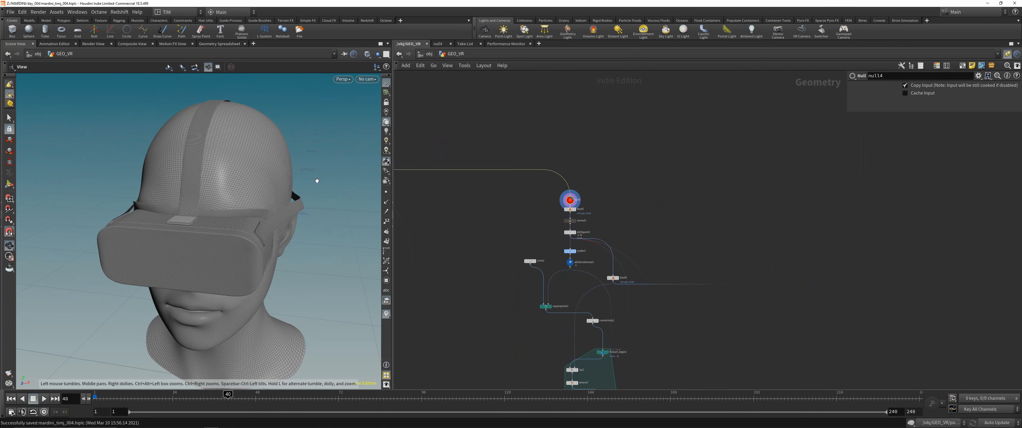
pyautogui.moveTo(317, 180); pyautogui.dragTo(282, 186)
pyautogui.scroll(2, 565, 206)
# - Display the isolated grp_head geometry at blast5 and save the scene
pyautogui.moveTo(546, 211); pyautogui.dragTo(604, 205)
pyautogui.press('r')
pyautogui.moveTo(300, 204); pyautogui.dragTo(285, 204)
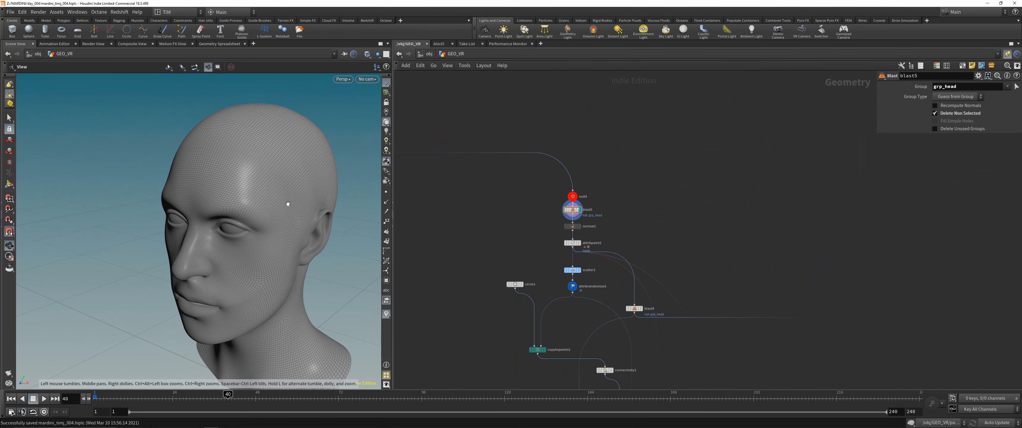
pyautogui.hotkey('ctrl', 's')
pyautogui.moveTo(294, 206); pyautogui.dragTo(322, 172)
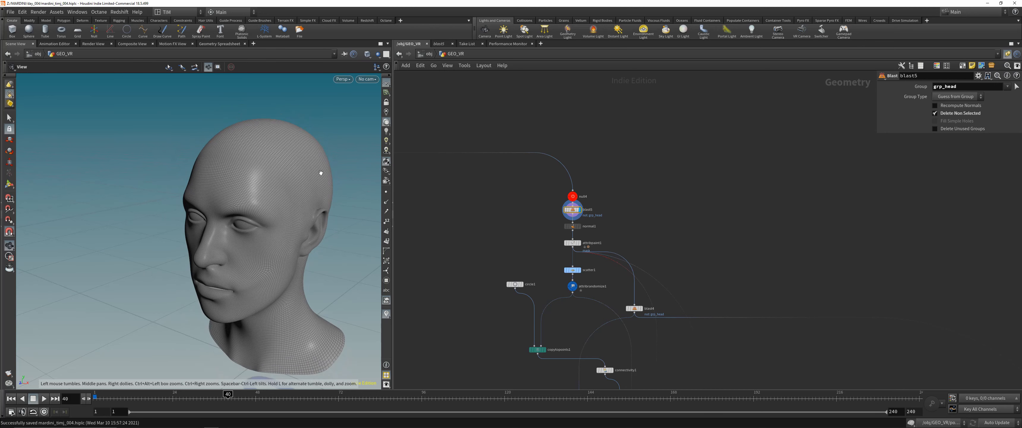
# - Review the network's separate headset part groups and how they feed into merge2
pyautogui.press('h')
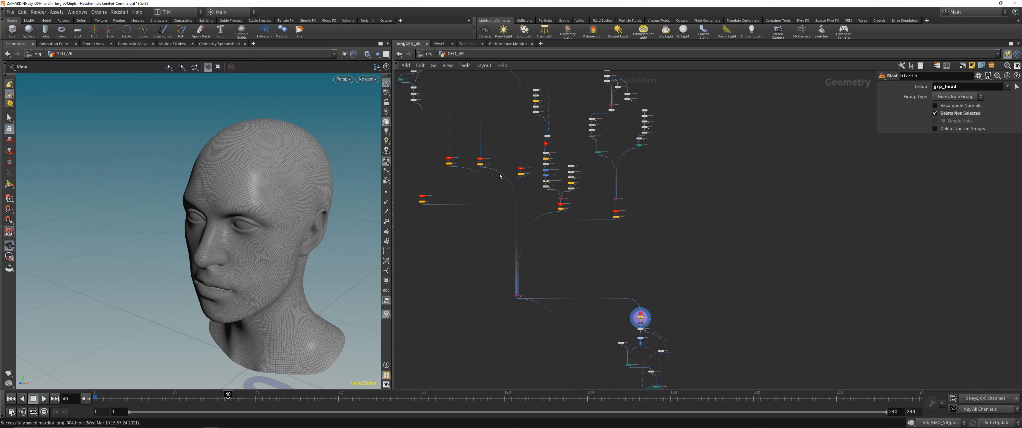
pyautogui.scroll(3, 500, 175)
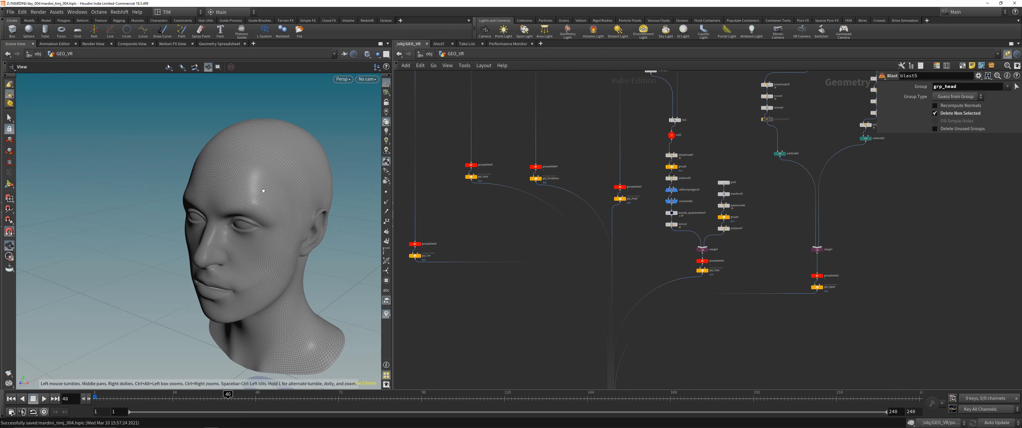
pyautogui.moveTo(267, 195); pyautogui.dragTo(283, 194)
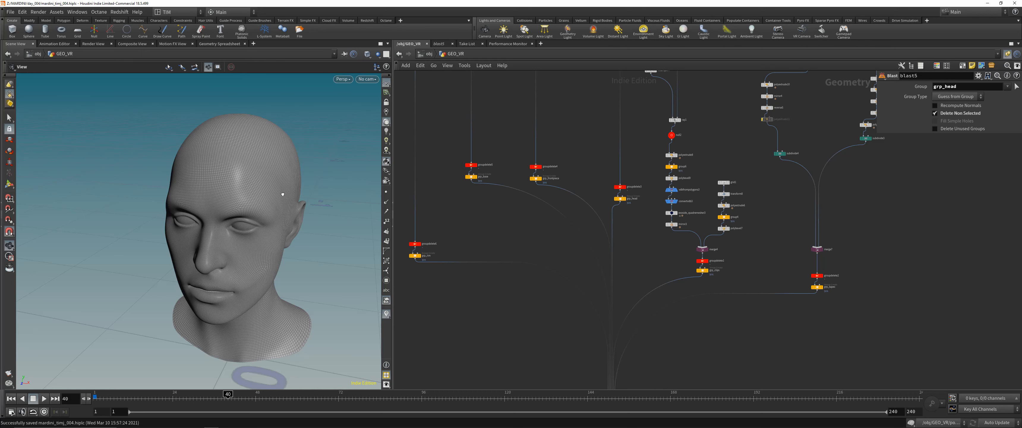
pyautogui.scroll(-3, 615, 225)
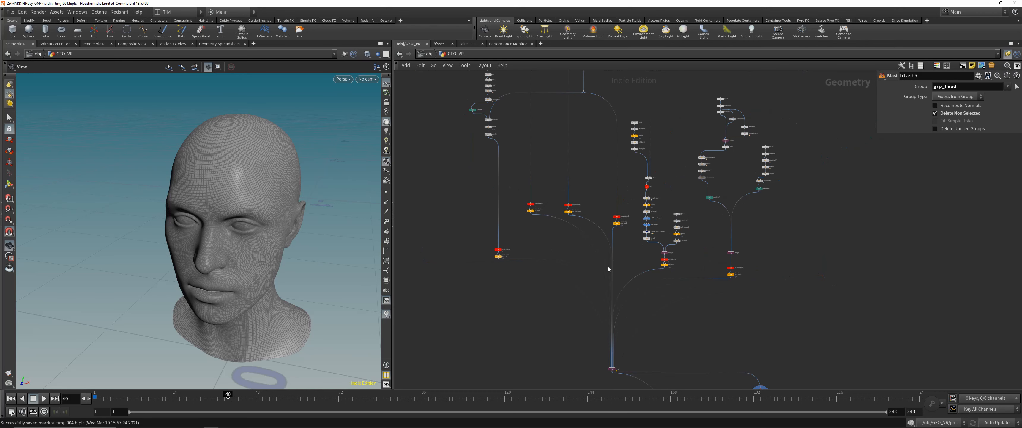
pyautogui.scroll(1, 566, 186)
pyautogui.moveTo(566, 186); pyautogui.dragTo(609, 194, button='middle')
pyautogui.scroll(-1, 675, 254)
pyautogui.moveTo(734, 318); pyautogui.dragTo(586, 155, button='middle')
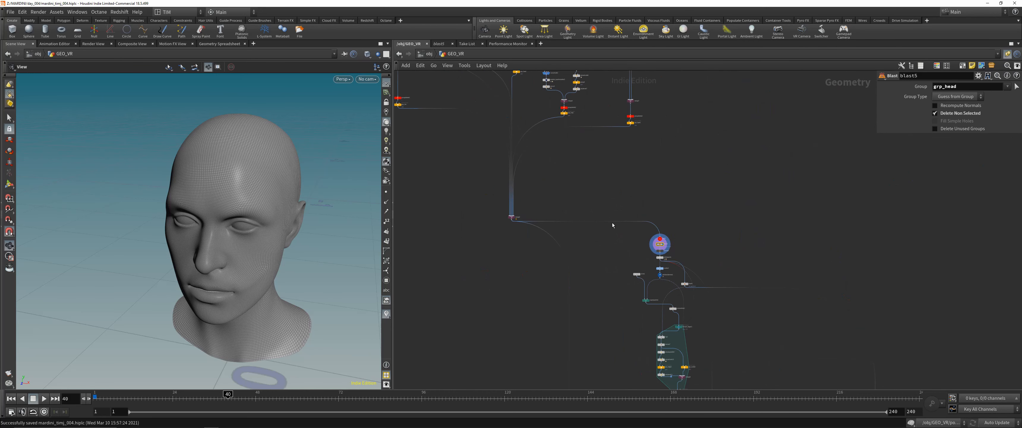
pyautogui.moveTo(632, 183); pyautogui.dragTo(624, 215, button='middle')
pyautogui.scroll(3, 624, 215)
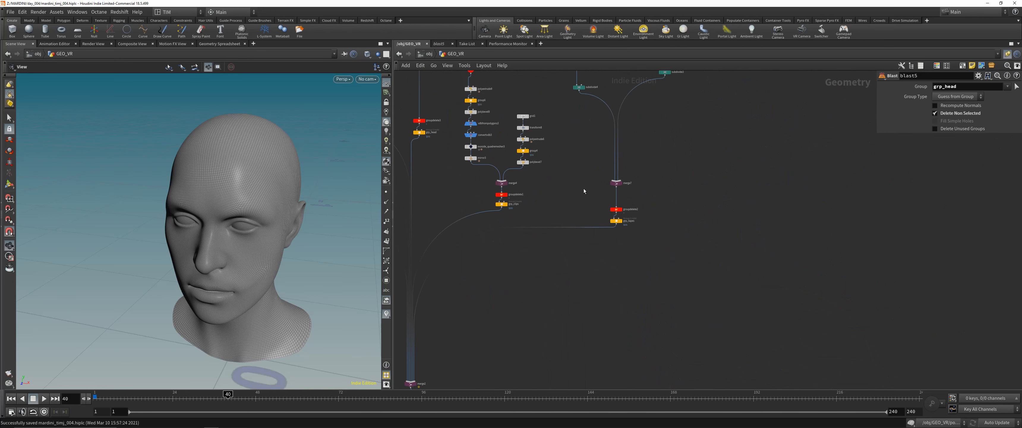
# - Display the head at normal1 and show the node's point normal settings
pyautogui.moveTo(636, 306); pyautogui.dragTo(591, 119, button='middle')
pyautogui.moveTo(733, 251); pyautogui.dragTo(651, 194, button='middle')
pyautogui.scroll(4, 630, 206)
pyautogui.click(474, 177)
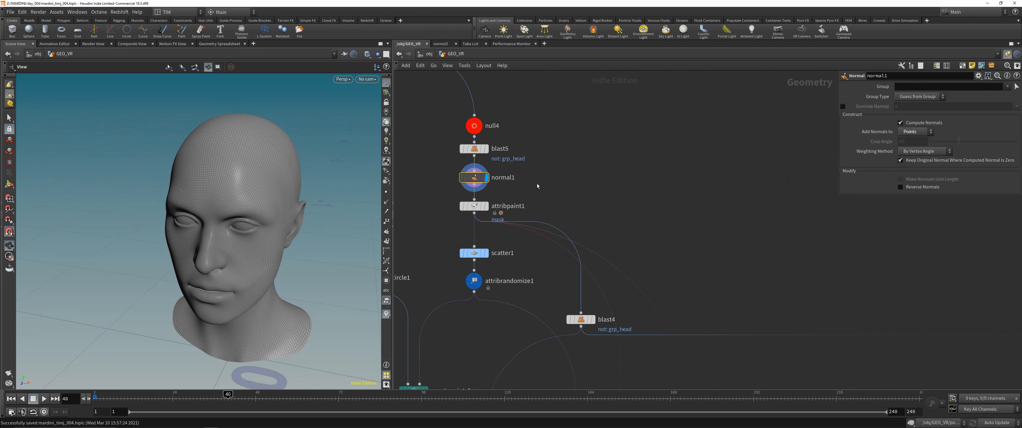
pyautogui.moveTo(536, 184); pyautogui.dragTo(595, 173, button='middle')
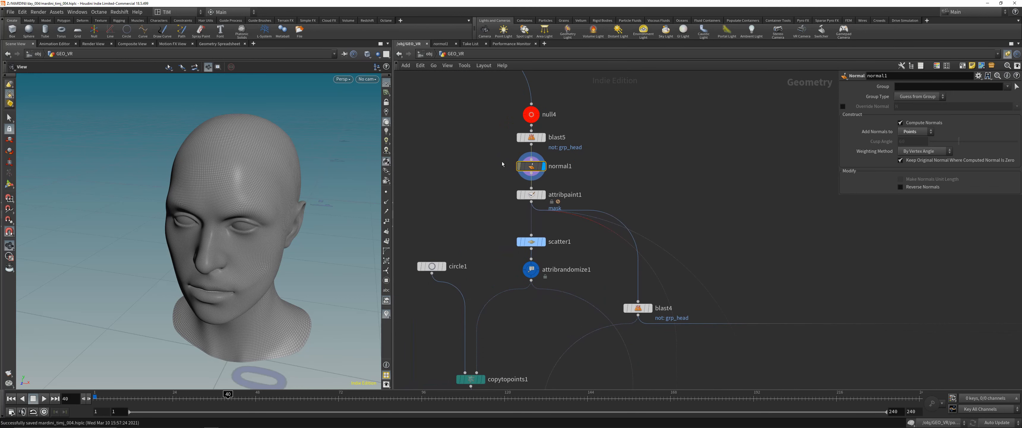
# - Display attribpaint1 and show its painted mask attribute in colour on the head
pyautogui.click(525, 195)
pyautogui.click(543, 195)
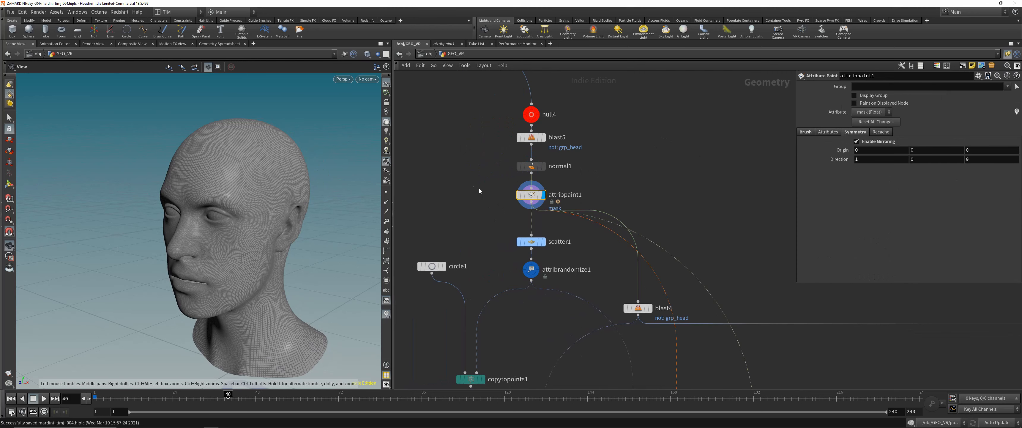
pyautogui.click(12, 184)
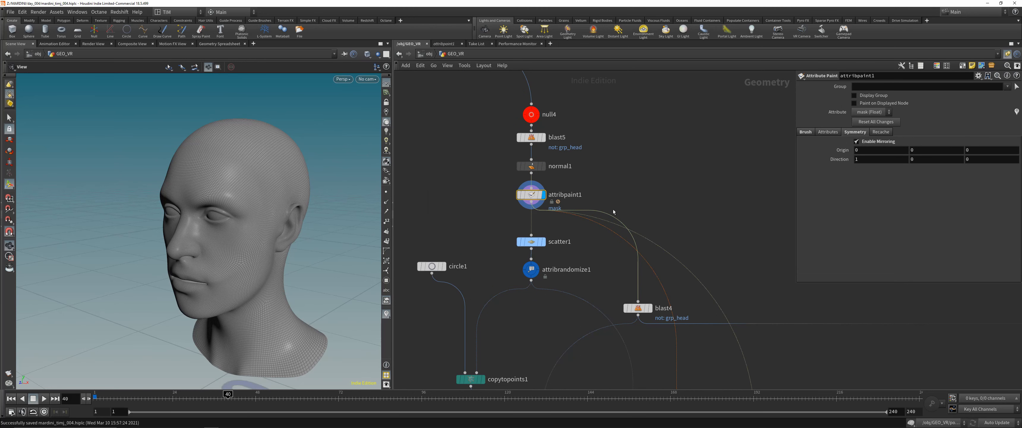
pyautogui.press('Return')
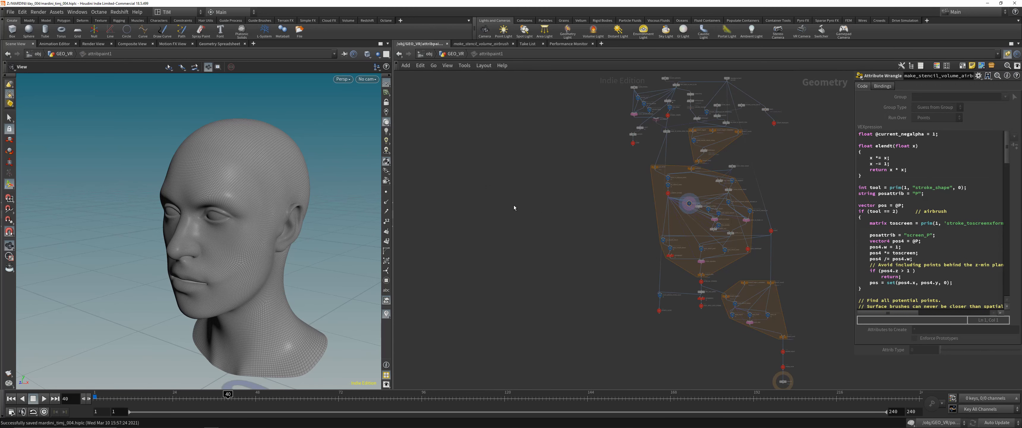
pyautogui.press('u')
pyautogui.moveTo(265, 193)
pyautogui.mouseDown()
pyautogui.moveTo(246, 196)
pyautogui.moveTo(277, 194)
pyautogui.moveTo(235, 194)
pyautogui.moveTo(308, 190)
pyautogui.moveTo(221, 194)
pyautogui.mouseUp()
pyautogui.click(9, 199)
pyautogui.click(9, 162)
pyautogui.press('Escape')
pyautogui.moveTo(221, 193); pyautogui.dragTo(221, 193, button='middle')
pyautogui.scroll(-5, 476, 175)
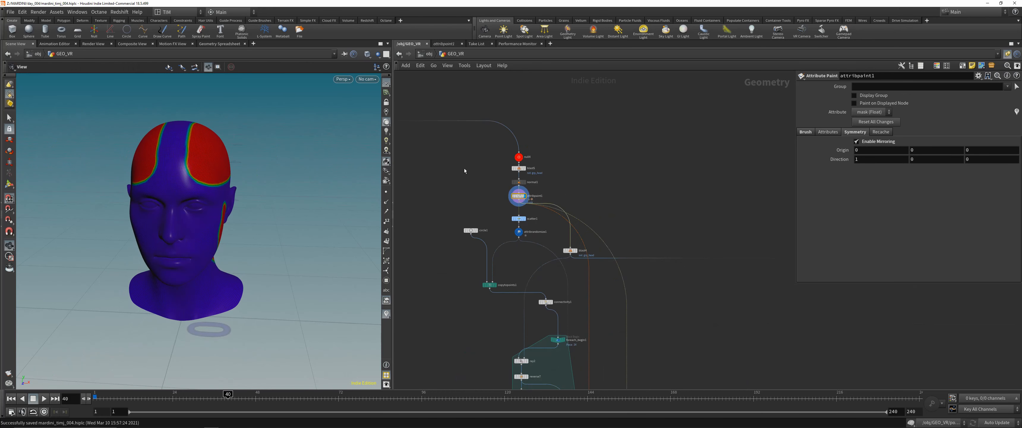
# - Overlay the merge2 headset on the painted head and compare the mask areas with the straps from several angles
pyautogui.moveTo(465, 169); pyautogui.dragTo(665, 242, button='middle')
pyautogui.click(427, 180)
pyautogui.moveTo(234, 177); pyautogui.dragTo(187, 188)
pyautogui.moveTo(187, 188); pyautogui.dragTo(300, 139, button='right')
pyautogui.moveTo(299, 139); pyautogui.dragTo(152, 227)
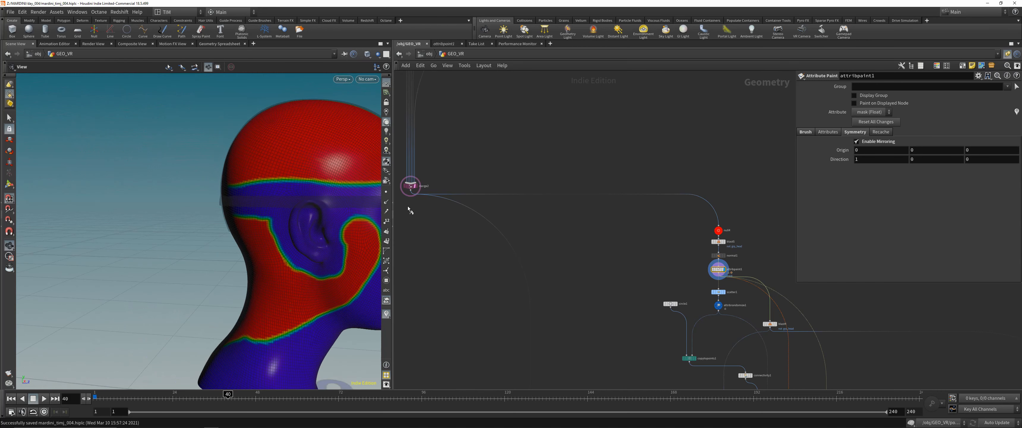
pyautogui.moveTo(349, 235); pyautogui.dragTo(251, 233)
pyautogui.moveTo(251, 232); pyautogui.dragTo(178, 222, button='middle')
pyautogui.moveTo(178, 222)
pyautogui.mouseDown(button='right')
pyautogui.moveTo(206, 219)
pyautogui.moveTo(179, 221)
pyautogui.mouseUp(button='right')
pyautogui.moveTo(179, 221); pyautogui.dragTo(133, 225)
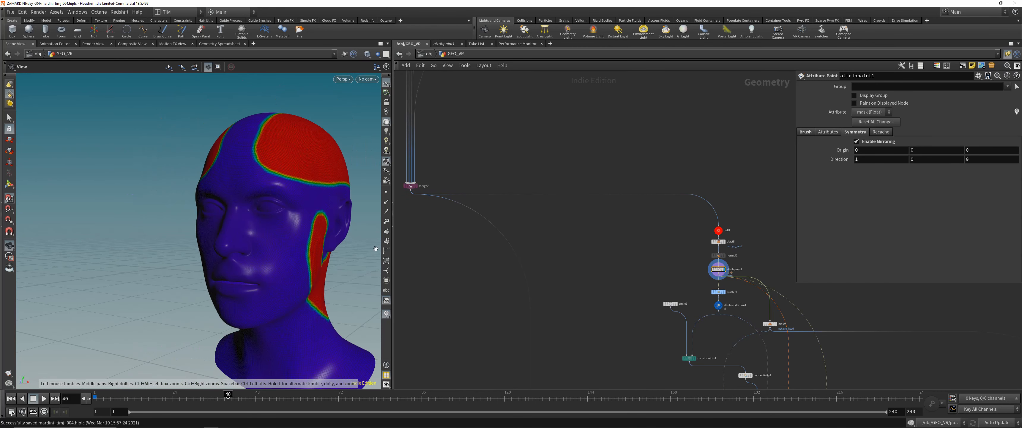
# - Display the scattered points at scatter1 and examine them together with the node's density attribute setting
pyautogui.scroll(2, 695, 267)
pyautogui.moveTo(689, 253); pyautogui.dragTo(557, 199, button='middle')
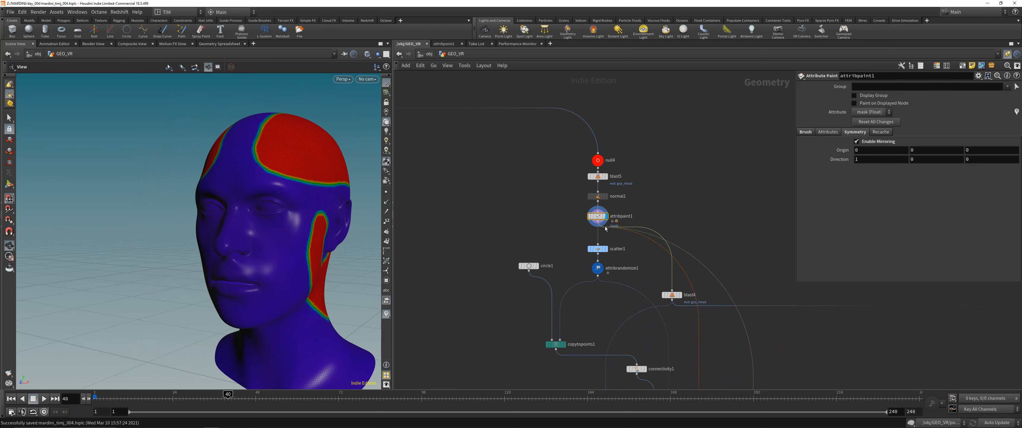
pyautogui.click(598, 250)
pyautogui.click(605, 249)
pyautogui.moveTo(601, 249); pyautogui.dragTo(597, 246)
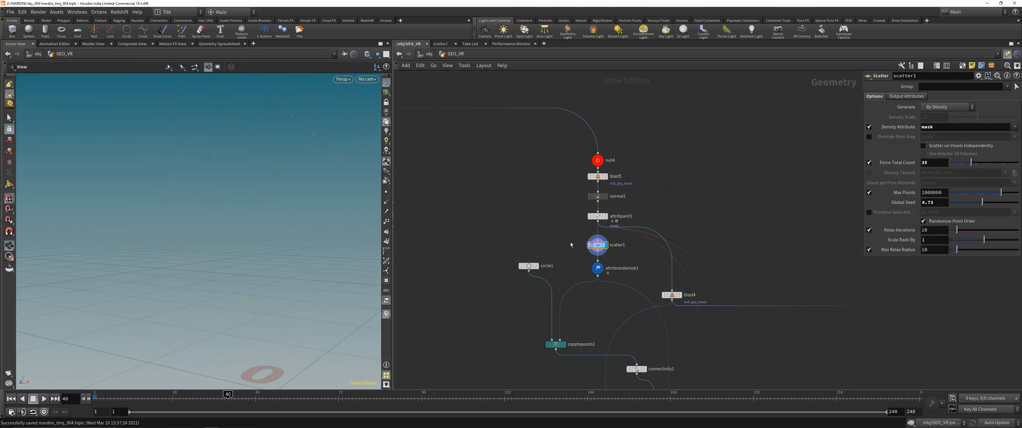
pyautogui.moveTo(217, 187); pyautogui.dragTo(196, 185)
pyautogui.moveTo(196, 184); pyautogui.dragTo(173, 184, button='right')
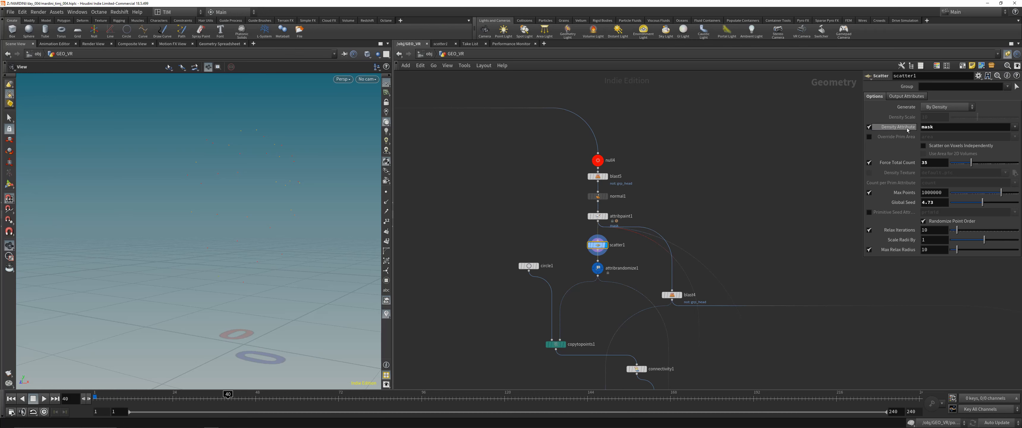
pyautogui.moveTo(907, 130)
# - Add a Grid node in the empty area beside the head branch, display it and frame it in the viewport
pyautogui.moveTo(746, 138); pyautogui.dragTo(593, 202, button='middle')
pyautogui.press('Tab')
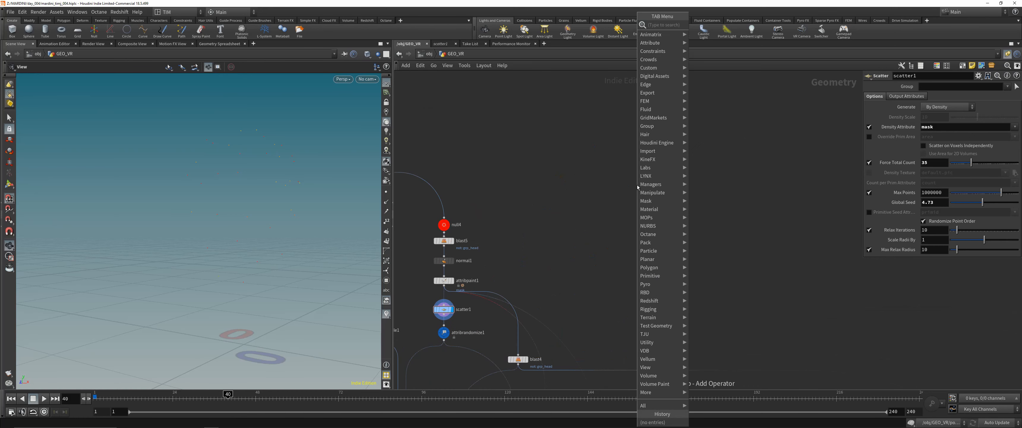
pyautogui.write('gr')
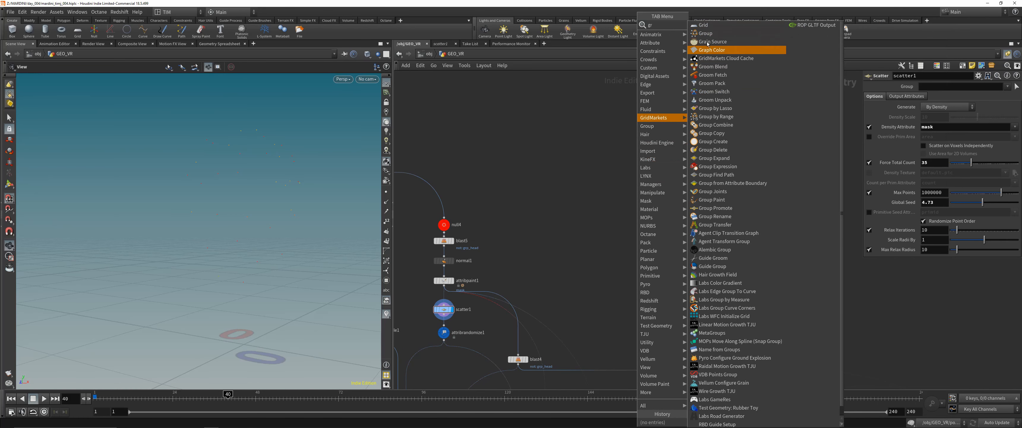
pyautogui.click(704, 26)
pyautogui.click(676, 131)
pyautogui.click(685, 131)
pyautogui.hotkey('space', 'h')
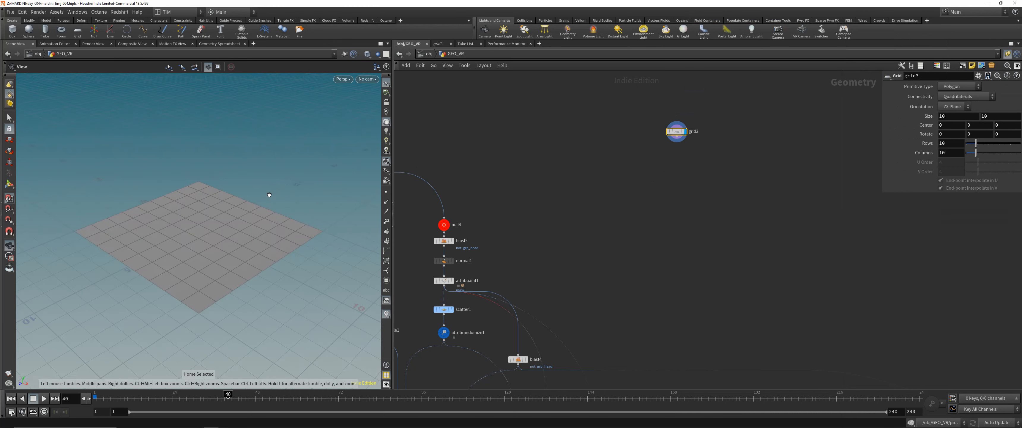
# - Link grid3's Columns to its Rows with a relative channel reference so that both counts match
pyautogui.moveTo(268, 194); pyautogui.dragTo(273, 222)
pyautogui.rightClick(928, 143)
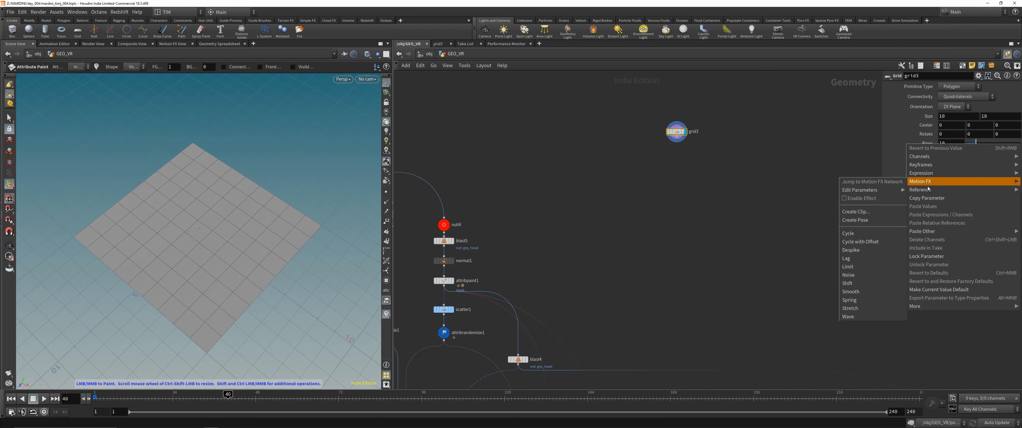
pyautogui.click(927, 197)
pyautogui.rightClick(924, 155)
pyautogui.click(945, 233)
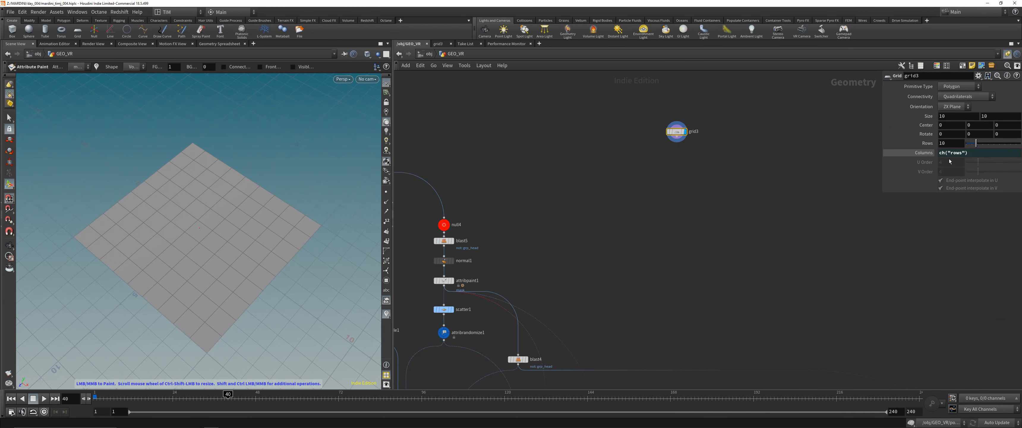
# - Set grid3's Rows to 150 for a much denser mesh
pyautogui.doubleClick(946, 144)
pyautogui.write('50')
pyautogui.press('Return')
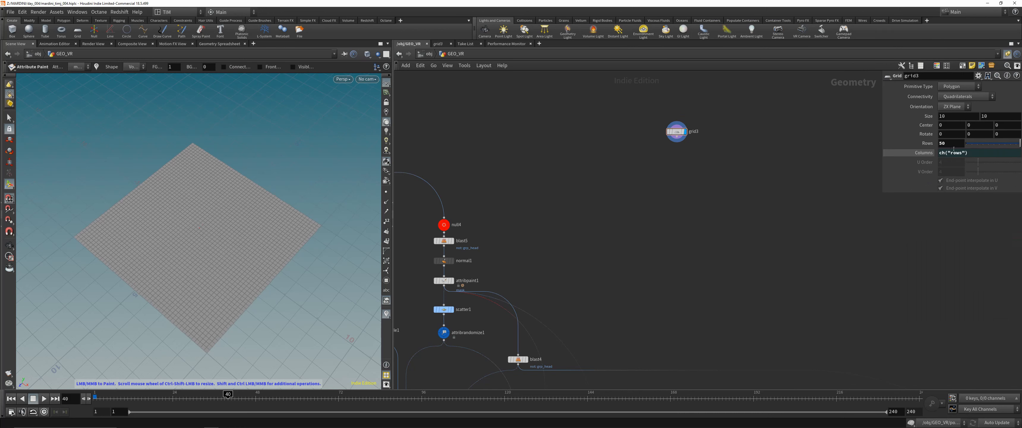
pyautogui.doubleClick(955, 145)
pyautogui.write('150')
pyautogui.press('Return')
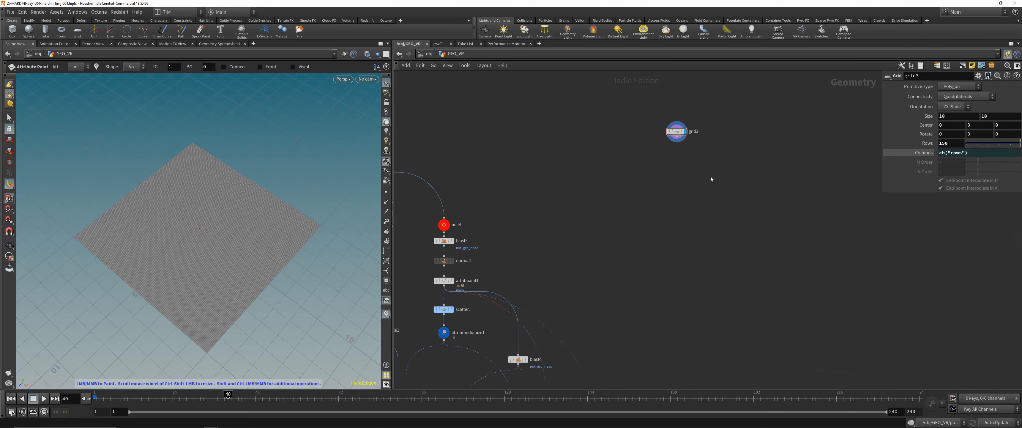
# - Add an Attribute Paint node for the mask attribute below grid3 and display it
pyautogui.scroll(1, 625, 190)
pyautogui.press('Tab')
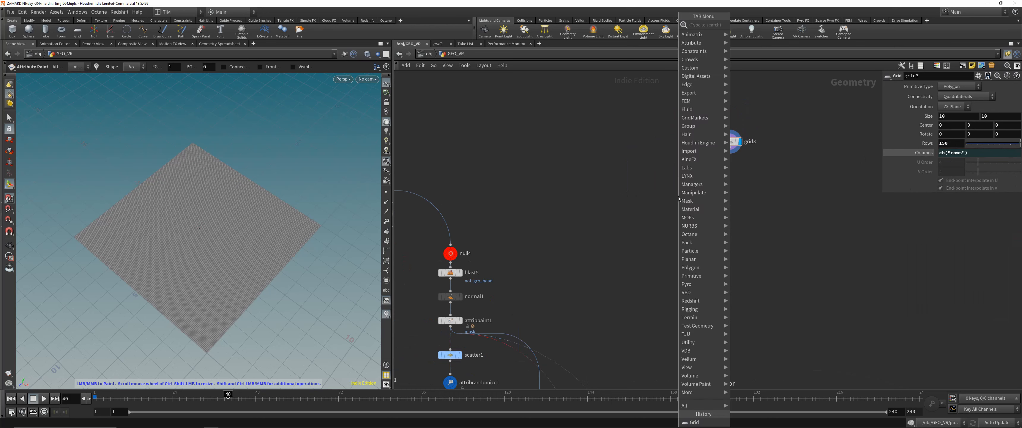
pyautogui.write('pai')
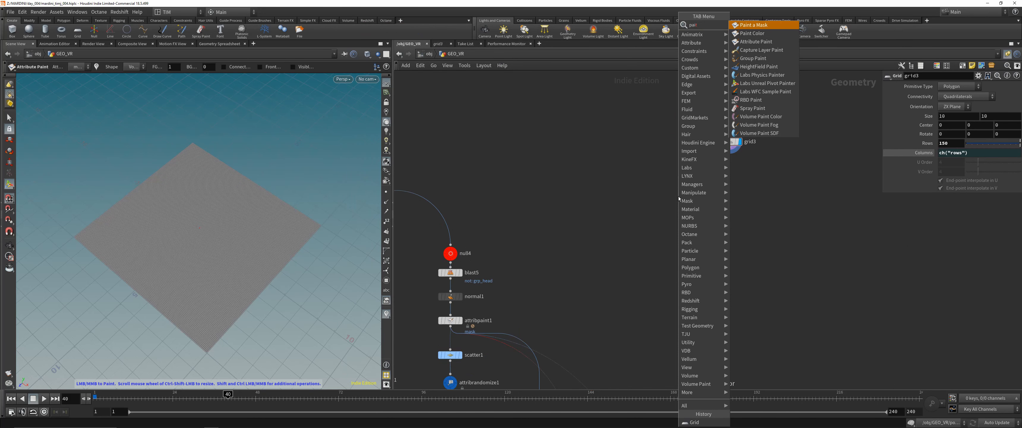
pyautogui.press('Down')
pyautogui.press('Down')
pyautogui.press('Return')
pyautogui.click(678, 197)
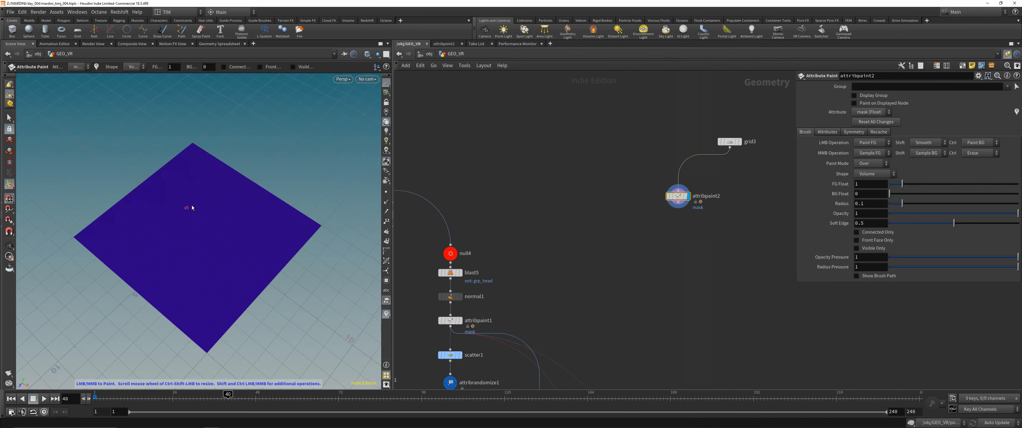
# - Enlarge the paint brush radius to about 0.44 and show the whole grid in the top view
pyautogui.scroll(10, 191, 208)
pyautogui.keyDown('alt'); pyautogui.moveTo(251, 230); pyautogui.dragTo(236, 233); pyautogui.keyUp('alt')
pyautogui.keyDown('alt'); pyautogui.scroll(2, 237, 230); pyautogui.keyUp('alt')
pyautogui.hotkey('space', '2')
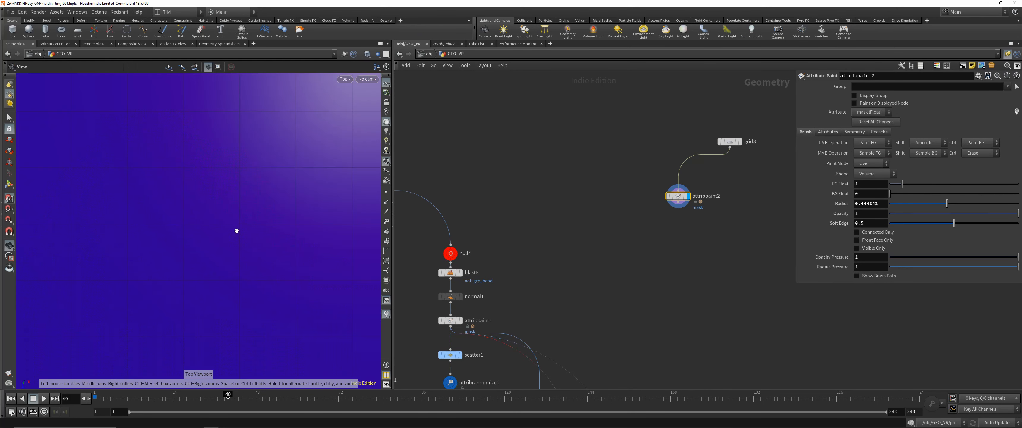
pyautogui.keyDown('alt'); pyautogui.scroll(-10, 236, 231); pyautogui.keyUp('alt')
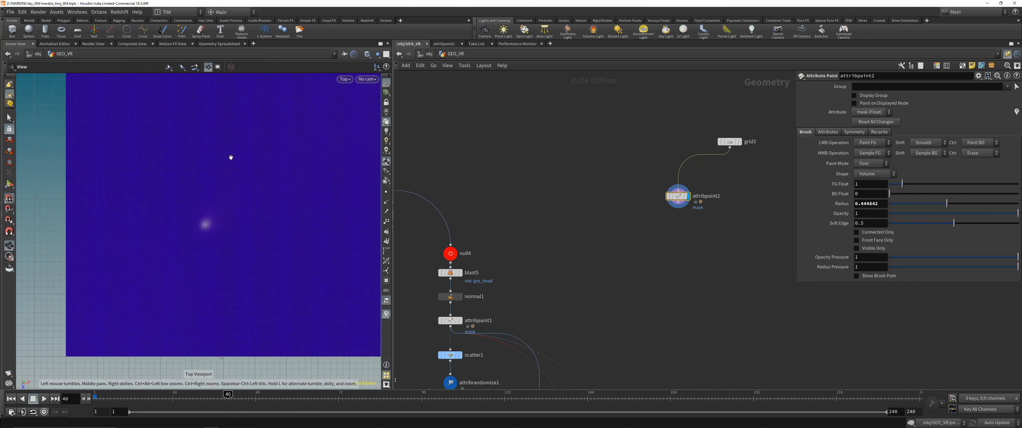
pyautogui.keyDown('alt'); pyautogui.scroll(-2, 205, 176); pyautogui.keyUp('alt')
pyautogui.keyDown('alt'); pyautogui.moveTo(230, 157); pyautogui.dragTo(192, 201, button='middle'); pyautogui.keyUp('alt')
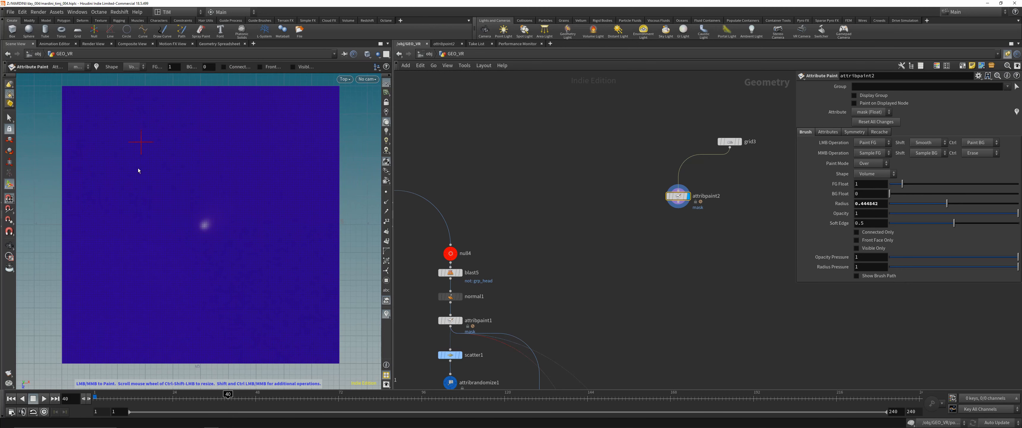
# - Paint a large letter H into the mask on the upper part of the grid
pyautogui.moveTo(141, 140); pyautogui.dragTo(136, 281)
pyautogui.moveTo(241, 139); pyautogui.dragTo(237, 260)
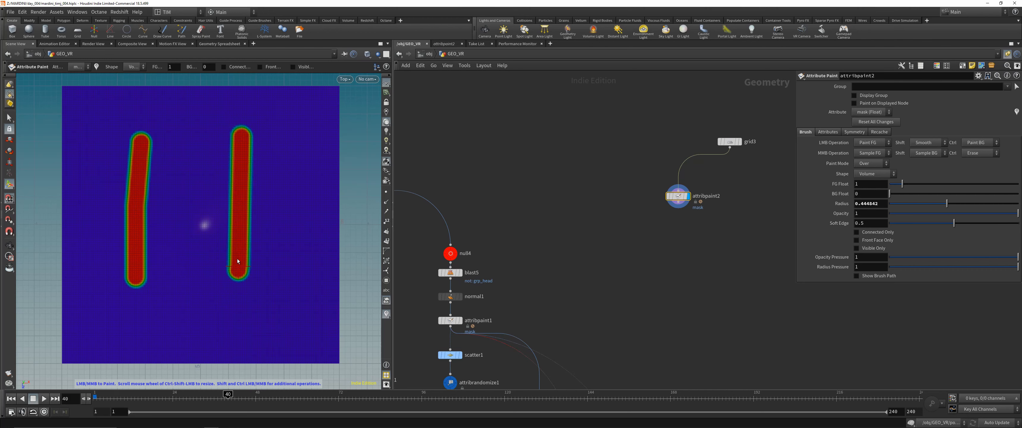
pyautogui.moveTo(137, 210); pyautogui.dragTo(245, 201)
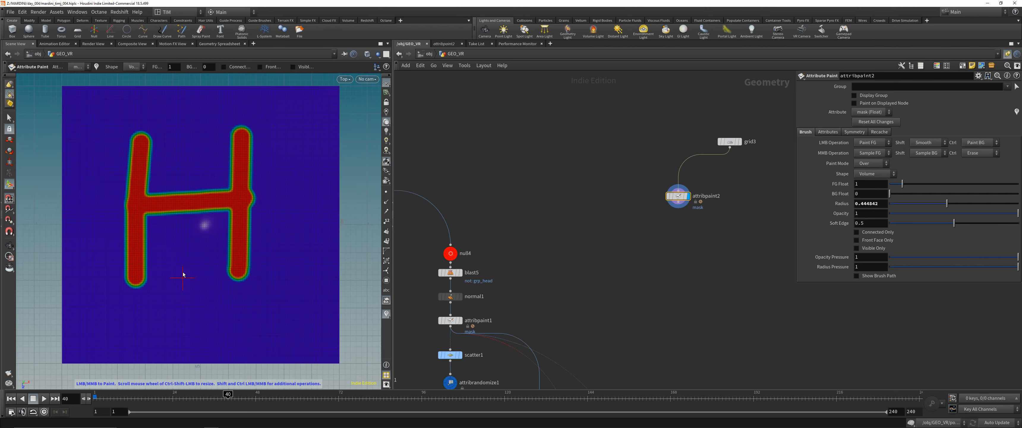
# - Paint a smiley face into the mask at the grid's lower right corner with a brush radius of about 0.24
pyautogui.moveTo(294, 280)
pyautogui.mouseDown()
pyautogui.moveTo(264, 311)
pyautogui.moveTo(305, 307)
pyautogui.moveTo(232, 301)
pyautogui.moveTo(291, 351)
pyautogui.moveTo(329, 302)
pyautogui.moveTo(266, 312)
pyautogui.moveTo(307, 326)
pyautogui.mouseUp()
pyautogui.hotkey('ctrl', 'z')
pyautogui.click(295, 305)
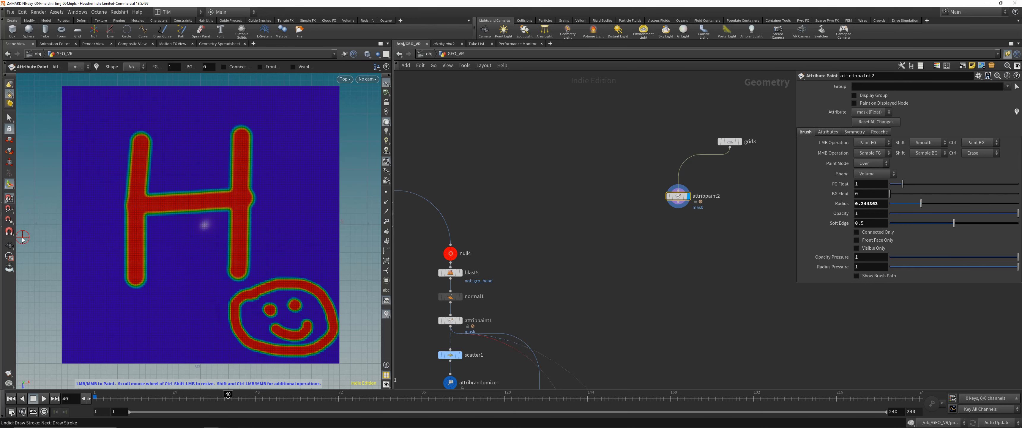
pyautogui.press('Escape')
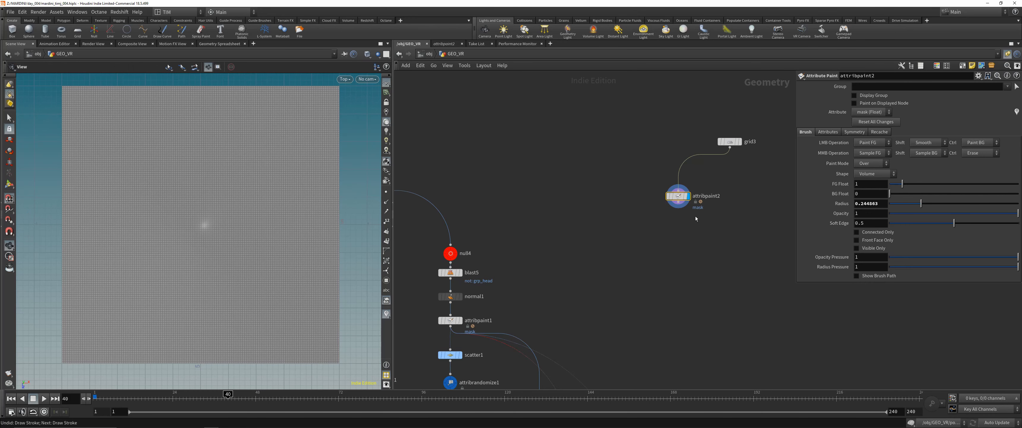
# - Add a Scatter node below attribpaint2
pyautogui.moveTo(689, 230); pyautogui.dragTo(613, 227, button='middle')
pyautogui.press('Tab')
pyautogui.write('sca')
pyautogui.press('Return')
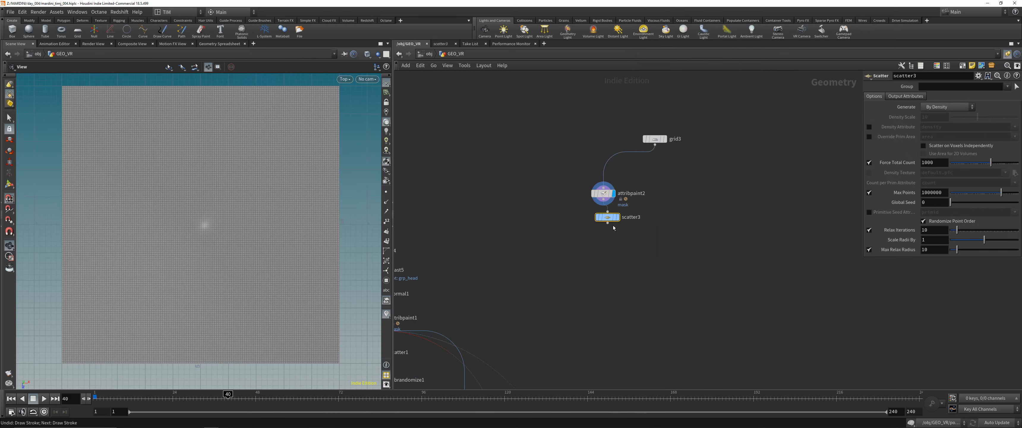
# - Display scatter3, enable its Density Attribute and choose mask as the attribute
pyautogui.click(869, 126)
pyautogui.doubleClick(955, 127)
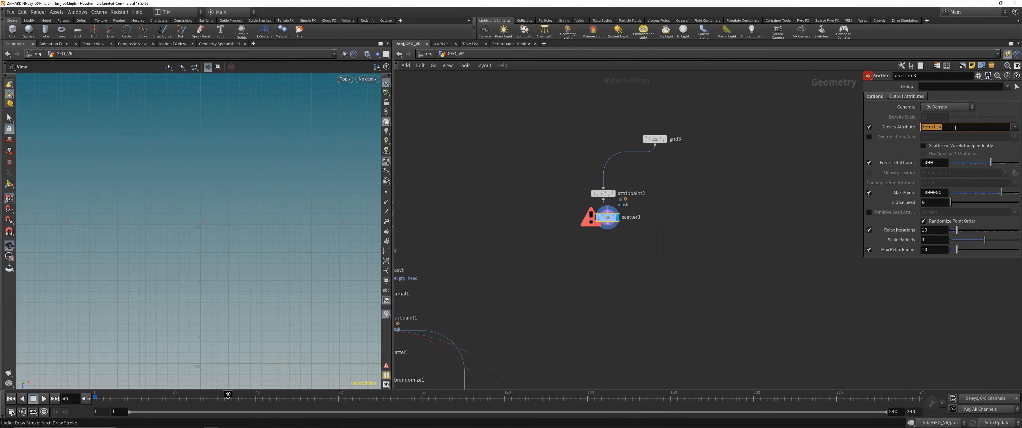
pyautogui.press('BackSpace')
pyautogui.press('Return')
pyautogui.click(1015, 127)
pyautogui.click(1011, 144)
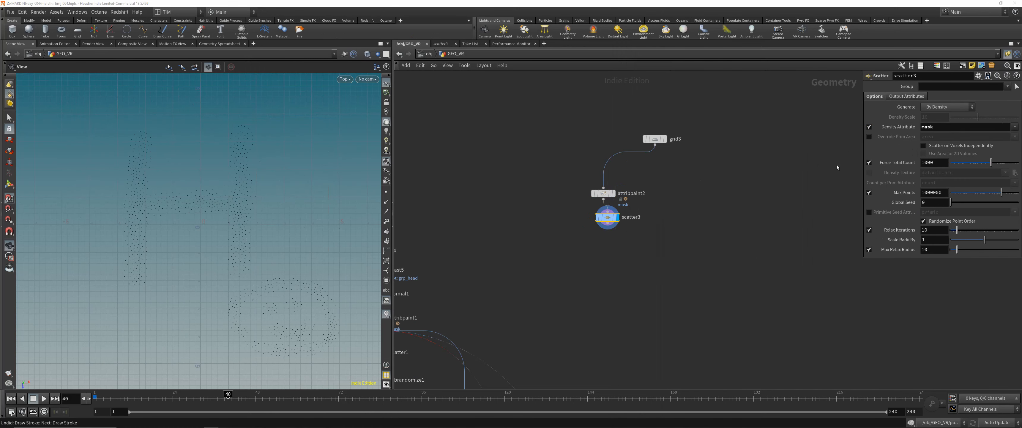
# - Raise scatter3's Force Total Count to 16387
pyautogui.moveTo(529, 232); pyautogui.dragTo(639, 187)
pyautogui.click(606, 217)
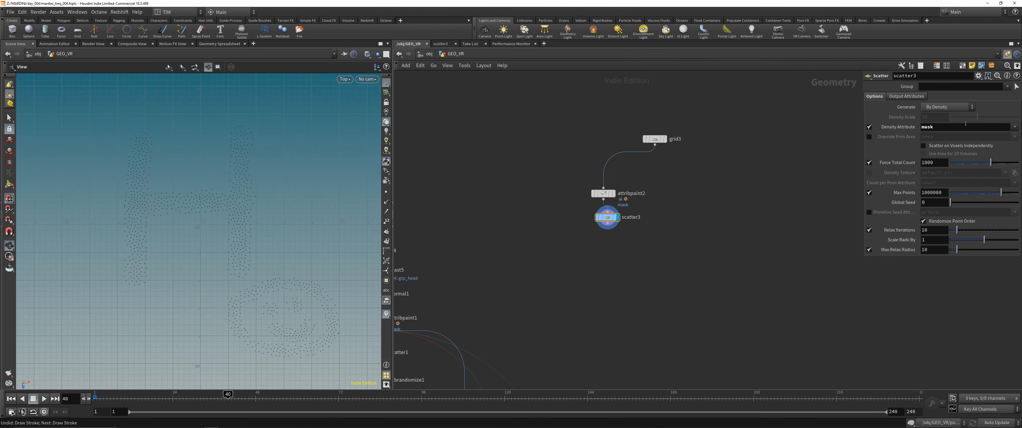
pyautogui.moveTo(1005, 164); pyautogui.dragTo(1007, 163)
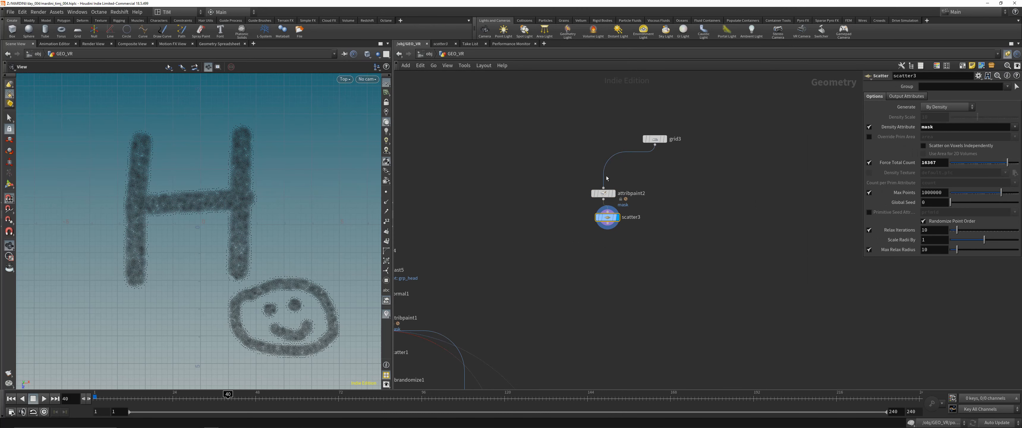
# - View the scattered drawing in perspective and save the scene
pyautogui.moveTo(194, 205); pyautogui.dragTo(162, 203)
pyautogui.hotkey('space', 'g')
pyautogui.hotkey('ctrl', 's')
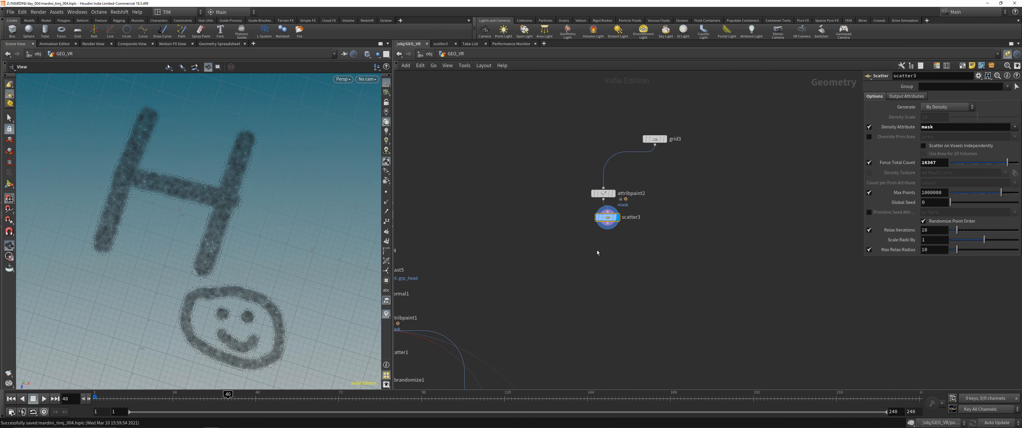
# - Lay out the grid3, attribpaint2 and scatter3 nodes in a tidy vertical column
pyautogui.moveTo(539, 253); pyautogui.dragTo(674, 126)
pyautogui.press('l')
pyautogui.click(548, 235)
pyautogui.scroll(-1, 549, 235)
pyautogui.scroll(-2, 548, 235)
pyautogui.moveTo(515, 258); pyautogui.dragTo(586, 202, button='middle')
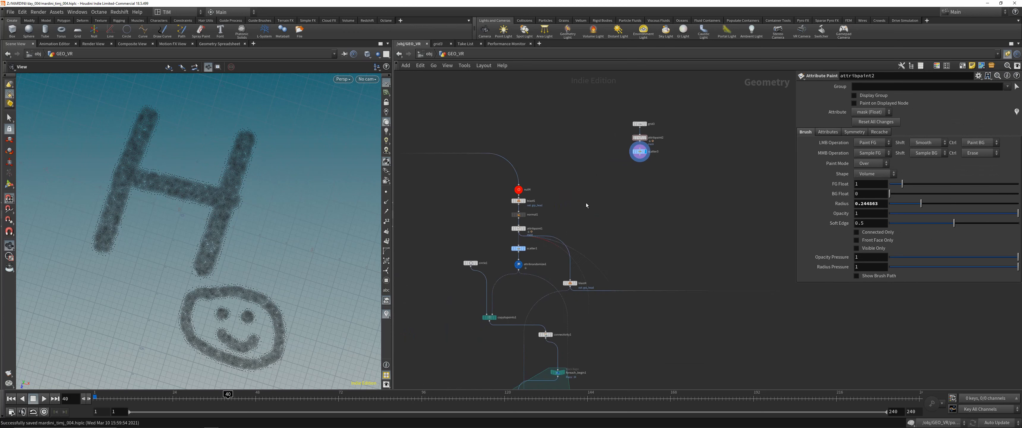
pyautogui.scroll(1, 587, 203)
pyautogui.scroll(3, 628, 133)
pyautogui.scroll(-4, 620, 129)
pyautogui.scroll(2, 611, 147)
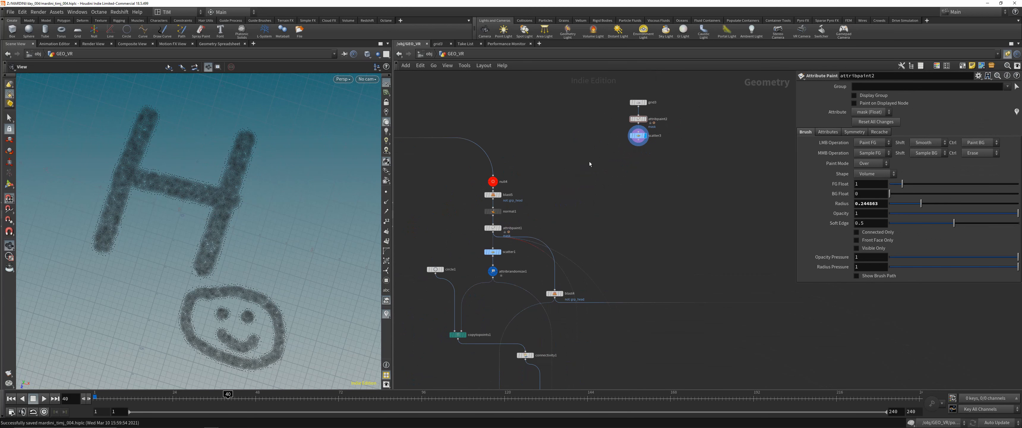
pyautogui.moveTo(591, 162); pyautogui.dragTo(602, 151, button='middle')
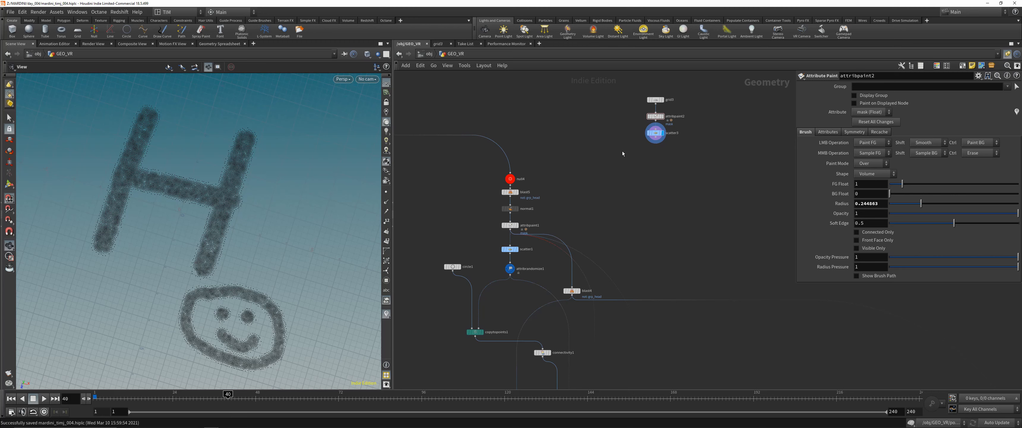
# - Compare the settings of scatter3 and scatter1, and display the scatter1 points on the head branch
pyautogui.click(655, 133)
pyautogui.scroll(1, 526, 195)
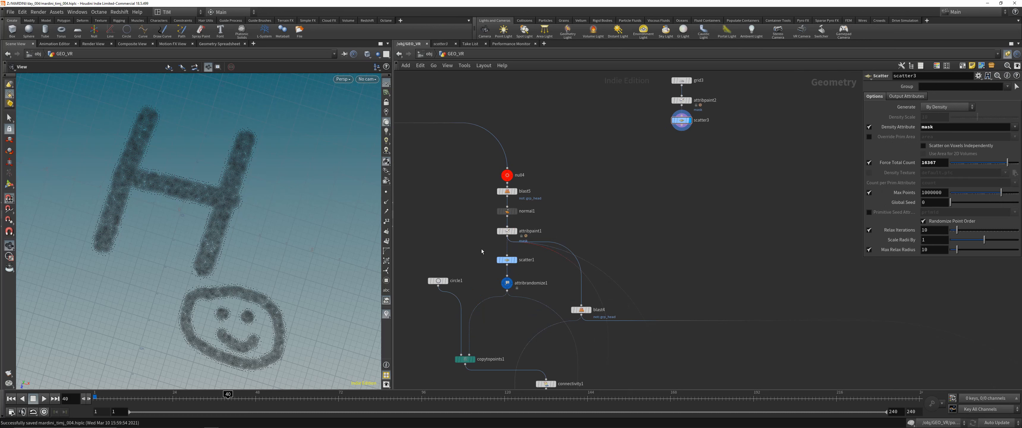
pyautogui.click(507, 260)
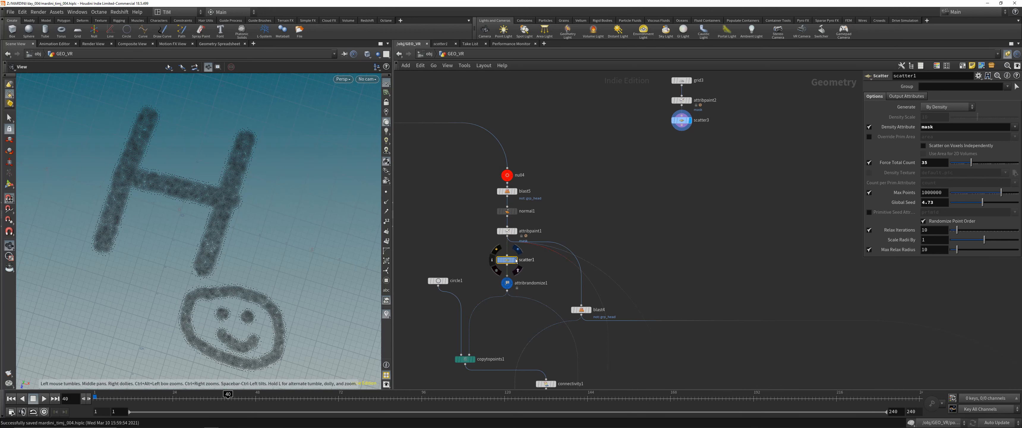
pyautogui.click(511, 261)
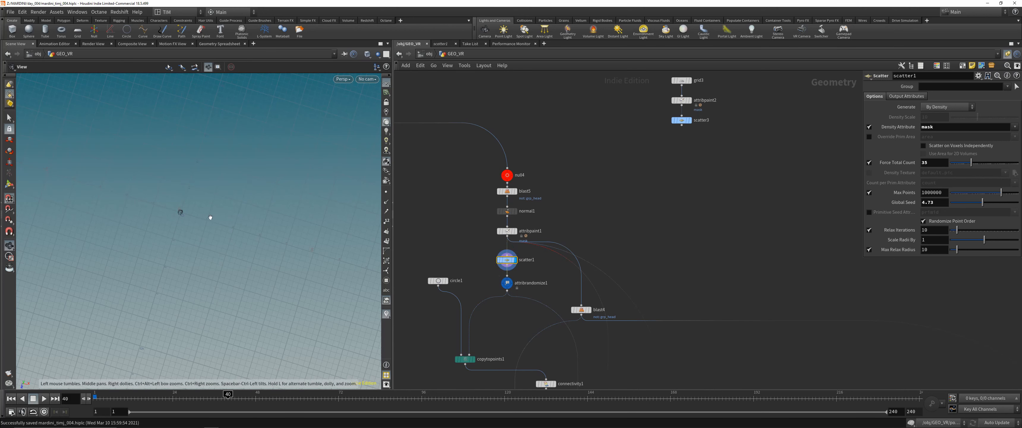
# - Display merge2 and examine the complete head with the VR headset in the viewport
pyautogui.scroll(-5, 502, 213)
pyautogui.moveTo(502, 213); pyautogui.dragTo(614, 257, button='middle')
pyautogui.moveTo(489, 173); pyautogui.dragTo(556, 145, button='middle')
pyautogui.scroll(3, 552, 212)
pyautogui.click(475, 169)
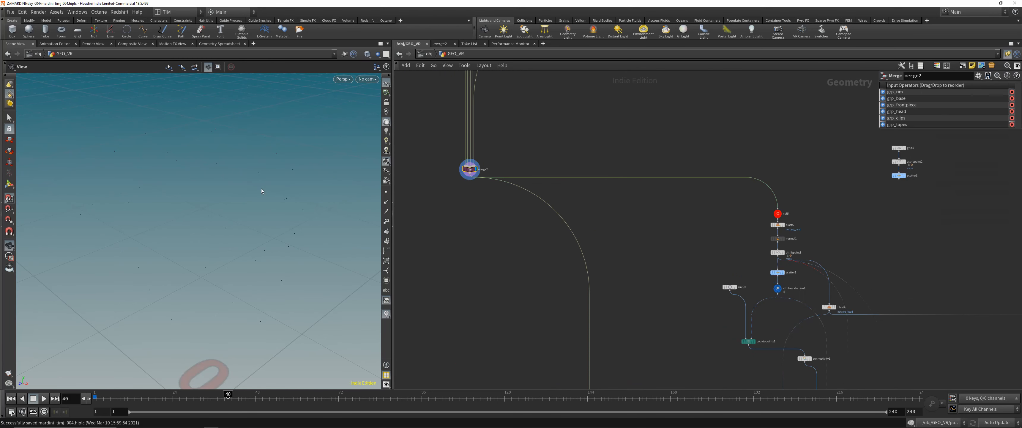
pyautogui.scroll(-3, 249, 189)
pyautogui.moveTo(218, 200); pyautogui.dragTo(254, 235)
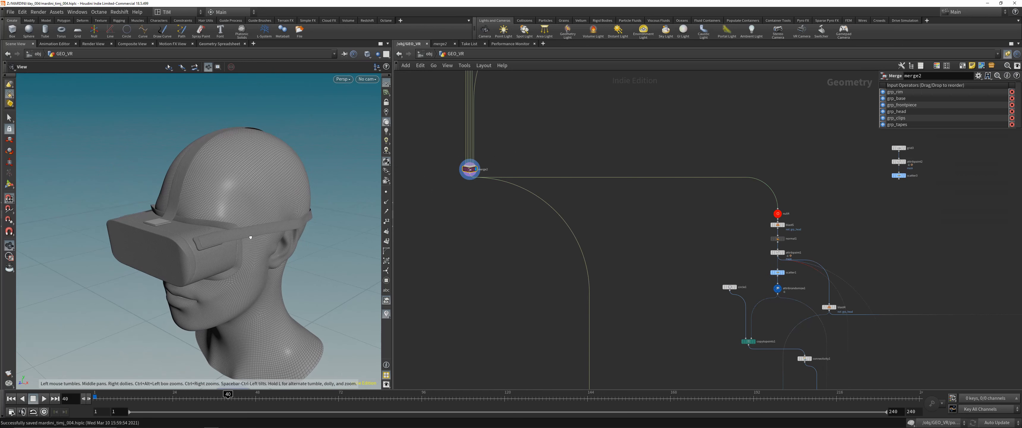
pyautogui.scroll(2, 480, 185)
pyautogui.scroll(-2, 465, 180)
# - Duplicate blast5 beside the head branch and turn off Delete Non Selected on the copy to remove grp_head
pyautogui.moveTo(706, 220); pyautogui.dragTo(504, 181, button='middle')
pyautogui.scroll(3, 634, 192)
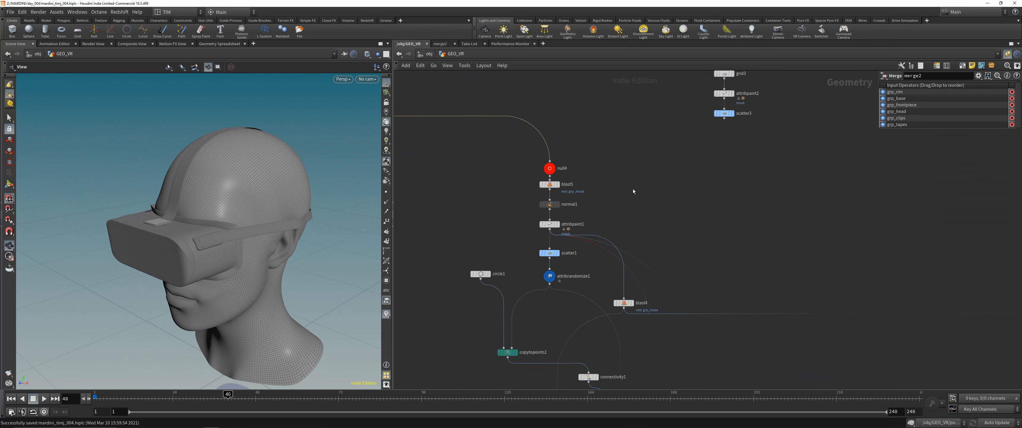
pyautogui.click(543, 183)
pyautogui.moveTo(627, 177); pyautogui.dragTo(536, 187, button='middle')
pyautogui.keyDown('alt'); pyautogui.moveTo(443, 195); pyautogui.dragTo(617, 194); pyautogui.keyUp('alt')
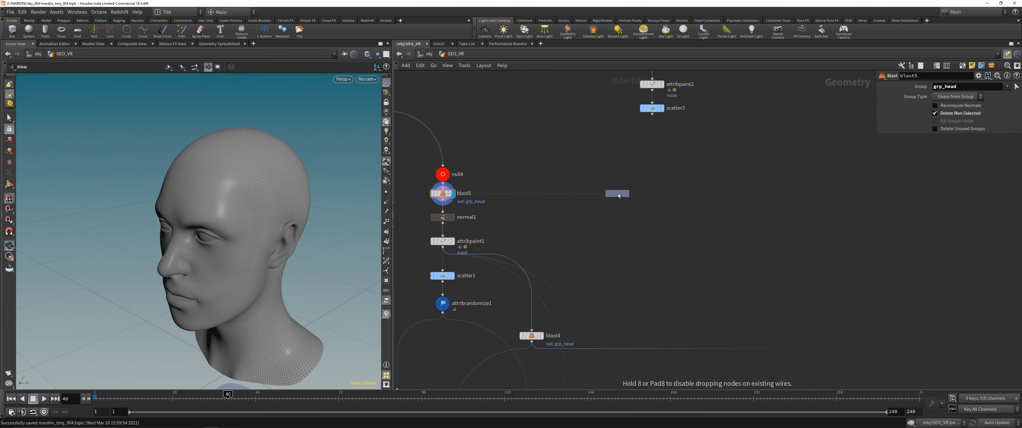
pyautogui.click(946, 115)
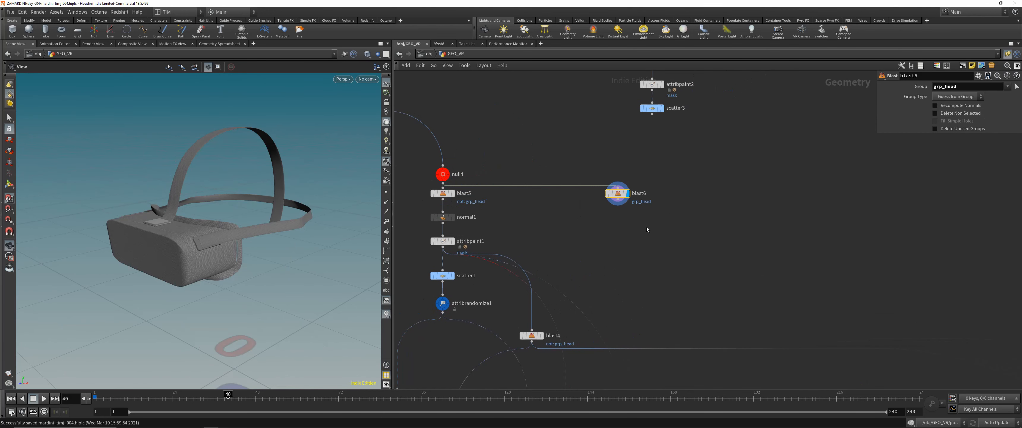
pyautogui.moveTo(607, 212); pyautogui.dragTo(617, 208, button='middle')
pyautogui.click(626, 202)
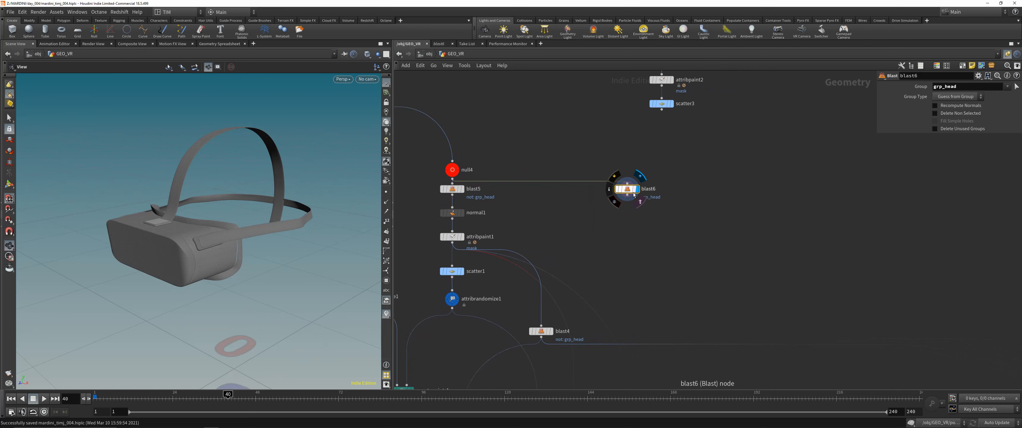
pyautogui.press('Tab')
pyautogui.write('g')
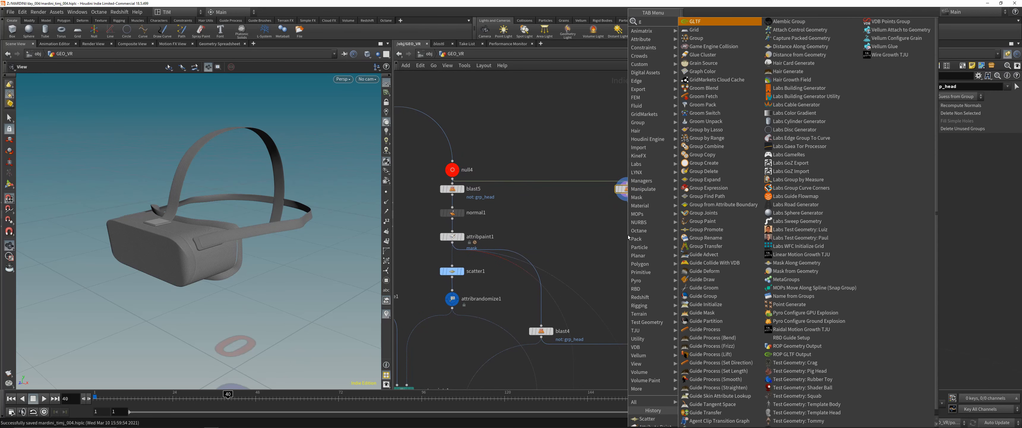
pyautogui.write('e')
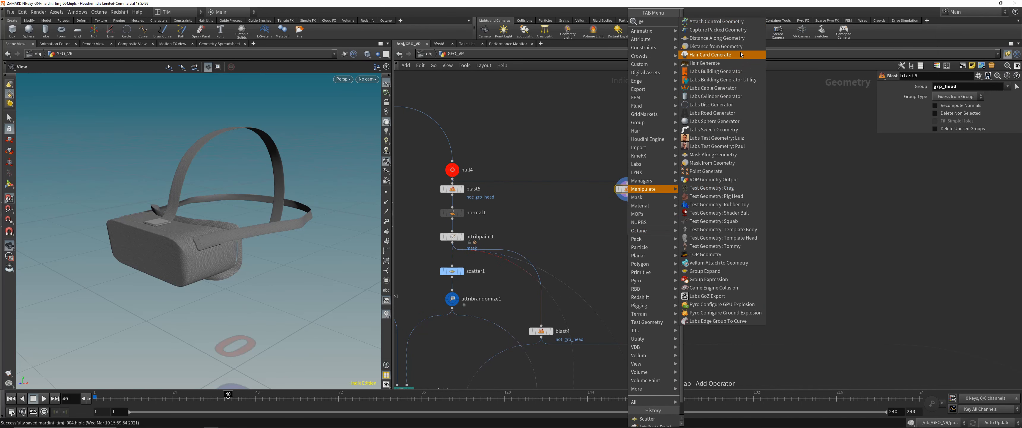
pyautogui.press('Escape')
# - Add a Mask from Geometry node below blast6 with blast6 as its input
pyautogui.press('Tab')
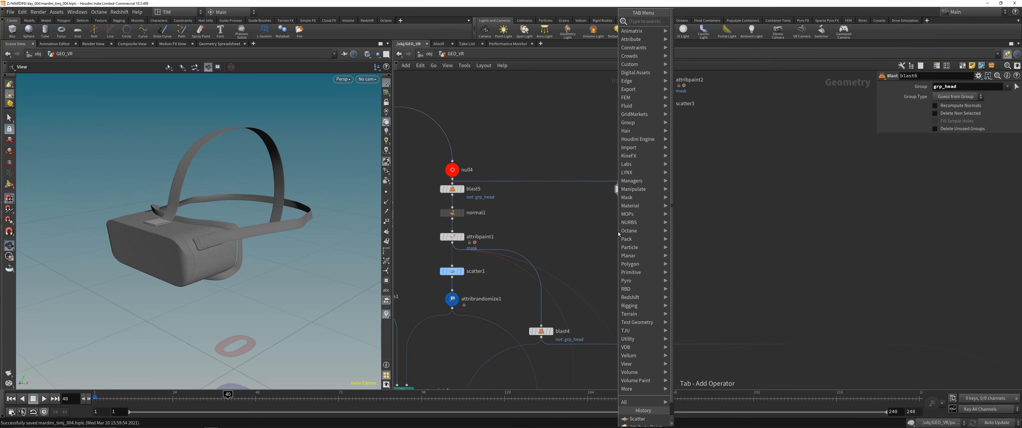
pyautogui.write('mask')
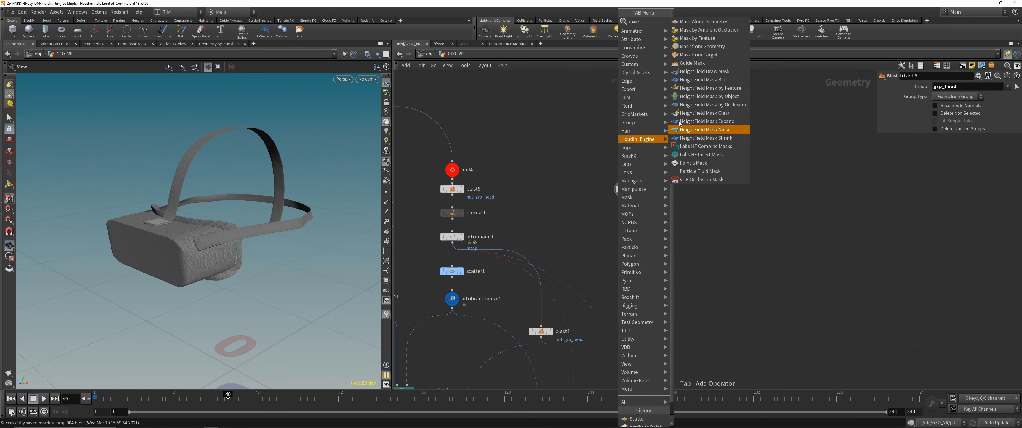
pyautogui.click(700, 46)
pyautogui.click(631, 233)
pyautogui.moveTo(619, 232); pyautogui.dragTo(620, 248)
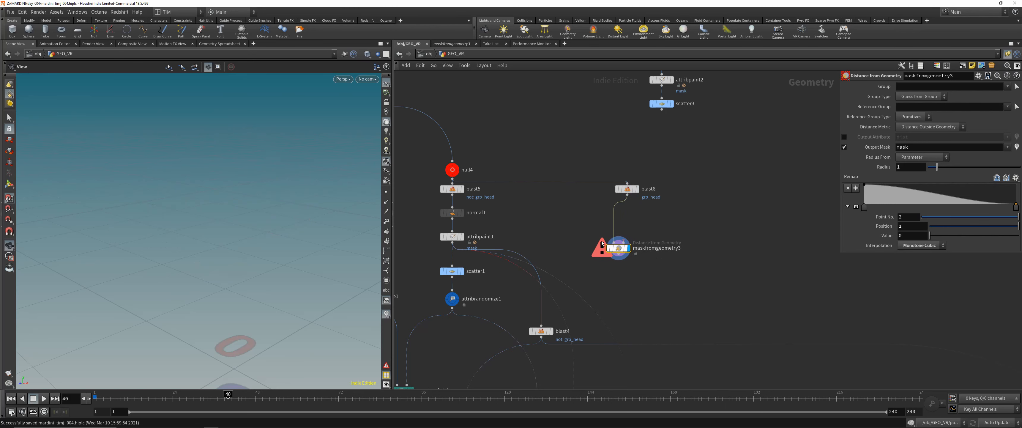
# - Wire blast5 into maskfromgeometry3, swap the node's inputs so the head comes first, and visualize the output mask
pyautogui.click(452, 195)
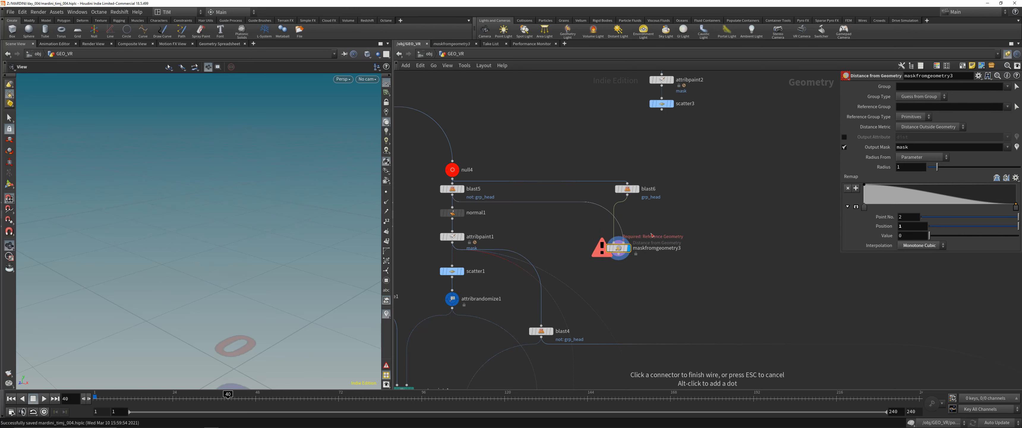
pyautogui.click(588, 267)
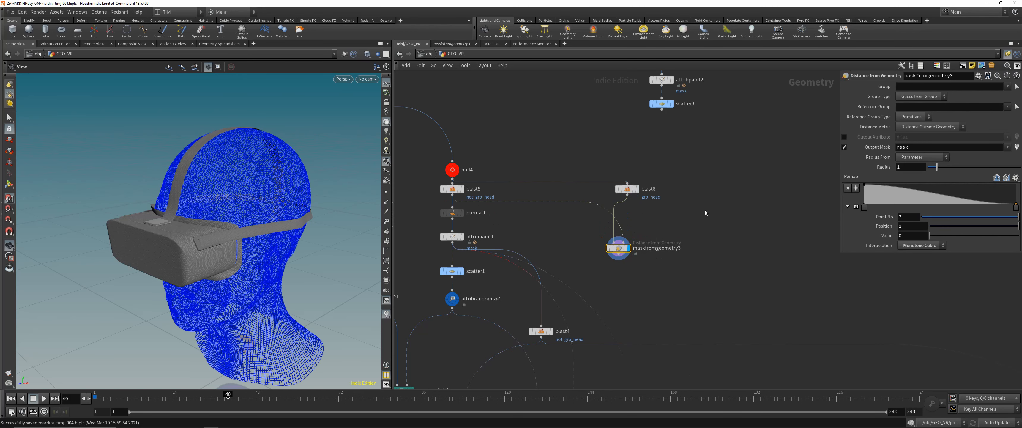
pyautogui.hotkey('shift', 'r')
pyautogui.click(1016, 148)
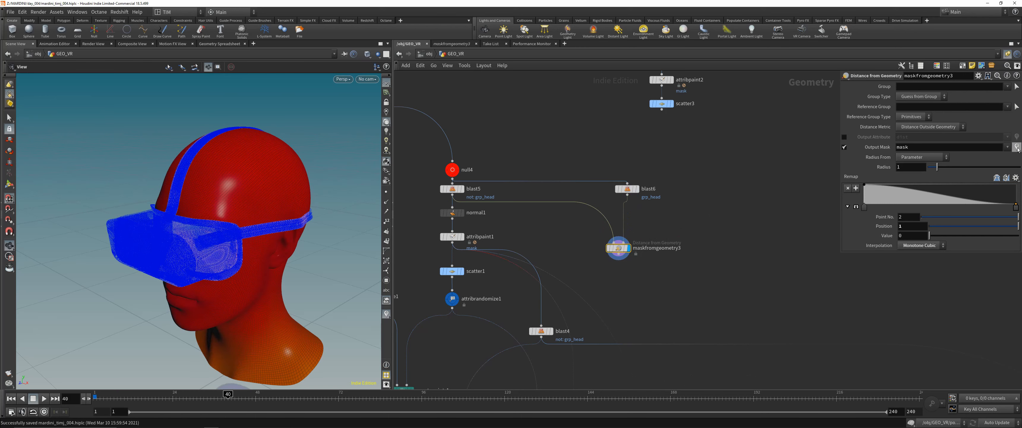
# - Set the radius of maskfromgeometry3 to 0.03 and reverse its remap ramp
pyautogui.moveTo(937, 167); pyautogui.dragTo(927, 170)
pyautogui.click(994, 178)
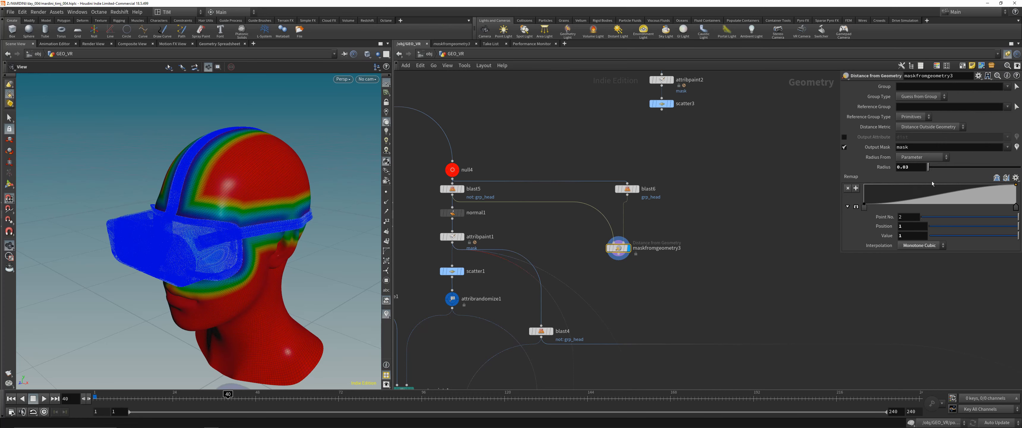
# - Set the mask radius to 0.05 and tighten the remap ramp by moving both end points inward, the second to position 0.440313
pyautogui.moveTo(230, 198); pyautogui.dragTo(178, 160)
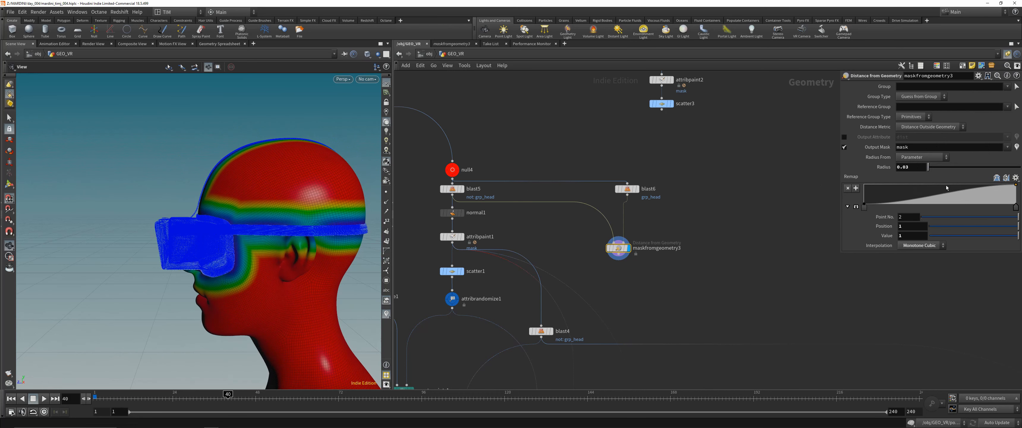
pyautogui.moveTo(914, 167); pyautogui.dragTo(921, 191, button='middle')
pyautogui.moveTo(866, 209); pyautogui.dragTo(899, 208)
pyautogui.moveTo(1015, 208); pyautogui.dragTo(930, 207)
# - Examine the distance mask around the headset and straps from the side and front of the head
pyautogui.moveTo(259, 193); pyautogui.dragTo(268, 270)
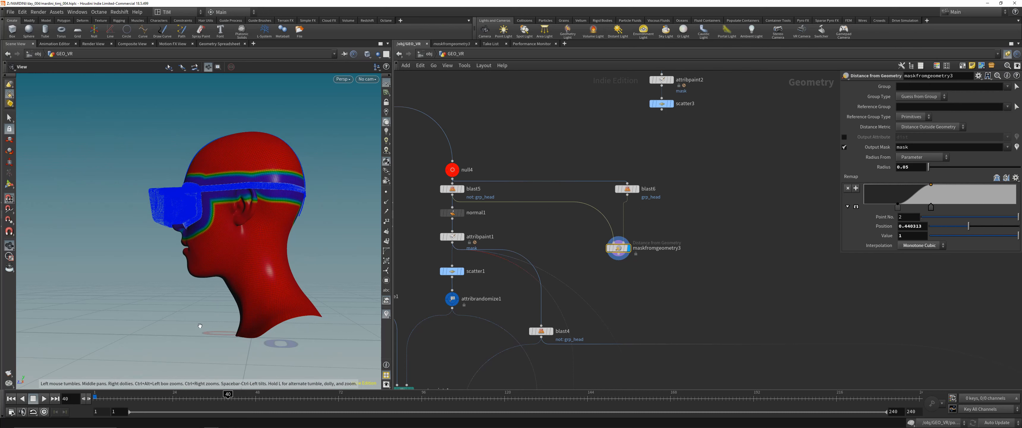
pyautogui.moveTo(200, 325); pyautogui.dragTo(187, 320)
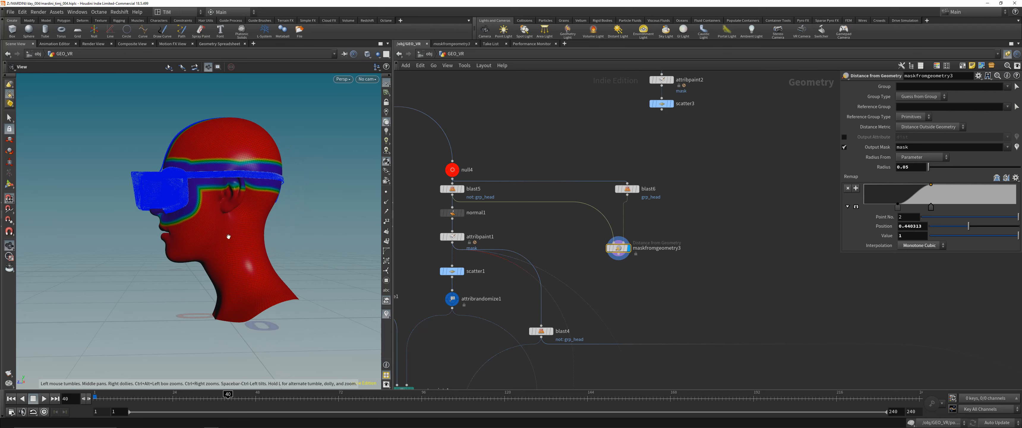
pyautogui.moveTo(280, 290); pyautogui.dragTo(153, 293)
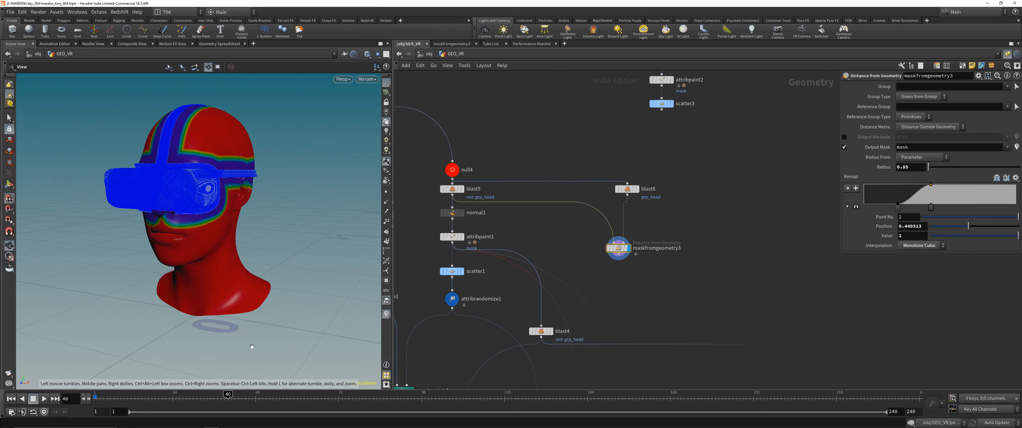
pyautogui.moveTo(236, 260); pyautogui.dragTo(219, 287, button='right')
pyautogui.moveTo(241, 275); pyautogui.dragTo(231, 228)
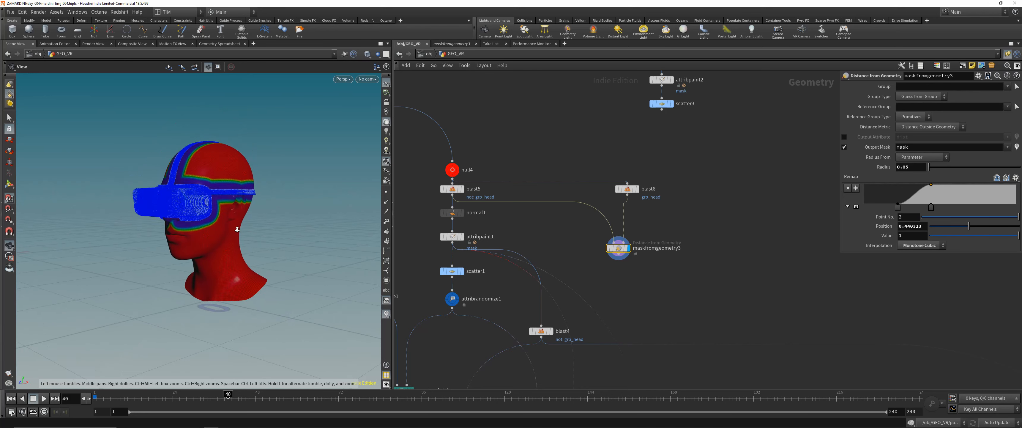
pyautogui.moveTo(231, 228); pyautogui.dragTo(247, 208, button='right')
pyautogui.moveTo(253, 216); pyautogui.dragTo(262, 243, button='middle')
# - Delete the blast6 and maskfromgeometry3 nodes from the network
pyautogui.moveTo(598, 197); pyautogui.dragTo(636, 243, button='middle')
pyautogui.moveTo(649, 324); pyautogui.dragTo(716, 230)
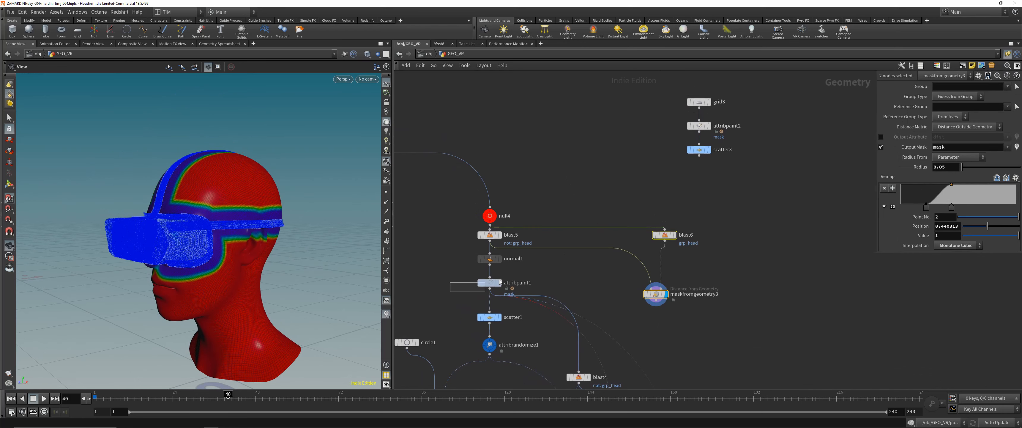
pyautogui.moveTo(499, 282); pyautogui.dragTo(510, 278)
pyautogui.moveTo(627, 311); pyautogui.dragTo(688, 230)
pyautogui.press('Delete')
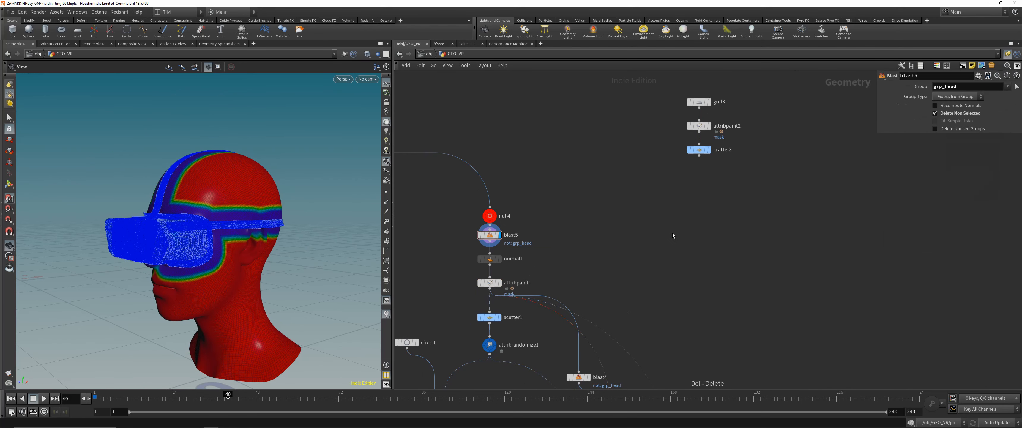
# - Display attribpaint1 and examine the painted mask on the head from several angles
pyautogui.moveTo(516, 281); pyautogui.dragTo(563, 213, button='middle')
pyautogui.click(537, 213)
pyautogui.click(547, 213)
pyautogui.moveTo(276, 211); pyautogui.dragTo(285, 217)
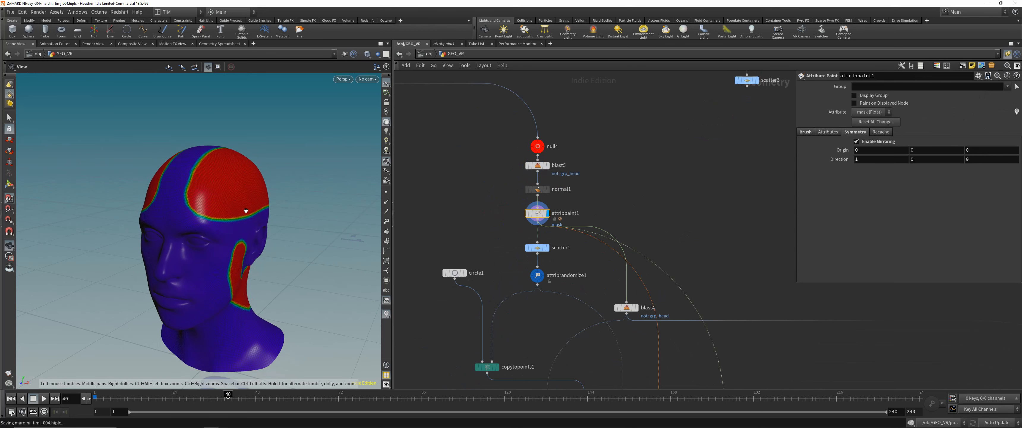
pyautogui.scroll(3, 246, 210)
pyautogui.scroll(-5, 247, 202)
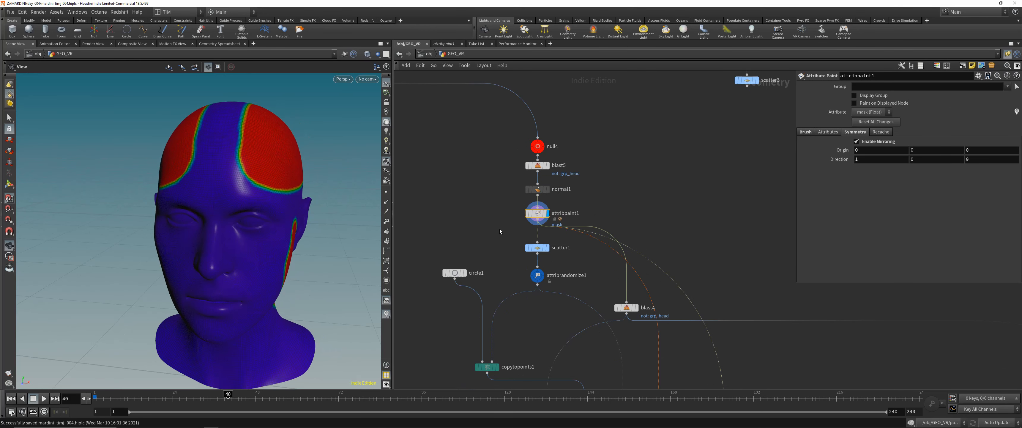
# - Display the scatter1 points and review the pscale randomization settings of attribrandomize1
pyautogui.click(537, 247)
pyautogui.click(548, 247)
pyautogui.moveTo(280, 201); pyautogui.dragTo(249, 194)
pyautogui.scroll(-3, 249, 194)
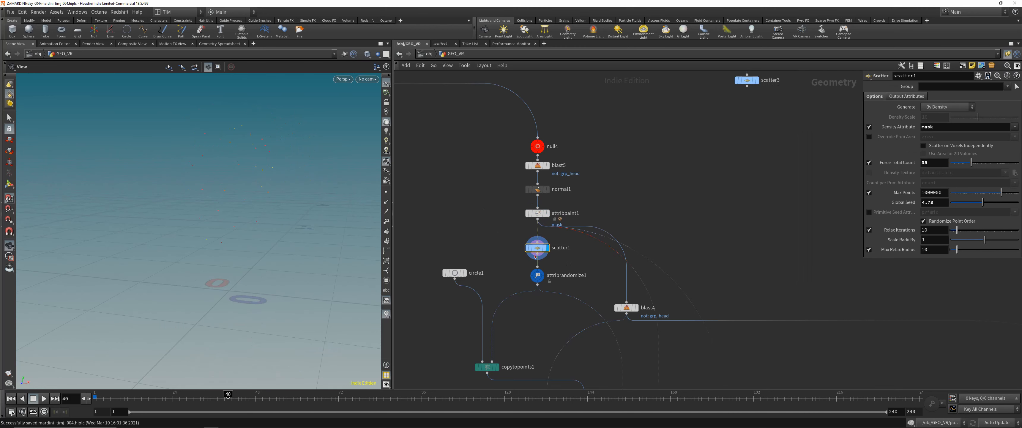
pyautogui.click(543, 272)
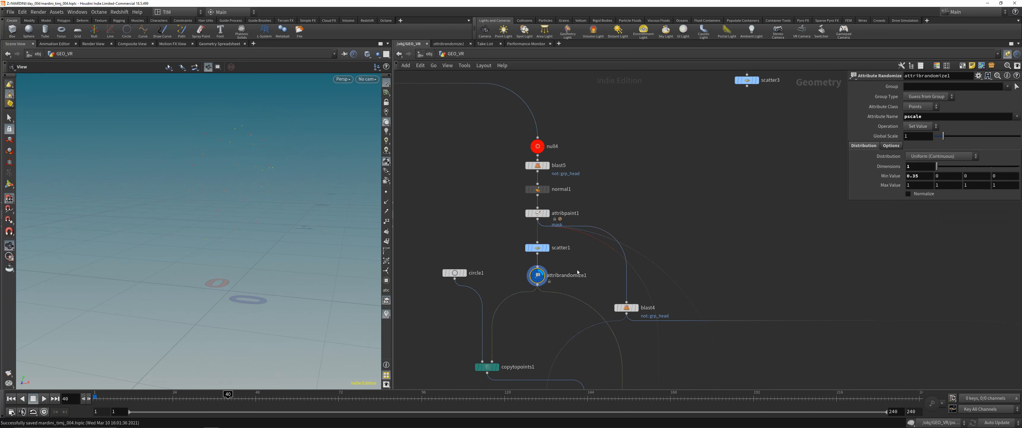
pyautogui.moveTo(544, 280)
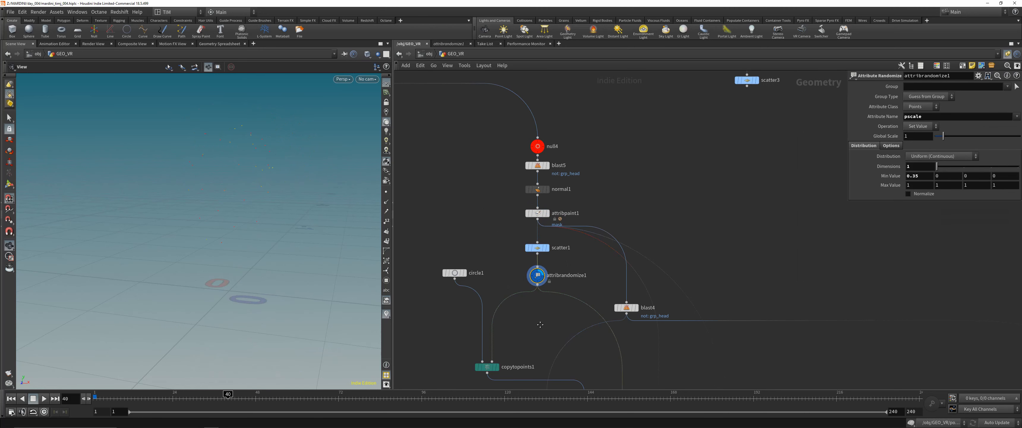
# - Display copytopoints1 and examine the circles copied onto the scattered points
pyautogui.moveTo(539, 325); pyautogui.dragTo(551, 242, button='middle')
pyautogui.moveTo(461, 303); pyautogui.dragTo(515, 261)
pyautogui.press('r')
pyautogui.moveTo(237, 164); pyautogui.dragTo(278, 75, button='right')
pyautogui.moveTo(277, 75); pyautogui.dragTo(303, 197)
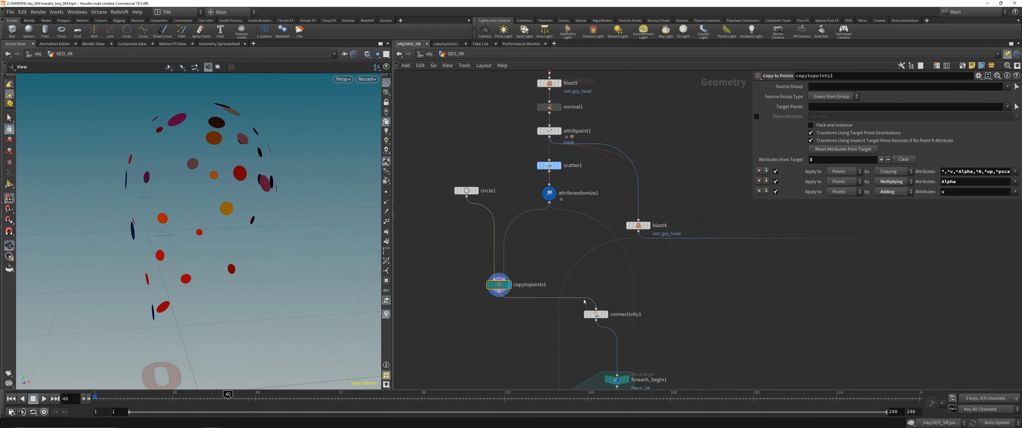
# - Select blast4 beside the scatter branch to show its grp_head settings
pyautogui.moveTo(610, 297); pyautogui.dragTo(574, 177, button='middle')
pyautogui.scroll(-3, 582, 244)
pyautogui.click(591, 137)
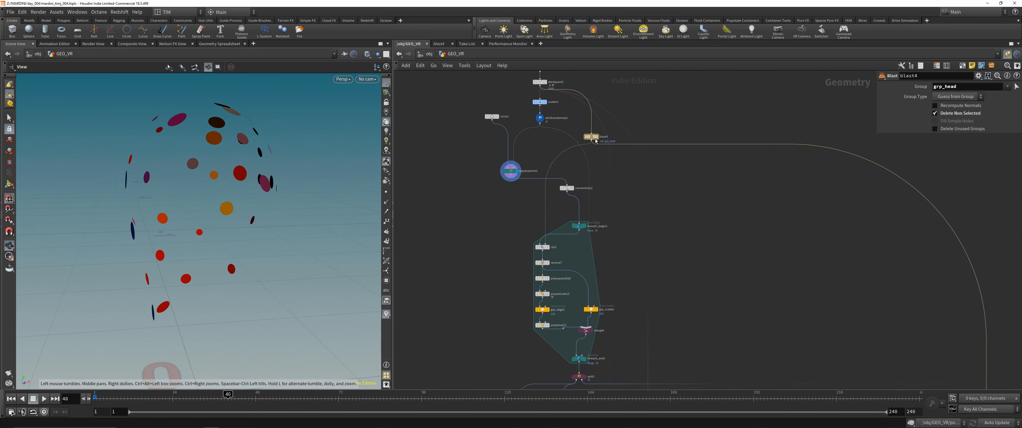
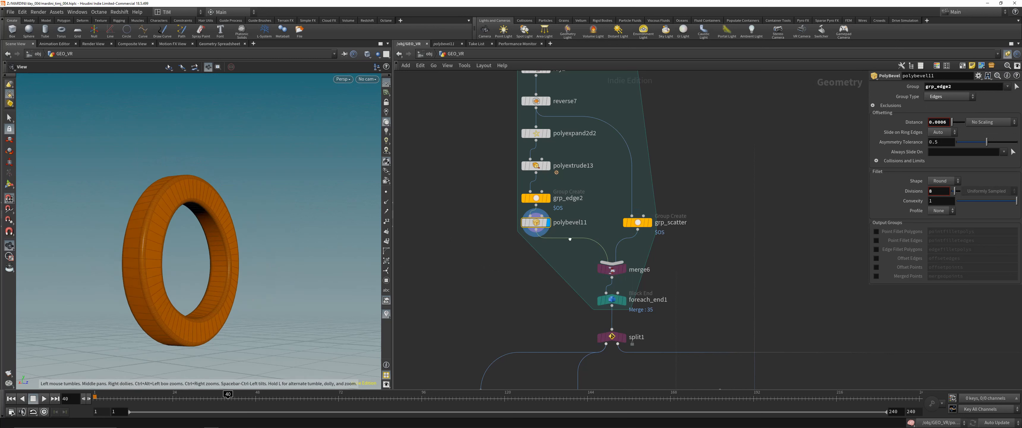
# - Select foreach_end1 below the polybevel branch, display split1 and examine the rings it outputs
pyautogui.click(614, 301)
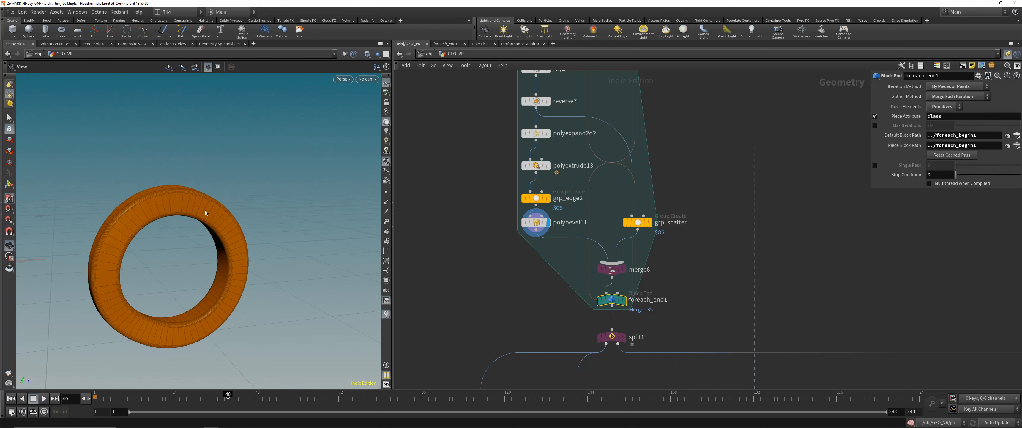
pyautogui.moveTo(259, 163); pyautogui.dragTo(221, 221)
pyautogui.moveTo(221, 221); pyautogui.dragTo(254, 236, button='right')
pyautogui.moveTo(625, 343); pyautogui.dragTo(597, 239, button='middle')
pyautogui.click(614, 234)
pyautogui.scroll(-3, 610, 264)
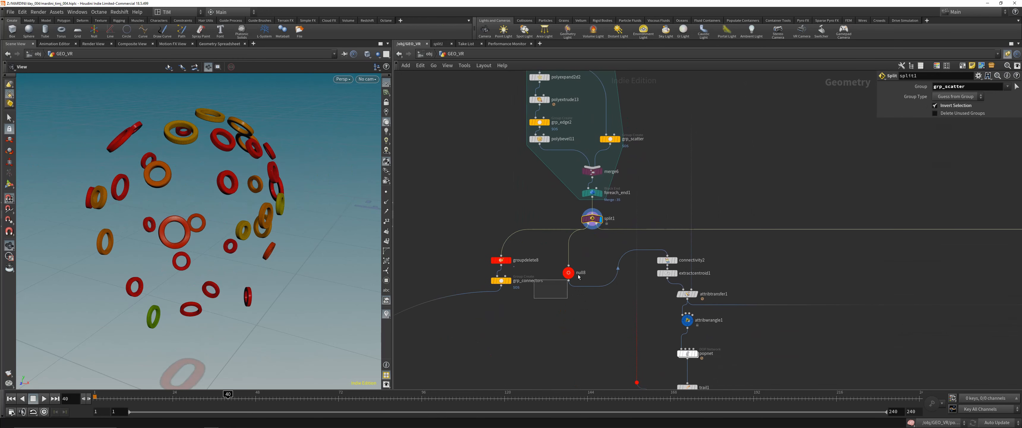
# - Compare the outputs of null8 and groupdelete8, and reposition null8 closer beneath split1
pyautogui.click(568, 272)
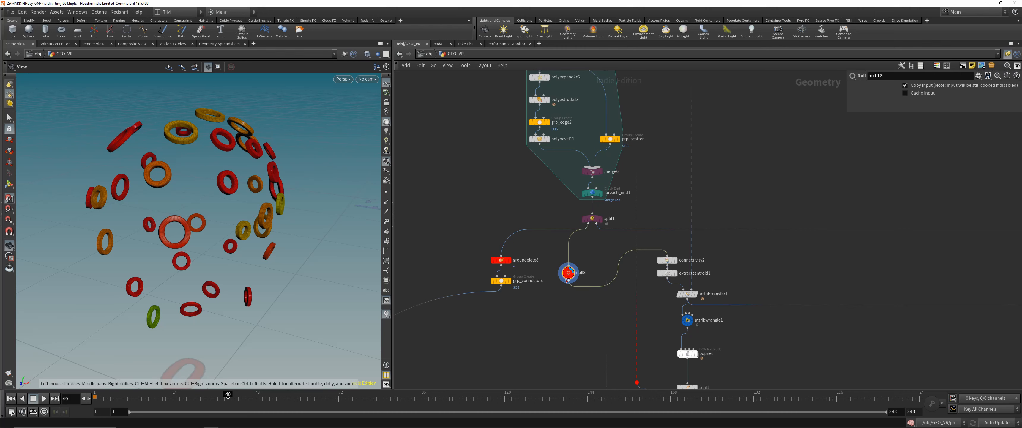
pyautogui.moveTo(568, 280); pyautogui.dragTo(578, 262)
pyautogui.click(500, 260)
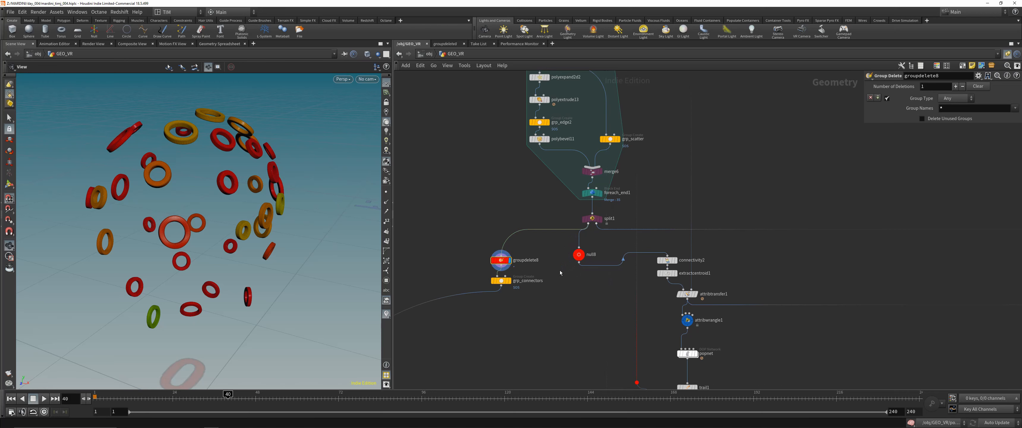
pyautogui.click(579, 254)
# - Display connectivity2, extractcentroid1 and attribtransfer1 in turn to inspect the branch fed by null8
pyautogui.scroll(-4, 578, 254)
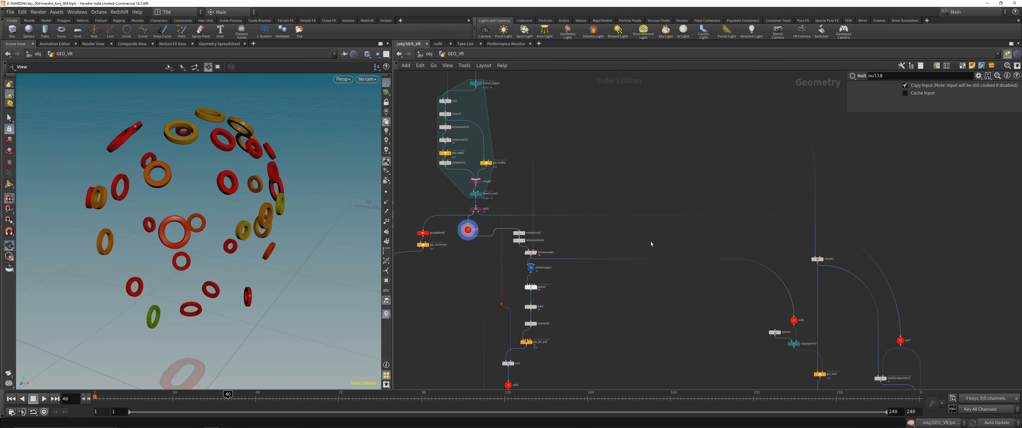
pyautogui.moveTo(931, 334); pyautogui.dragTo(802, 154, button='middle')
pyautogui.moveTo(632, 213); pyautogui.dragTo(881, 249, button='middle')
pyautogui.moveTo(657, 153); pyautogui.dragTo(643, 251, button='middle')
pyautogui.scroll(4, 620, 199)
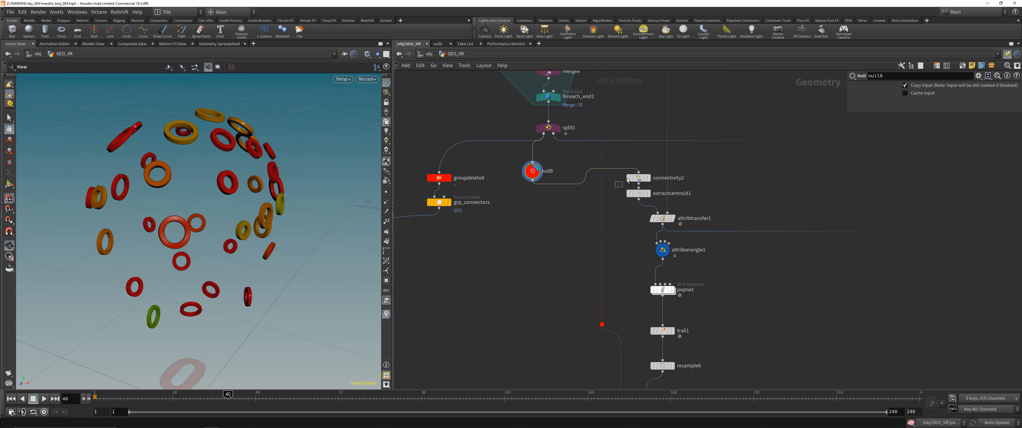
pyautogui.moveTo(622, 184); pyautogui.dragTo(641, 173)
pyautogui.press('r')
pyautogui.moveTo(616, 225); pyautogui.dragTo(649, 192)
pyautogui.press('r')
pyautogui.moveTo(628, 229); pyautogui.dragTo(683, 210)
pyautogui.press('r')
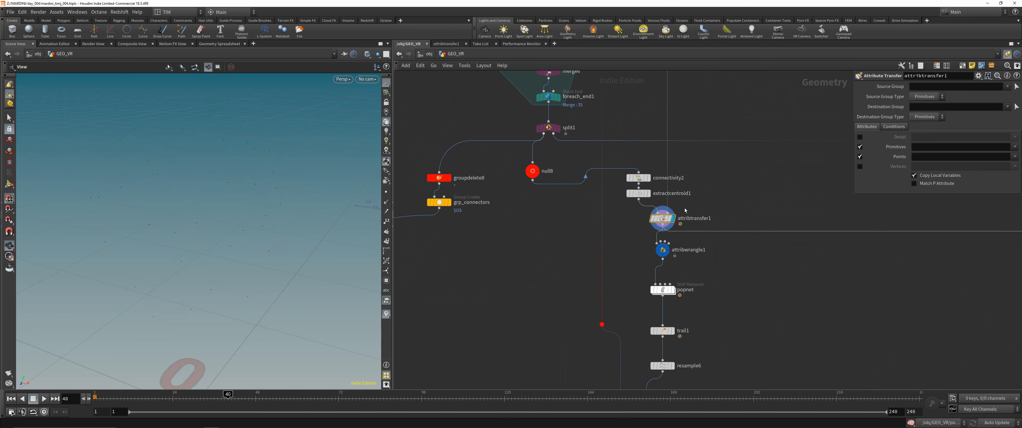
# - Follow the connections to the neighbouring branch and display null7 to examine its geometry
pyautogui.scroll(-3, 685, 210)
pyautogui.moveTo(772, 217); pyautogui.dragTo(604, 183, button='middle')
pyautogui.scroll(-4, 632, 216)
pyautogui.scroll(2, 727, 216)
pyautogui.moveTo(696, 258); pyautogui.dragTo(725, 246)
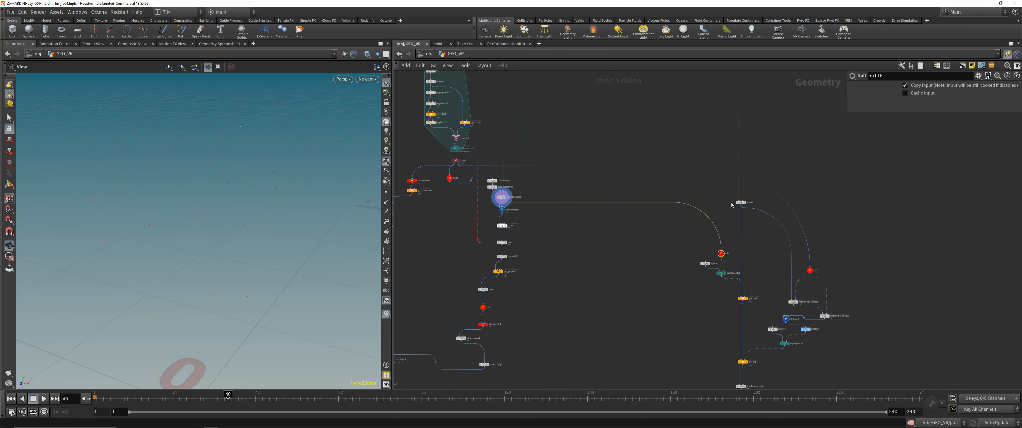
pyautogui.moveTo(784, 290); pyautogui.dragTo(842, 253)
pyautogui.press('r')
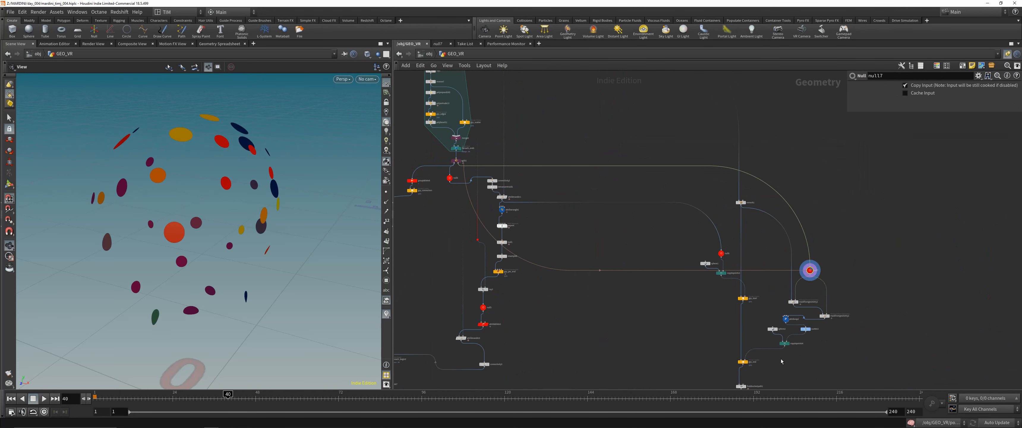
# - Show the findshortestpath1 settings at the end of the branch and interrupt the cooking
pyautogui.moveTo(796, 350); pyautogui.dragTo(752, 250, button='middle')
pyautogui.click(697, 287)
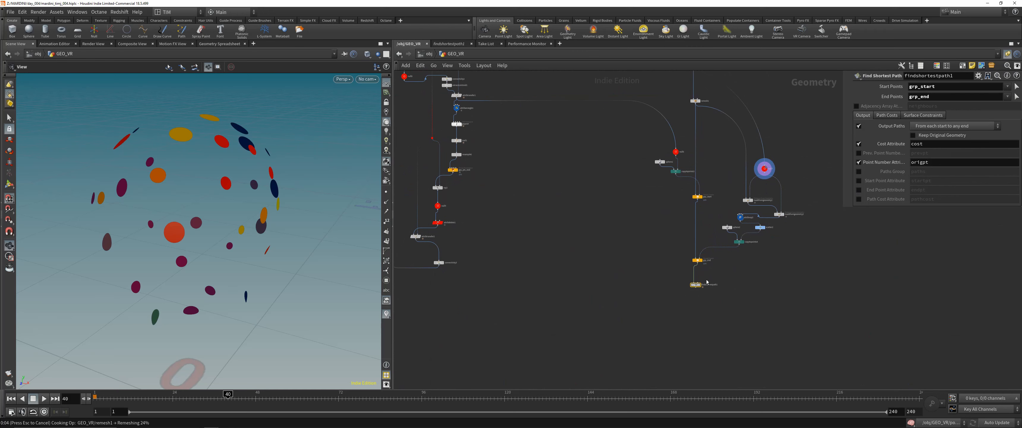
pyautogui.press('Escape')
# - Return to the ring branch, nudge null8 into place, display its rings and save the scene
pyautogui.moveTo(585, 205); pyautogui.dragTo(679, 343, button='middle')
pyautogui.scroll(5, 580, 225)
pyautogui.moveTo(580, 225); pyautogui.dragTo(647, 233, button='middle')
pyautogui.moveTo(480, 215); pyautogui.dragTo(483, 204)
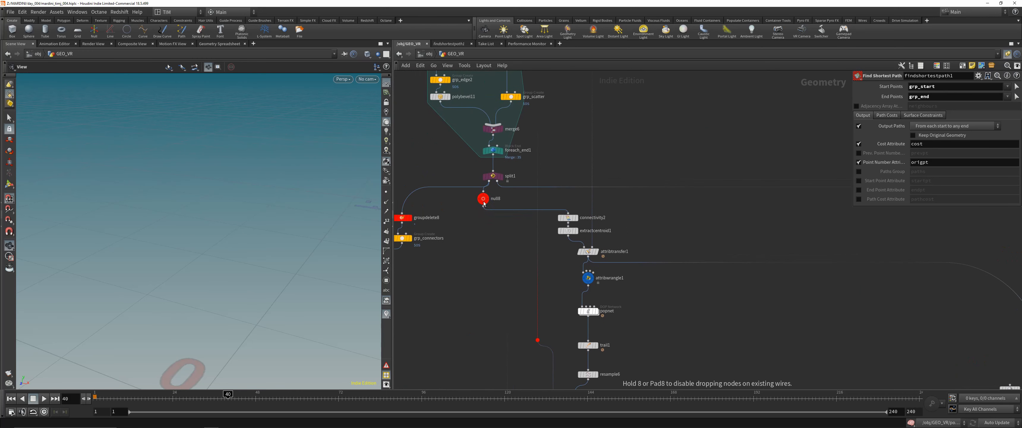
pyautogui.click(568, 230)
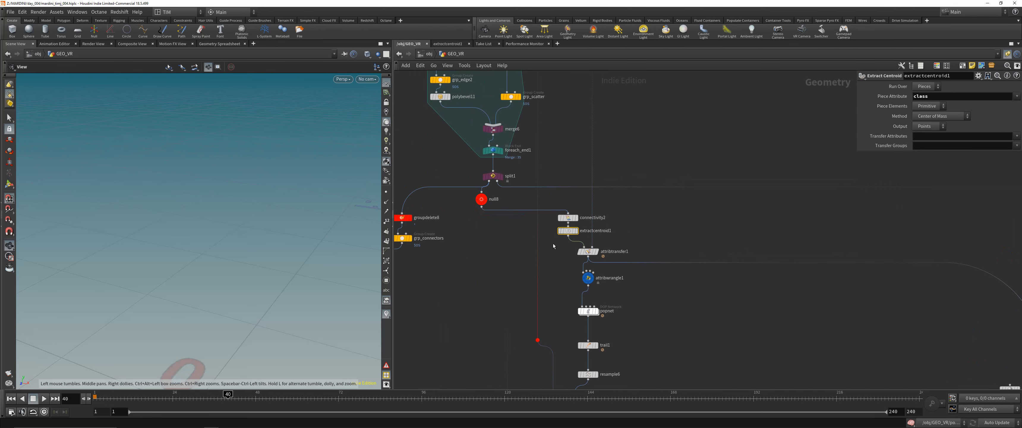
pyautogui.click(576, 231)
pyautogui.click(485, 199)
pyautogui.hotkey('ctrl', 's')
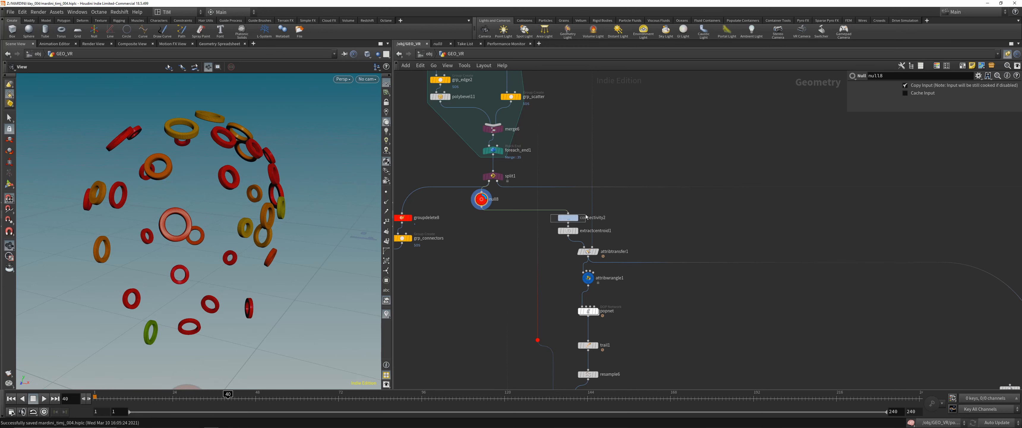
# - Display connectivity2 and sort its point data by class in the Geometry Spreadsheet to review the piece numbering
pyautogui.click(570, 217)
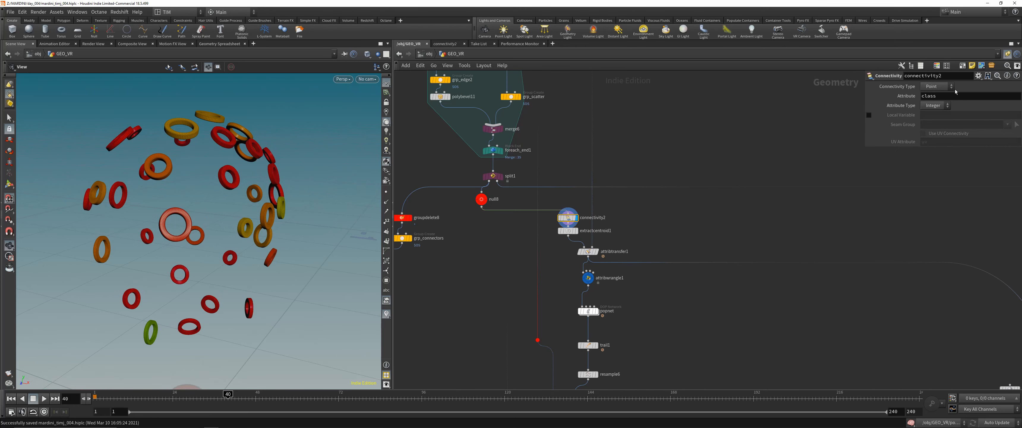
pyautogui.moveTo(210, 182); pyautogui.dragTo(193, 191)
pyautogui.click(219, 44)
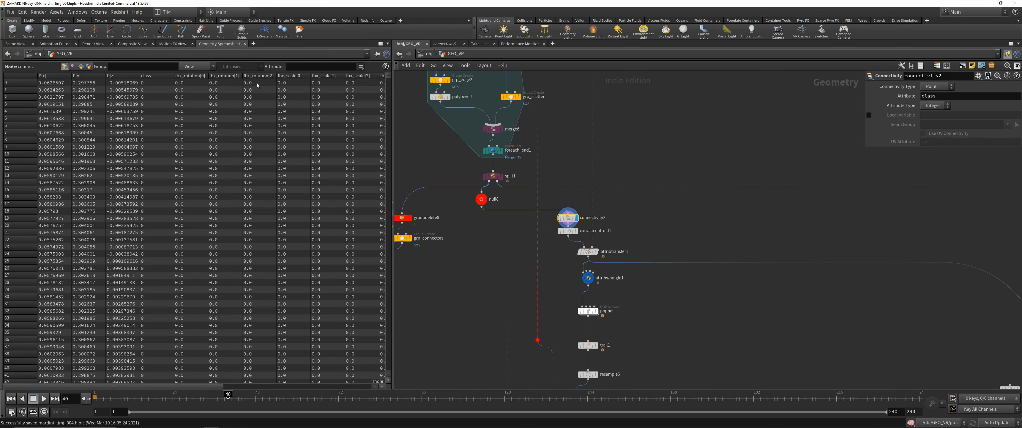
pyautogui.click(152, 76)
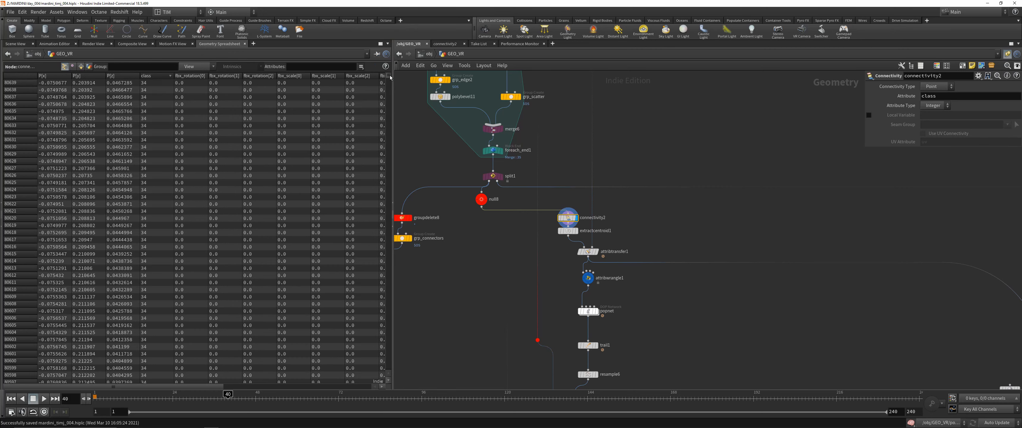
pyautogui.moveTo(389, 76); pyautogui.dragTo(389, 192)
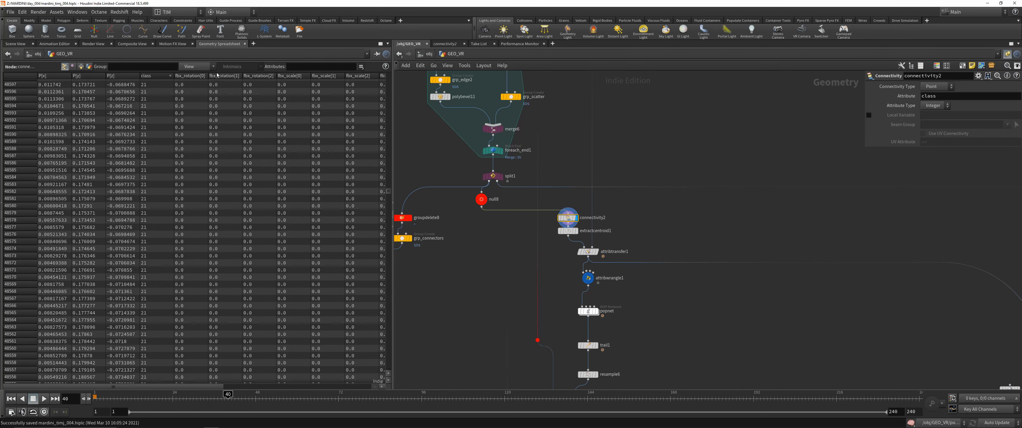
pyautogui.click(200, 66)
pyautogui.click(198, 105)
# - Return to the 3D view and visualize connectivity2's primitive class attribute on the rings
pyautogui.click(15, 44)
pyautogui.middleClick(553, 220)
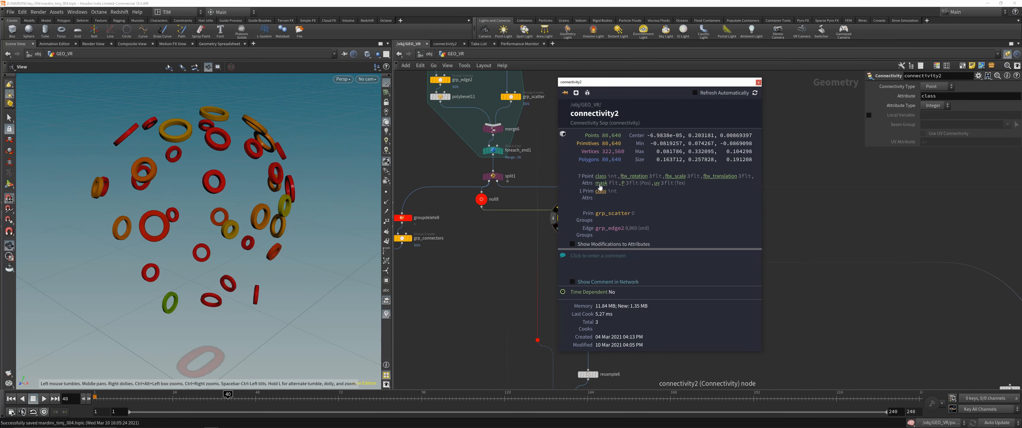
pyautogui.click(601, 191)
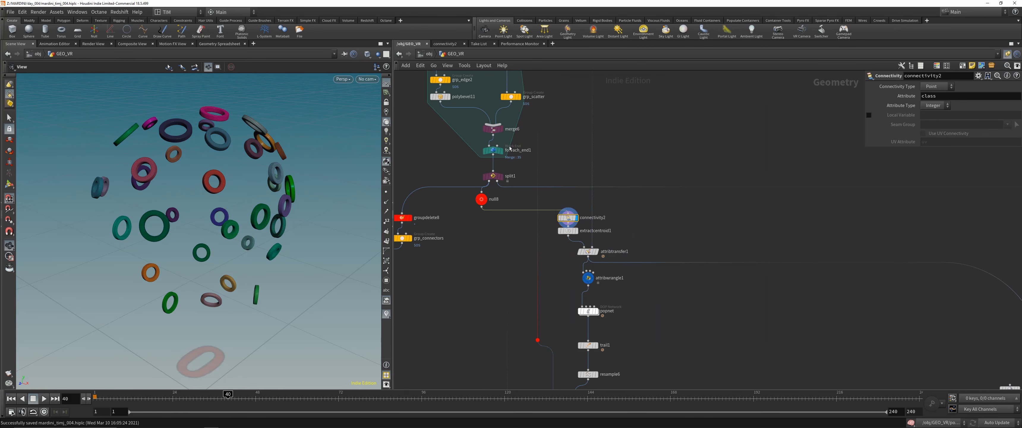
# - Display extractcentroid1 with connectivity2 templated to compare the centroid points with the rings
pyautogui.click(566, 231)
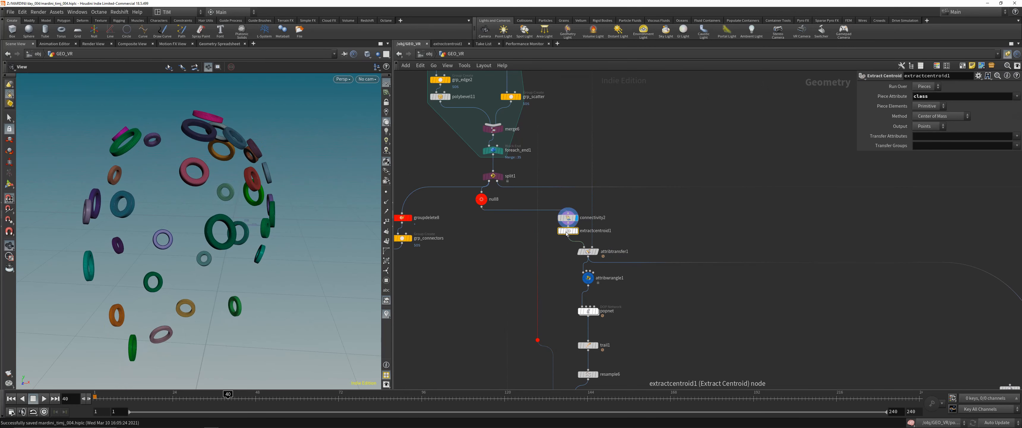
pyautogui.click(575, 230)
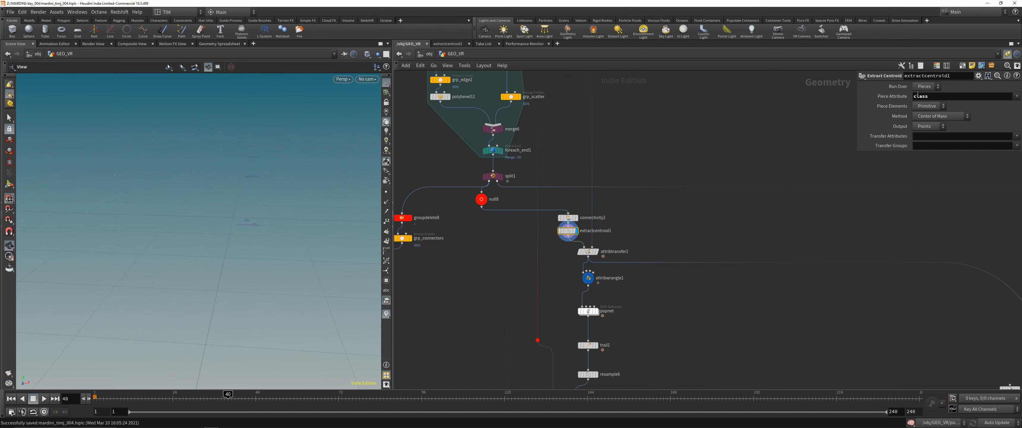
pyautogui.moveTo(270, 203); pyautogui.dragTo(241, 196)
pyautogui.click(573, 218)
pyautogui.scroll(10, 265, 197)
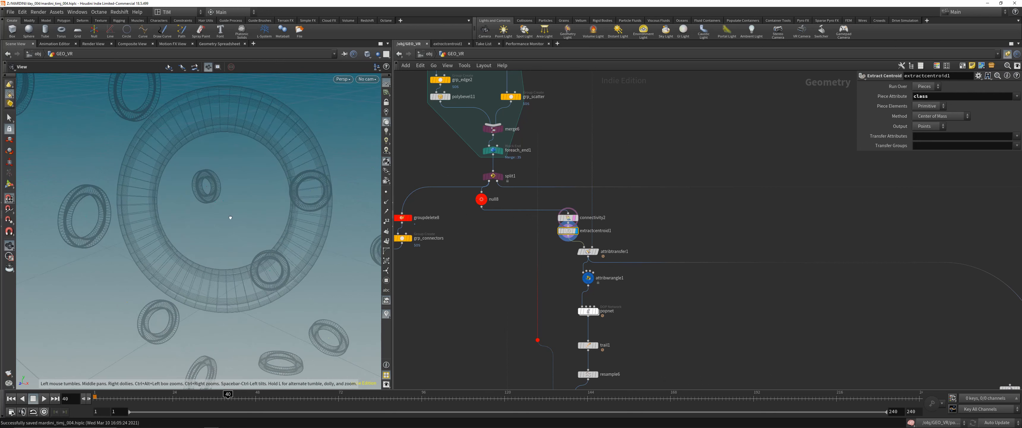
pyautogui.scroll(-10, 259, 204)
# - Set the viewport's particle point size to 10 pixels in the geometry display options
pyautogui.press('d')
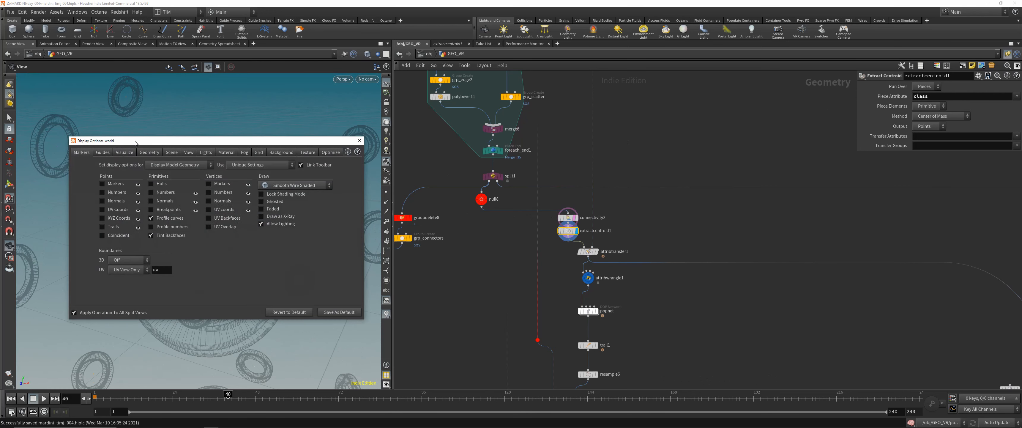
pyautogui.click(115, 153)
pyautogui.click(103, 153)
pyautogui.click(149, 152)
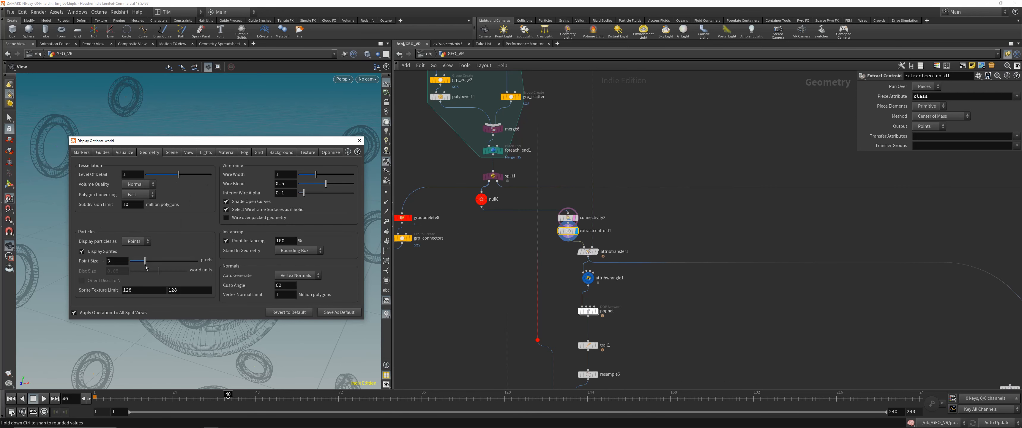
pyautogui.click(359, 140)
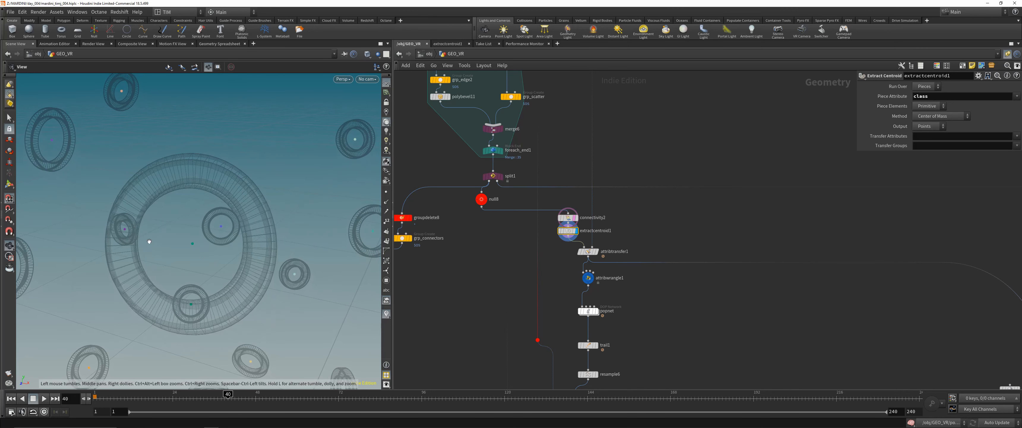
# - Examine the centroid points at the centers of the templated rings from several angles
pyautogui.moveTo(200, 240); pyautogui.dragTo(490, 240)
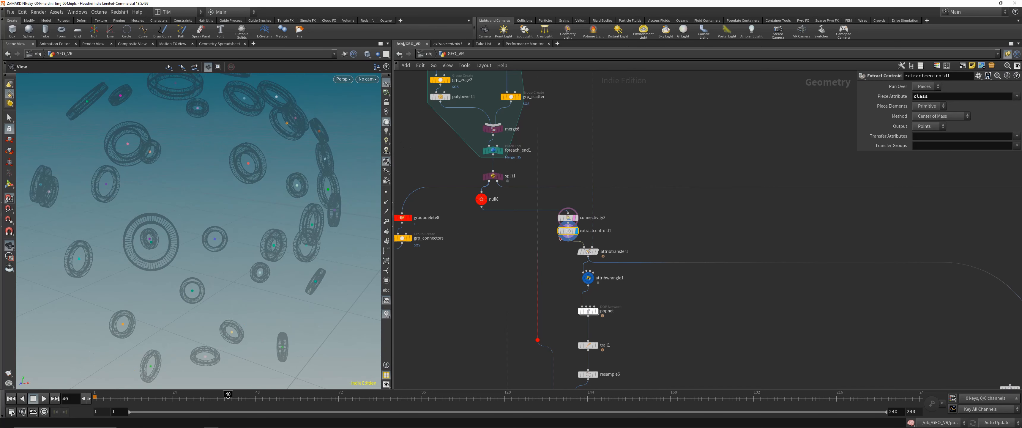
pyautogui.scroll(2, 399, 217)
pyautogui.moveTo(244, 175); pyautogui.dragTo(228, 180)
pyautogui.moveTo(228, 181); pyautogui.dragTo(221, 198, button='right')
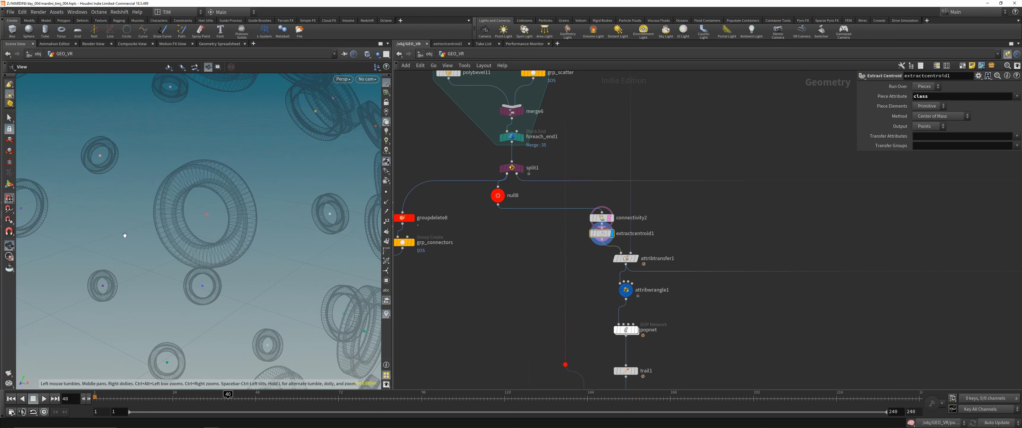
pyautogui.moveTo(239, 215); pyautogui.dragTo(238, 211)
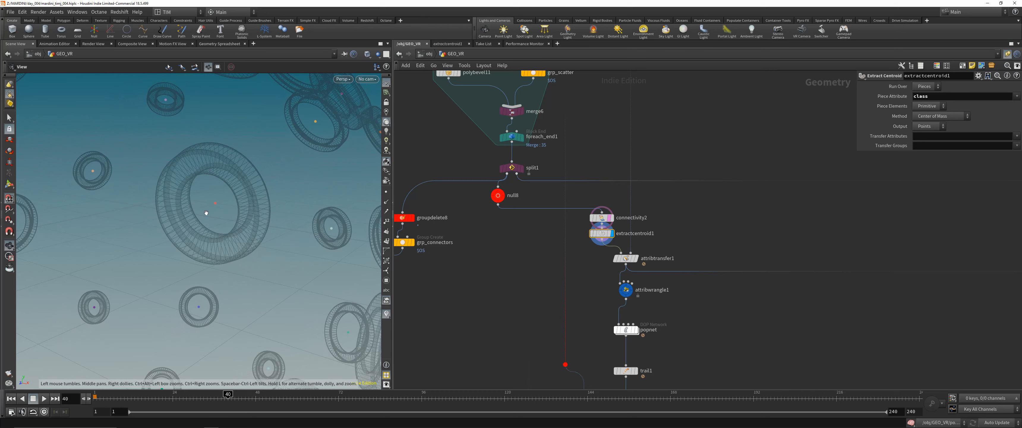
pyautogui.moveTo(250, 139); pyautogui.dragTo(293, 109)
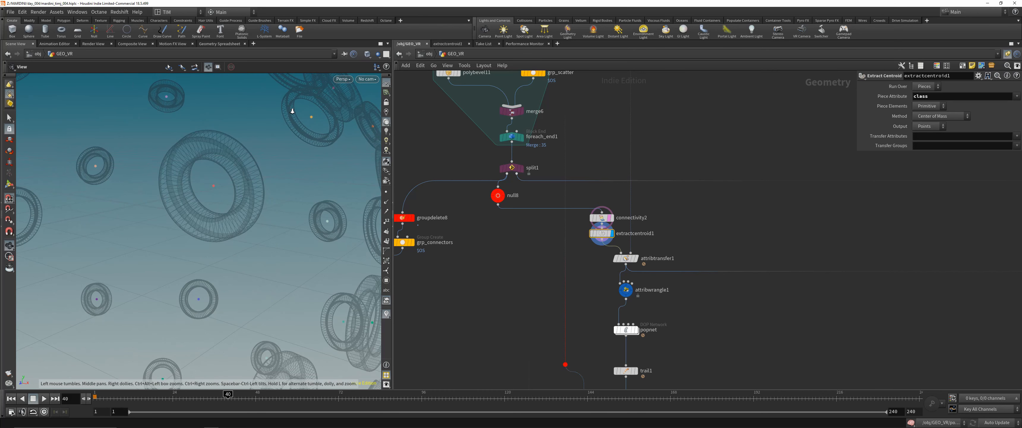
# - Turn off the connectivity2 template, display attribtransfer1 and inspect its node information
pyautogui.click(609, 218)
pyautogui.moveTo(594, 274); pyautogui.dragTo(650, 250)
pyautogui.press('r')
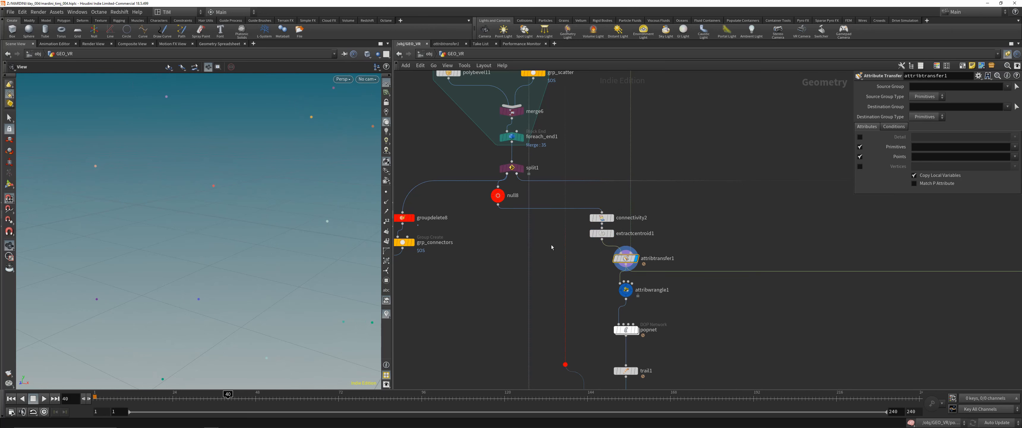
pyautogui.scroll(-5, 594, 263)
pyautogui.scroll(5, 594, 262)
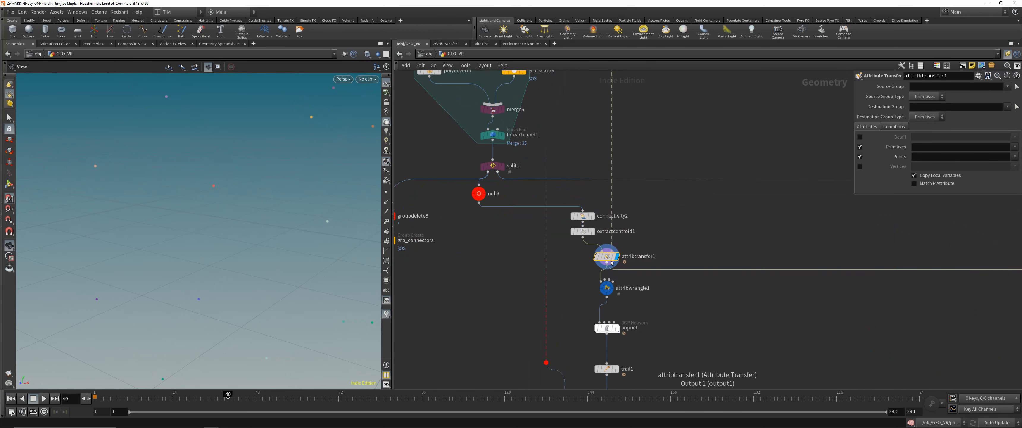
pyautogui.middleClick(606, 258)
# - Display attribwrangle1 and set the viewport's particle point size to 3 pixels
pyautogui.click(605, 287)
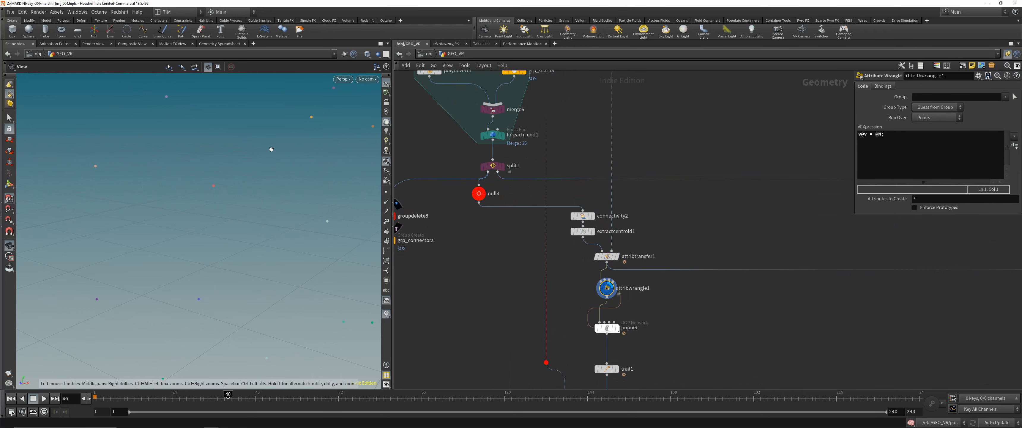
pyautogui.press('d')
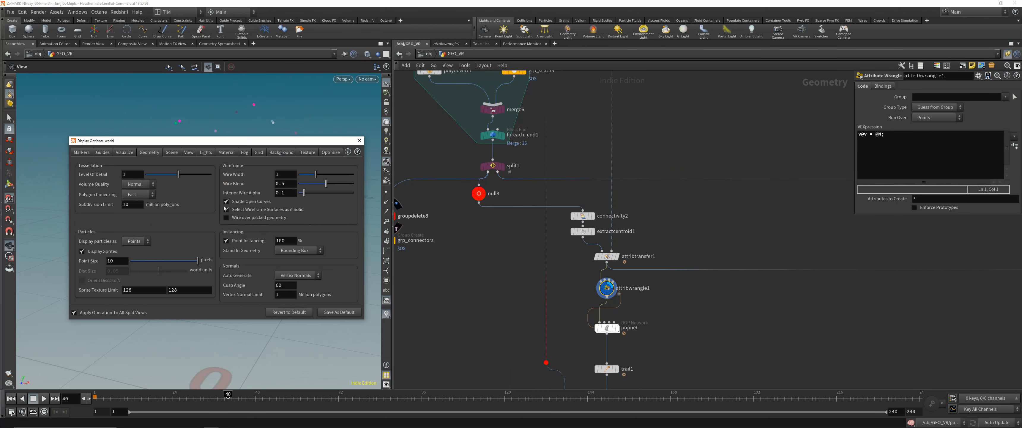
pyautogui.doubleClick(118, 262)
pyautogui.write('3')
pyautogui.press('Return')
pyautogui.click(360, 141)
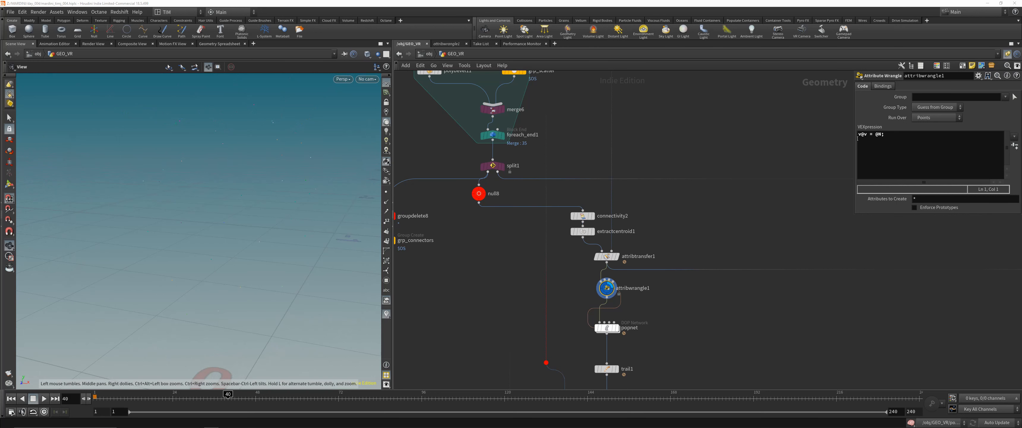
# - Select the popnet DOP Network below attribwrangle1 to show its simulation settings
pyautogui.moveTo(639, 220); pyautogui.dragTo(629, 131, button='middle')
pyautogui.click(596, 238)
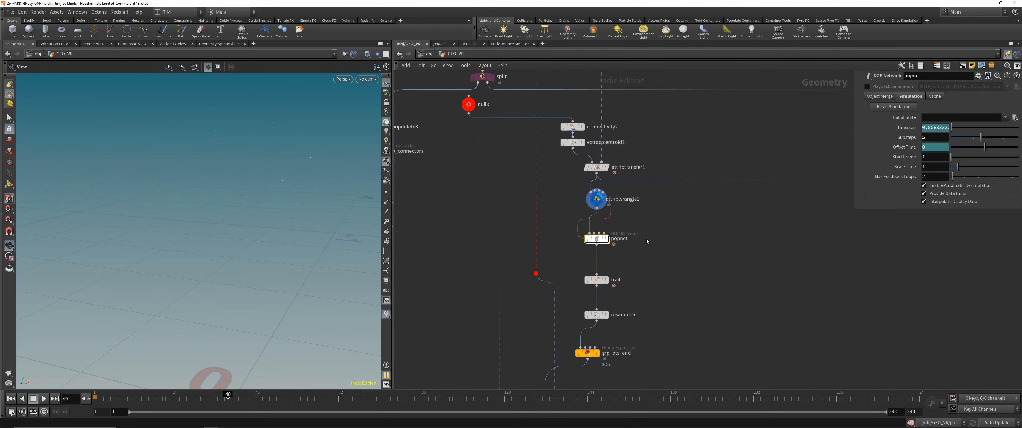
# - Inside popnet, move popobject further away from the popsolver inputs and change the network wiring style to Rounded, returning to GEO_VR
pyautogui.doubleClick(599, 238)
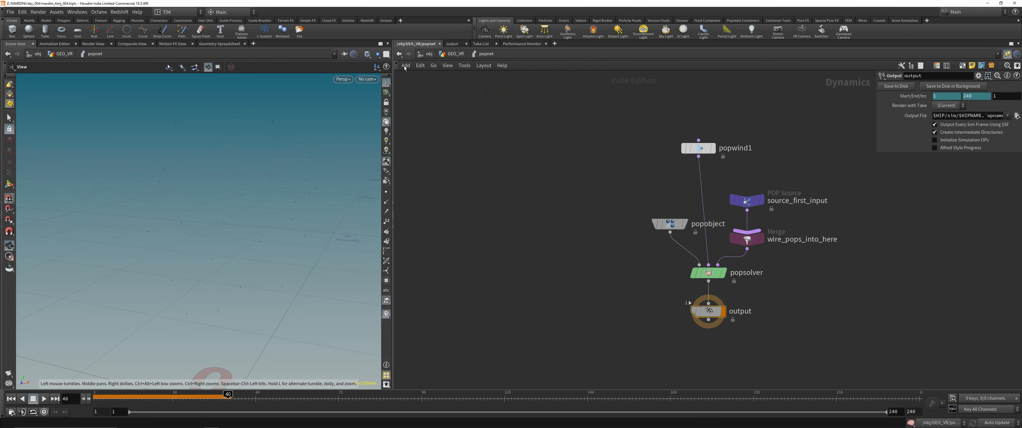
pyautogui.click(445, 55)
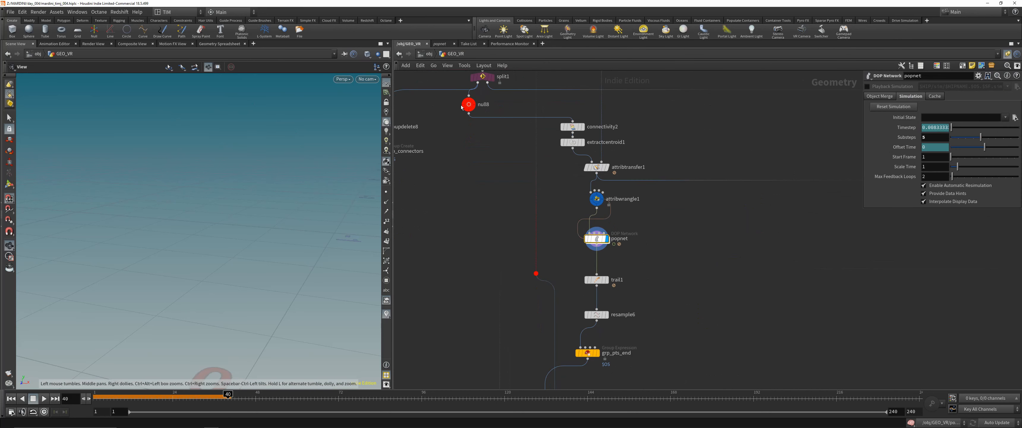
pyautogui.doubleClick(595, 240)
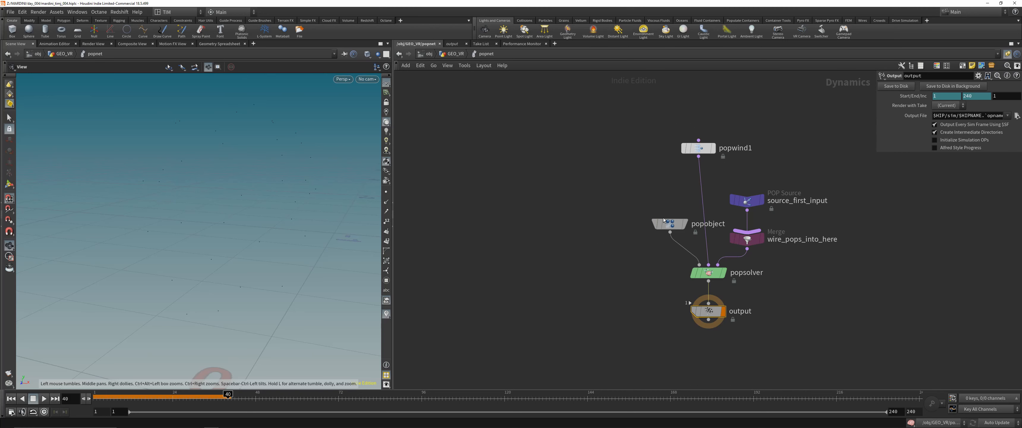
pyautogui.moveTo(664, 221); pyautogui.dragTo(590, 216)
pyautogui.hotkey('shift', 's')
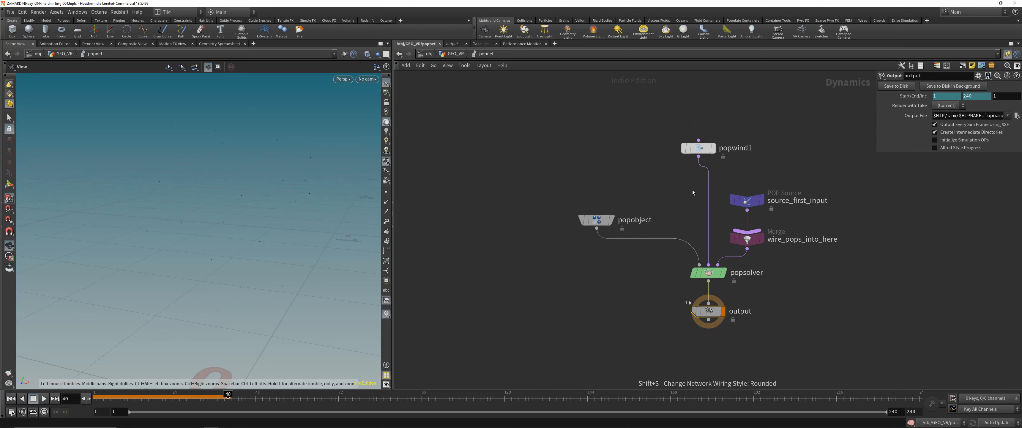
pyautogui.click(453, 54)
# - Set the timeline to frame 38 and display trail1 to view the particle trails
pyautogui.moveTo(228, 397)
pyautogui.mouseDown()
pyautogui.moveTo(94, 397)
pyautogui.moveTo(221, 397)
pyautogui.mouseUp()
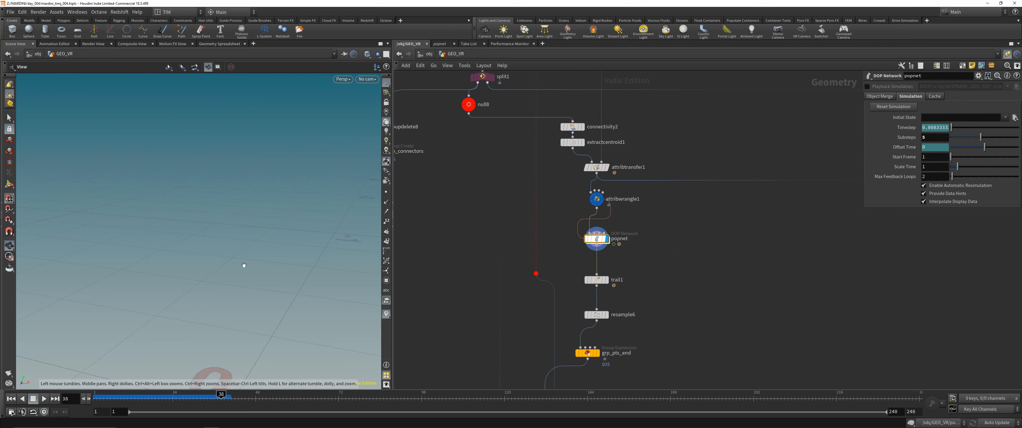
pyautogui.click(595, 279)
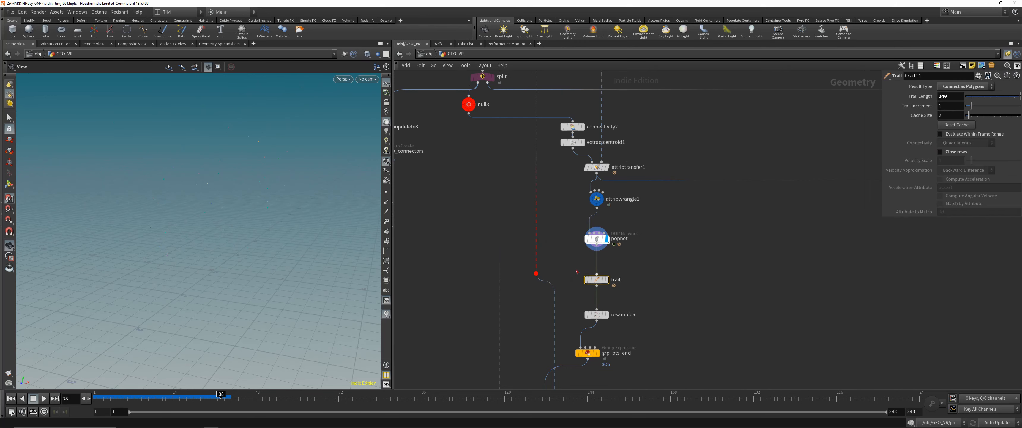
pyautogui.click(605, 279)
pyautogui.moveTo(239, 300); pyautogui.dragTo(278, 143)
# - Template the head mesh node near the start of the network and frame the head together with the trails
pyautogui.scroll(-5, 555, 309)
pyautogui.moveTo(559, 96); pyautogui.dragTo(579, 242, button='middle')
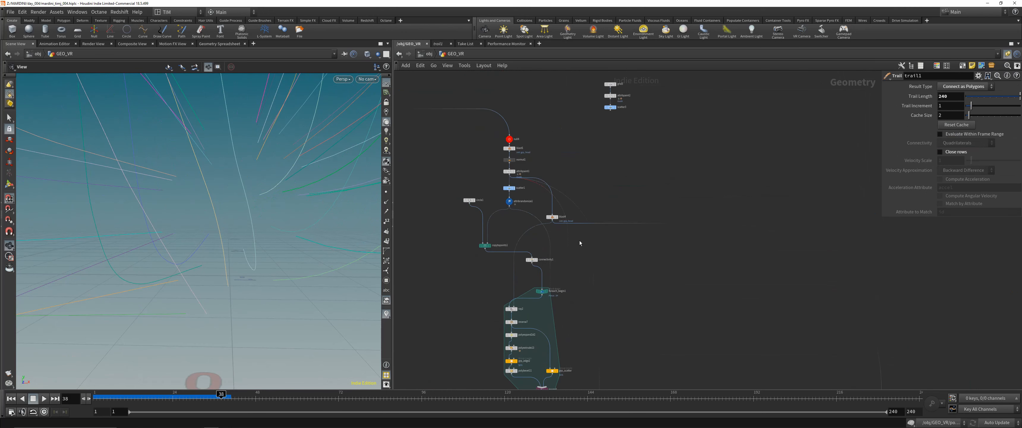
pyautogui.press('e')
pyautogui.moveTo(492, 143); pyautogui.dragTo(518, 154)
pyautogui.moveTo(296, 175); pyautogui.dragTo(249, 180)
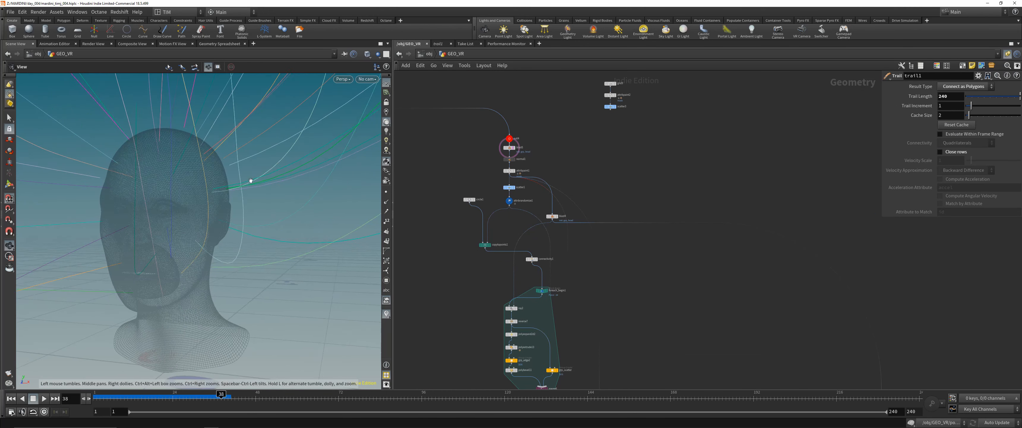
pyautogui.scroll(-6, 244, 179)
pyautogui.scroll(6, 232, 178)
# - Display resample6 and grp_pts_end in turn to examine the resampling and end-point group settings
pyautogui.moveTo(647, 325); pyautogui.dragTo(668, 131, button='middle')
pyautogui.moveTo(600, 340); pyautogui.dragTo(611, 230, button='middle')
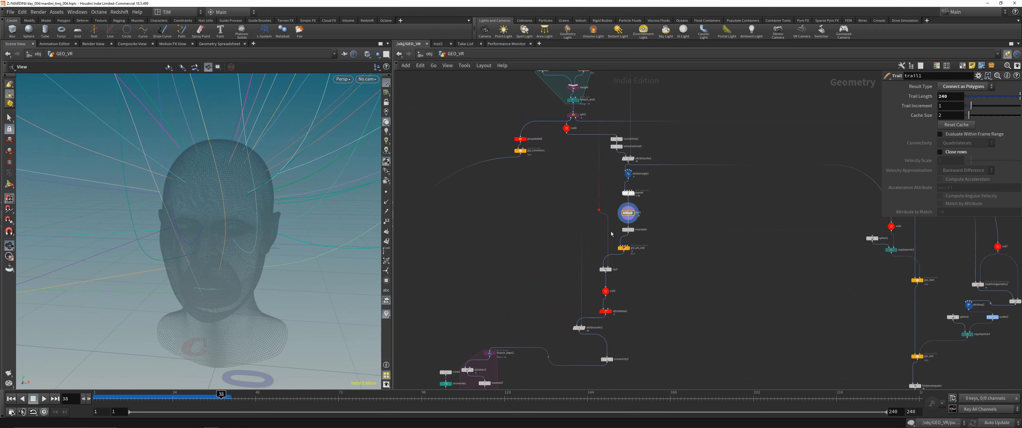
pyautogui.scroll(4, 599, 243)
pyautogui.moveTo(632, 211); pyautogui.dragTo(696, 231)
pyautogui.press('r')
pyautogui.moveTo(697, 231); pyautogui.dragTo(654, 229, button='middle')
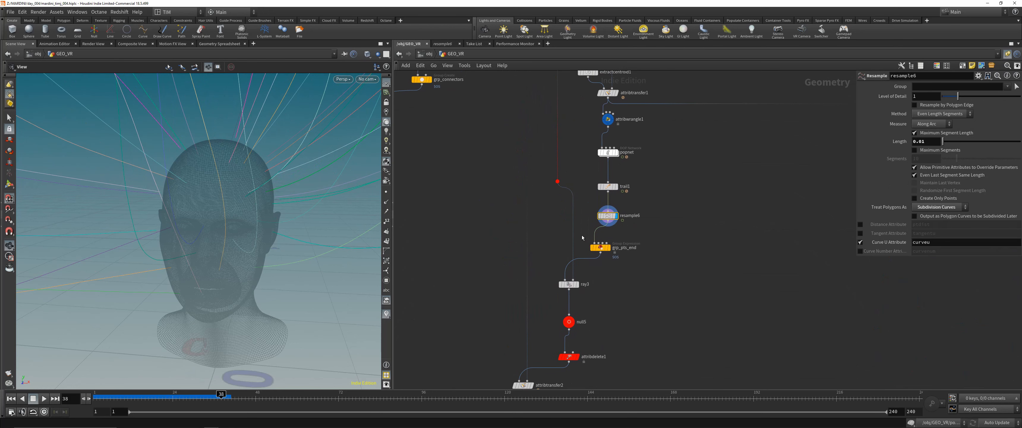
pyautogui.moveTo(581, 234); pyautogui.dragTo(623, 262)
pyautogui.press('r')
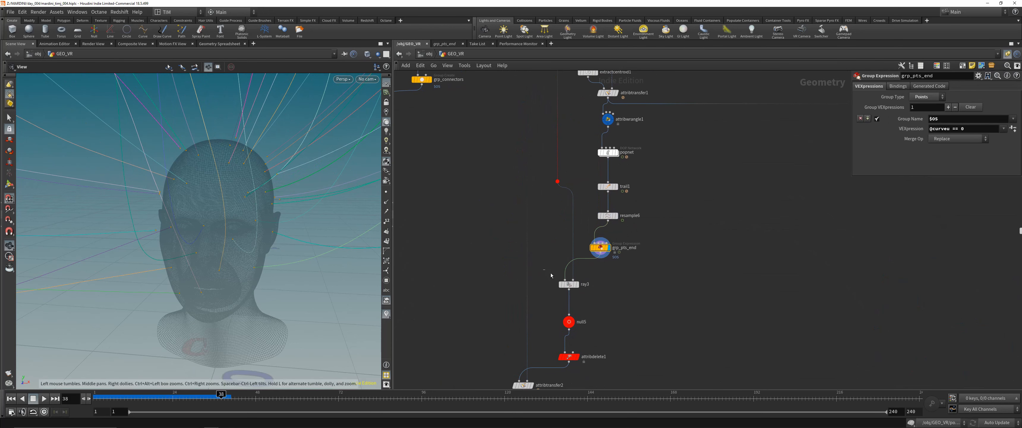
# - Display ray3 and inspect up close where the curve ends meet the head mesh
pyautogui.moveTo(544, 269); pyautogui.dragTo(591, 297)
pyautogui.press('r')
pyautogui.moveTo(240, 203); pyautogui.dragTo(201, 167, button='right')
pyautogui.moveTo(200, 167); pyautogui.dragTo(182, 173)
pyautogui.moveTo(183, 174); pyautogui.dragTo(182, 175, button='middle')
pyautogui.moveTo(181, 176); pyautogui.dragTo(267, 220, button='right')
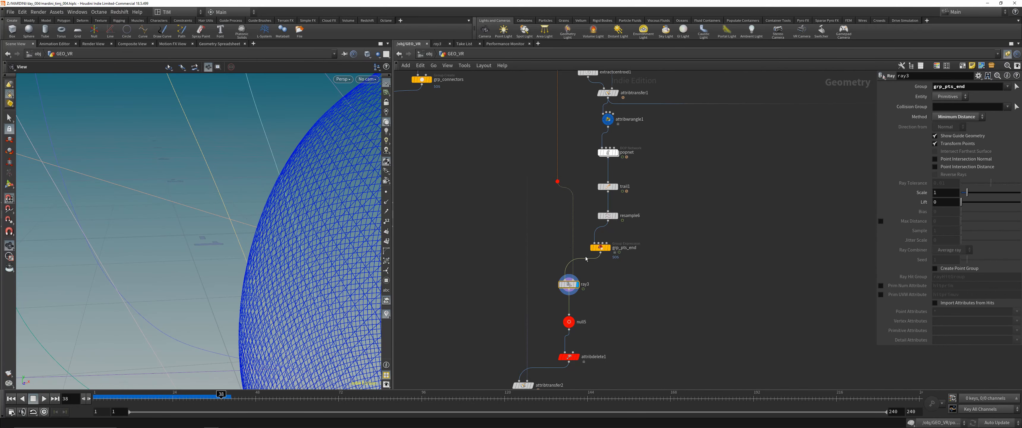
# - Compare the curves at null5 and grp_pts_end, leaving null5 displayed
pyautogui.click(572, 321)
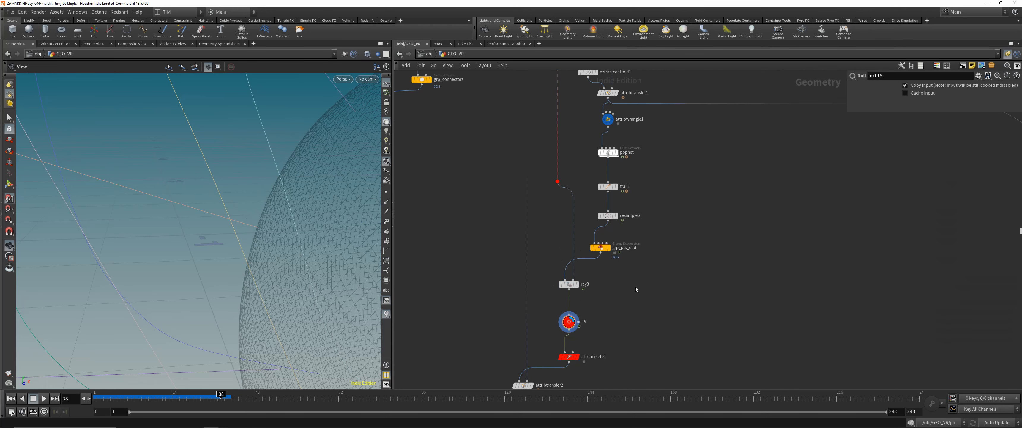
pyautogui.click(598, 246)
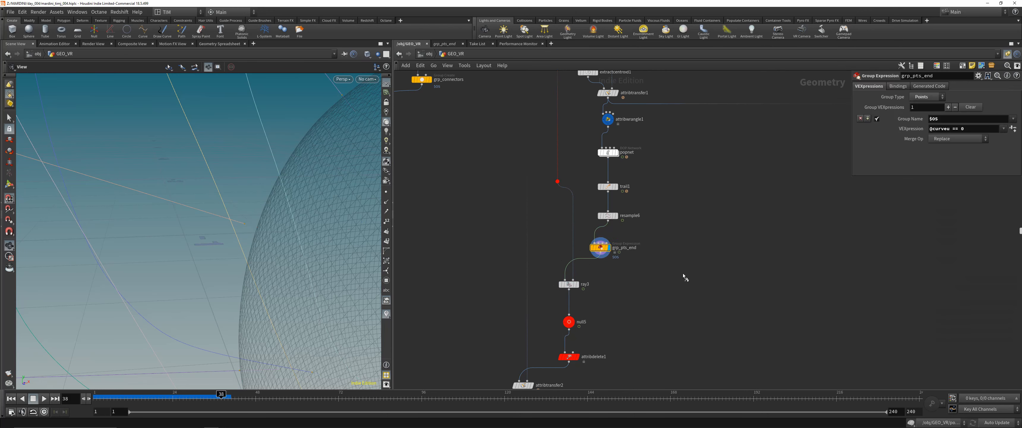
pyautogui.click(568, 322)
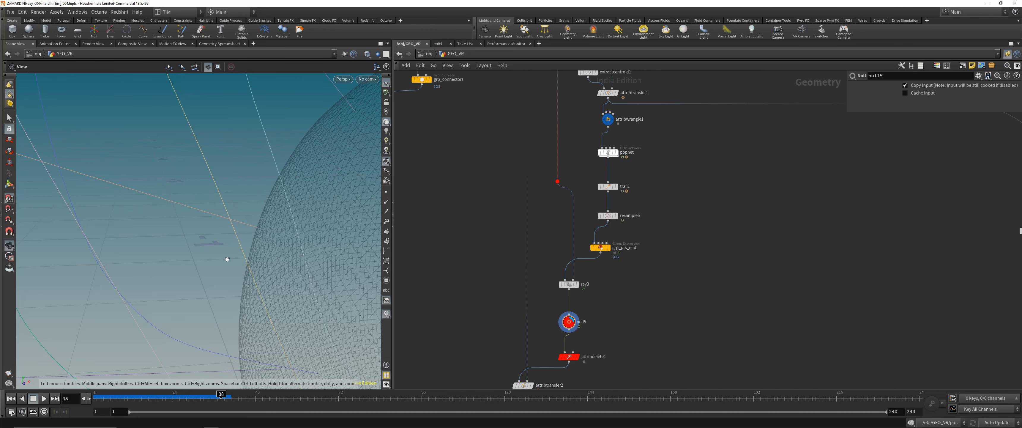
# - Display attribdelete1 and attribtransfer2, show the transferred attributes, and view the curves around the whole head
pyautogui.scroll(-3, 608, 300)
pyautogui.press('Down')
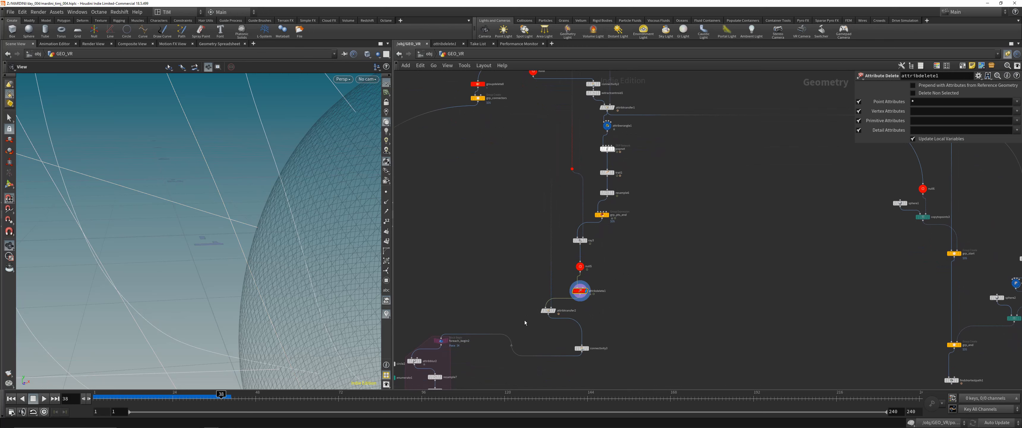
pyautogui.moveTo(524, 321); pyautogui.dragTo(555, 289)
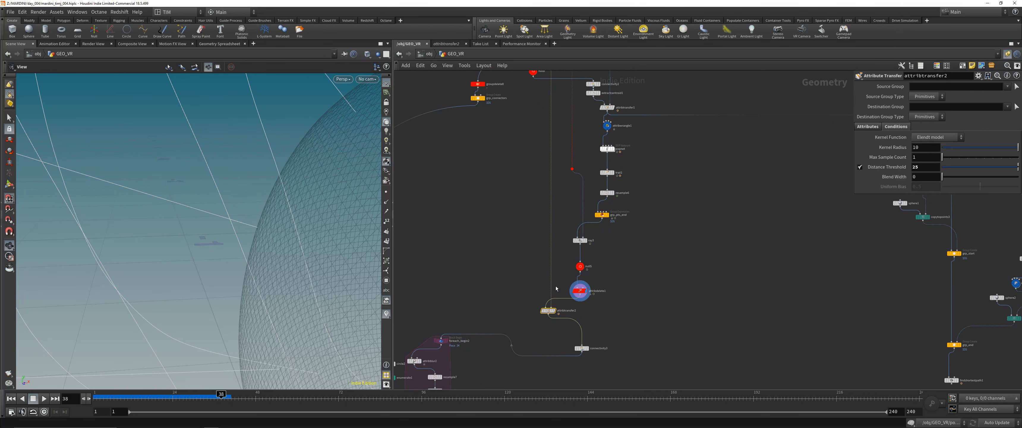
pyautogui.click(868, 127)
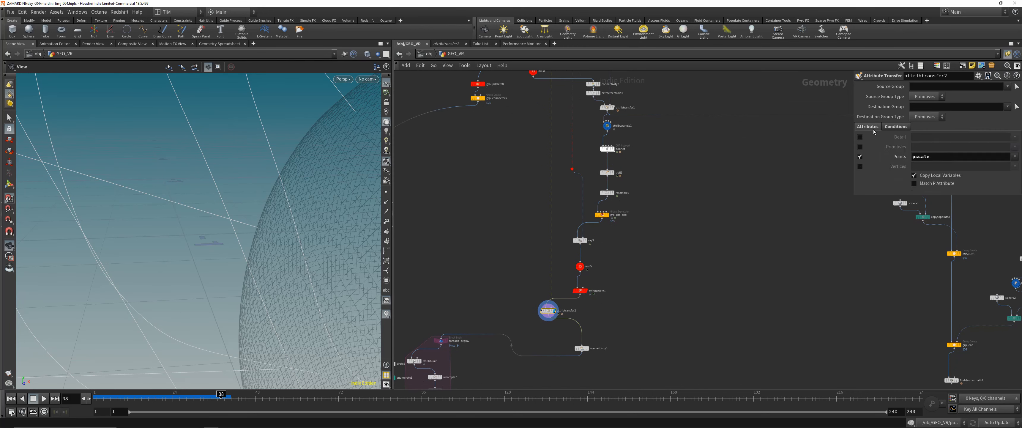
pyautogui.moveTo(335, 148); pyautogui.dragTo(294, 151, button='right')
pyautogui.moveTo(293, 151); pyautogui.dragTo(226, 226, button='middle')
pyautogui.moveTo(226, 226); pyautogui.dragTo(254, 262, button='right')
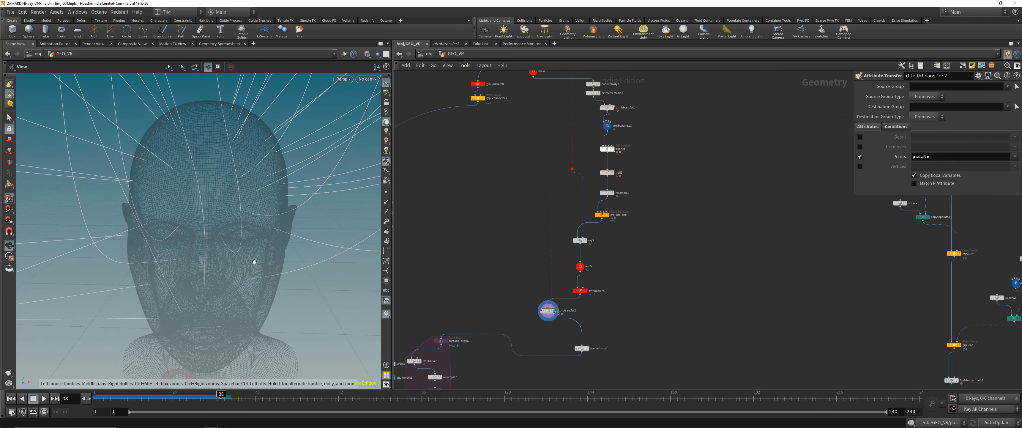
# - Follow the network from connectivity3 into the for-each loop and display foreach_begin2
pyautogui.moveTo(582, 348); pyautogui.dragTo(548, 325)
pyautogui.moveTo(482, 351); pyautogui.dragTo(609, 192, button='middle')
pyautogui.scroll(2, 607, 194)
pyautogui.click(559, 180)
pyautogui.click(568, 179)
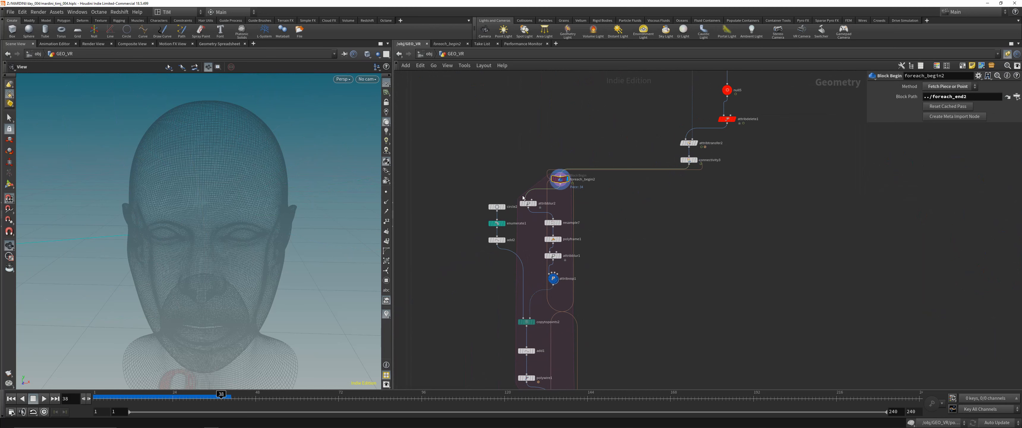
# - Line up attribblur2 above resample7 and examine the curve piece from foreach_begin2 beside the head
pyautogui.moveTo(529, 205); pyautogui.dragTo(554, 207)
pyautogui.moveTo(568, 195); pyautogui.dragTo(548, 235, button='middle')
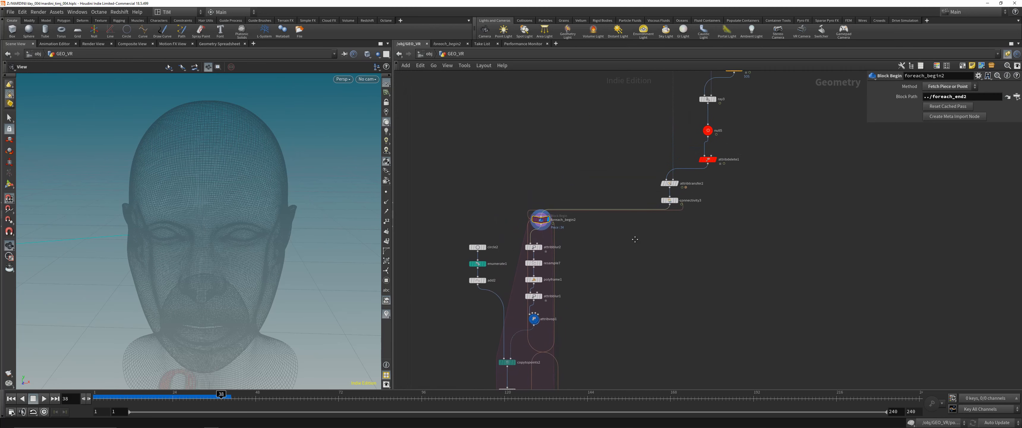
pyautogui.scroll(-5, 516, 192)
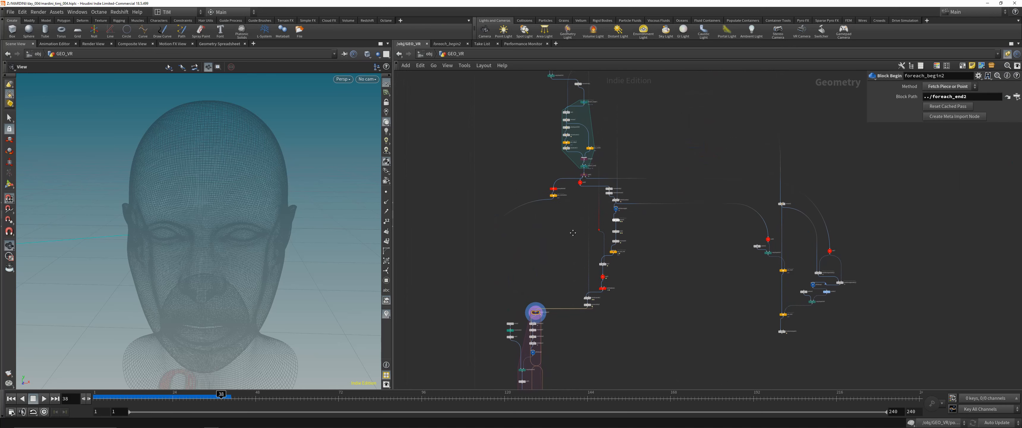
pyautogui.moveTo(243, 195); pyautogui.dragTo(242, 175, button='right')
pyautogui.moveTo(243, 174); pyautogui.dragTo(233, 252, button='middle')
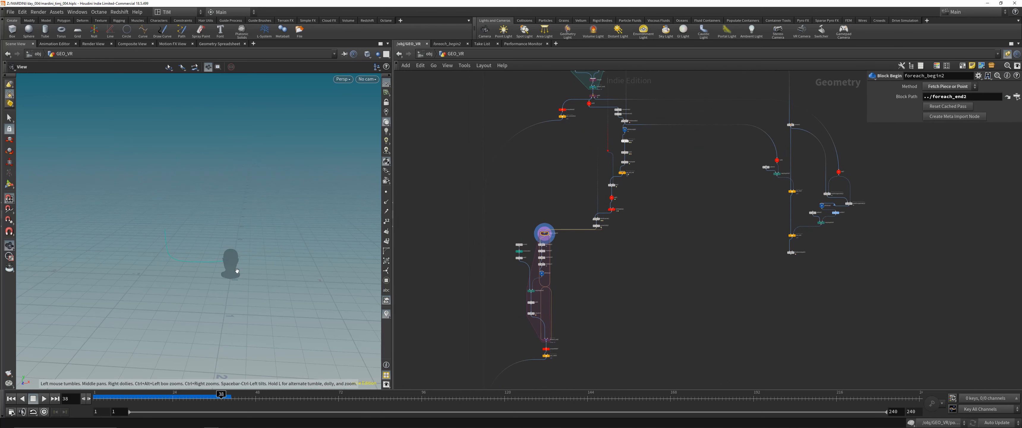
pyautogui.moveTo(233, 251); pyautogui.dragTo(256, 271, button='right')
pyautogui.moveTo(256, 272); pyautogui.dragTo(241, 264)
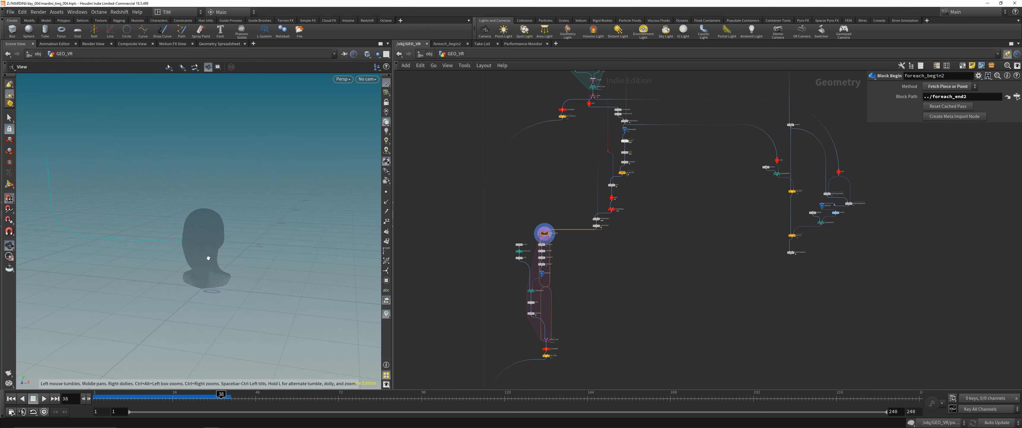
# - Display connectivity3 and view all the curves around the head
pyautogui.scroll(2, 601, 237)
pyautogui.moveTo(558, 212); pyautogui.dragTo(612, 234)
pyautogui.press('r')
pyautogui.moveTo(259, 206); pyautogui.dragTo(264, 244, button='middle')
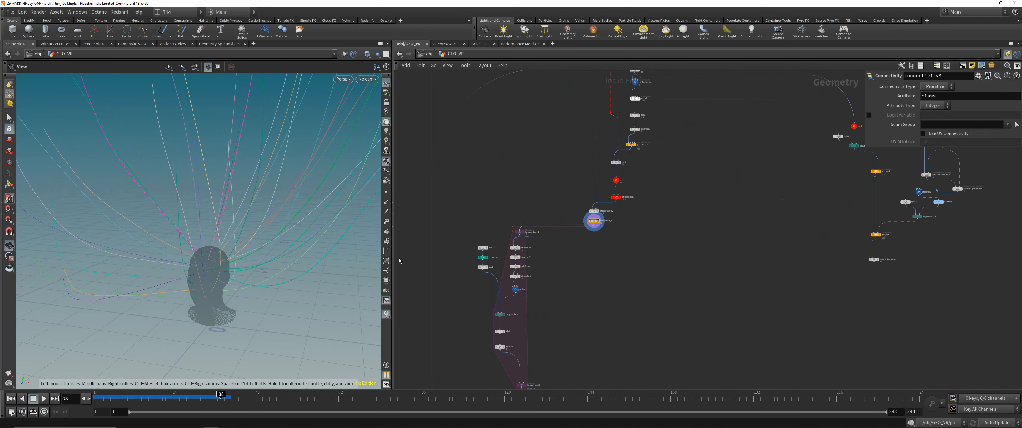
# - Compare the Curve U Attribute settings of resample6 and resample7
pyautogui.moveTo(588, 293); pyautogui.dragTo(613, 255, button='middle')
pyautogui.scroll(4, 523, 211)
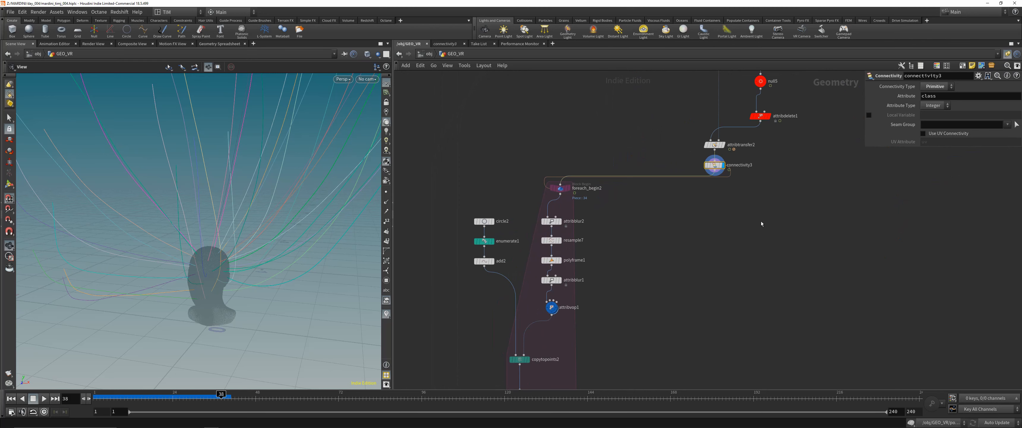
pyautogui.moveTo(761, 224); pyautogui.dragTo(696, 340, button='middle')
pyautogui.click(734, 92)
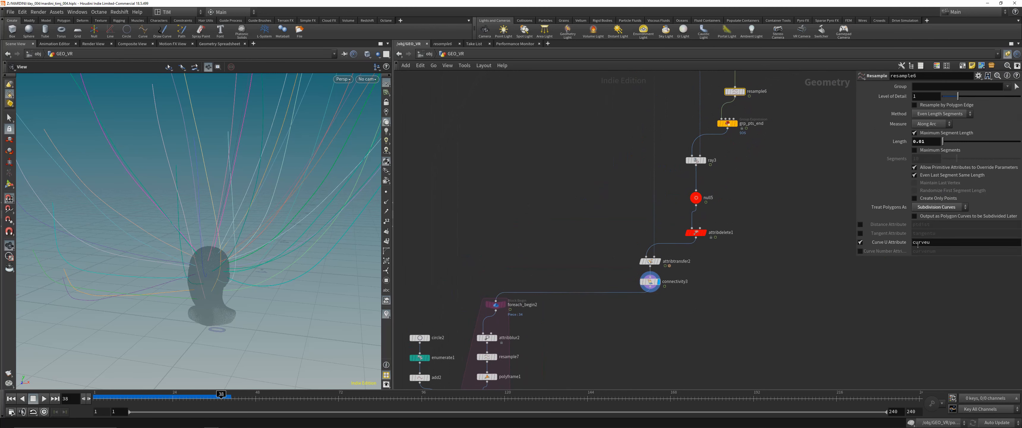
pyautogui.click(857, 273)
pyautogui.scroll(-1, 675, 301)
pyautogui.moveTo(675, 301); pyautogui.dragTo(693, 250, button='middle')
pyautogui.click(536, 295)
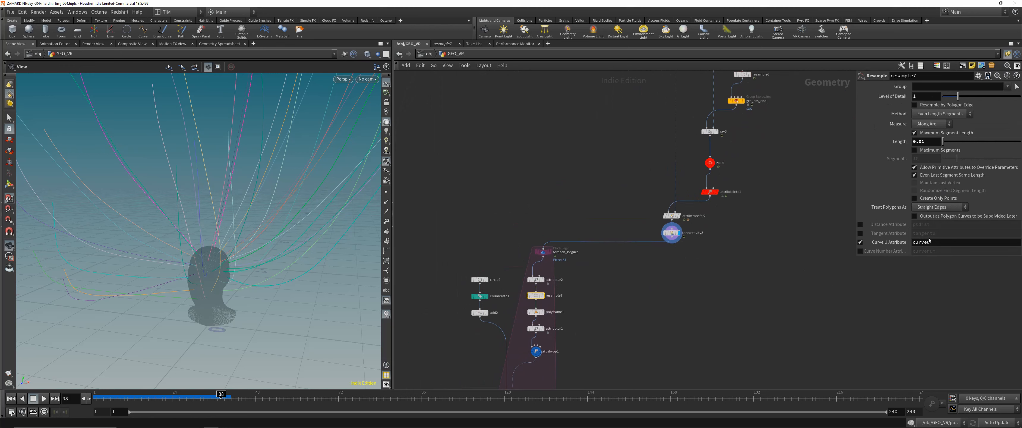
pyautogui.scroll(3, 613, 232)
# - Display attribblur2 and visualize the pscale attribute on its curve from the node information
pyautogui.click(575, 224)
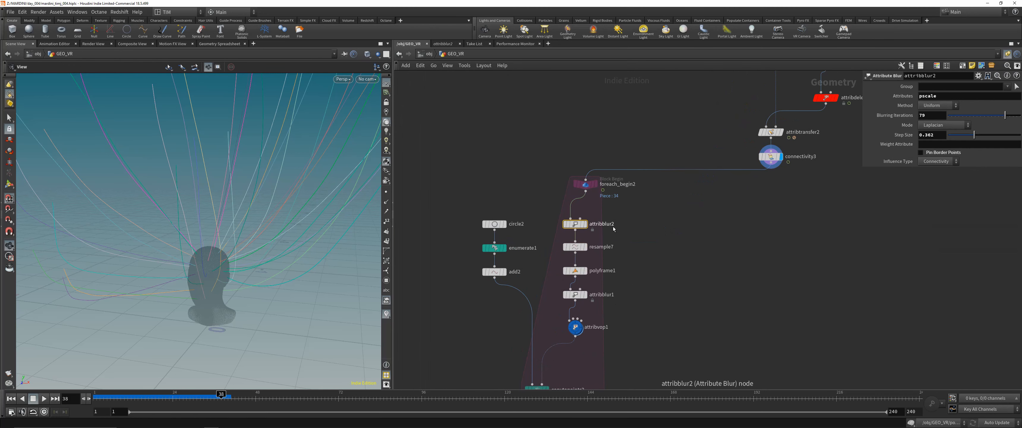
pyautogui.click(585, 225)
pyautogui.scroll(-4, 239, 183)
pyautogui.moveTo(240, 182); pyautogui.dragTo(256, 187)
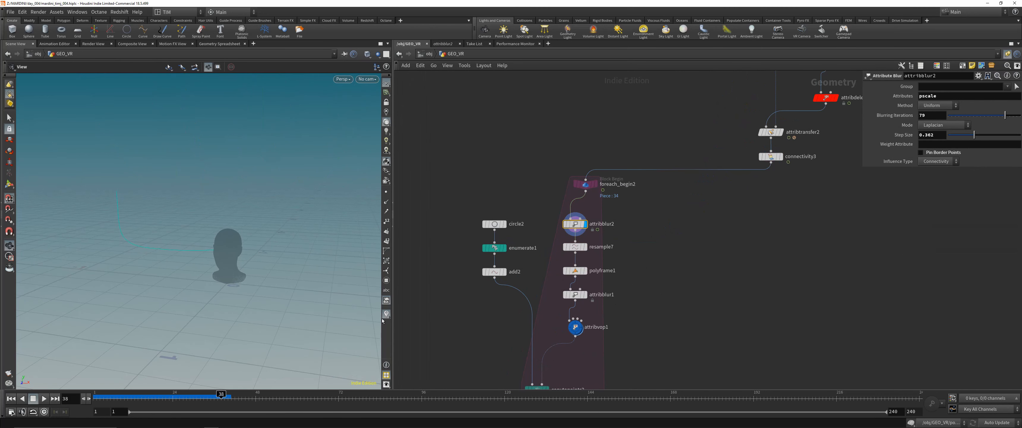
pyautogui.click(585, 233)
pyautogui.click(731, 173)
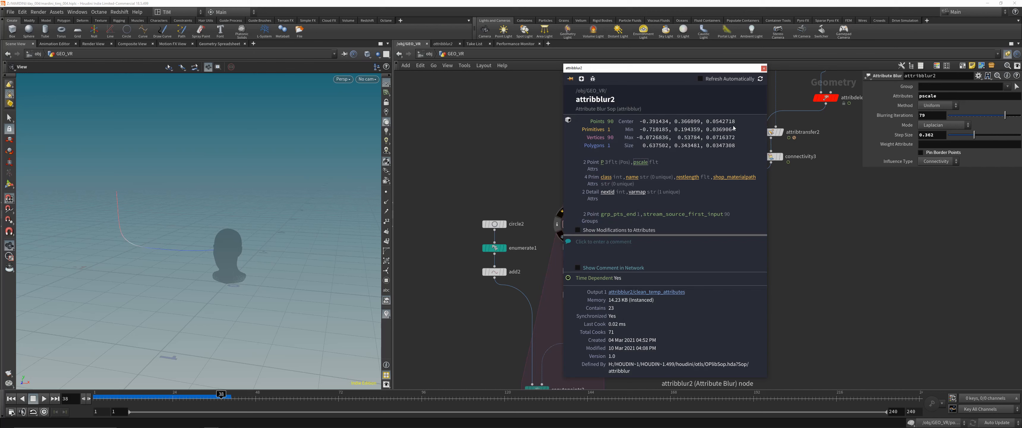
pyautogui.click(762, 68)
# - Toggle the bypass of attribblur2 to compare the curve with and without the pscale blur
pyautogui.moveTo(541, 209); pyautogui.dragTo(622, 226)
pyautogui.press('q')
pyautogui.press('q')
pyautogui.press('q')
pyautogui.press('q')
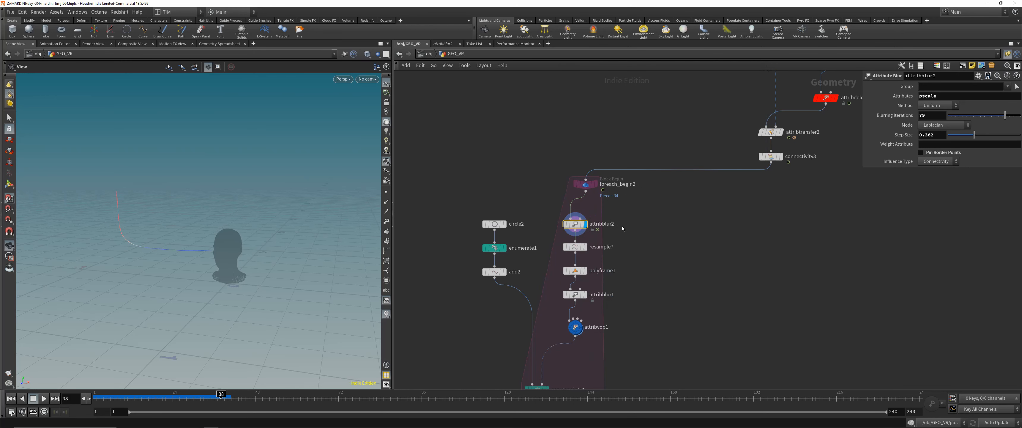
# - Display resample7, polyframe1 and attribblur1 in turn to review how the loop prepares the curve
pyautogui.click(575, 247)
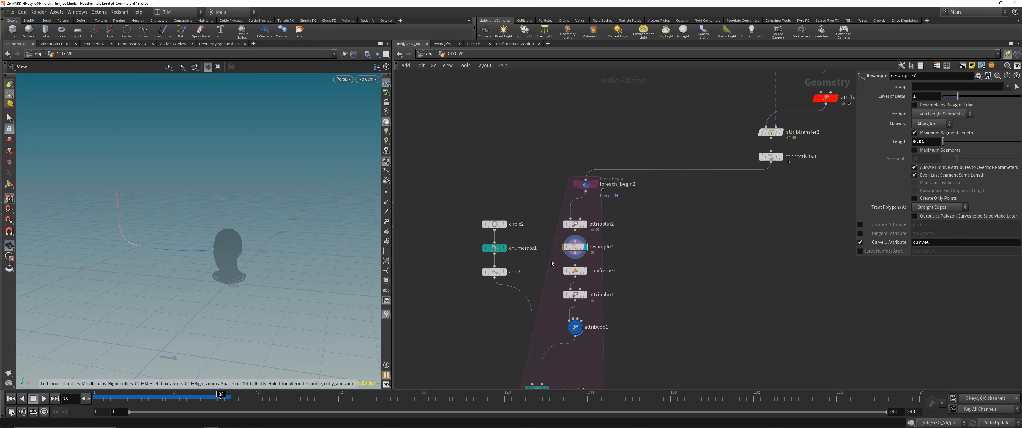
pyautogui.click(575, 271)
pyautogui.click(585, 270)
pyautogui.scroll(1, 423, 308)
pyautogui.moveTo(423, 308); pyautogui.dragTo(432, 234, button='middle')
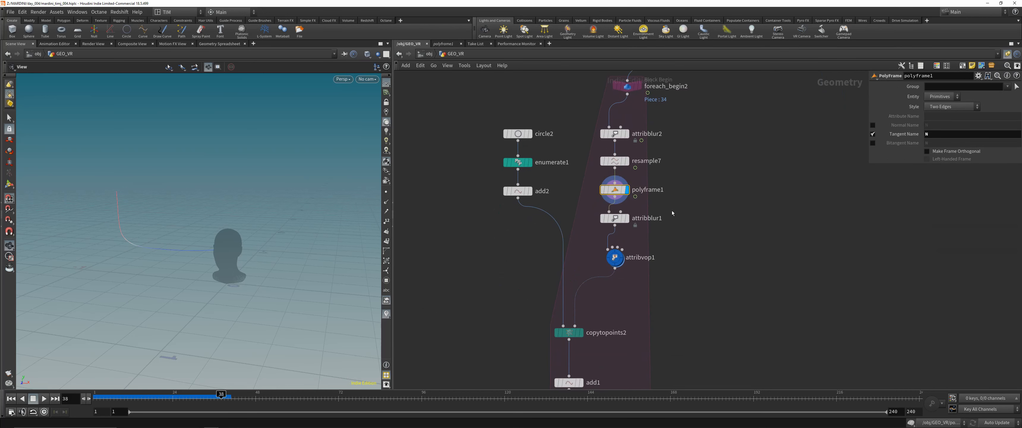
pyautogui.click(614, 218)
pyautogui.click(626, 218)
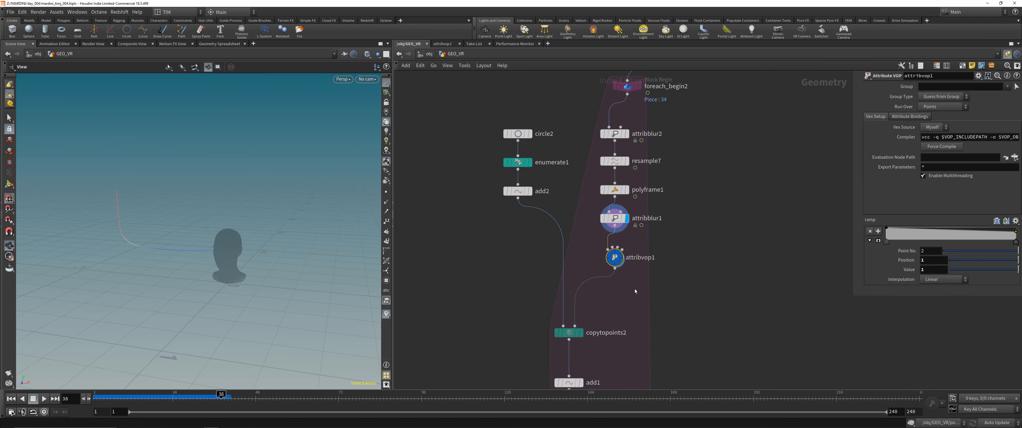
# - Display copytopoints2 and add1 in turn to examine the points copied along the curve and the lines joining them
pyautogui.click(568, 332)
pyautogui.click(579, 332)
pyautogui.moveTo(243, 230); pyautogui.dragTo(243, 190, button='right')
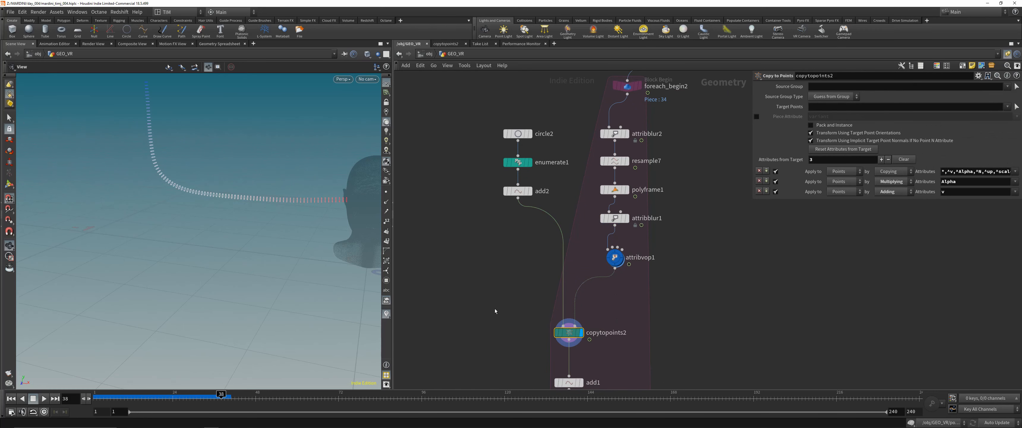
pyautogui.moveTo(495, 311); pyautogui.dragTo(478, 221, button='middle')
pyautogui.click(552, 293)
pyautogui.click(564, 294)
pyautogui.moveTo(258, 172); pyautogui.dragTo(242, 252, button='middle')
pyautogui.moveTo(242, 253); pyautogui.dragTo(296, 283)
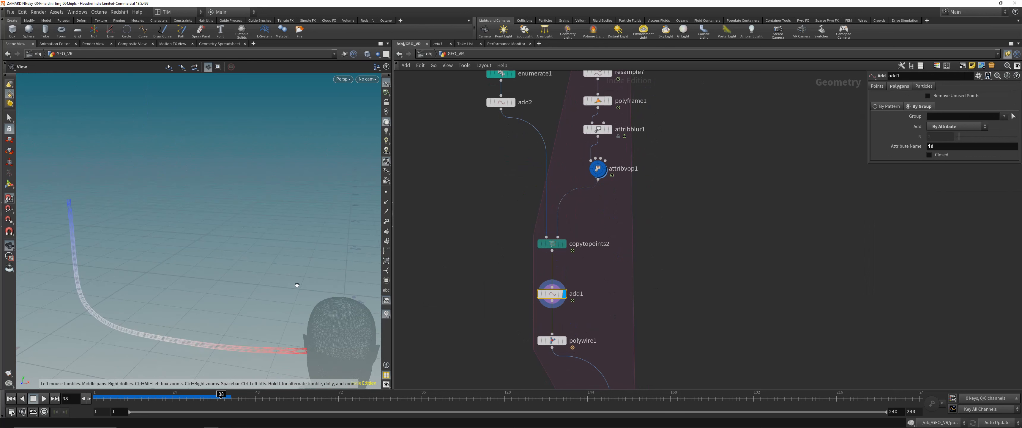
pyautogui.moveTo(296, 282); pyautogui.dragTo(307, 217, button='middle')
# - Display resample7 and polyframe1 in turn, switching the point normals on and off to check polyframe1's tangents along the curve
pyautogui.moveTo(567, 145); pyautogui.dragTo(570, 232, button='middle')
pyautogui.click(599, 160)
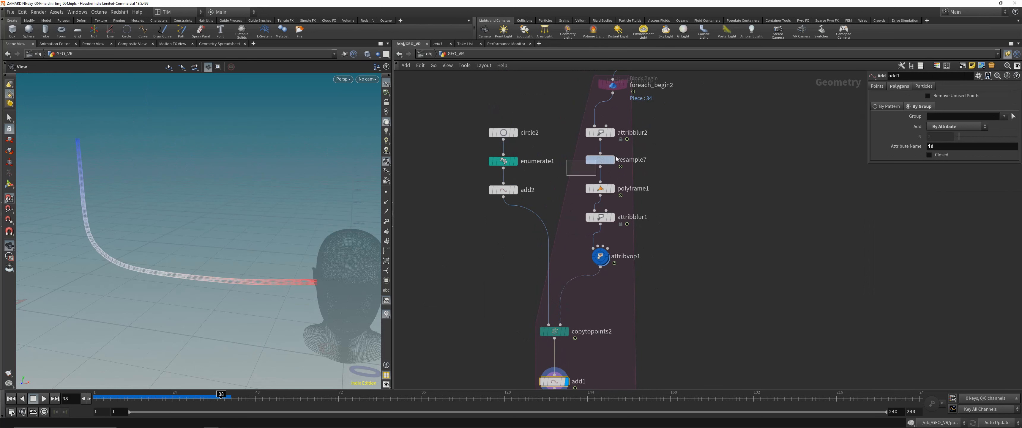
pyautogui.click(612, 160)
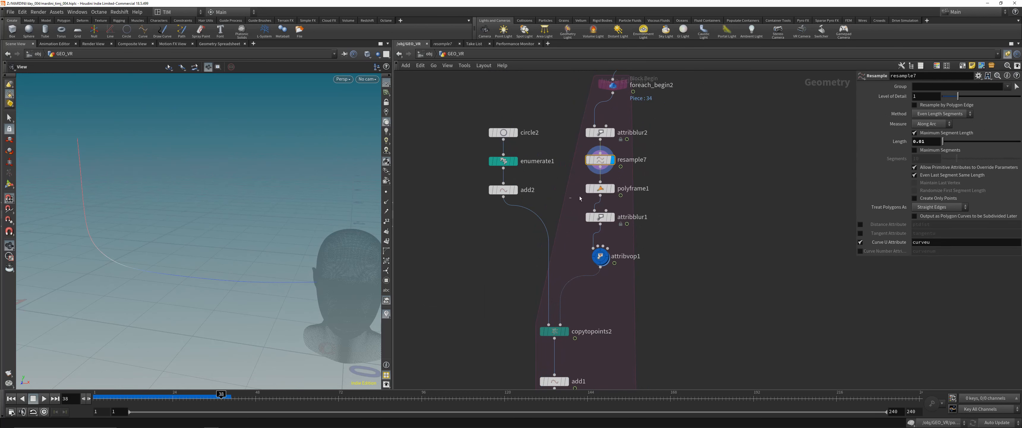
pyautogui.click(600, 189)
pyautogui.click(612, 189)
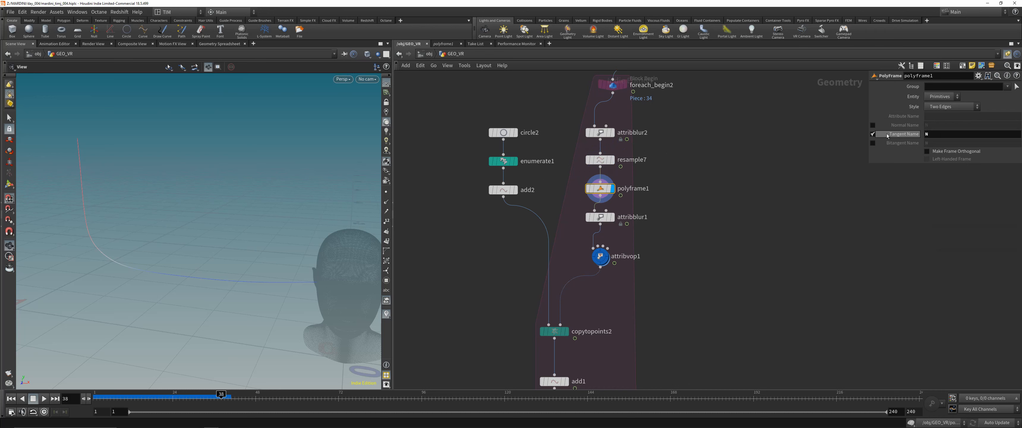
pyautogui.click(386, 202)
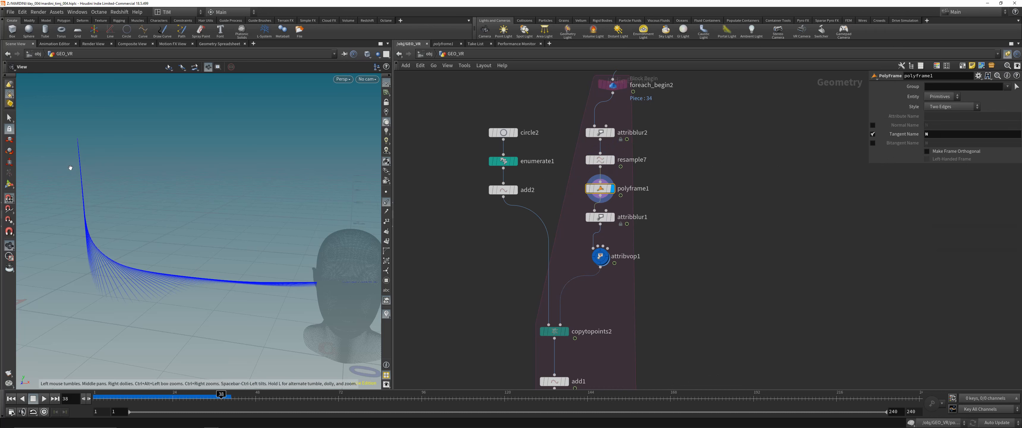
pyautogui.click(386, 201)
# - Display attribblur1 to review its pscale blur, and open the VOP network inside attribvop1
pyautogui.click(600, 218)
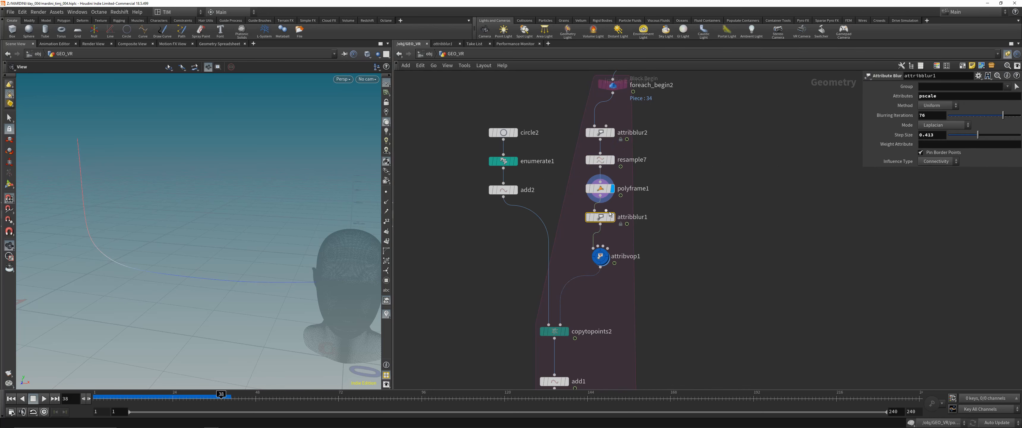
pyautogui.click(612, 217)
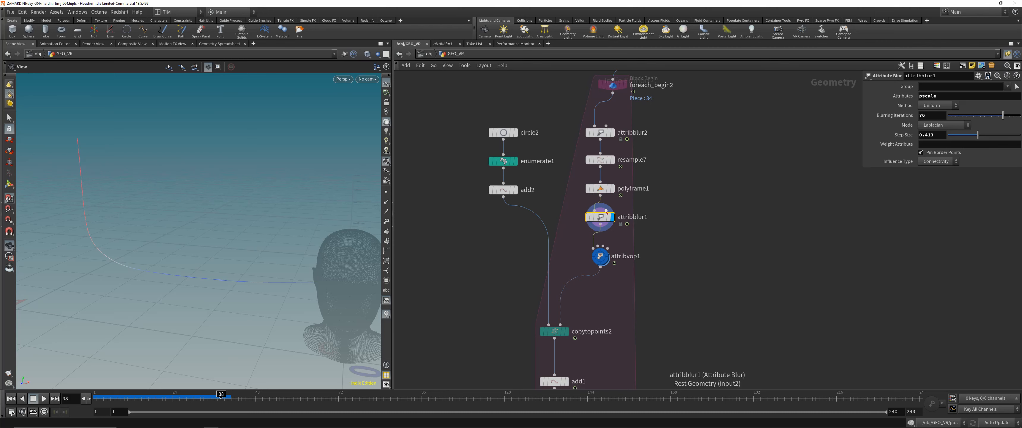
pyautogui.click(601, 257)
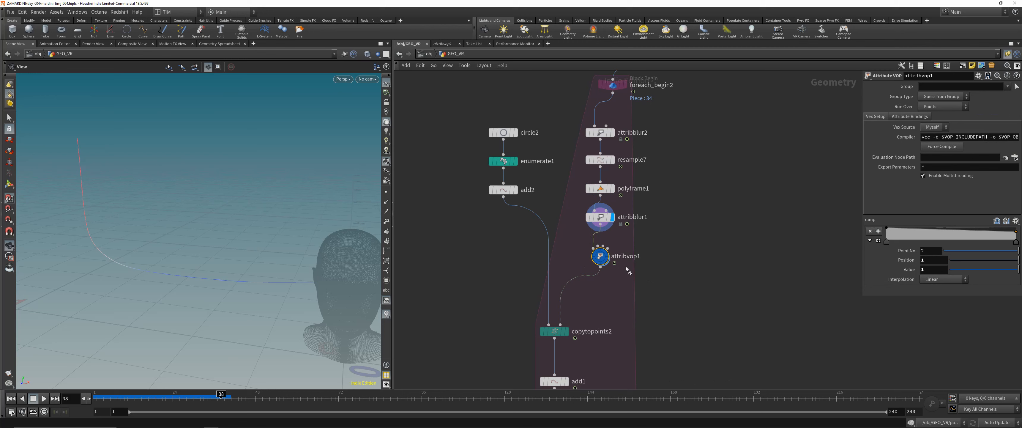
pyautogui.doubleClick(601, 257)
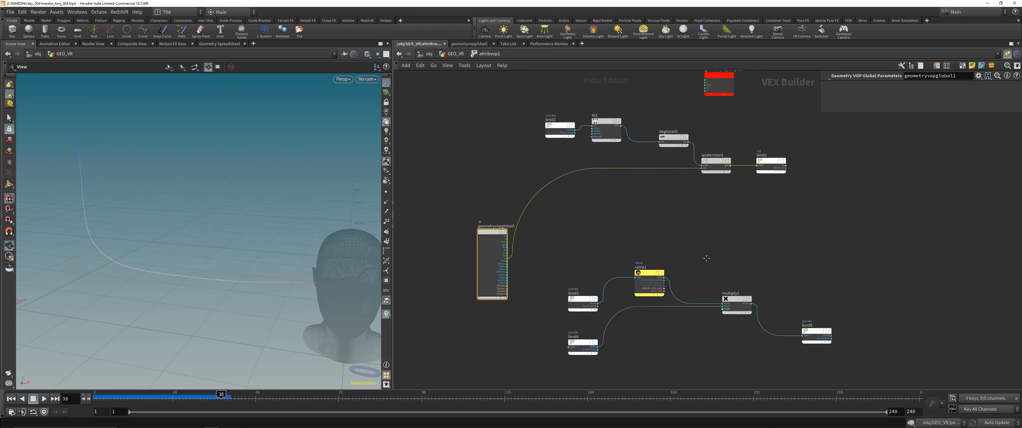
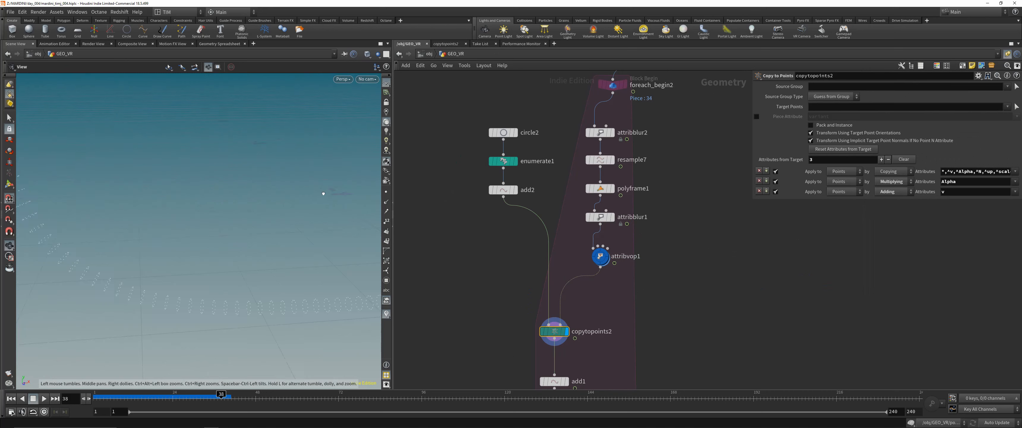
# - Template the null above the connector branch to check its rings alongside copytopoints2's copied points, and switch the template off
pyautogui.moveTo(323, 194); pyautogui.dragTo(273, 181)
pyautogui.moveTo(274, 180); pyautogui.dragTo(182, 201, button='middle')
pyautogui.scroll(-4, 543, 135)
pyautogui.moveTo(554, 89); pyautogui.dragTo(520, 258, button='middle')
pyautogui.moveTo(553, 152); pyautogui.dragTo(524, 310, button='middle')
pyautogui.press('e')
pyautogui.click(607, 170)
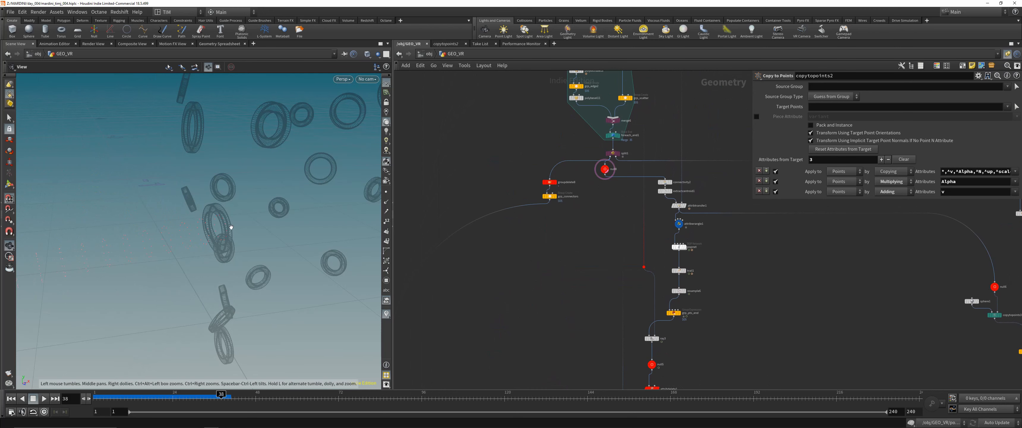
pyautogui.scroll(2, 228, 226)
pyautogui.moveTo(228, 226); pyautogui.dragTo(276, 224, button='middle')
pyautogui.scroll(-3, 552, 234)
pyautogui.moveTo(557, 264); pyautogui.dragTo(581, 157, button='middle')
pyautogui.press('e')
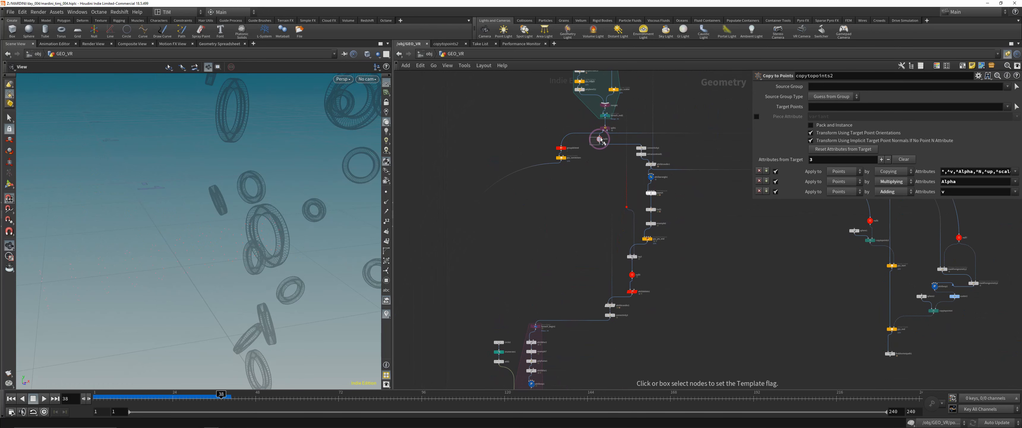
pyautogui.click(601, 140)
# - Display add1 and copytopoints2 in turn to compare the joined lines with the points copied along the curve
pyautogui.scroll(3, 530, 350)
pyautogui.moveTo(530, 350); pyautogui.dragTo(561, 179, button='middle')
pyautogui.click(544, 311)
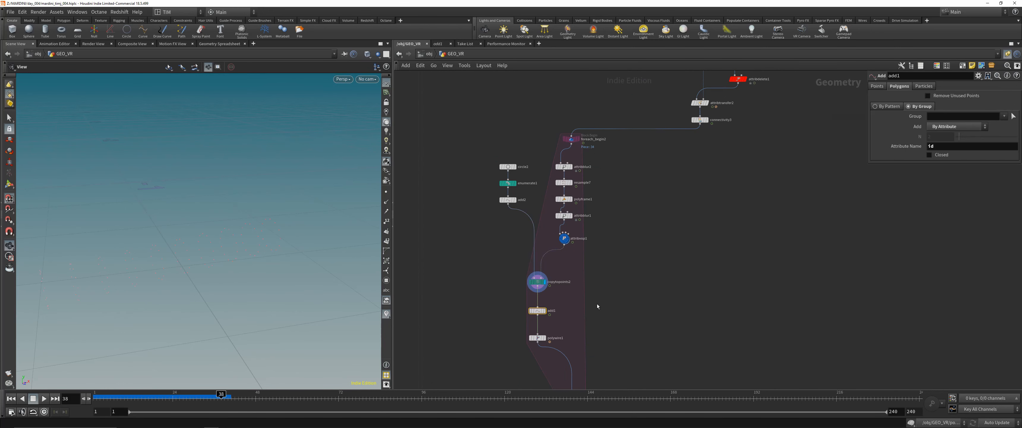
pyautogui.scroll(-5, 255, 196)
pyautogui.moveTo(242, 214); pyautogui.dragTo(247, 249, button='middle')
pyautogui.scroll(3, 246, 250)
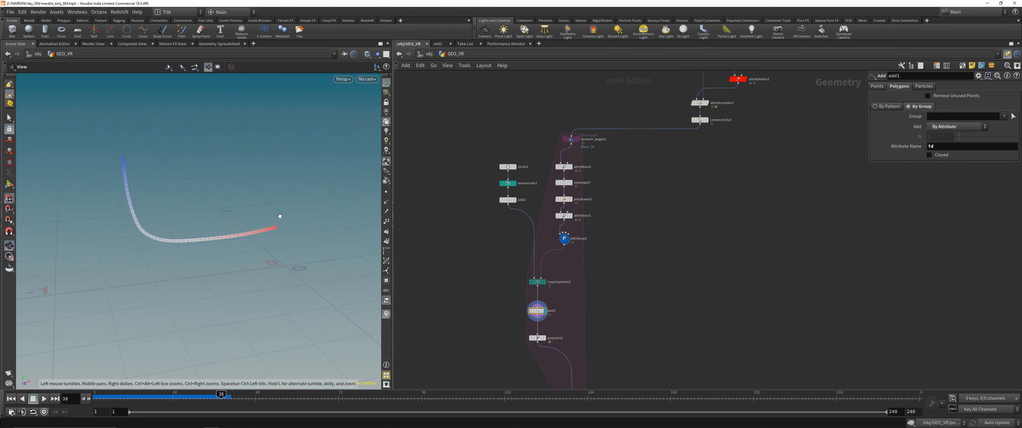
pyautogui.scroll(2, 517, 302)
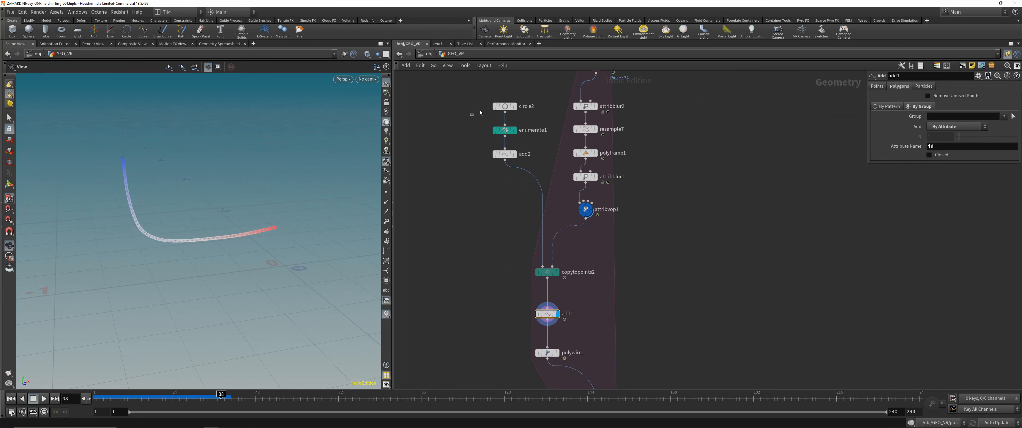
pyautogui.click(515, 106)
pyautogui.click(557, 271)
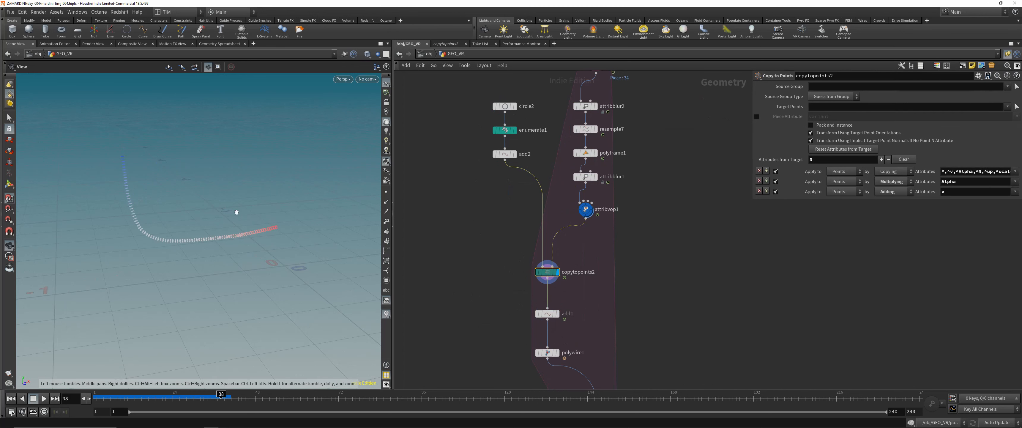
pyautogui.press('g')
# - Display enumerate1 and examine the circle's points and their id attribute in the Geometry Spreadsheet
pyautogui.click(514, 130)
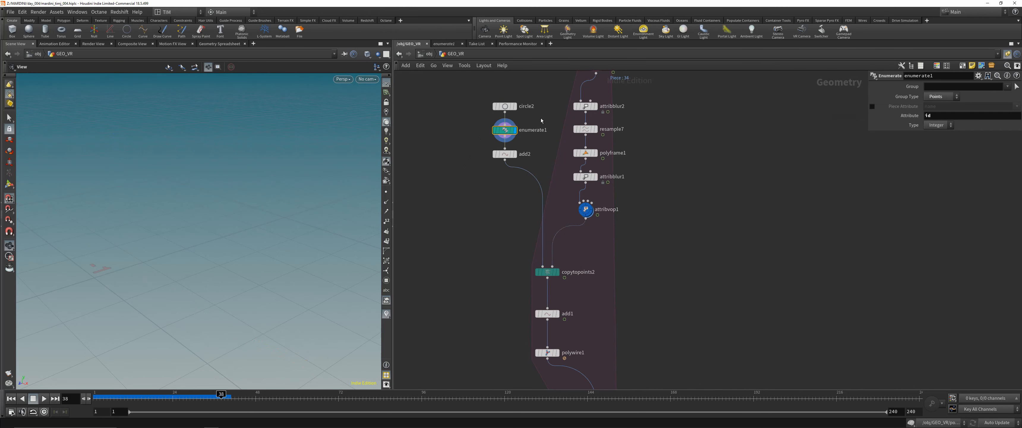
pyautogui.press('g')
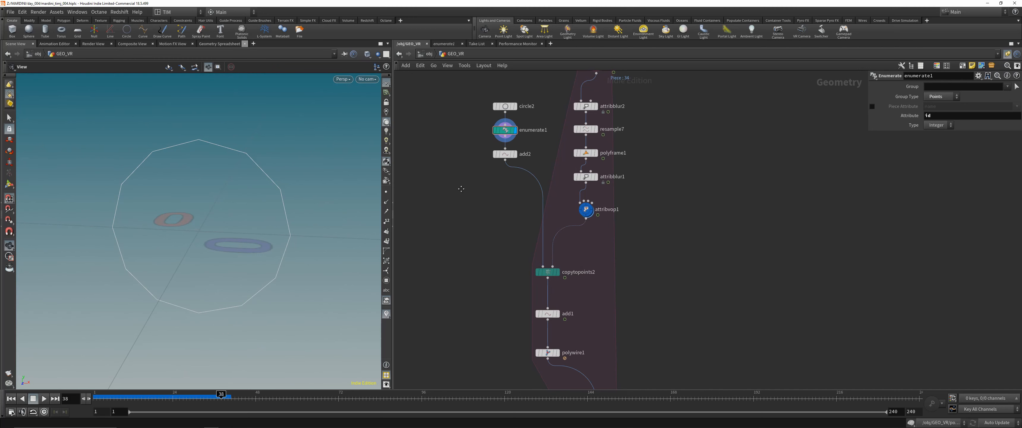
pyautogui.moveTo(461, 189); pyautogui.dragTo(507, 242, button='middle')
pyautogui.scroll(3, 544, 200)
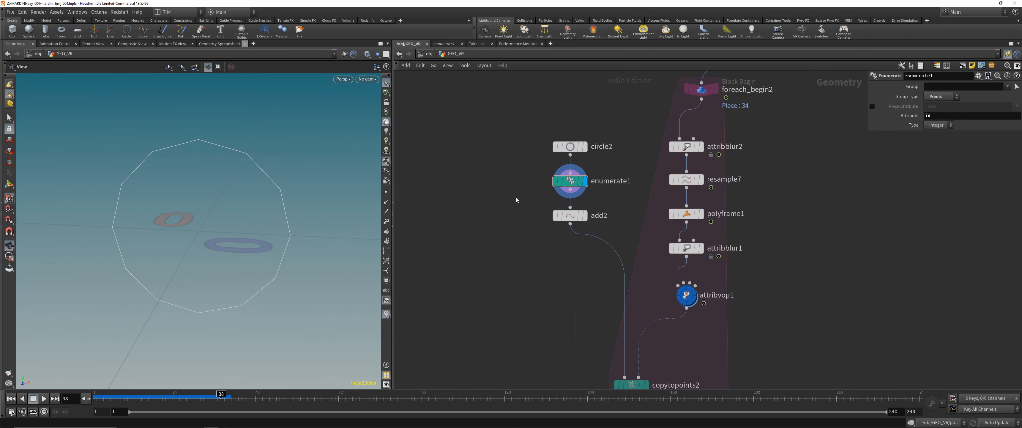
pyautogui.click(218, 45)
pyautogui.moveTo(509, 170); pyautogui.dragTo(631, 188)
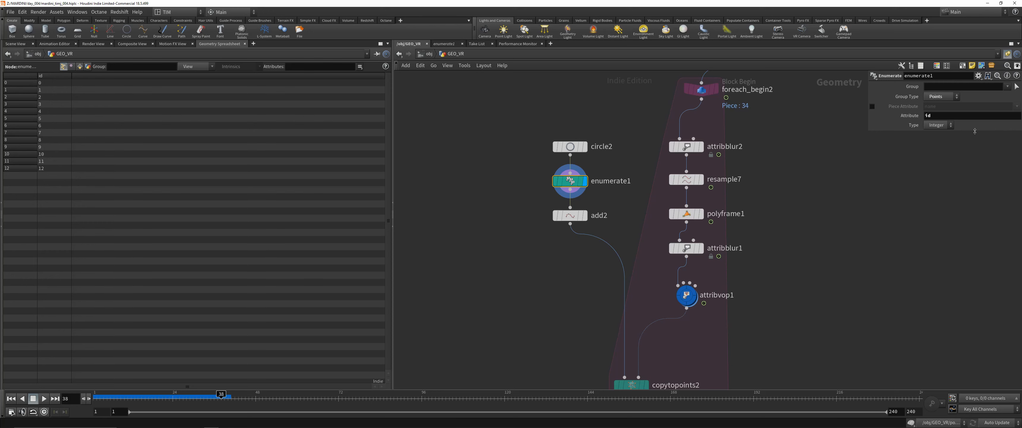
pyautogui.doubleClick(946, 117)
pyautogui.write('tim')
pyautogui.press('Return')
pyautogui.doubleClick(947, 115)
pyautogui.write('t')
pyautogui.press('Return')
# - Return to the 3D scene and display copytopoints2 and add1 in turn to review how points are joined by id
pyautogui.click(18, 44)
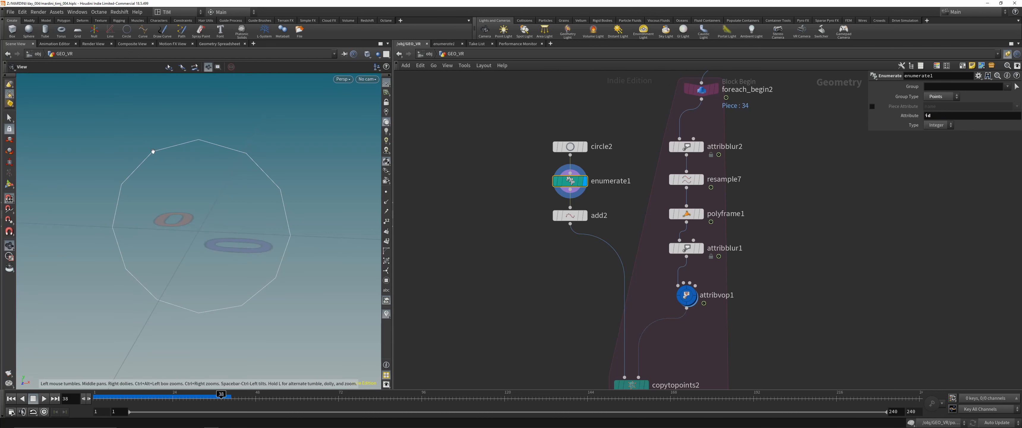
pyautogui.scroll(-1, 571, 335)
pyautogui.moveTo(551, 334); pyautogui.dragTo(546, 246, button='middle')
pyautogui.moveTo(546, 260); pyautogui.dragTo(644, 304)
pyautogui.press('r')
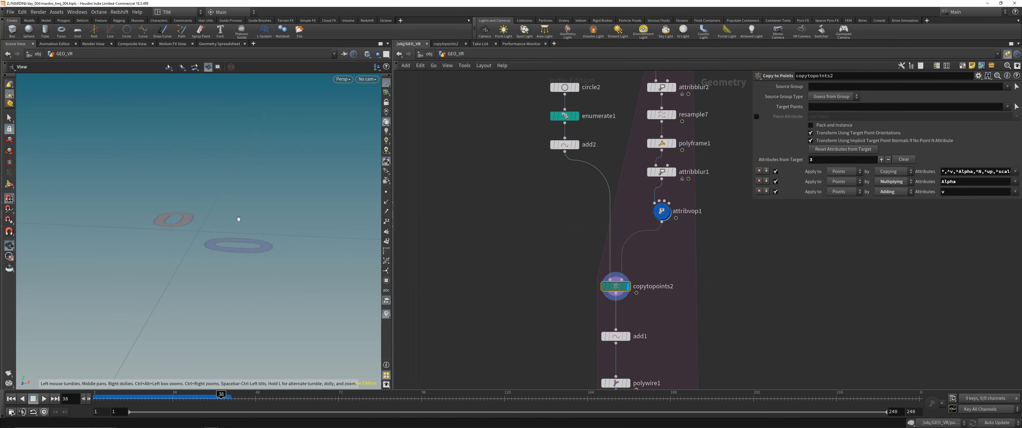
pyautogui.hotkey('space', 'g')
pyautogui.moveTo(236, 226); pyautogui.dragTo(254, 206)
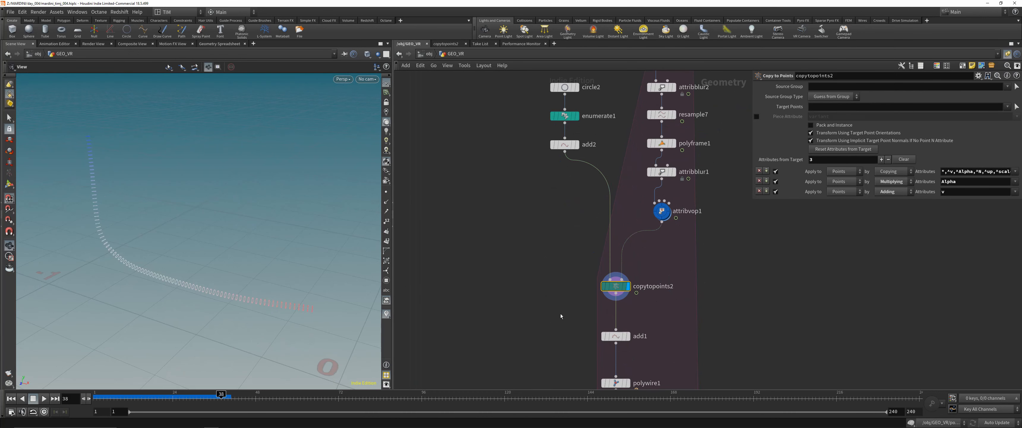
pyautogui.moveTo(563, 315); pyautogui.dragTo(514, 233, button='middle')
pyautogui.click(581, 223)
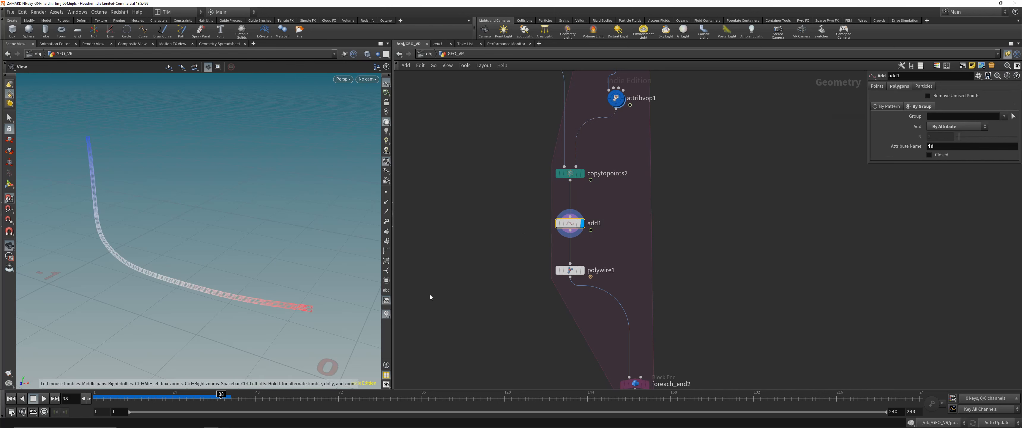
# - Display polywire1 and examine the bundled wires and their cut ends up close
pyautogui.scroll(1, 538, 295)
pyautogui.moveTo(539, 295); pyautogui.dragTo(479, 221, button='middle')
pyautogui.click(532, 192)
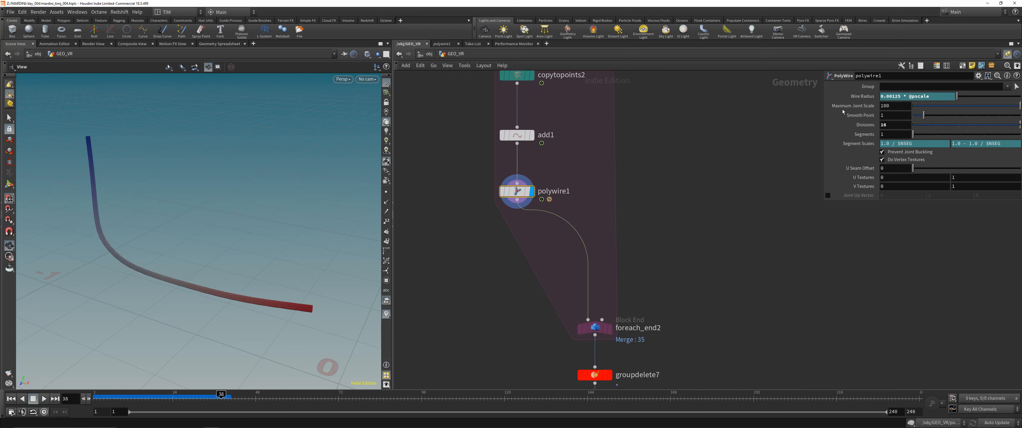
pyautogui.scroll(8, 307, 304)
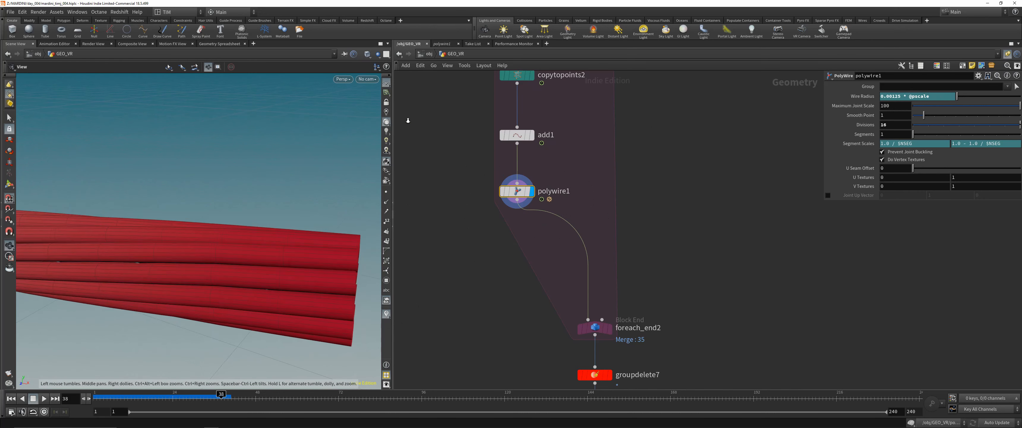
pyautogui.moveTo(408, 120); pyautogui.dragTo(394, 138, button='right')
pyautogui.moveTo(216, 245)
pyautogui.mouseDown()
pyautogui.moveTo(191, 228)
pyautogui.moveTo(205, 234)
pyautogui.mouseUp()
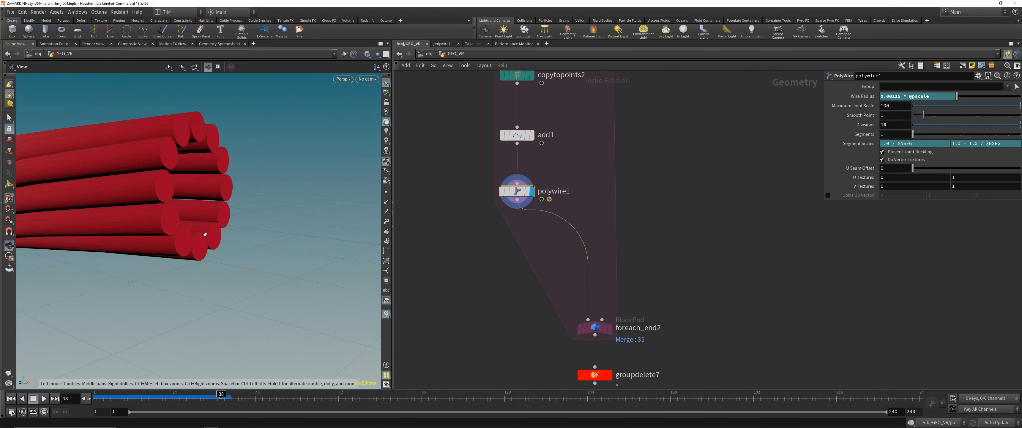
pyautogui.rightClick(194, 191)
pyautogui.click(188, 199)
pyautogui.moveTo(221, 174); pyautogui.dragTo(507, 332)
pyautogui.scroll(-1, 507, 332)
pyautogui.moveTo(507, 332); pyautogui.dragTo(500, 296, button='middle')
# - Display foreach_end2 and inspect the merged result of all wire bundles from several angles
pyautogui.click(571, 293)
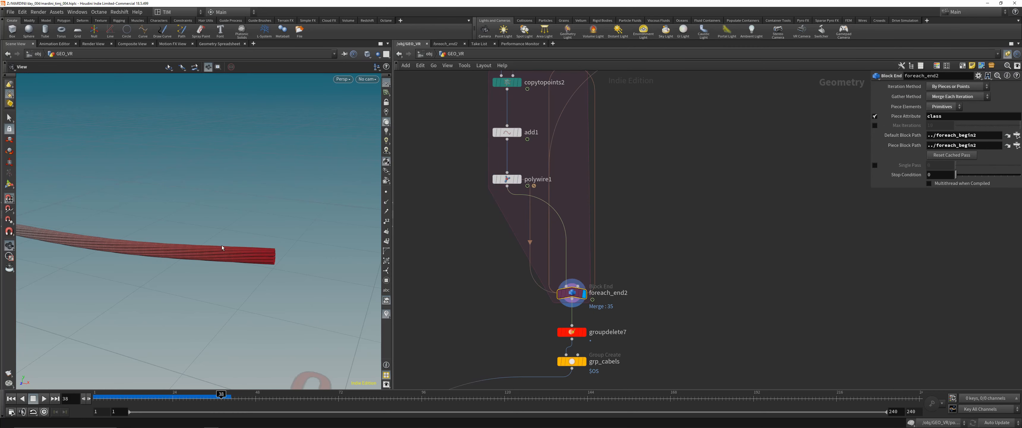
pyautogui.moveTo(222, 245)
pyautogui.mouseDown()
pyautogui.moveTo(276, 210)
pyautogui.moveTo(212, 241)
pyautogui.mouseUp()
pyautogui.moveTo(212, 241); pyautogui.dragTo(192, 324, button='right')
pyautogui.moveTo(191, 323); pyautogui.dragTo(238, 214)
pyautogui.moveTo(246, 238); pyautogui.dragTo(347, 206, button='right')
# - Display groupdelete7 and grp_cabels in turn to review the group cleanup and the cable grouping
pyautogui.moveTo(522, 319); pyautogui.dragTo(525, 284, button='middle')
pyautogui.click(574, 297)
pyautogui.click(585, 297)
pyautogui.click(573, 326)
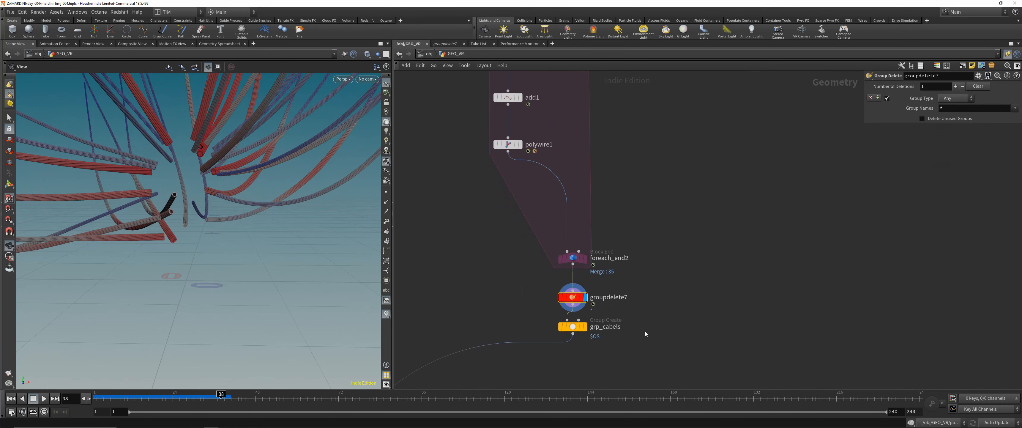
# - Display merge1 and material1 in turn to review the combined head, headset and cables with their assigned materials
pyautogui.scroll(-4, 644, 330)
pyautogui.scroll(-5, 644, 329)
pyautogui.moveTo(644, 342); pyautogui.dragTo(639, 246, button='middle')
pyautogui.moveTo(602, 220); pyautogui.dragTo(626, 240)
pyautogui.click(624, 230)
pyautogui.moveTo(578, 320); pyautogui.dragTo(585, 260, button='middle')
pyautogui.scroll(2, 585, 260)
pyautogui.moveTo(510, 312); pyautogui.dragTo(583, 281)
pyautogui.press('r')
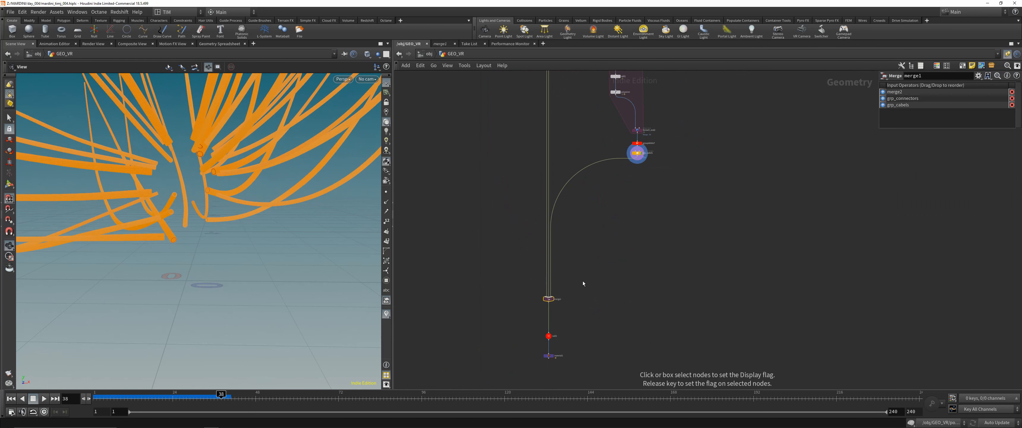
pyautogui.moveTo(514, 372); pyautogui.dragTo(571, 350)
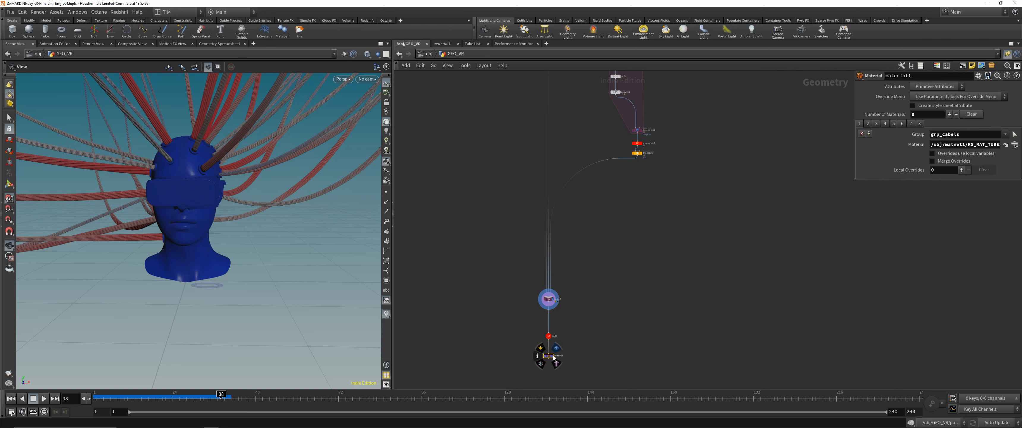
pyautogui.click(557, 348)
# - Look over the whole GEO_VR network and view the finished model through cam1
pyautogui.scroll(-3, 492, 186)
pyautogui.moveTo(493, 160); pyautogui.dragTo(480, 288, button='middle')
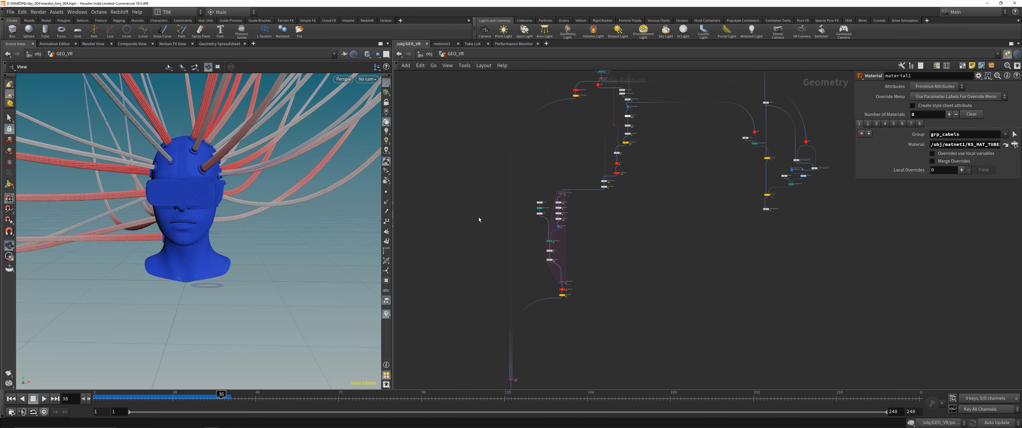
pyautogui.scroll(-4, 477, 212)
pyautogui.moveTo(475, 197); pyautogui.dragTo(481, 287, button='middle')
pyautogui.click(367, 79)
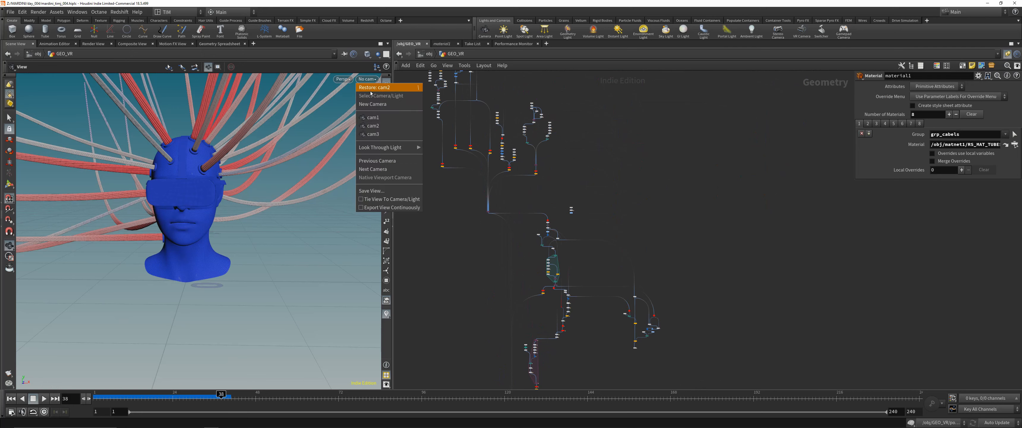
pyautogui.click(372, 117)
# - Return to the object level, open geo1, and review the e2 and transform2 nodes behind the headset text
pyautogui.click(426, 54)
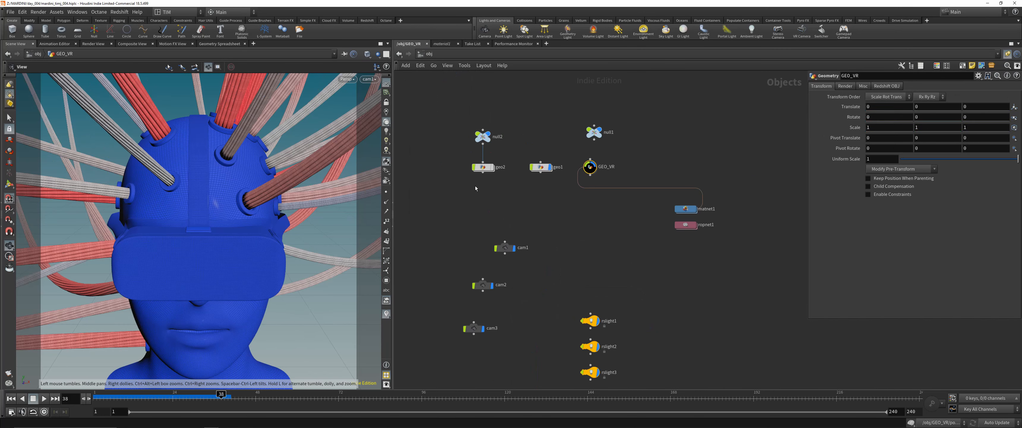
pyautogui.click(474, 201)
pyautogui.click(540, 165)
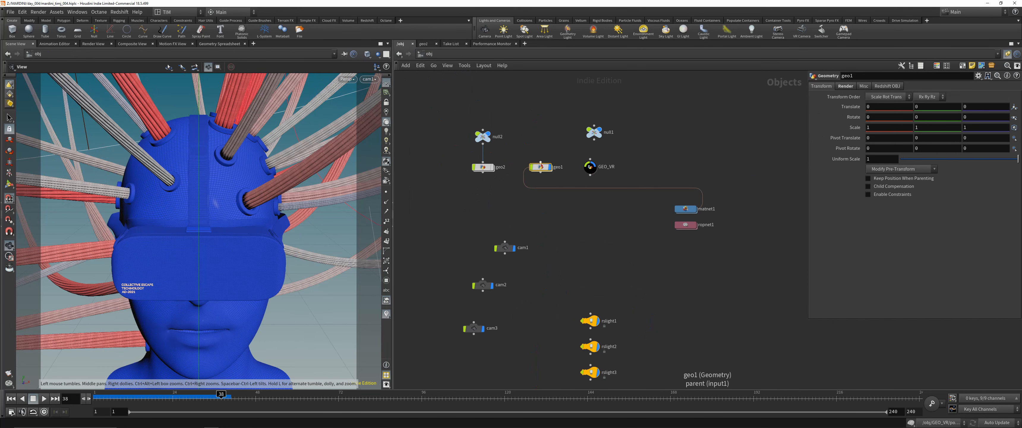
pyautogui.doubleClick(540, 165)
pyautogui.press('g')
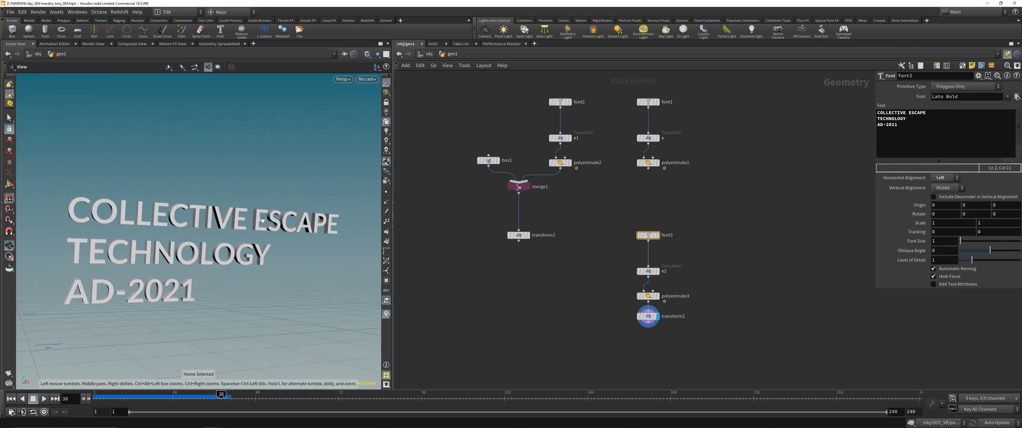
pyautogui.click(648, 271)
pyautogui.click(645, 316)
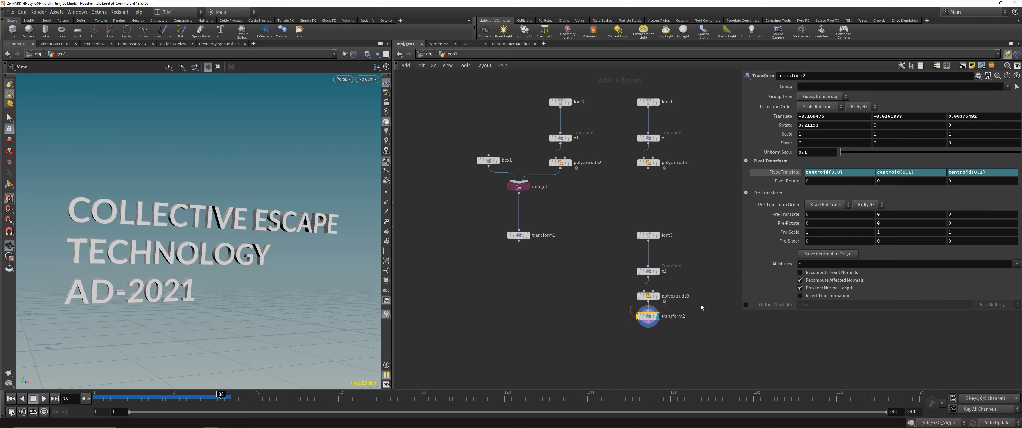
# - Arrange the font3, e2, polyextrude3 and transform2 nodes automatically into a compact vertical chain
pyautogui.moveTo(699, 234); pyautogui.dragTo(616, 325)
pyautogui.press('l')
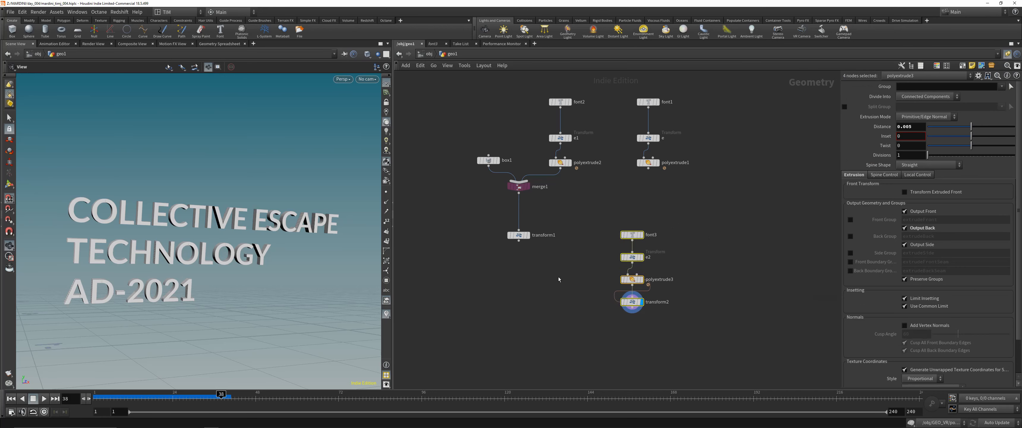
pyautogui.click(556, 298)
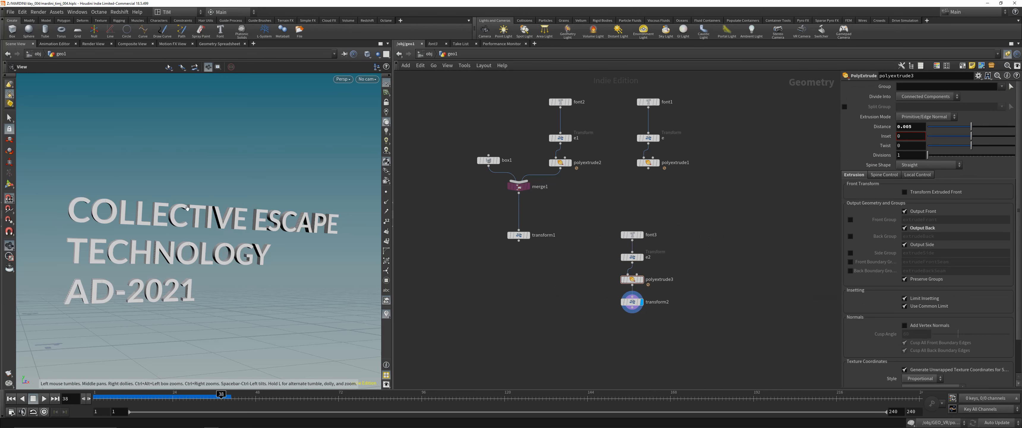
pyautogui.moveTo(187, 207); pyautogui.dragTo(210, 238)
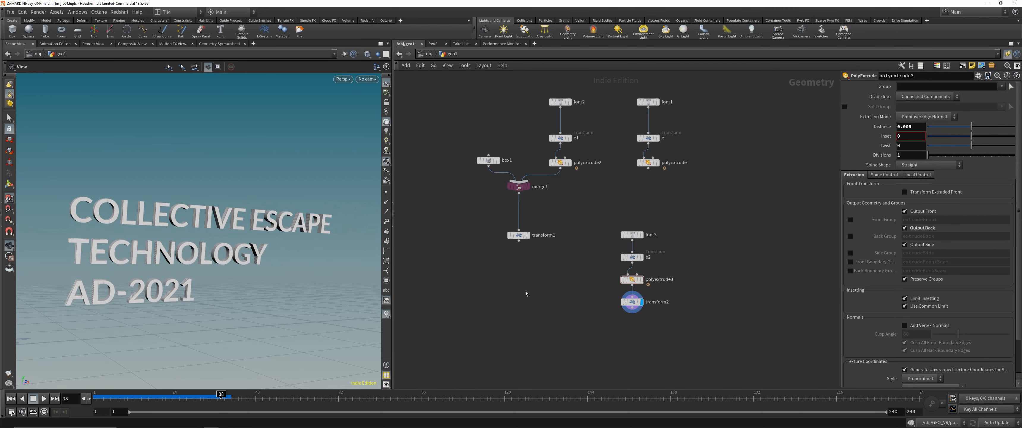
# - Return to the object level, display geo2 to examine its glass plane in front of the head, and hide it
pyautogui.press('u')
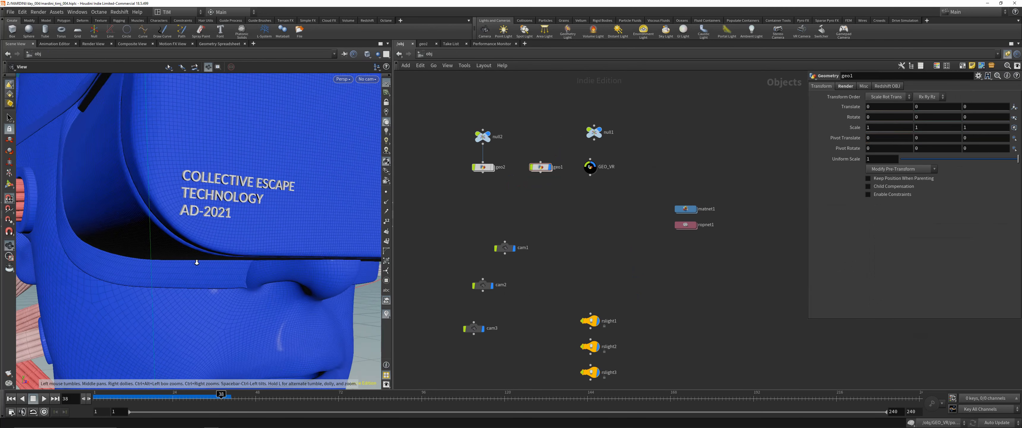
pyautogui.moveTo(452, 198); pyautogui.dragTo(502, 161)
pyautogui.click(492, 167)
pyautogui.scroll(-10, 204, 231)
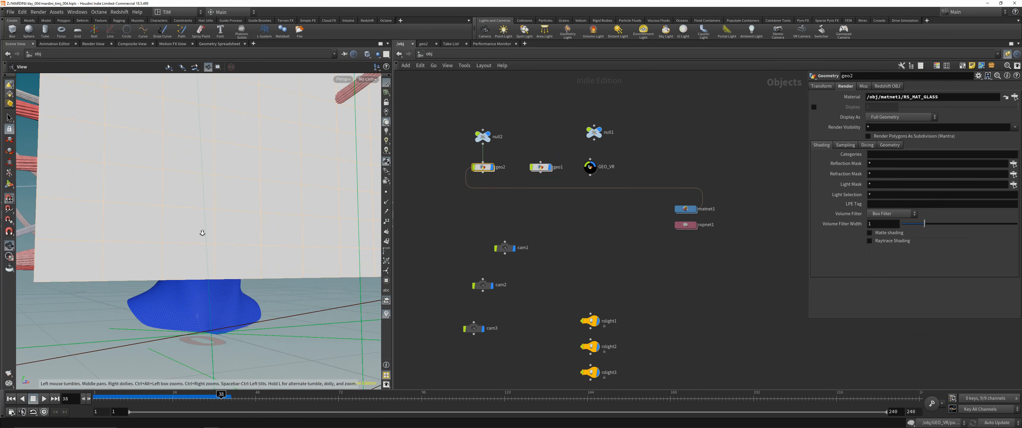
pyautogui.moveTo(234, 190); pyautogui.dragTo(264, 269)
pyautogui.moveTo(263, 271); pyautogui.dragTo(260, 287, button='right')
pyautogui.moveTo(260, 287); pyautogui.dragTo(248, 238, button='middle')
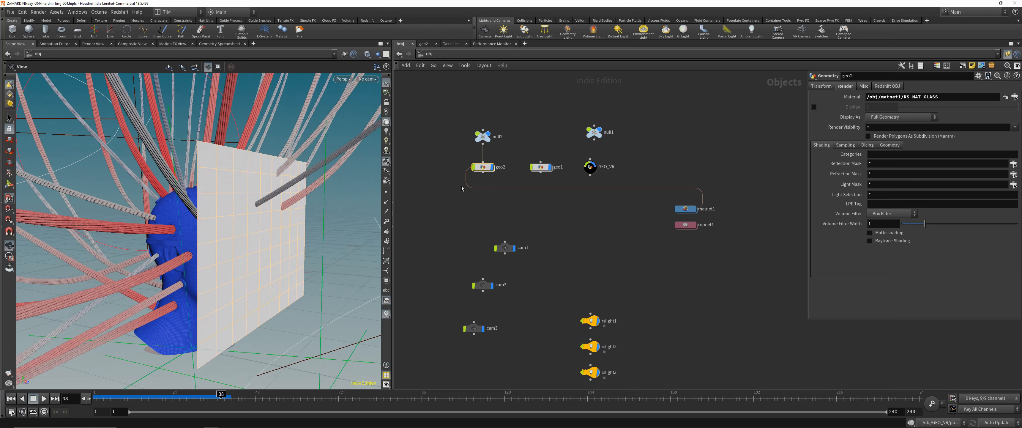
pyautogui.click(492, 167)
# - Open the matnet1 network to look over the Redshift materials used in the scene
pyautogui.click(641, 222)
pyautogui.doubleClick(686, 209)
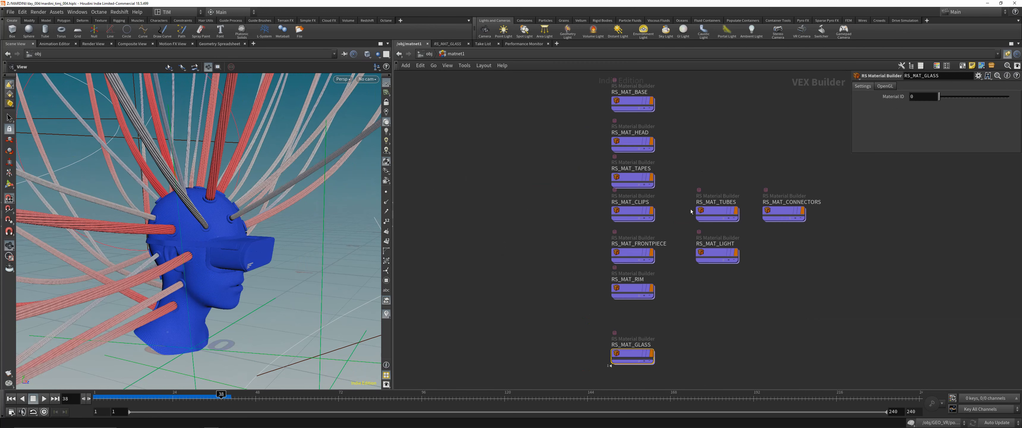
pyautogui.moveTo(690, 154); pyautogui.dragTo(612, 170, button='middle')
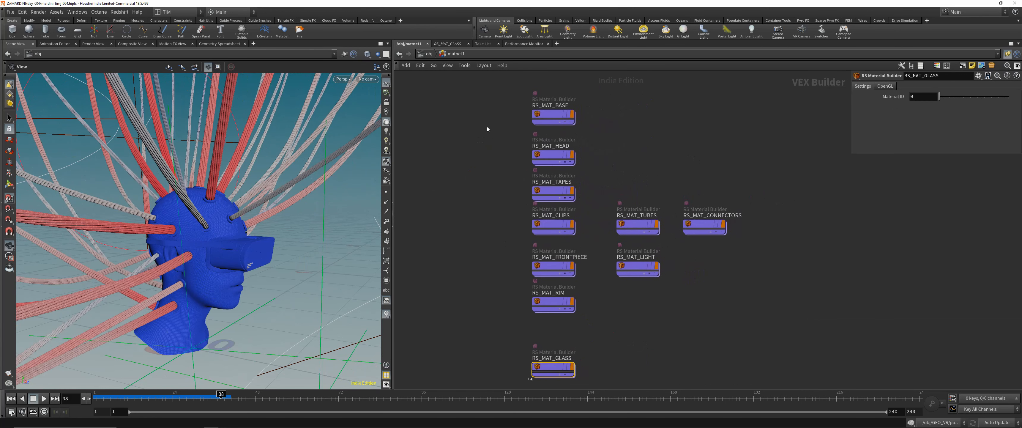
# - Open the RS_MAT_BASE material and inspect the settings of its Material1 node
pyautogui.click(550, 115)
pyautogui.doubleClick(550, 114)
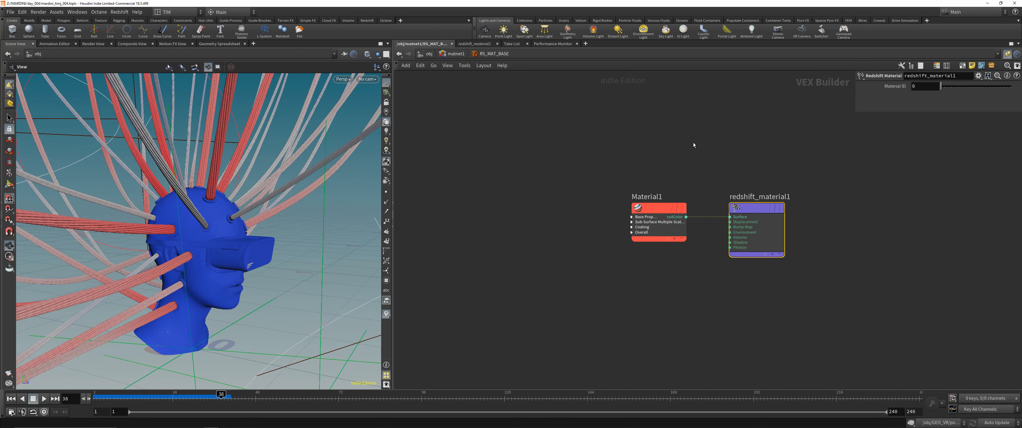
pyautogui.moveTo(694, 145); pyautogui.dragTo(598, 135, button='middle')
pyautogui.moveTo(512, 250); pyautogui.dragTo(592, 158)
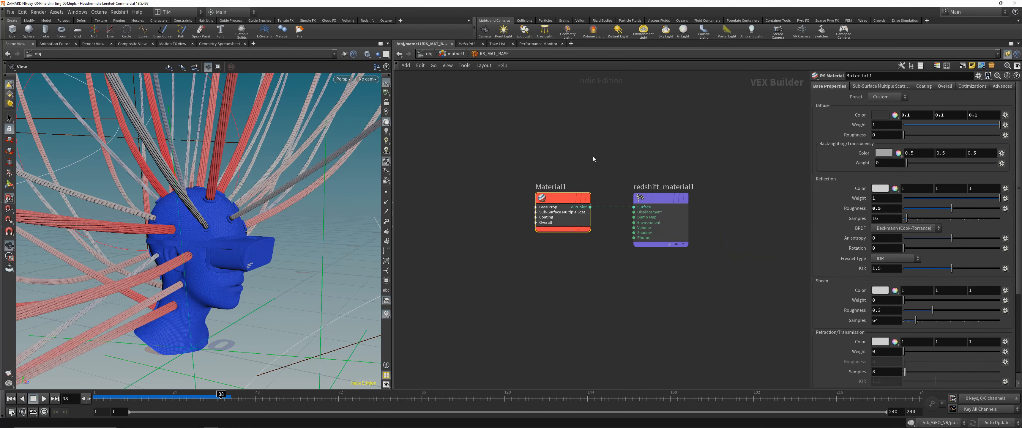
pyautogui.click(592, 156)
# - Look into the RS_MAT_HEAD material, then return to RS_MAT_BASE and examine the headset surfaces it covers in the viewport
pyautogui.press('u')
pyautogui.doubleClick(559, 154)
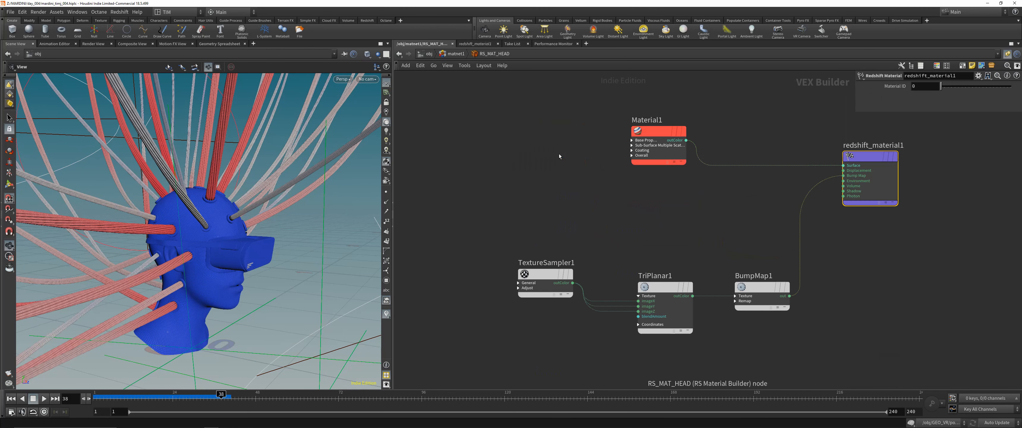
pyautogui.press('u')
pyautogui.doubleClick(551, 115)
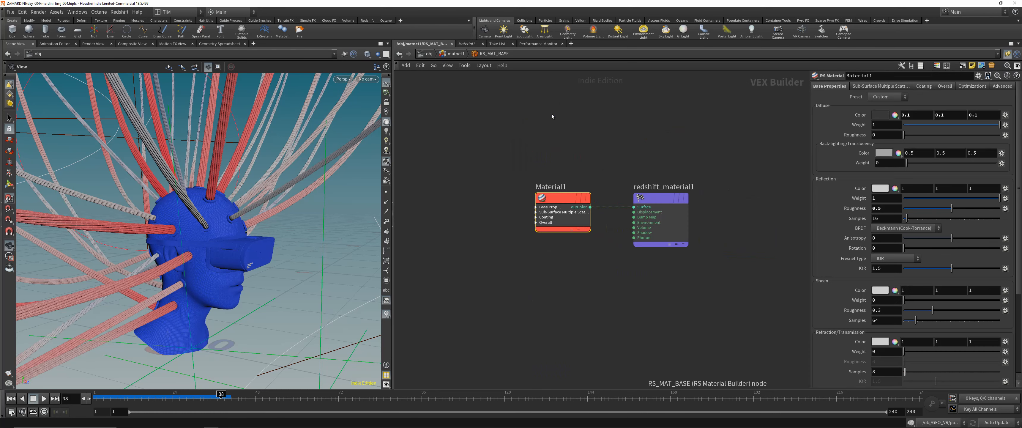
pyautogui.scroll(5, 291, 188)
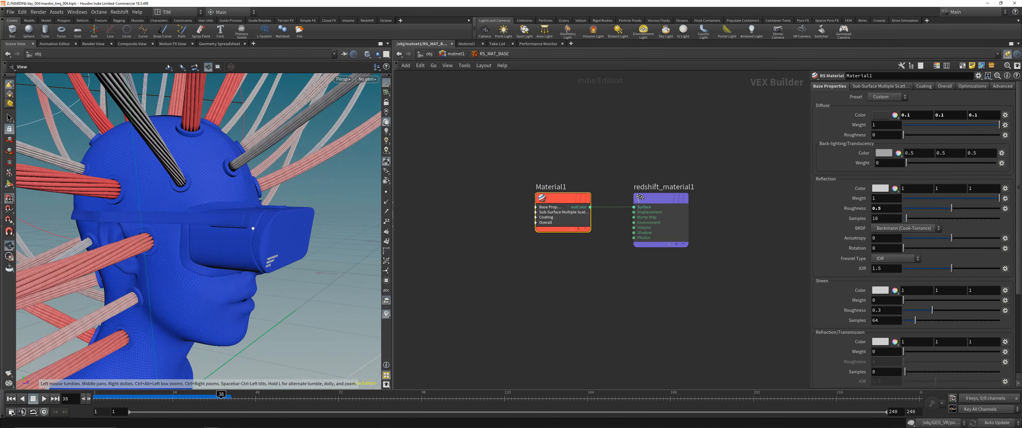
pyautogui.moveTo(291, 187); pyautogui.dragTo(295, 166)
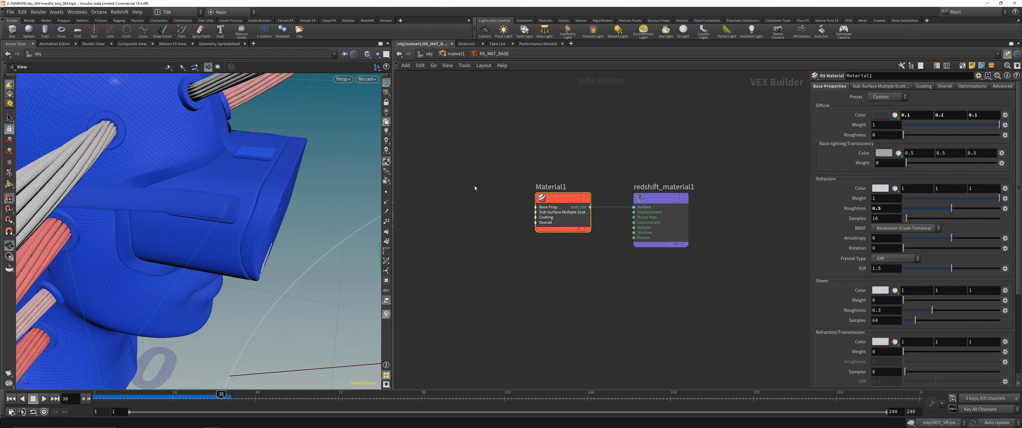
# - Review the RS_MAT_HEAD and RS_MAT_TAPES networks with their triplanar bump maps, and compare the tapes with the headset model
pyautogui.press('u')
pyautogui.click(548, 158)
pyautogui.press('i')
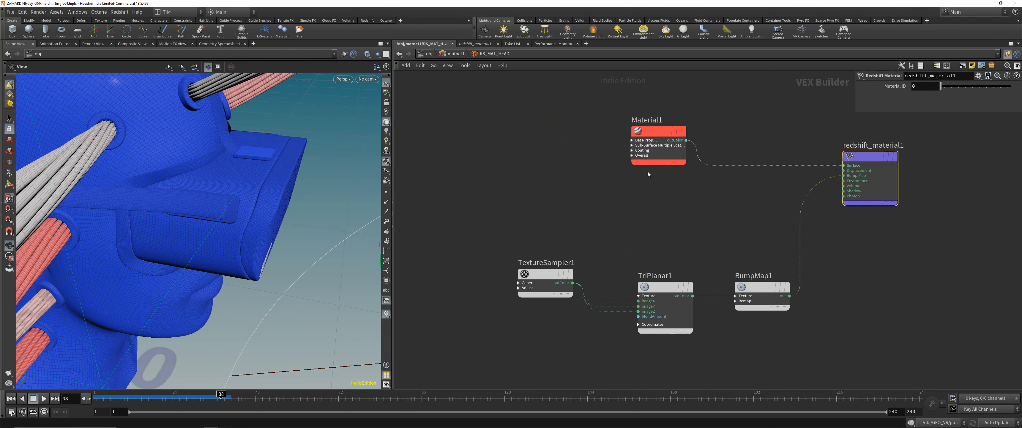
pyautogui.press('u')
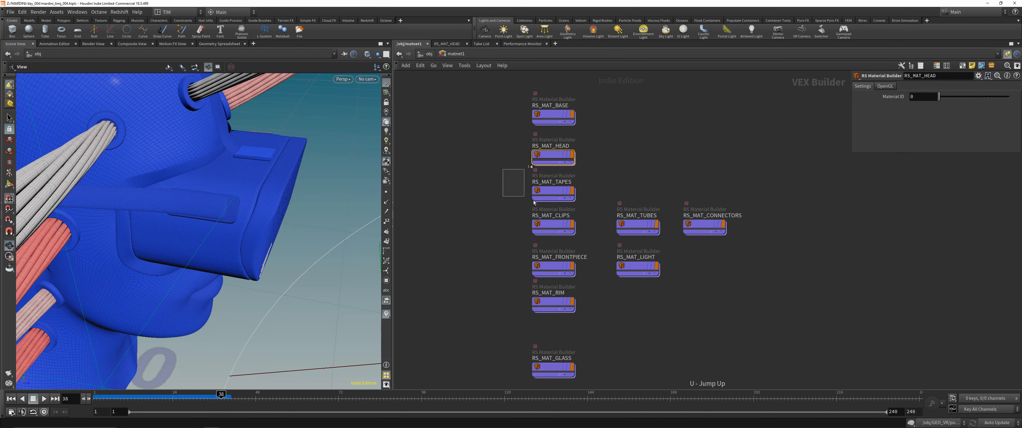
pyautogui.click(550, 193)
pyautogui.press('i')
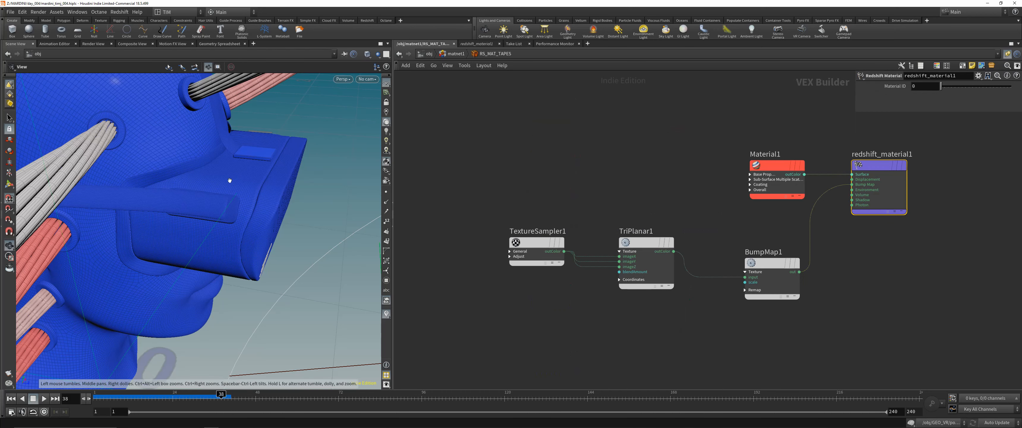
pyautogui.moveTo(228, 178); pyautogui.dragTo(149, 193)
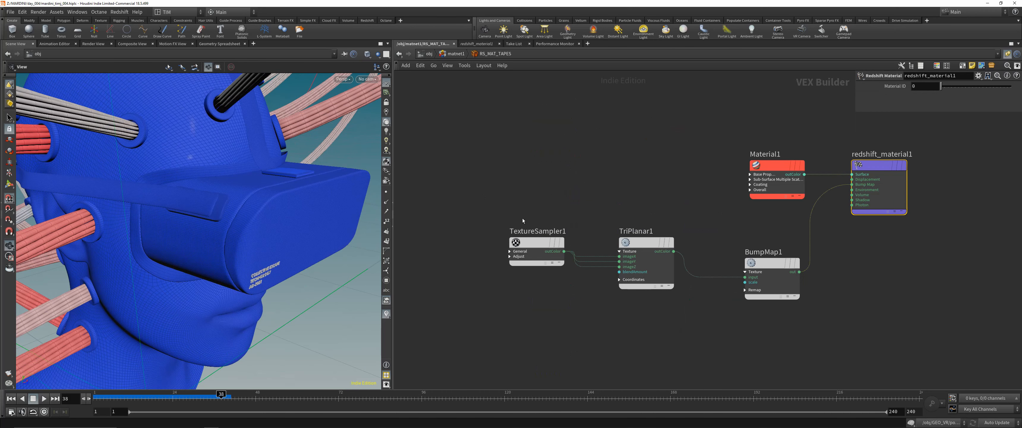
pyautogui.moveTo(487, 198); pyautogui.dragTo(497, 166)
pyautogui.press('u')
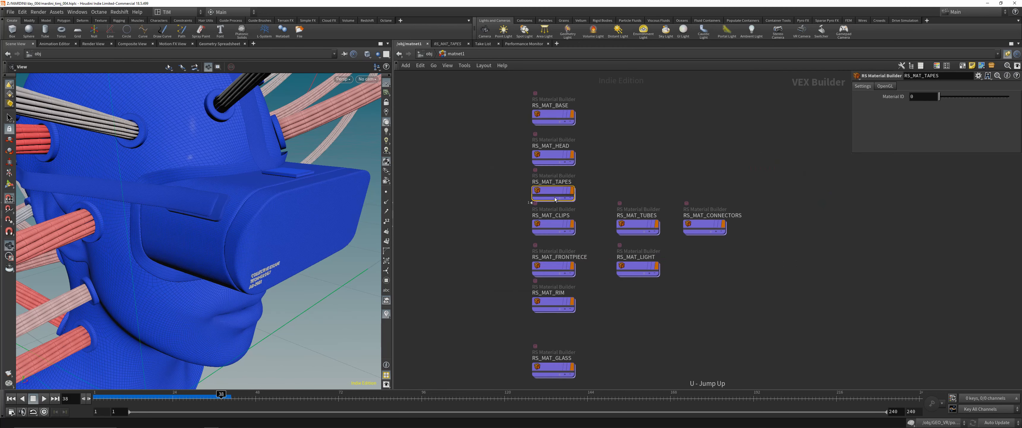
# - Look through the RS_MAT_CLIPS, RS_MAT_TUBES and RS_MAT_CONNECTORS materials and select RS_MAT_LIGHT
pyautogui.doubleClick(542, 228)
pyautogui.press('u')
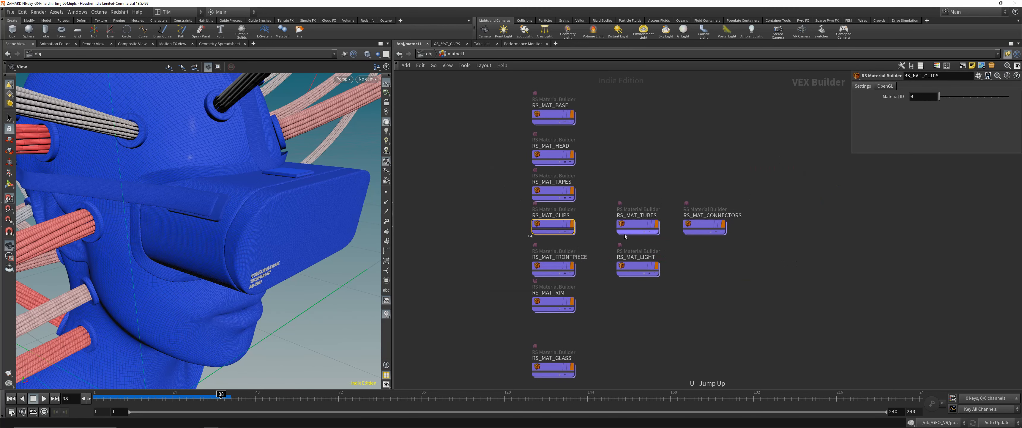
pyautogui.doubleClick(628, 230)
pyautogui.press('u')
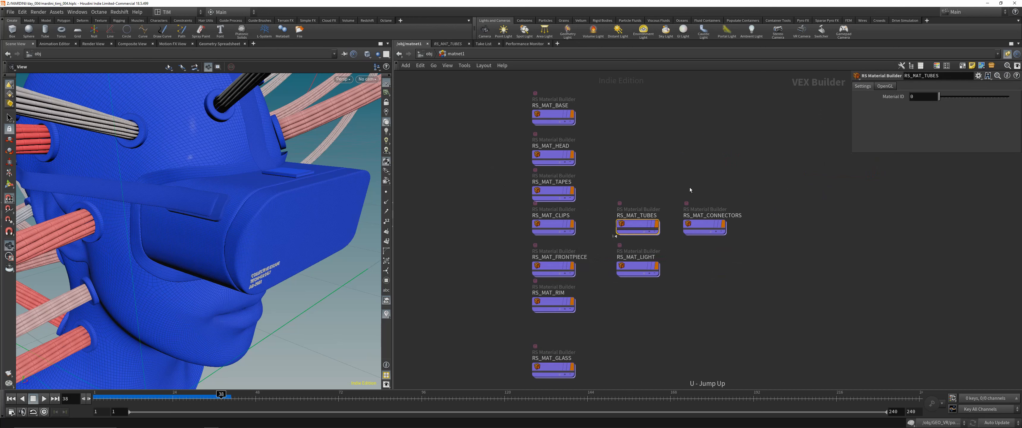
pyautogui.click(705, 223)
pyautogui.doubleClick(705, 223)
pyautogui.press('u')
pyautogui.click(635, 268)
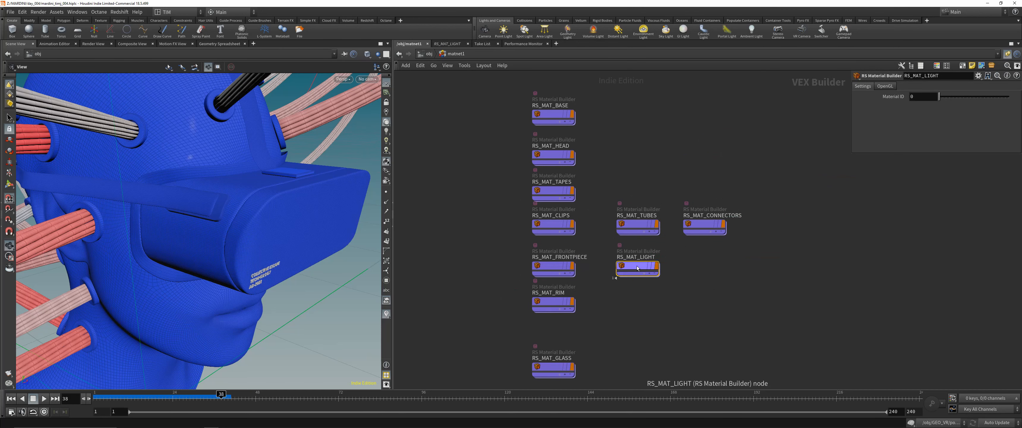
# - Look into the RS_MAT_FRONTPIECE and RS_MAT_RIM materials, then examine the texture and bump nodes in RS_MAT_GLASS
pyautogui.doubleClick(540, 267)
pyautogui.press('u')
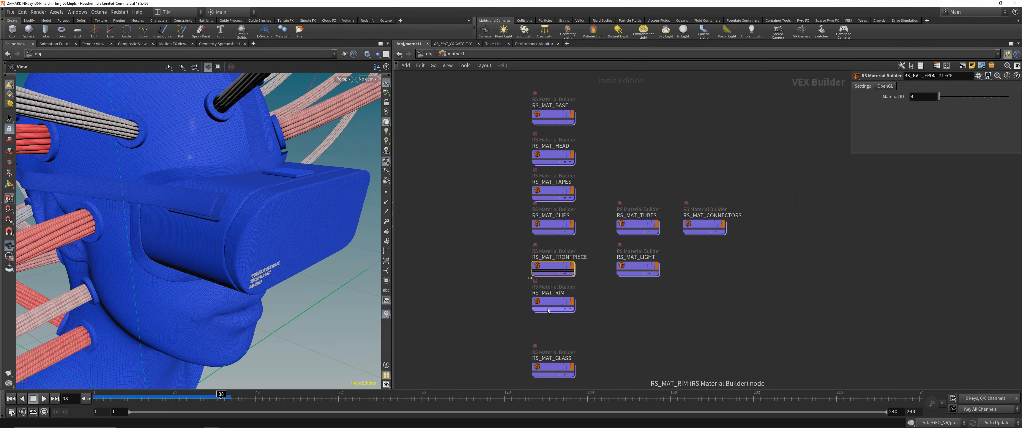
pyautogui.doubleClick(548, 306)
pyautogui.press('u')
pyautogui.doubleClick(546, 368)
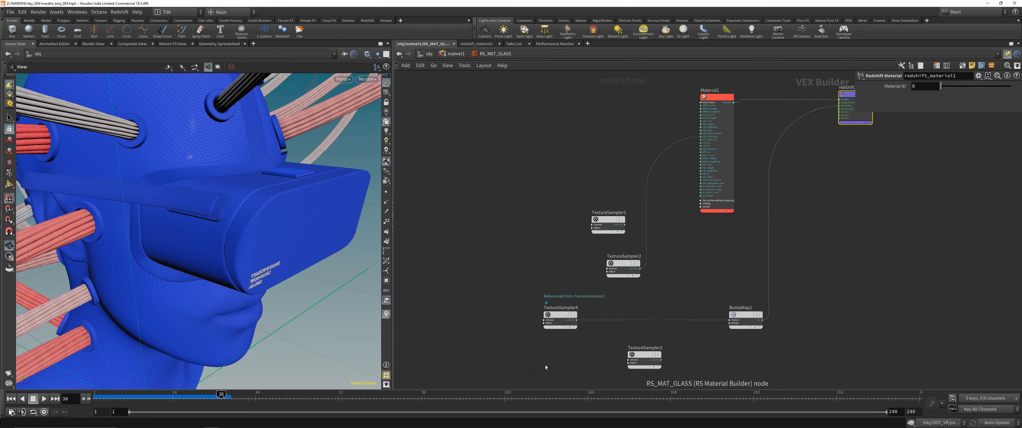
pyautogui.moveTo(692, 267); pyautogui.dragTo(630, 252, button='middle')
pyautogui.moveTo(520, 147); pyautogui.dragTo(503, 180, button='middle')
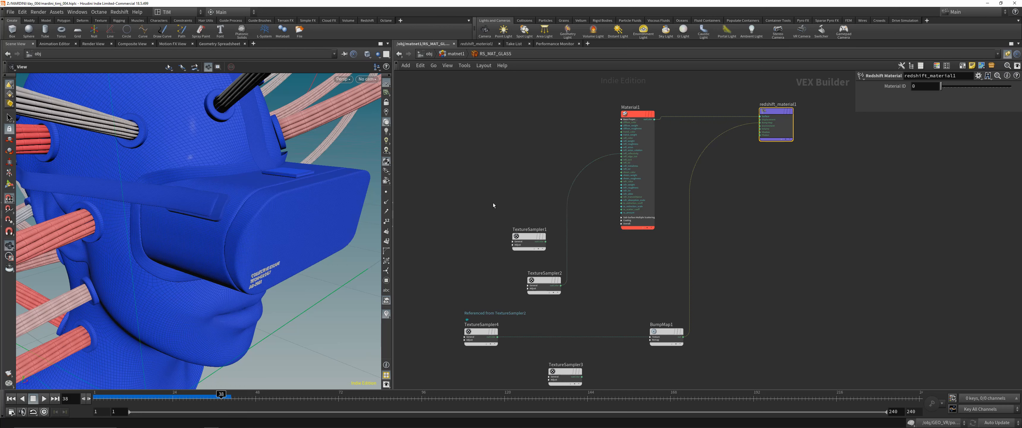
# - Return to the object level and look through the cam2 camera in the viewport
pyautogui.press('u')
pyautogui.click(428, 54)
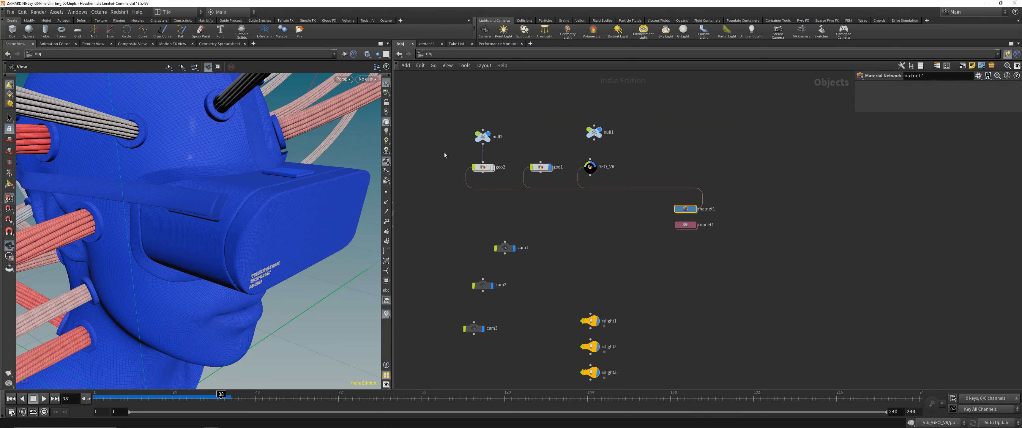
pyautogui.moveTo(609, 262); pyautogui.dragTo(610, 238, button='middle')
pyautogui.scroll(-2, 610, 239)
pyautogui.moveTo(314, 169); pyautogui.dragTo(274, 190)
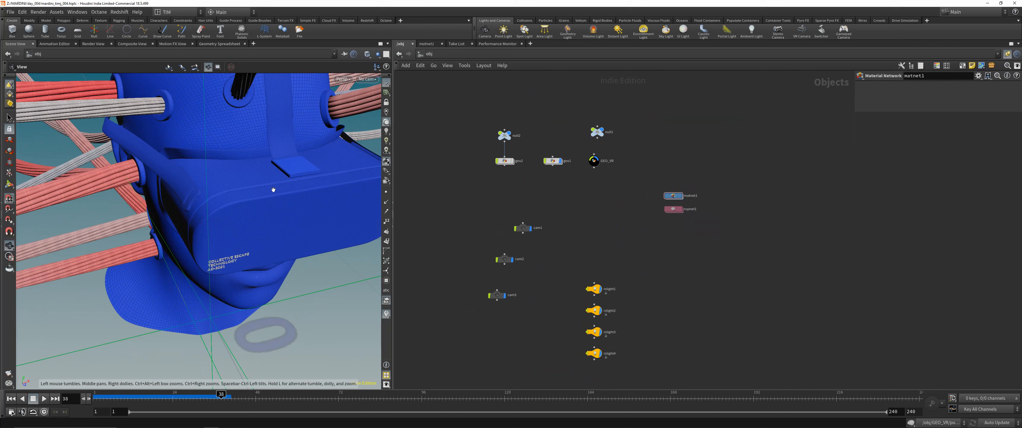
pyautogui.click(368, 79)
pyautogui.click(373, 89)
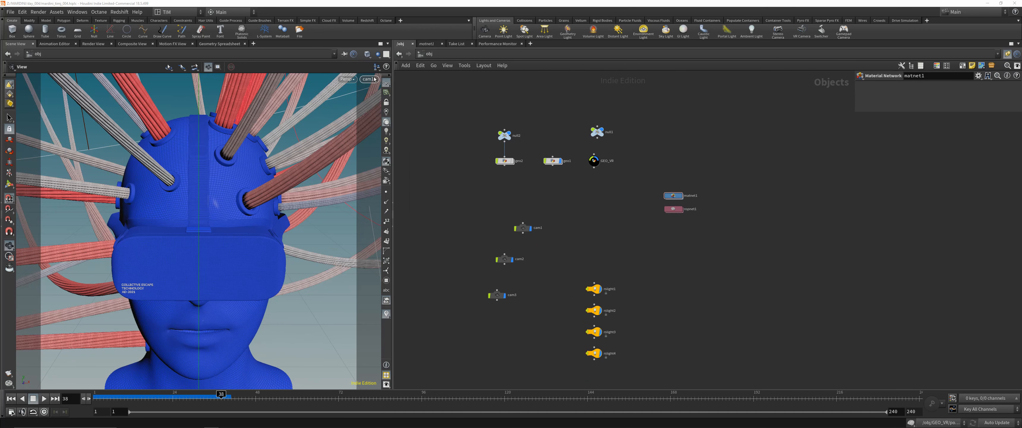
pyautogui.click(369, 79)
pyautogui.click(375, 126)
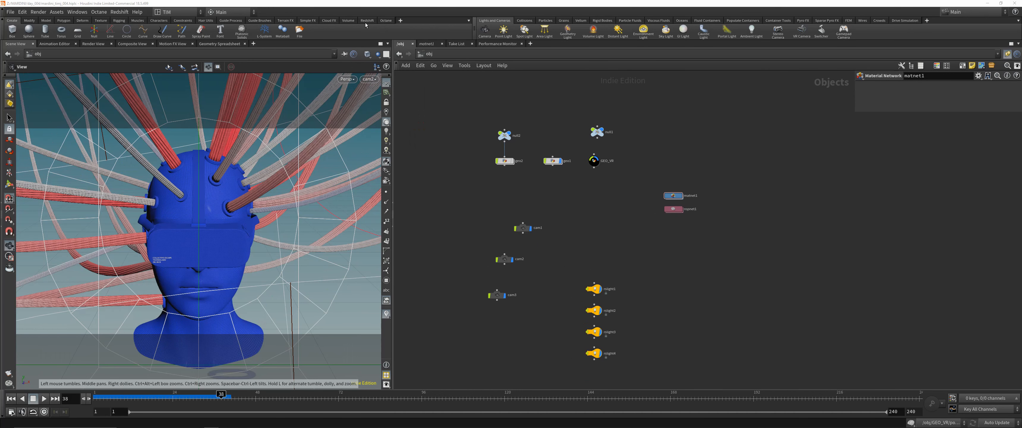
# - Start a Redshift Render View of the scene and resize its window beside the viewport so the whole image fits
pyautogui.click(383, 21)
pyautogui.click(366, 21)
pyautogui.click(29, 31)
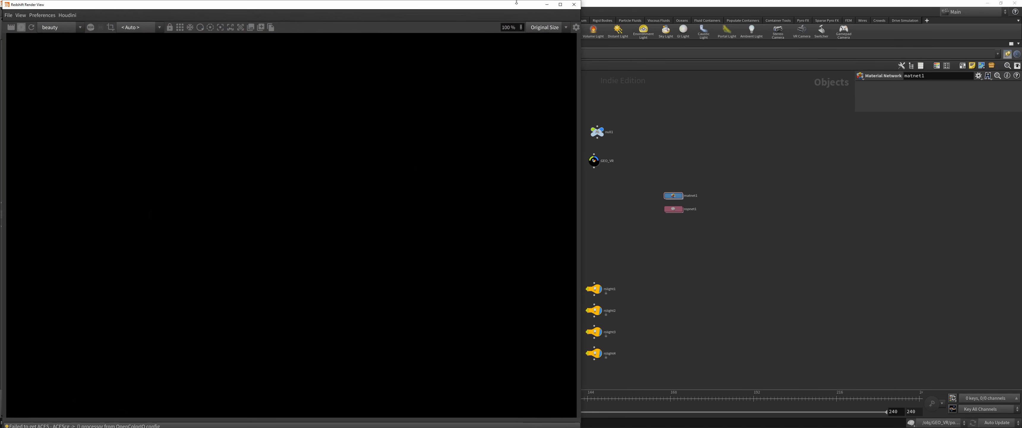
pyautogui.moveTo(515, 1); pyautogui.dragTo(443, 213)
pyautogui.moveTo(275, 218); pyautogui.dragTo(702, 121)
pyautogui.scroll(-7, 559, 189)
pyautogui.click(447, 130)
pyautogui.click(464, 260)
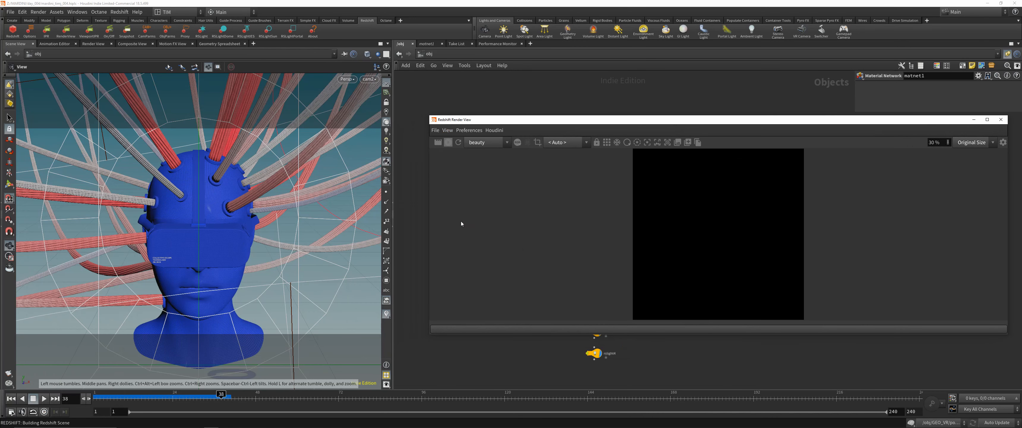
pyautogui.moveTo(428, 116); pyautogui.dragTo(370, 18)
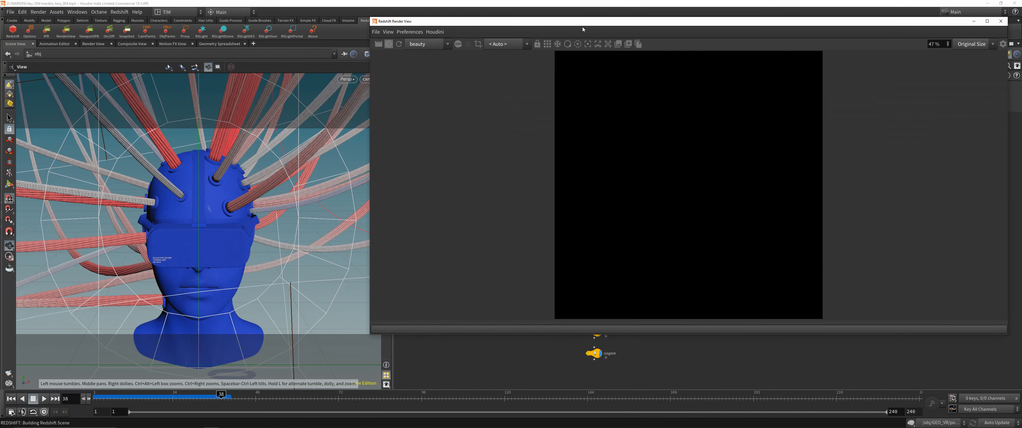
pyautogui.scroll(-1, 632, 176)
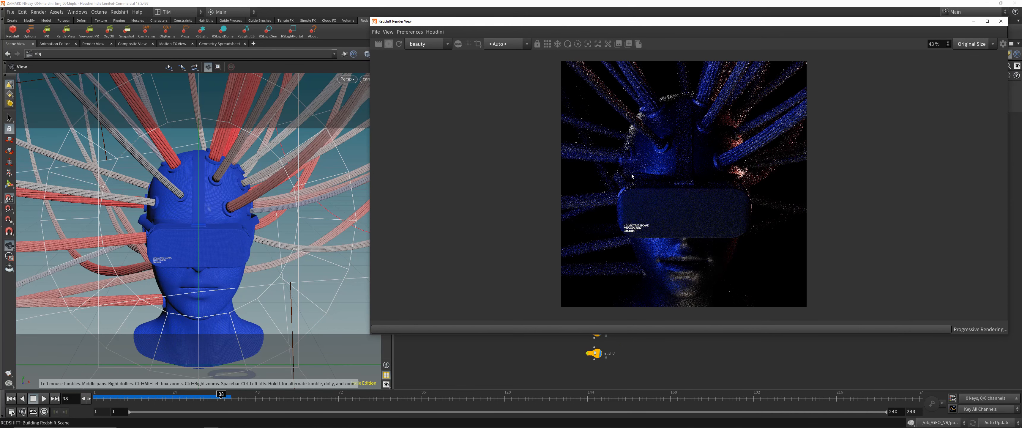
# - Set the render view's camera to /obj/cam2 and shift its window clear of the viewport
pyautogui.click(490, 45)
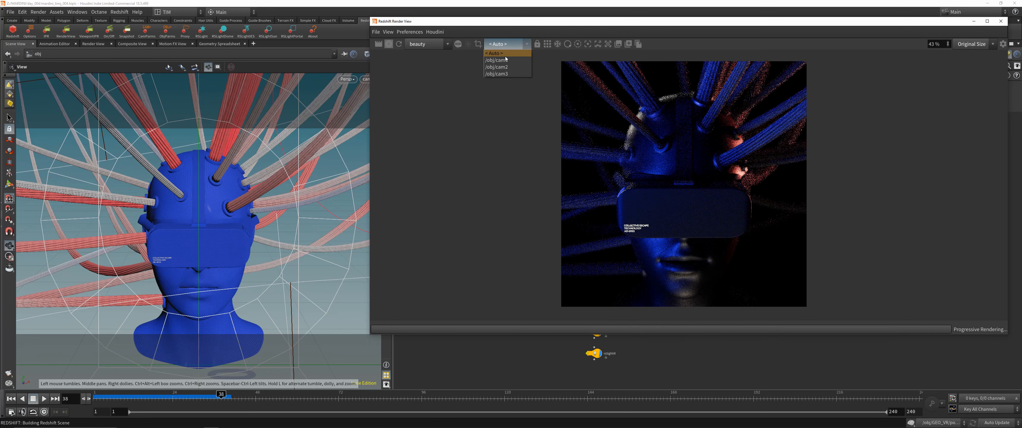
pyautogui.moveTo(458, 22); pyautogui.dragTo(485, 35)
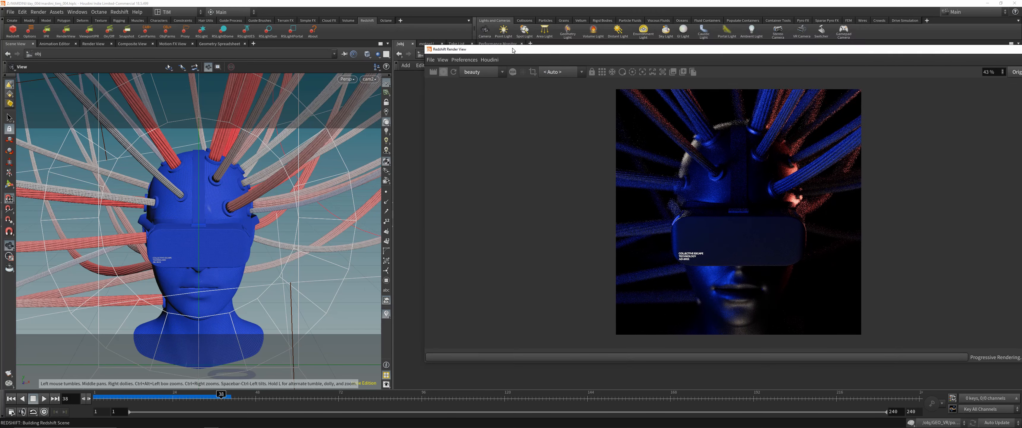
pyautogui.click(527, 57)
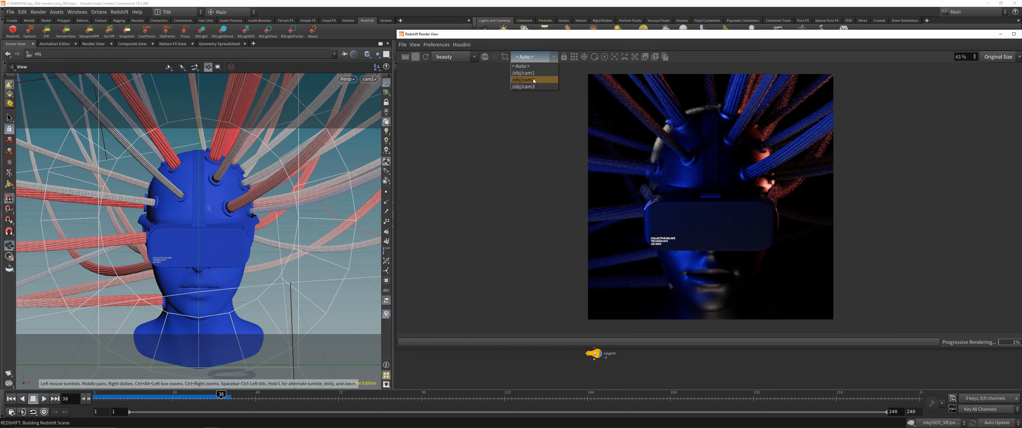
pyautogui.click(531, 79)
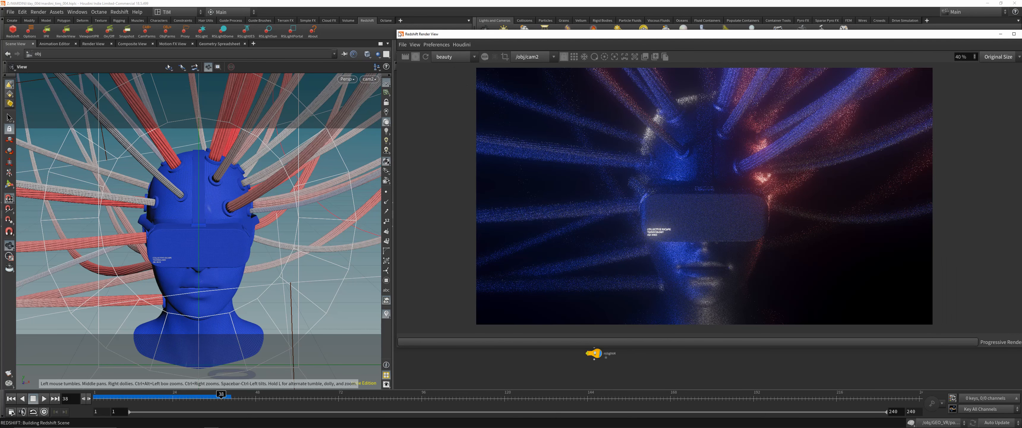
# - Resize and move the render window over the viewport to examine the cam2 render, then close it
pyautogui.moveTo(395, 30); pyautogui.dragTo(639, 52)
pyautogui.moveTo(714, 56); pyautogui.dragTo(526, 81)
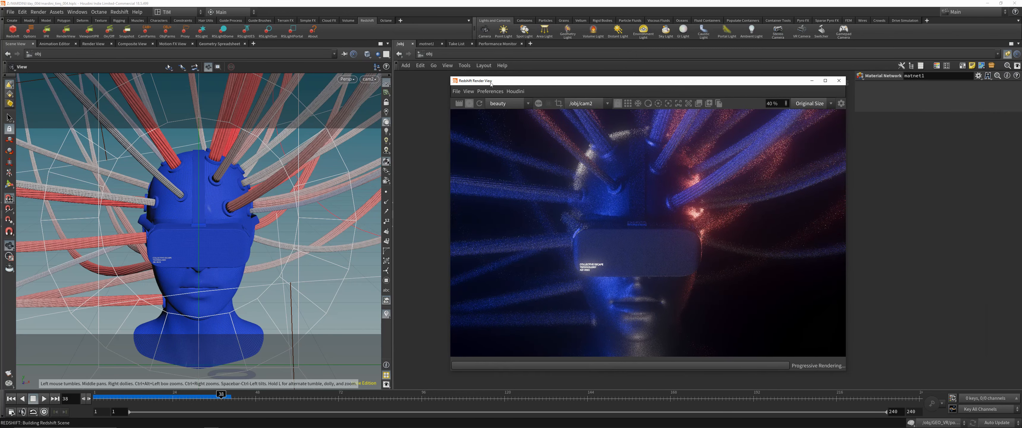
pyautogui.scroll(-2, 635, 216)
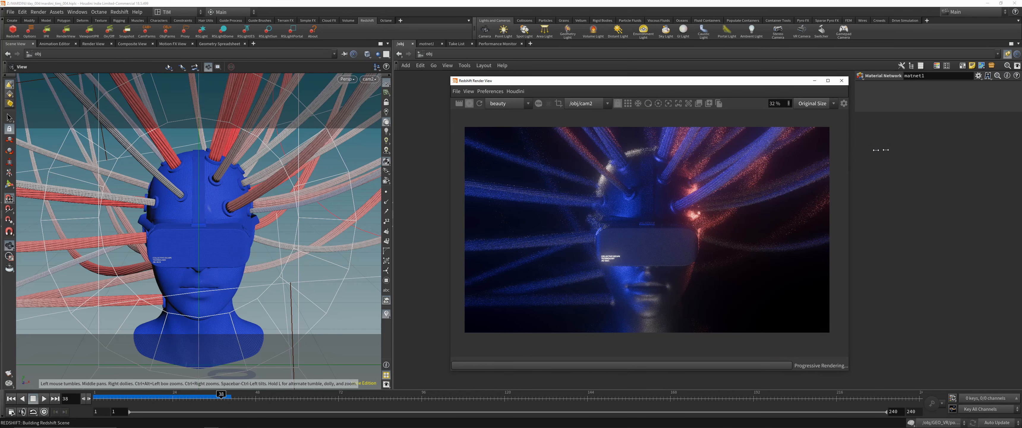
pyautogui.moveTo(846, 150); pyautogui.dragTo(938, 150)
pyautogui.scroll(1, 694, 184)
pyautogui.moveTo(671, 83); pyautogui.dragTo(261, 76)
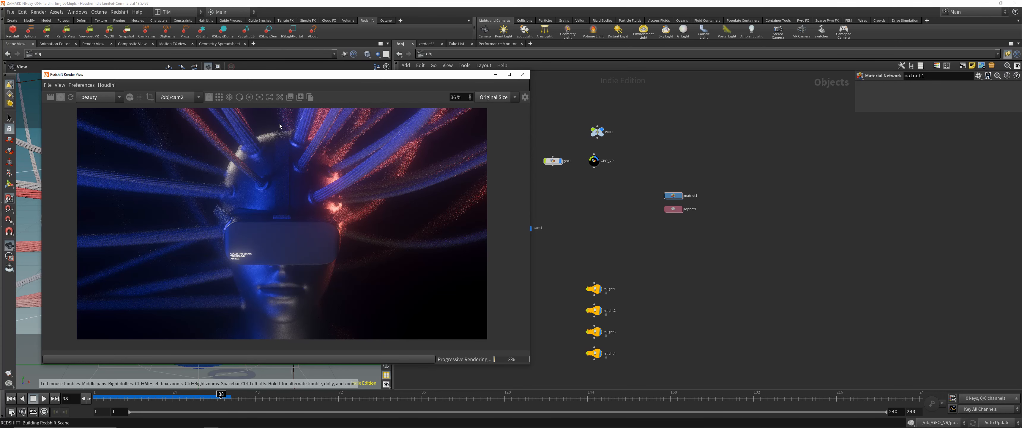
pyautogui.click(522, 74)
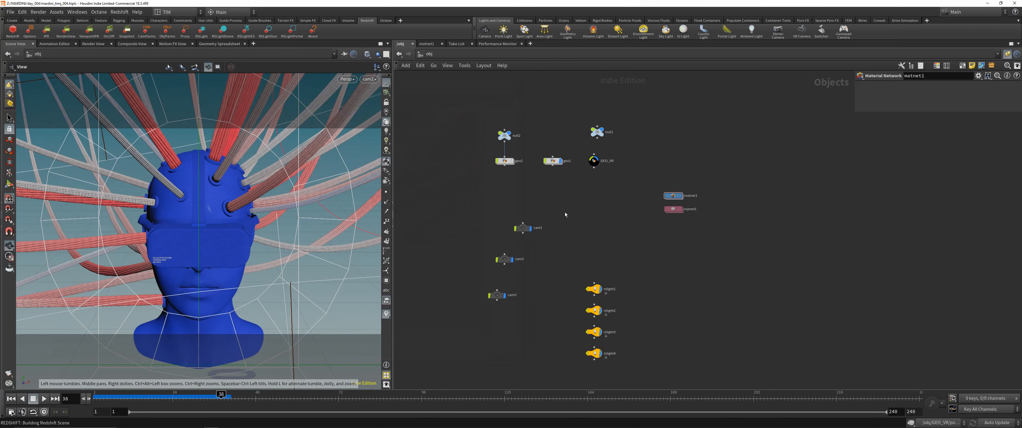
# - Frame the whole scene in the viewport and orbit around it to inspect the lights and cameras surrounding the head
pyautogui.hotkey('space', 'g')
pyautogui.scroll(5, 251, 222)
pyautogui.moveTo(251, 222); pyautogui.dragTo(322, 222)
pyautogui.moveTo(282, 273); pyautogui.dragTo(274, 191)
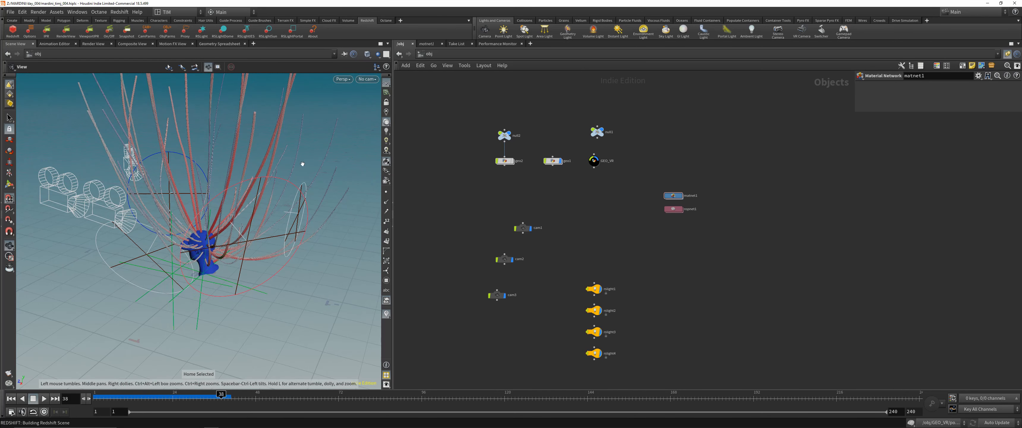
pyautogui.moveTo(302, 163); pyautogui.dragTo(297, 161)
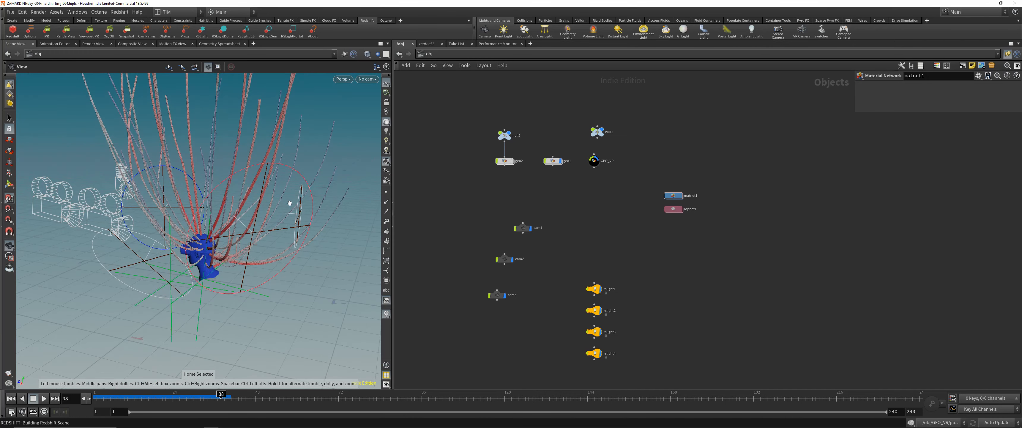
# - Orbit around the scene and move in on the head to examine the VR headset, its printed text and the wire bundles
pyautogui.moveTo(290, 203); pyautogui.dragTo(60, 153)
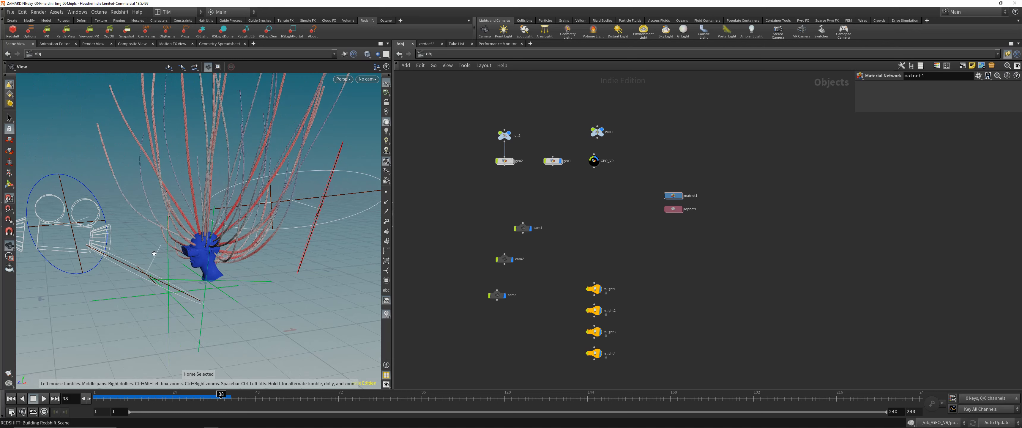
pyautogui.moveTo(154, 253); pyautogui.dragTo(143, 212)
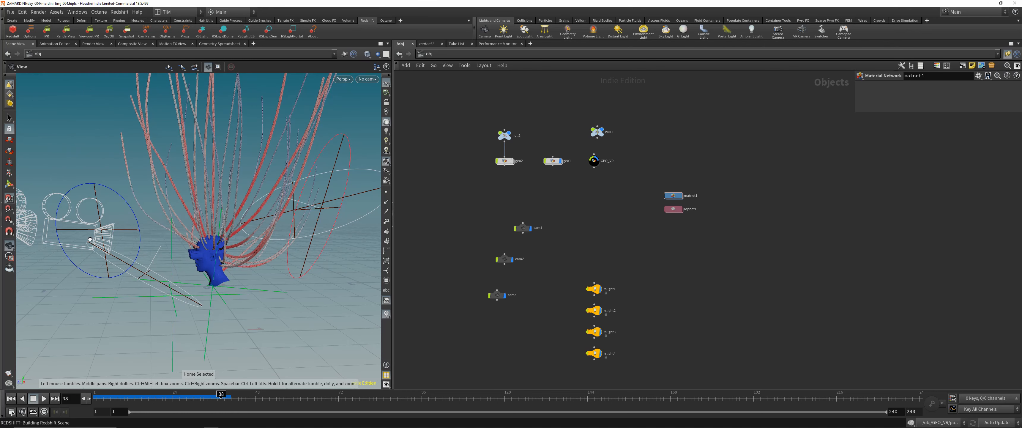
pyautogui.moveTo(166, 282); pyautogui.dragTo(199, 234, button='right')
pyautogui.moveTo(198, 234); pyautogui.dragTo(216, 195)
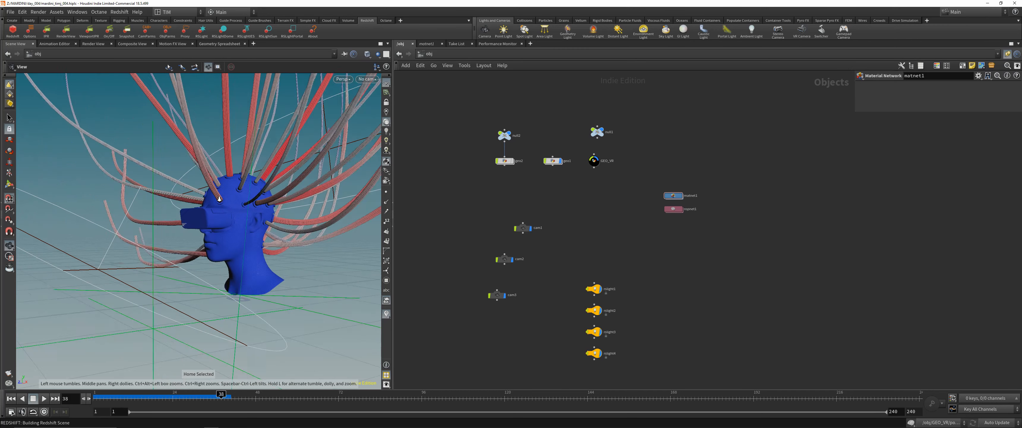
pyautogui.moveTo(217, 195); pyautogui.dragTo(249, 200, button='right')
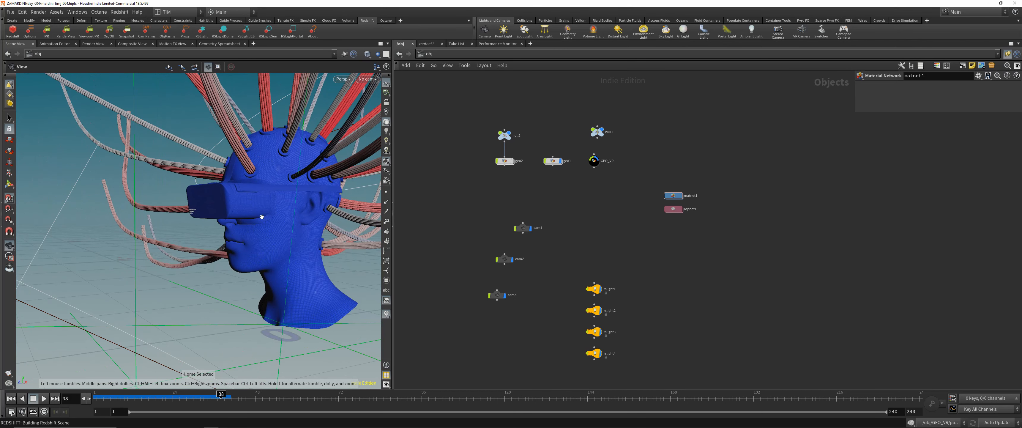
pyautogui.moveTo(261, 217); pyautogui.dragTo(262, 235)
pyautogui.moveTo(239, 240); pyautogui.dragTo(201, 228, button='right')
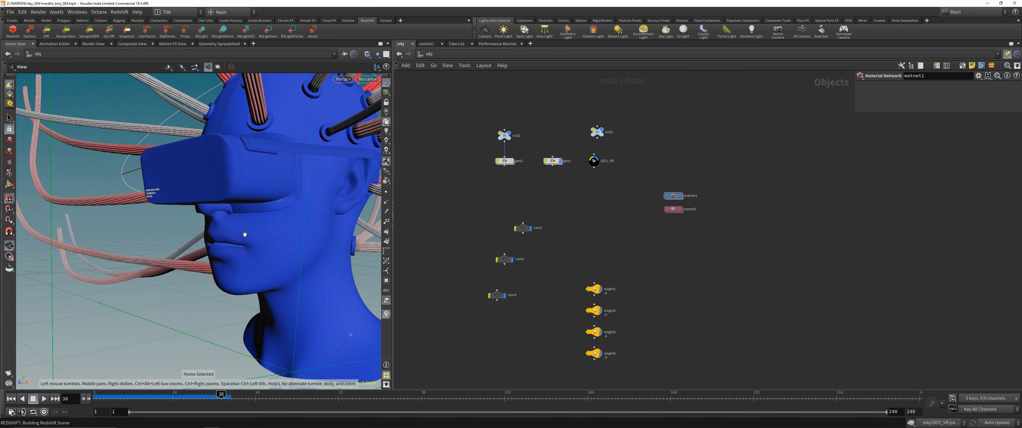
pyautogui.moveTo(316, 252); pyautogui.dragTo(305, 253)
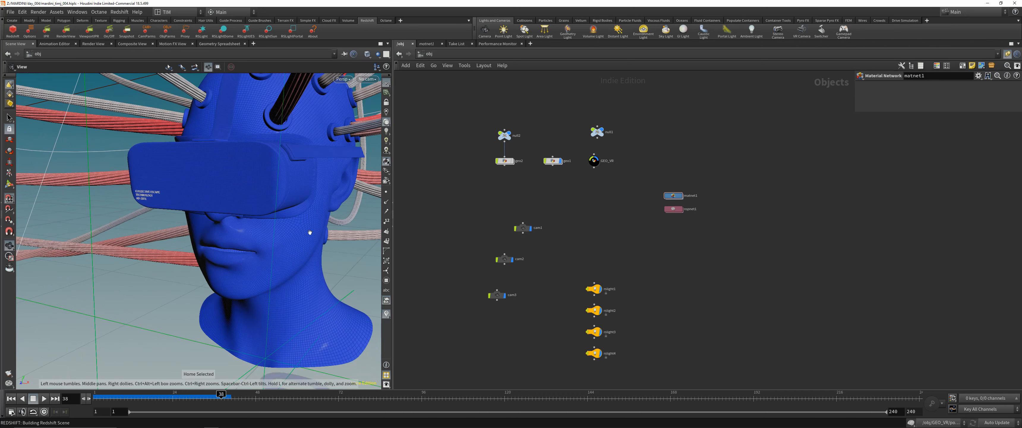
pyautogui.moveTo(310, 232); pyautogui.dragTo(304, 250, button='right')
pyautogui.moveTo(304, 250); pyautogui.dragTo(255, 285, button='middle')
# - Look through cam2 in the viewport and display the glass plane object geo2
pyautogui.click(367, 79)
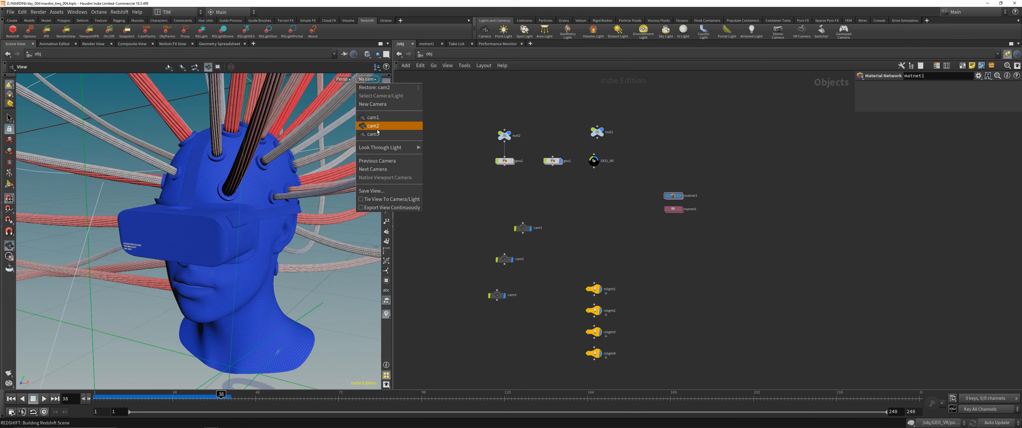
pyautogui.click(375, 125)
pyautogui.click(368, 79)
pyautogui.click(373, 126)
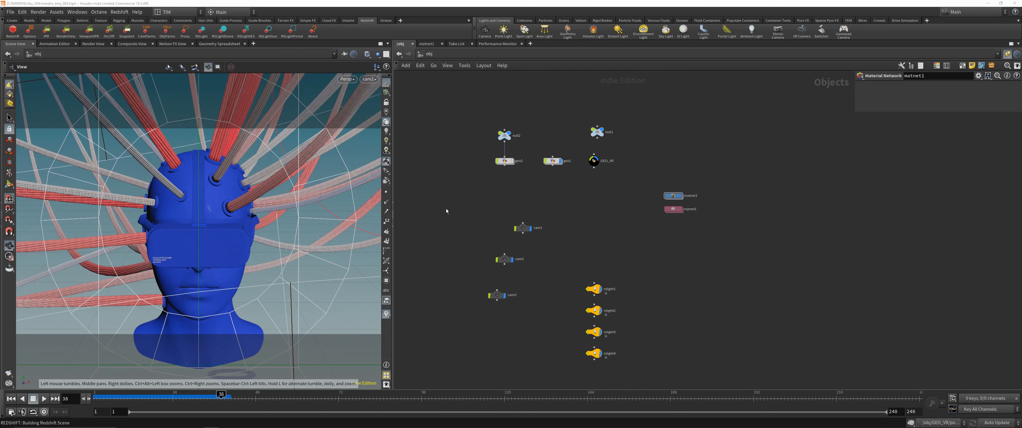
pyautogui.click(504, 161)
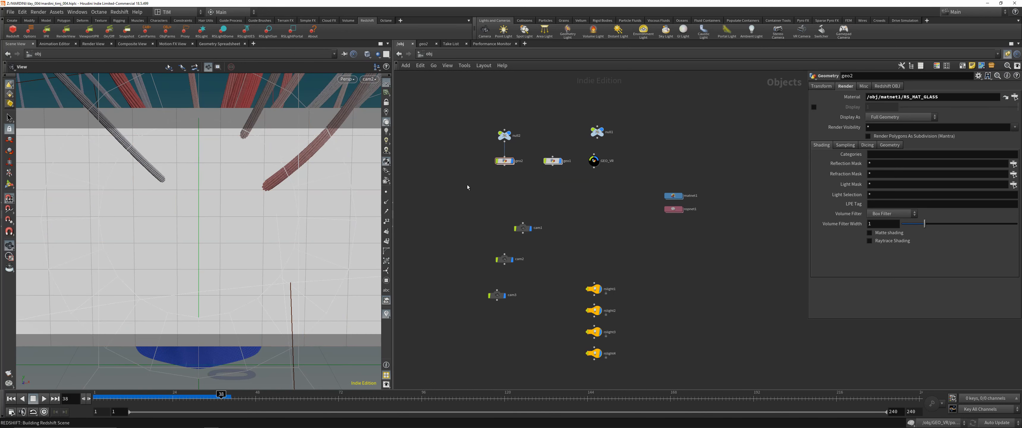
# - Save the scene and set the Redshift Render View's view transform to Rec.709 (ACES)
pyautogui.hotkey('ctrl', 's')
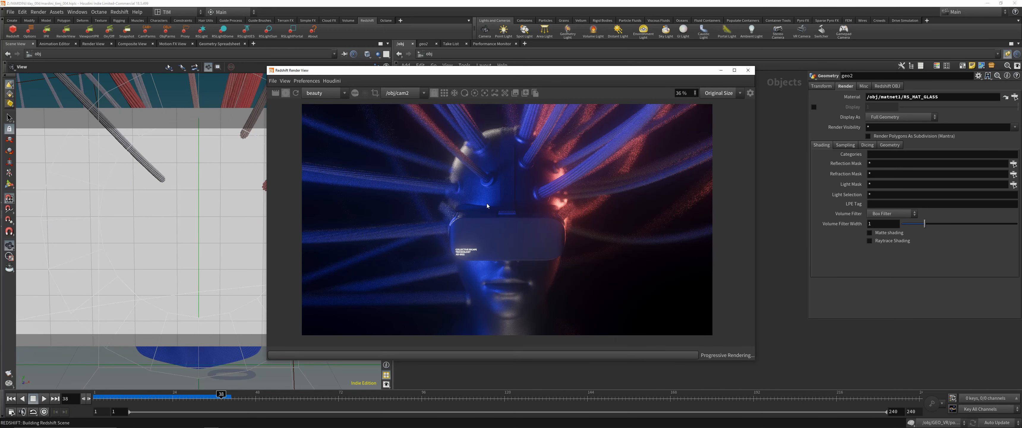
pyautogui.click(750, 93)
pyautogui.click(706, 207)
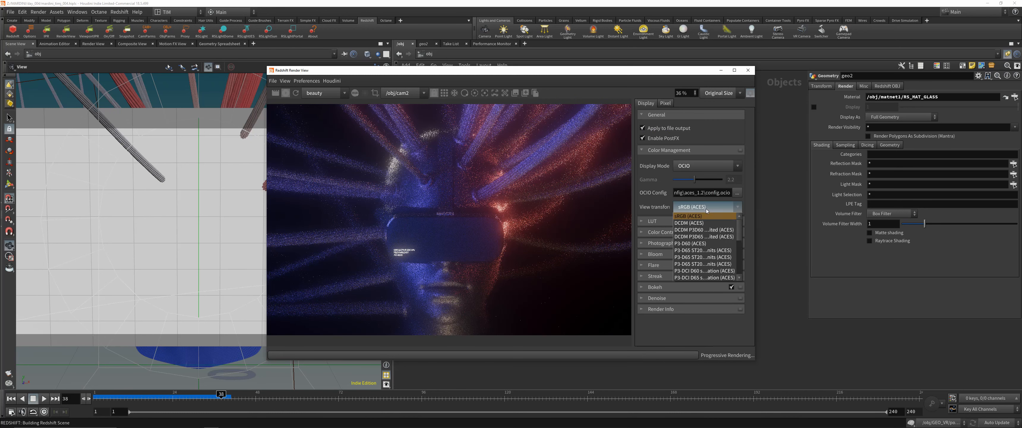
pyautogui.click(706, 250)
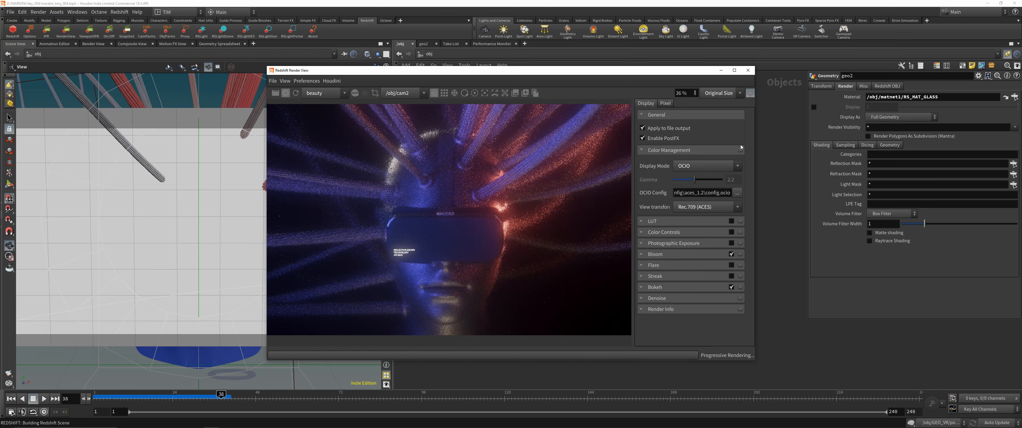
pyautogui.click(749, 94)
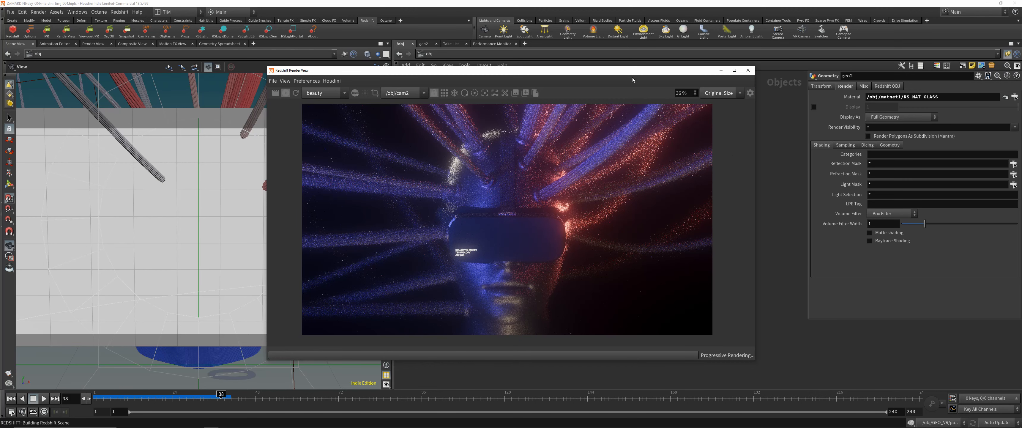
# - Shift the render window off the light nodes and bring up rslight1's light settings to examine them
pyautogui.moveTo(632, 79); pyautogui.dragTo(460, 75)
pyautogui.moveTo(611, 257); pyautogui.dragTo(672, 226, button='middle')
pyautogui.click(658, 254)
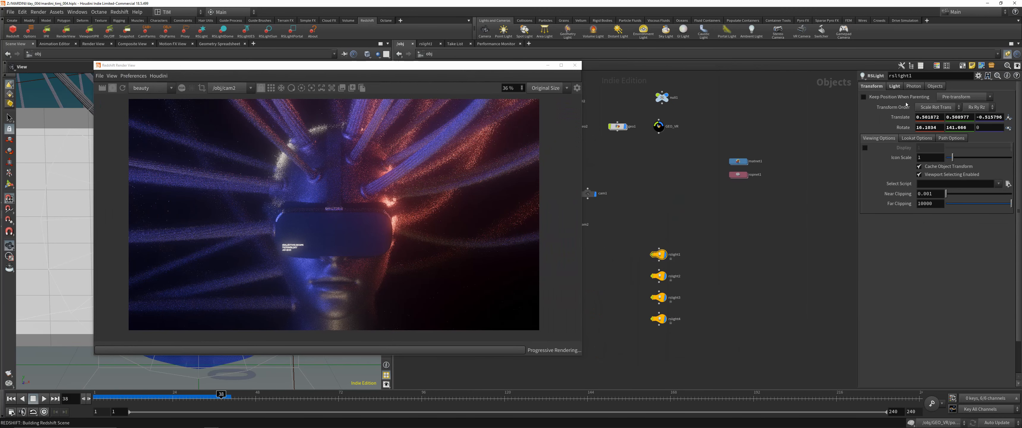
pyautogui.click(893, 87)
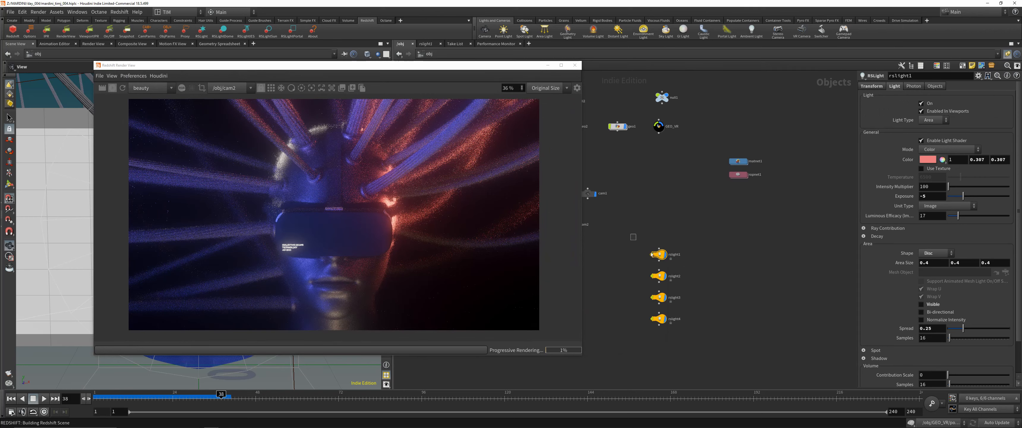
pyautogui.moveTo(651, 254); pyautogui.dragTo(684, 268)
# - Set the colour of rslight1 to white in the Color Editor
pyautogui.click(927, 161)
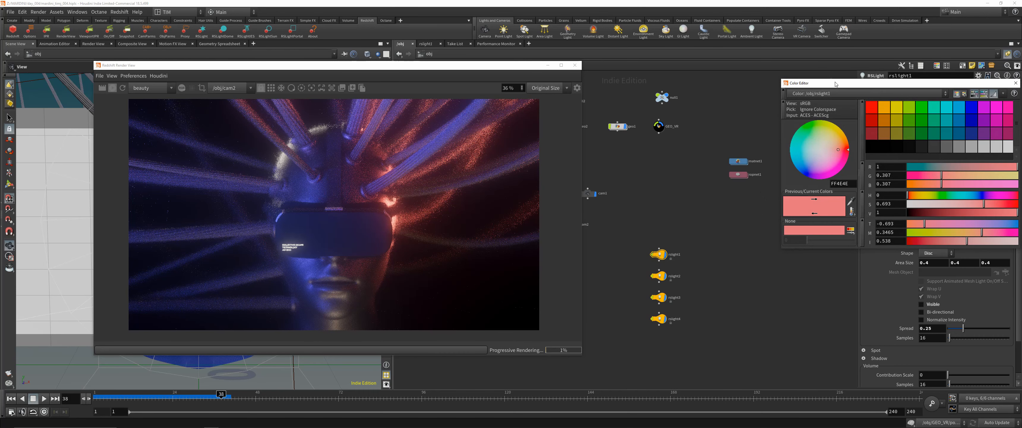
pyautogui.moveTo(836, 82); pyautogui.dragTo(703, 59)
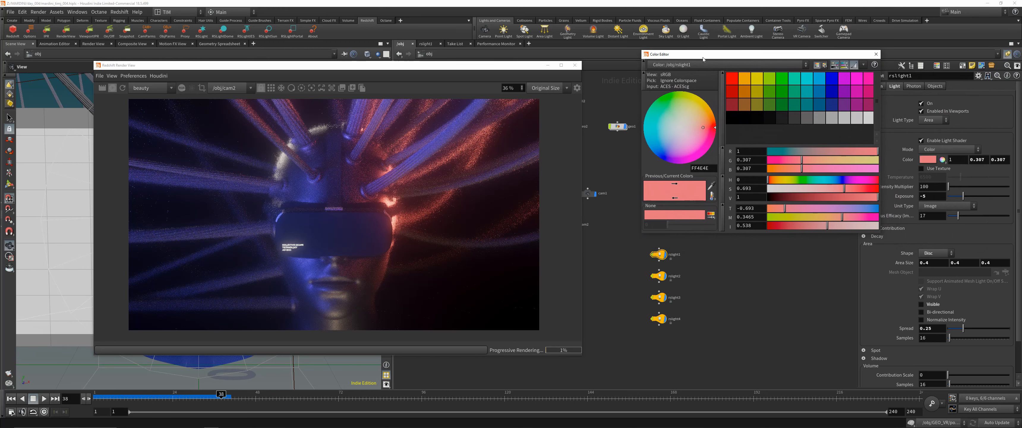
pyautogui.click(868, 118)
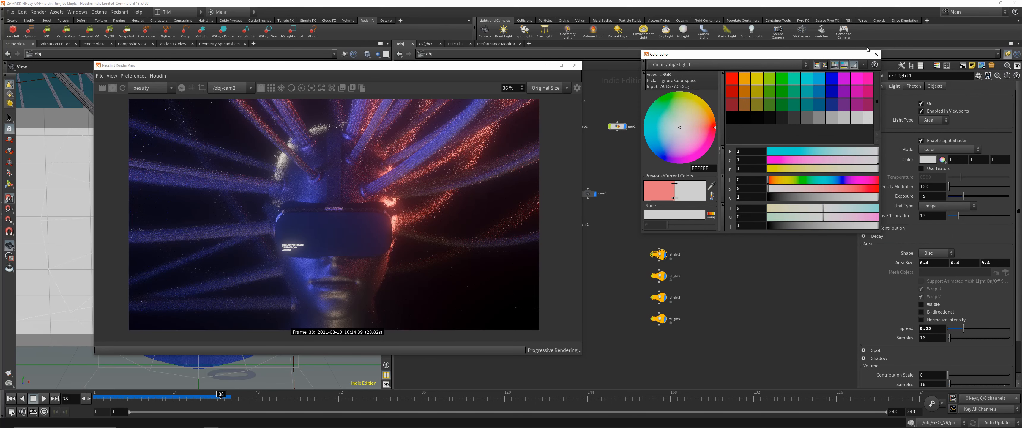
pyautogui.click(876, 54)
# - Set the colour of rslight2 to light grey 0.75, and darken it to grey 0.1
pyautogui.click(657, 275)
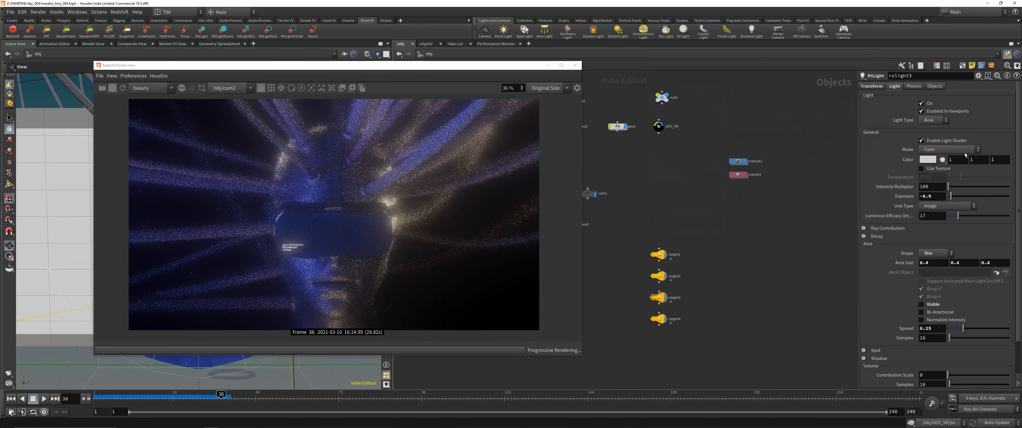
pyautogui.click(933, 159)
pyautogui.click(853, 118)
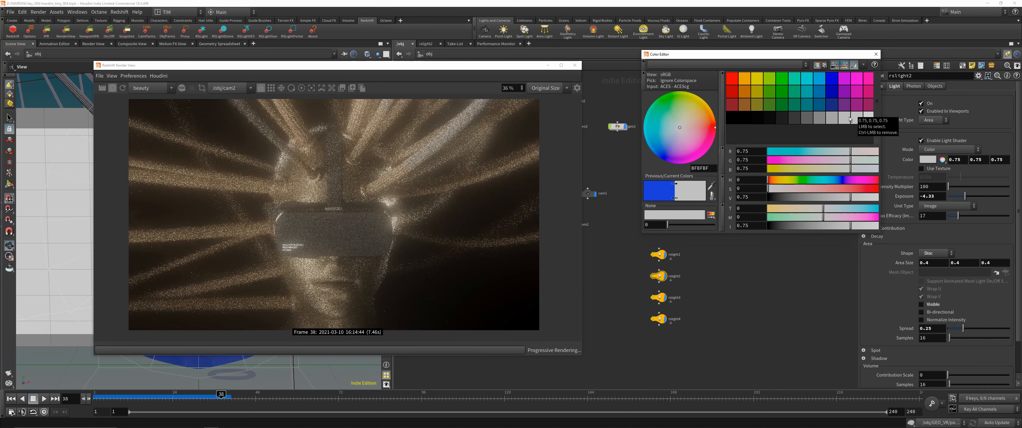
pyautogui.click(794, 118)
pyautogui.click(876, 54)
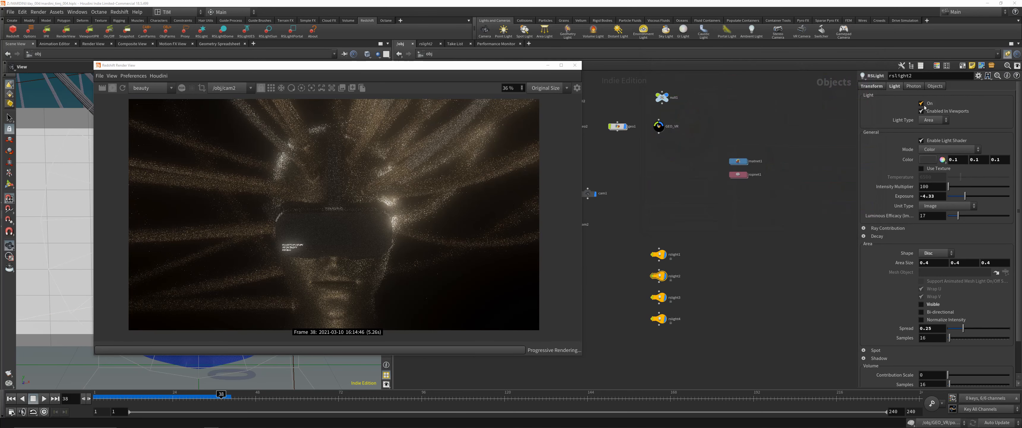
# - Switch rslight2 off and back on to compare its contribution, and reopen its colour without changing it
pyautogui.click(921, 104)
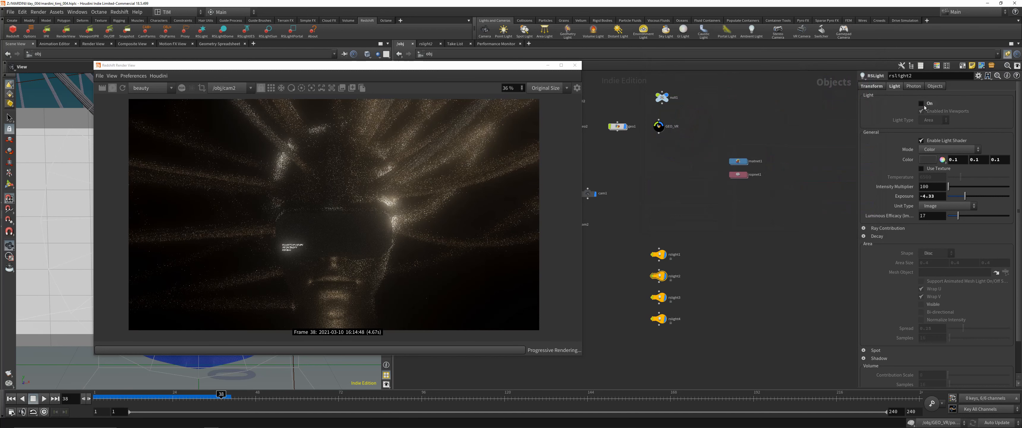
pyautogui.click(922, 104)
pyautogui.click(927, 159)
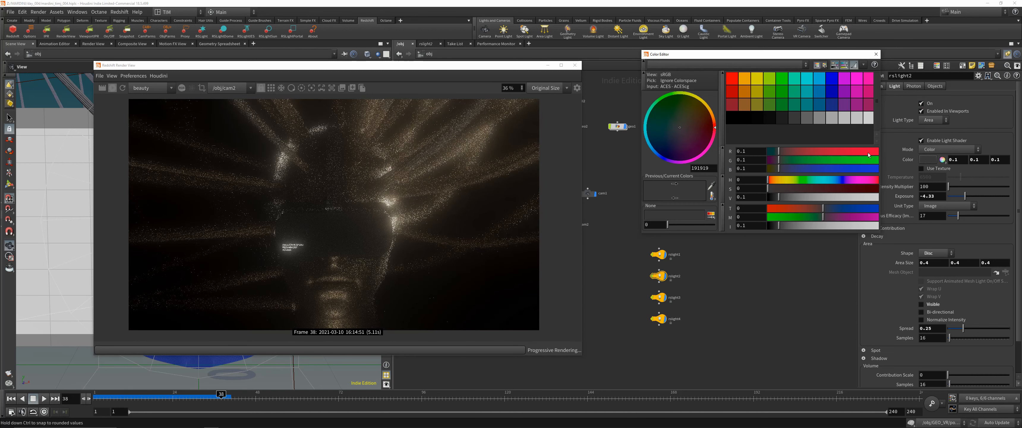
pyautogui.click(876, 54)
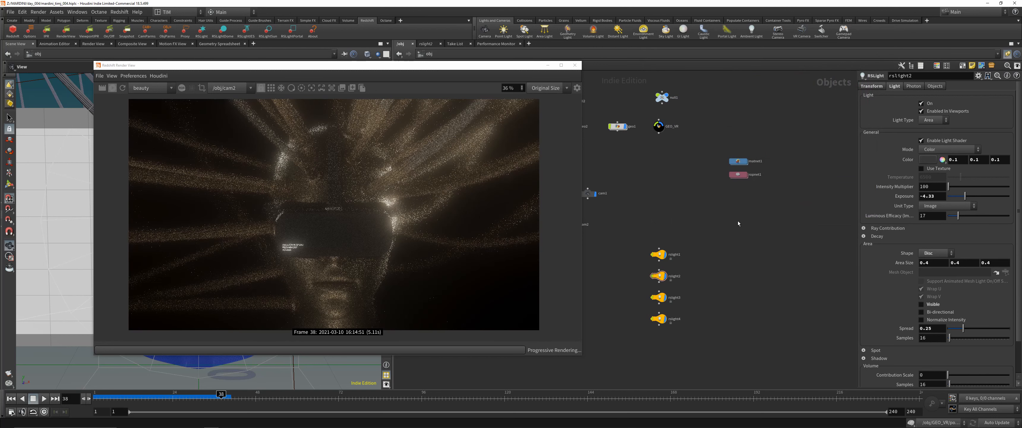
# - Undo the test colour changes on rslight2 and rslight1
pyautogui.hotkey('ctrl', 'z')
pyautogui.hotkey('ctrl', 'z')
pyautogui.hotkey('ctrl', 'z')
pyautogui.hotkey('ctrl', 'z')
pyautogui.hotkey('ctrl', 'z')
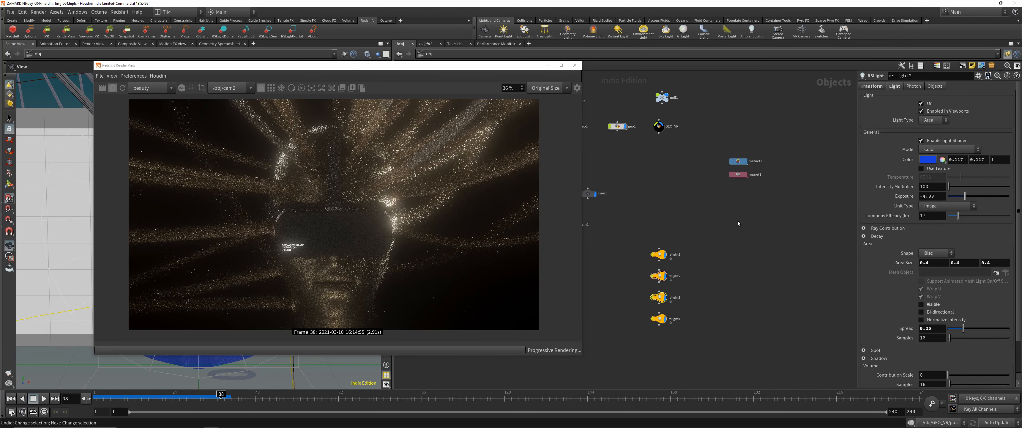
pyautogui.hotkey('ctrl', 'z')
pyautogui.hotkey('ctrl', 'z')
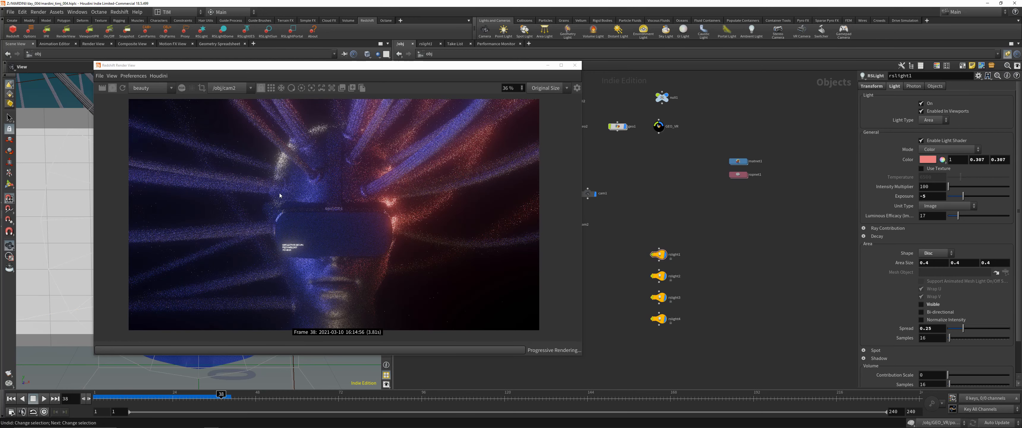
# - Enlarge the Redshift Render View window and zoom its image to examine the coloured lighting on the head
pyautogui.scroll(2, 294, 205)
pyautogui.scroll(-1, 306, 203)
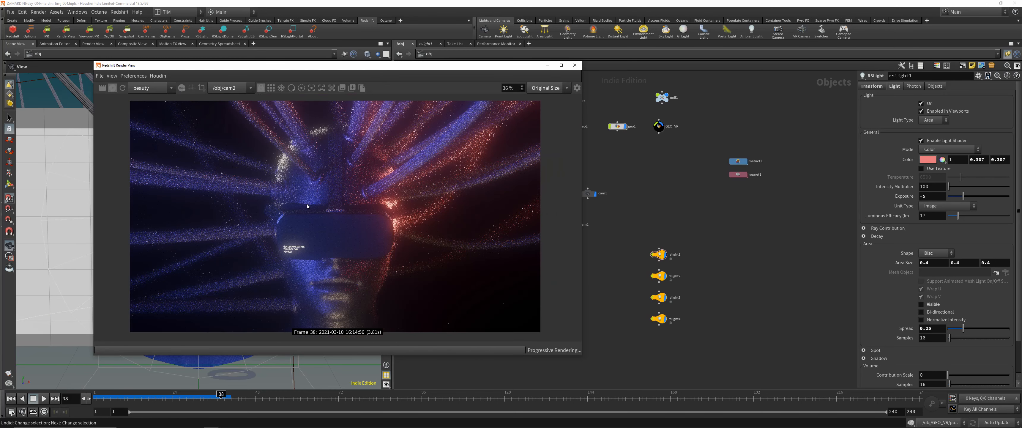
pyautogui.moveTo(581, 62); pyautogui.dragTo(589, 46)
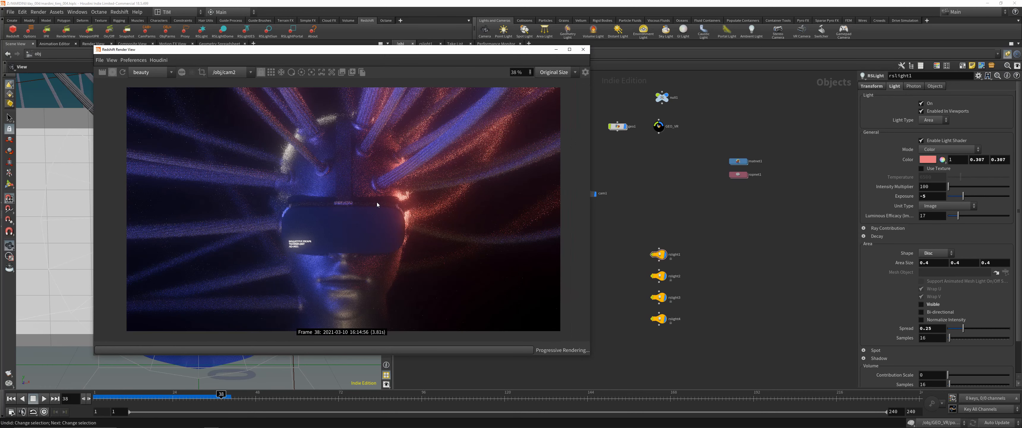
pyautogui.scroll(1, 378, 200)
# - Show the render view's display settings and set the denoise engine to OptiX
pyautogui.click(585, 72)
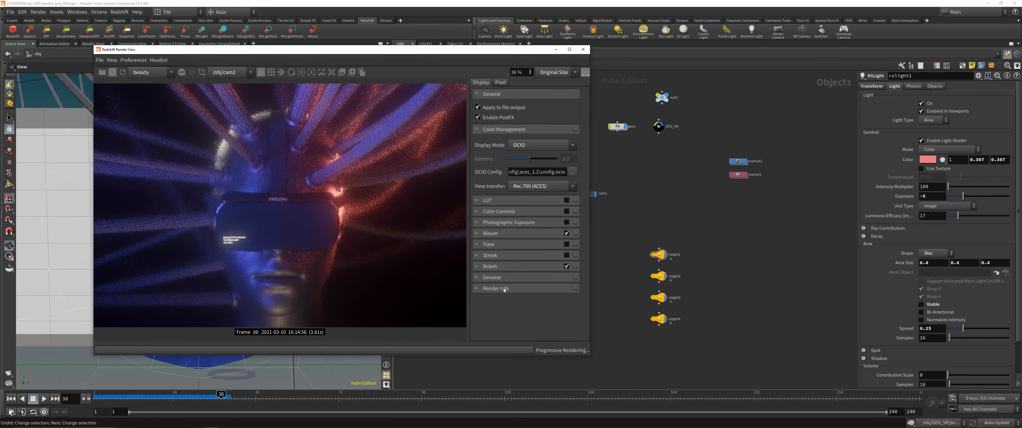
pyautogui.click(516, 293)
pyautogui.click(524, 320)
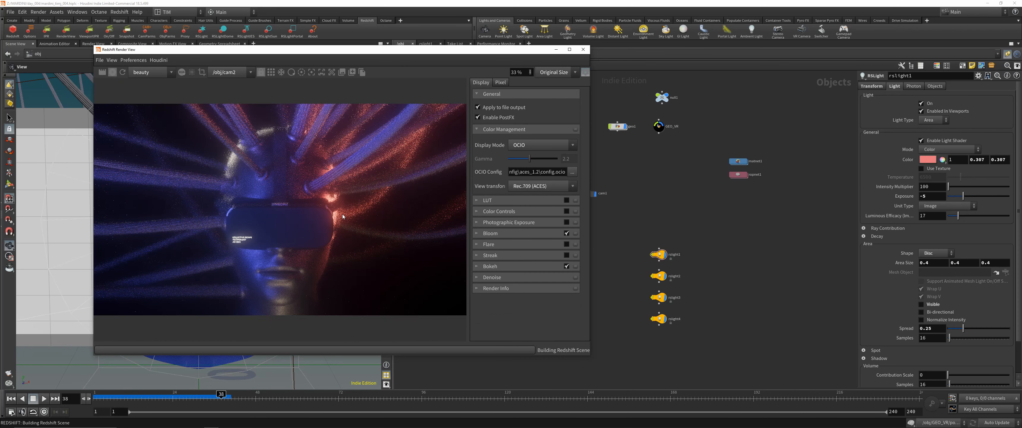
pyautogui.scroll(-2, 315, 226)
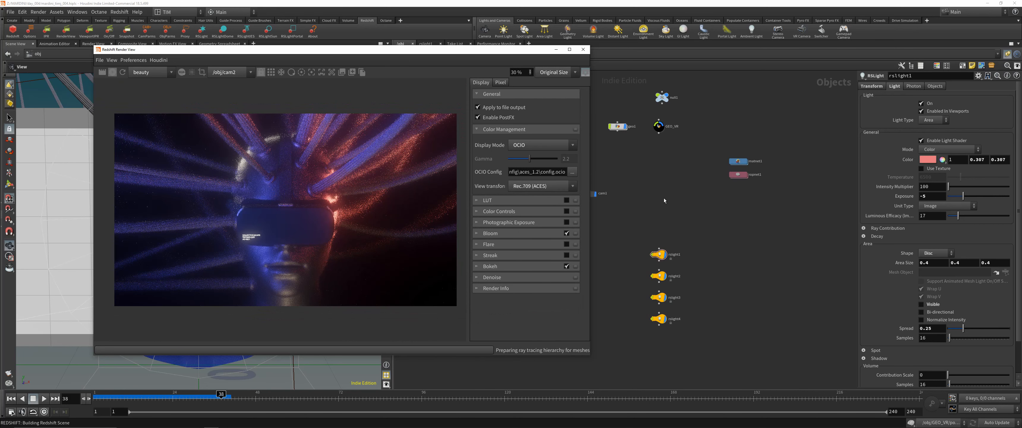
# - Look over the complete node network inside GEO_VR and return to the object level
pyautogui.moveTo(663, 198); pyautogui.dragTo(726, 199, button='middle')
pyautogui.doubleClick(721, 127)
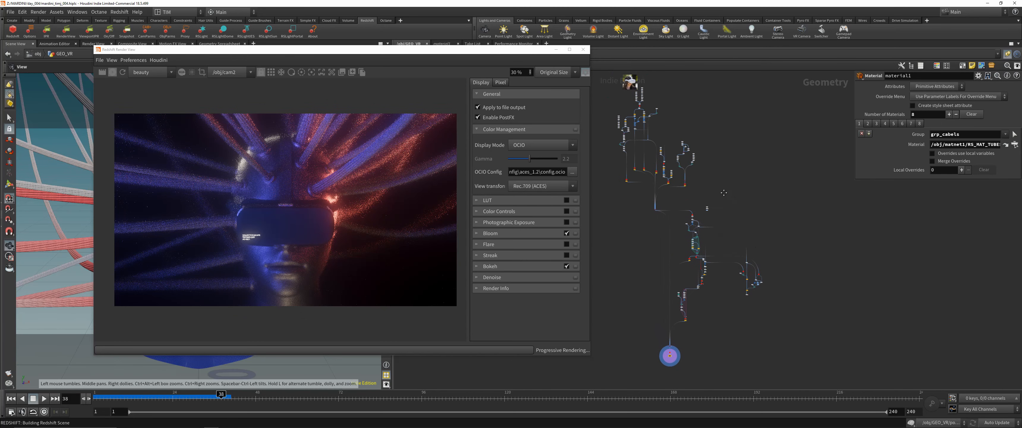
pyautogui.moveTo(719, 234); pyautogui.dragTo(713, 227, button='middle')
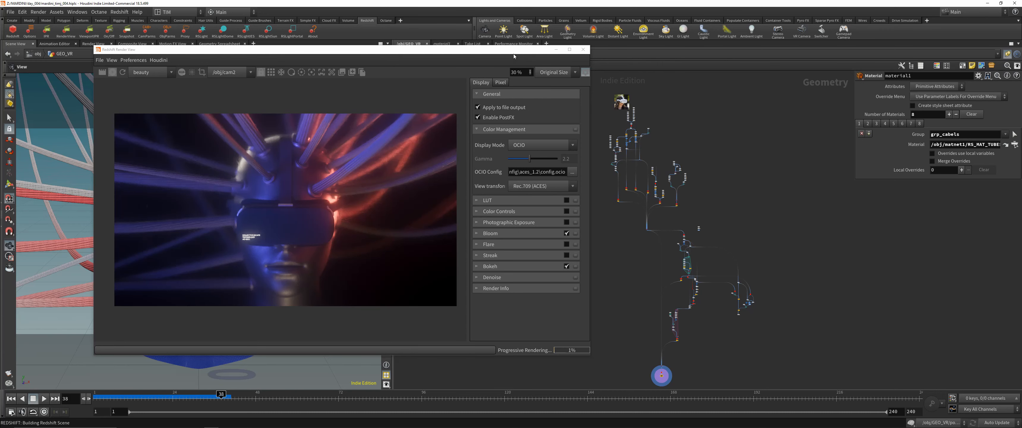
pyautogui.moveTo(512, 51); pyautogui.dragTo(511, 72)
pyautogui.click(429, 54)
# - Reposition and widen the render window to examine the denoised cam2 render beside the object nodes
pyautogui.moveTo(444, 70); pyautogui.dragTo(448, 55)
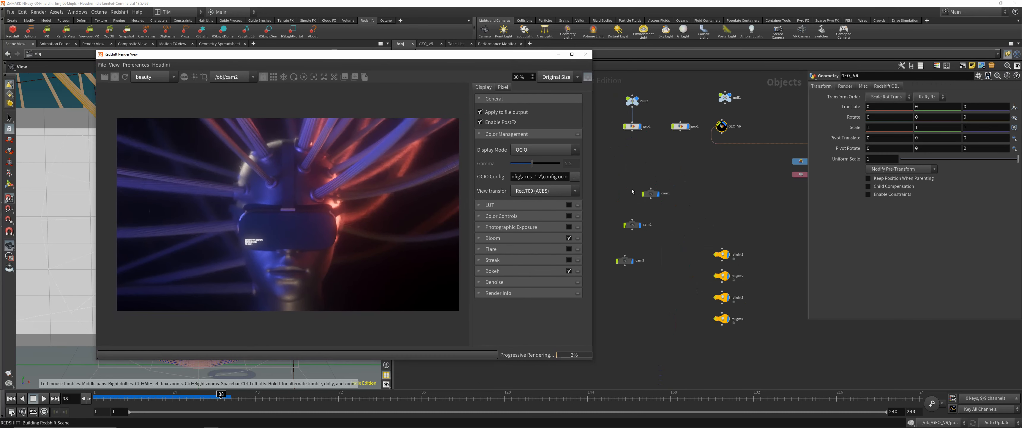
pyautogui.scroll(2, 663, 174)
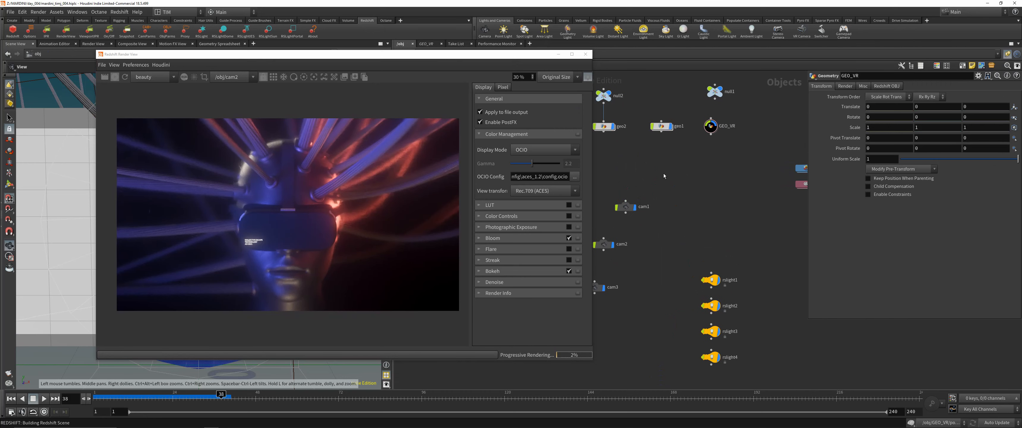
pyautogui.moveTo(591, 213); pyautogui.dragTo(623, 213)
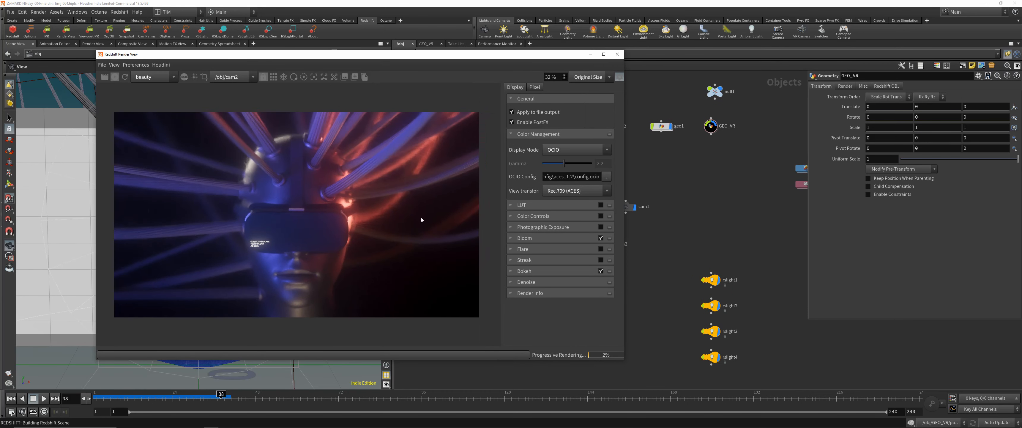